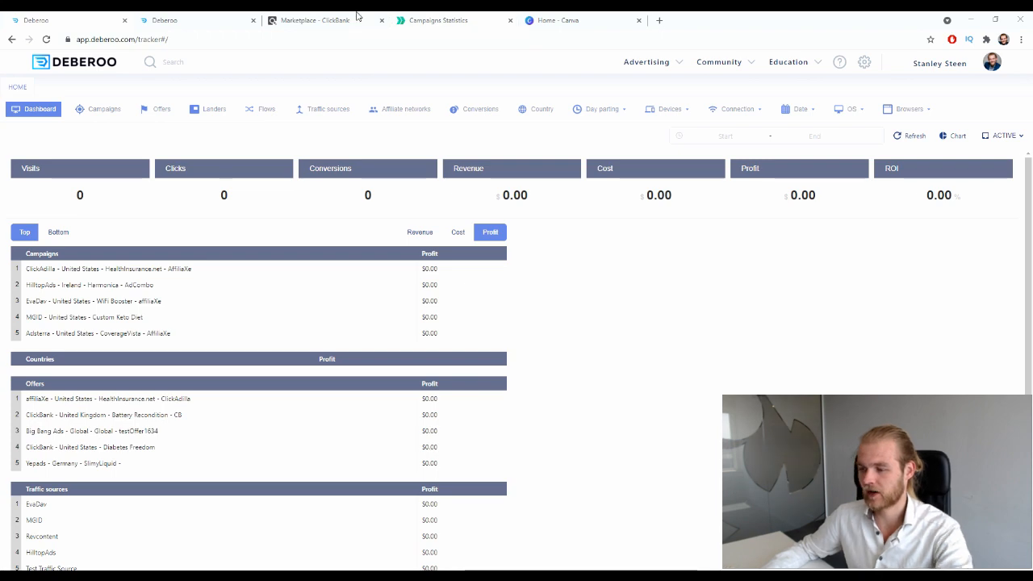
Step: Switch to the ClickBank marketplace and open the sales page of the Backyard Revolution offer
{"action": "left_click", "coordinate": [355, 19]}
{"action": "scroll", "coordinate": [762, 291], "scroll_direction": "down", "scroll_amount": 1}
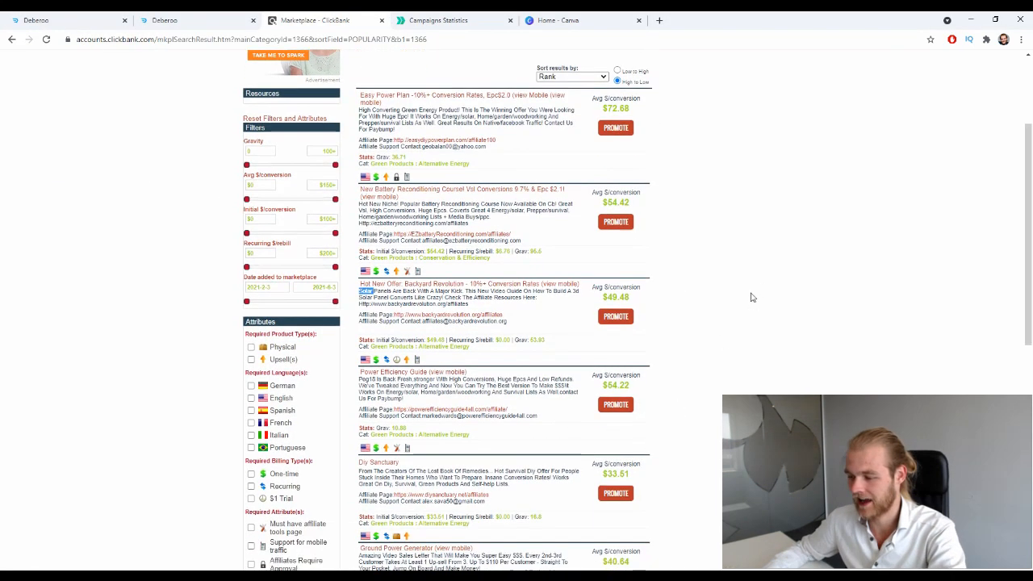
{"action": "left_click", "coordinate": [870, 298]}
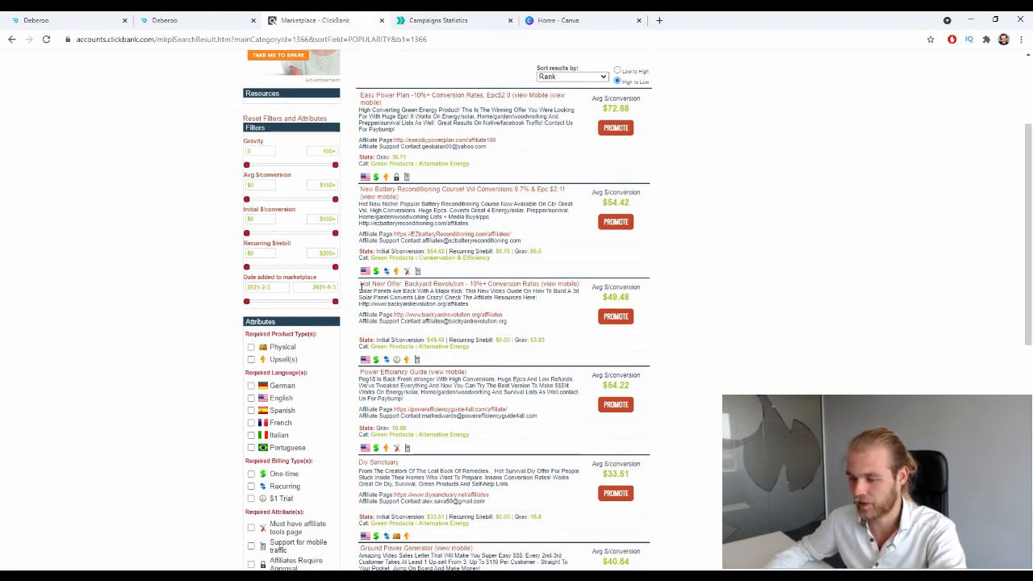
{"action": "left_click", "coordinate": [439, 290]}
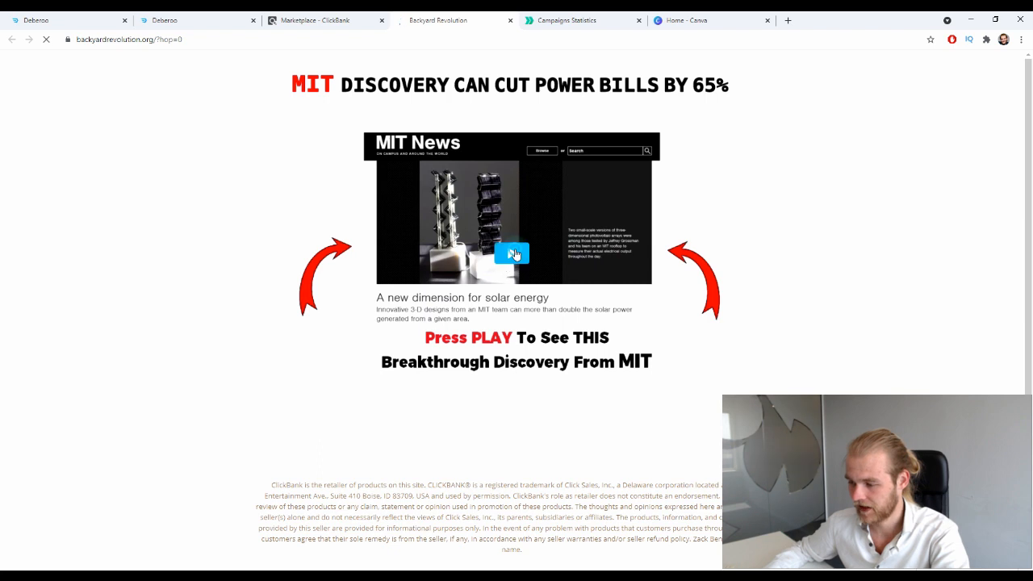
Step: Play the Backyard Revolution sales video at a lower volume and leave the sales page
{"action": "left_click", "coordinate": [514, 254]}
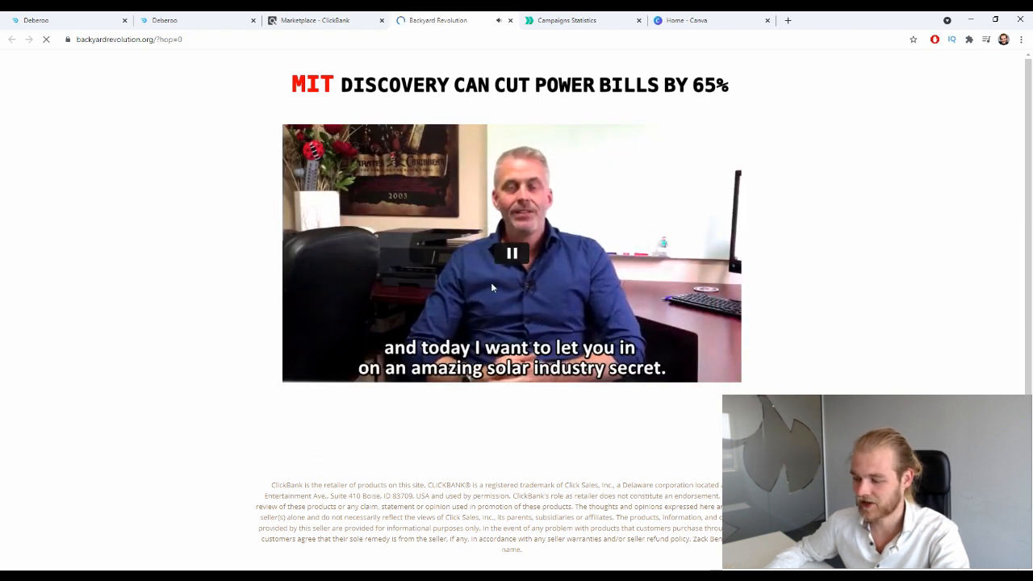
{"action": "key", "text": "XF86AudioLowerVolume"}
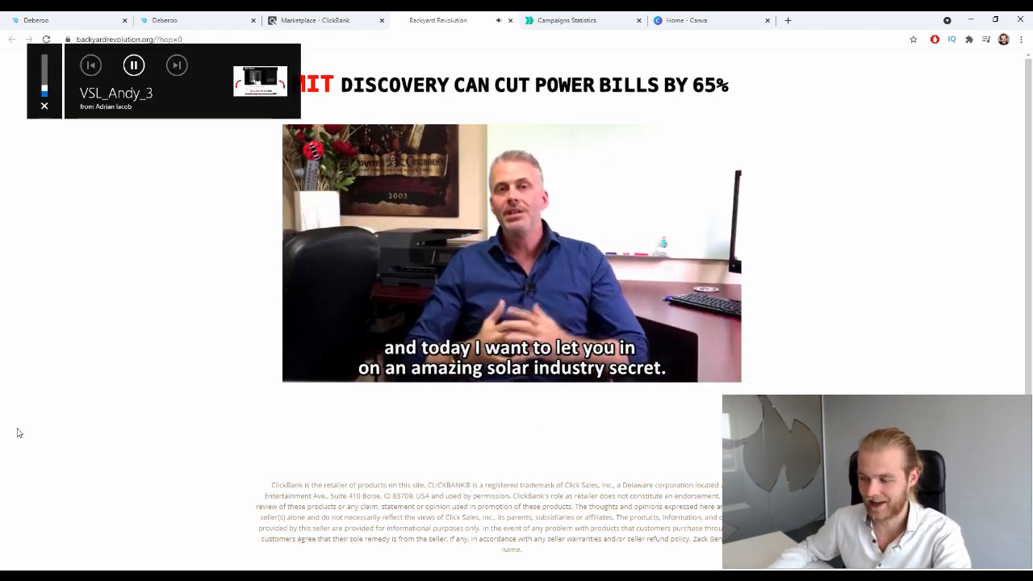
{"action": "scroll", "coordinate": [180, 341], "scroll_direction": "down", "scroll_amount": 1}
{"action": "scroll", "coordinate": [175, 346], "scroll_direction": "up", "scroll_amount": 1}
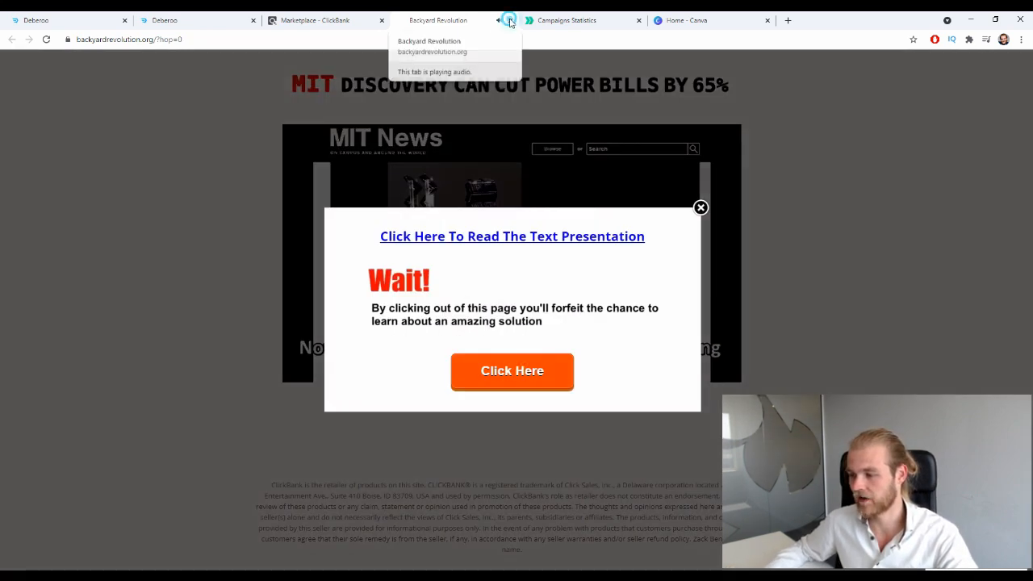
{"action": "left_click", "coordinate": [510, 21]}
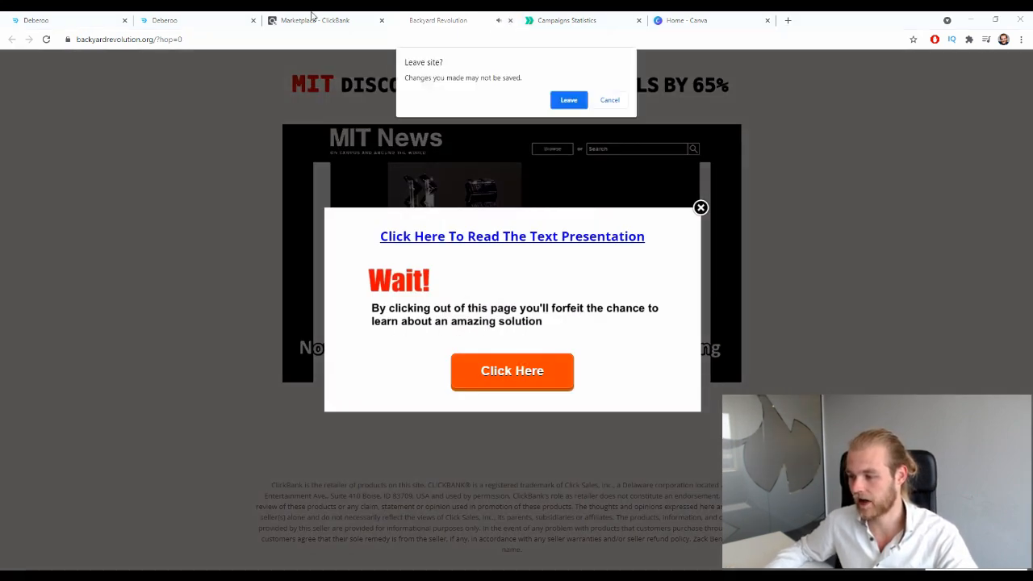
{"action": "left_click", "coordinate": [568, 99]}
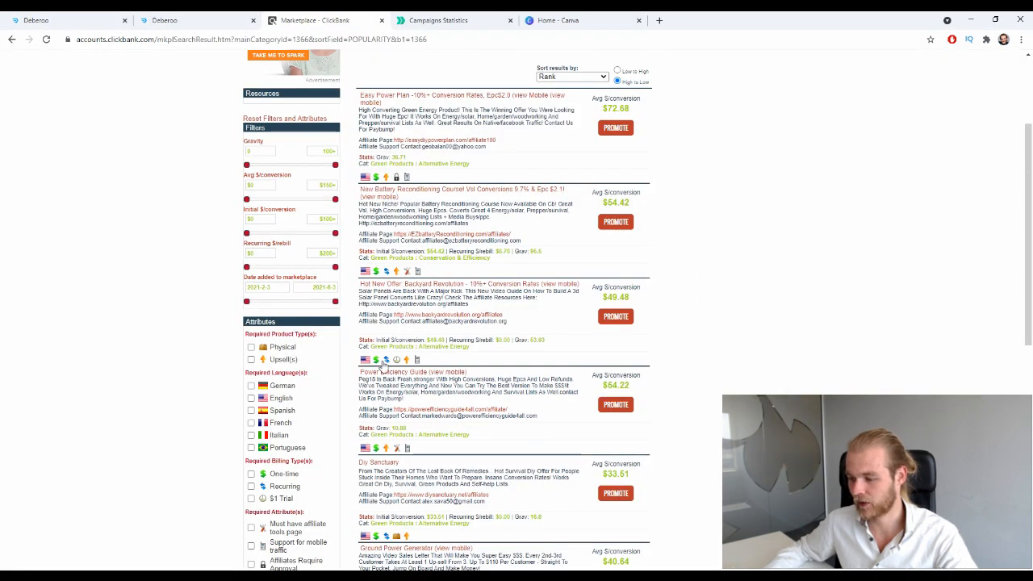
Step: Open the Backyard Revolution affiliate page, examine its links, email swipes and downloadable ad materials, and close it
{"action": "left_click_drag", "start_coordinate": [361, 313], "coordinate": [383, 314]}
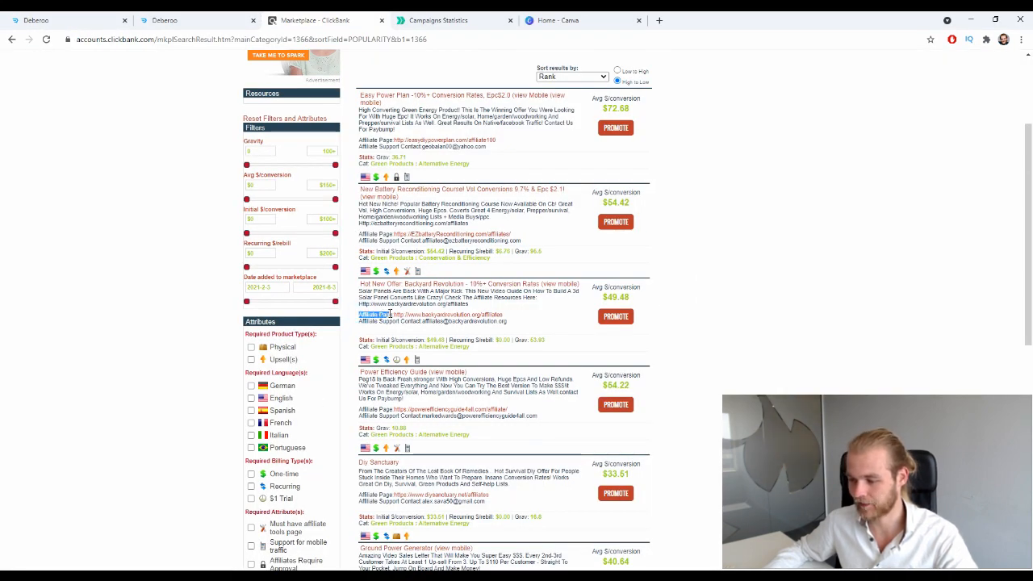
{"action": "middle_click", "coordinate": [426, 316]}
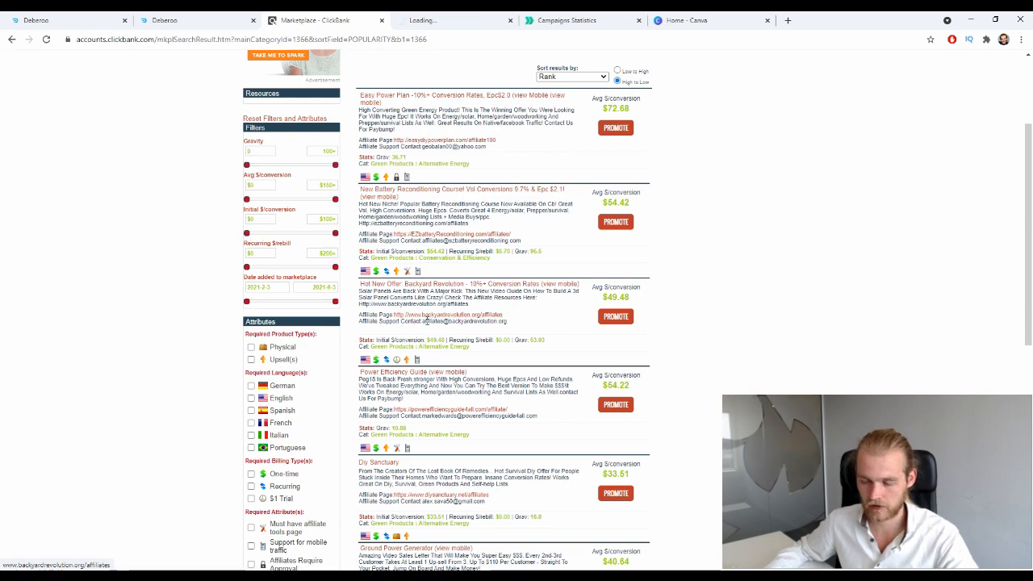
{"action": "left_click", "coordinate": [452, 20]}
{"action": "scroll", "coordinate": [396, 225], "scroll_direction": "down", "scroll_amount": 20}
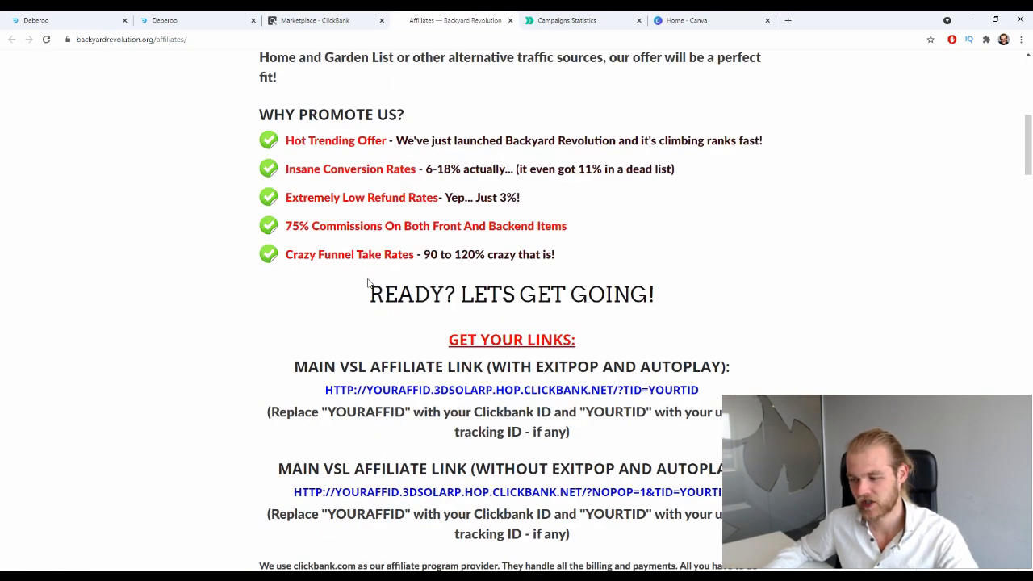
{"action": "scroll", "coordinate": [351, 265], "scroll_direction": "down", "scroll_amount": 13}
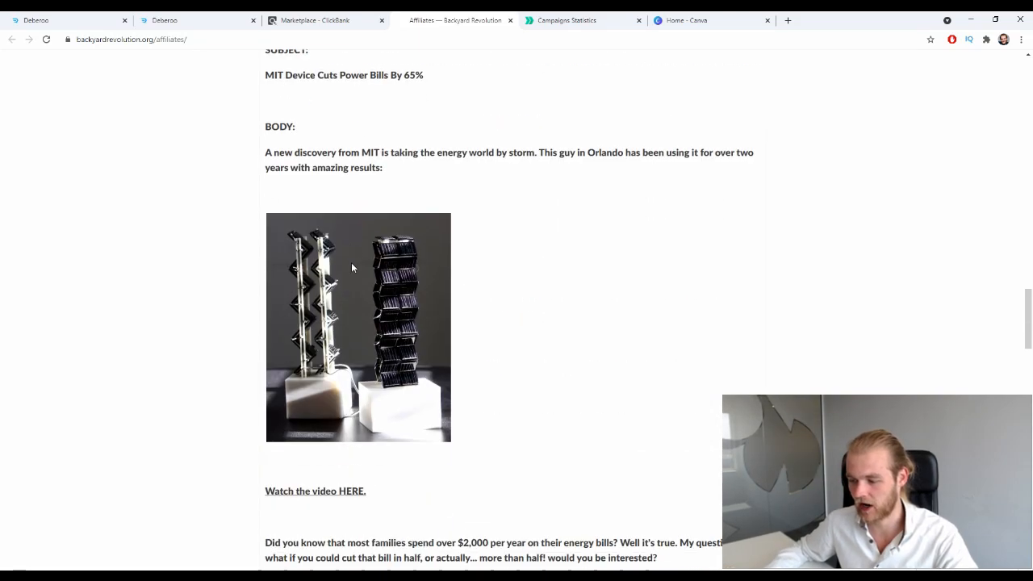
{"action": "scroll", "coordinate": [368, 210], "scroll_direction": "down", "scroll_amount": 20}
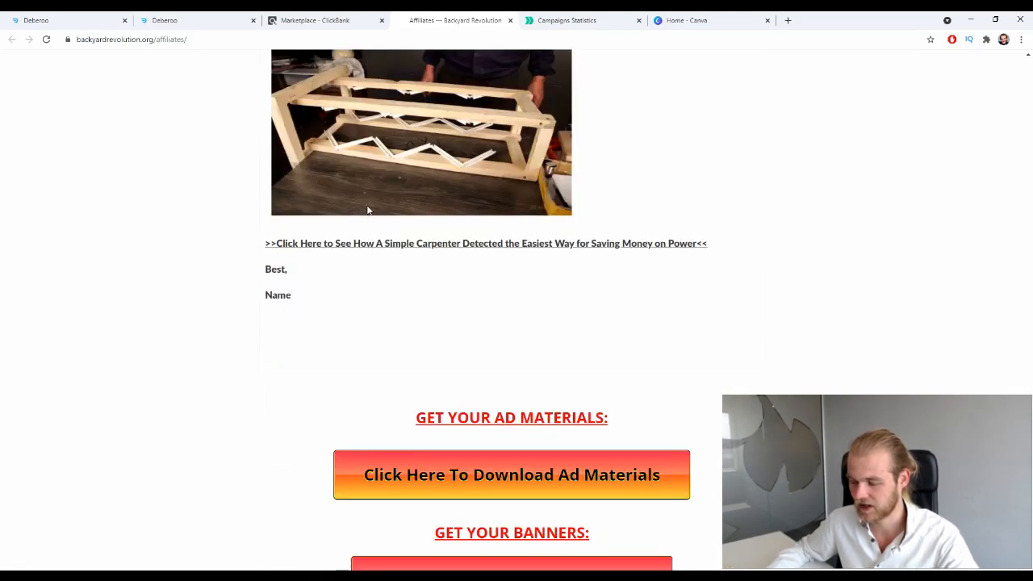
{"action": "scroll", "coordinate": [360, 224], "scroll_direction": "up", "scroll_amount": 20}
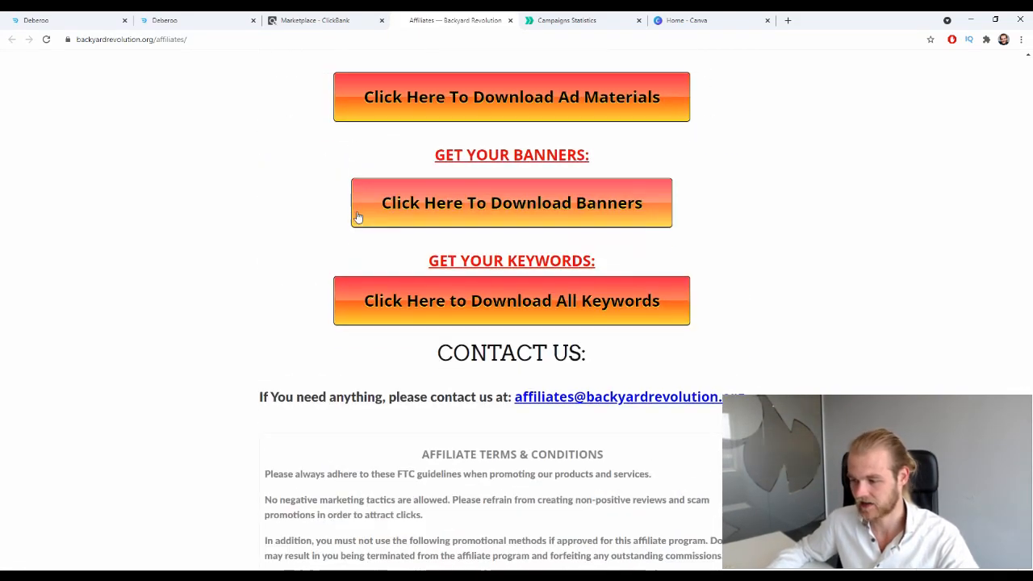
{"action": "scroll", "coordinate": [363, 218], "scroll_direction": "up", "scroll_amount": 15}
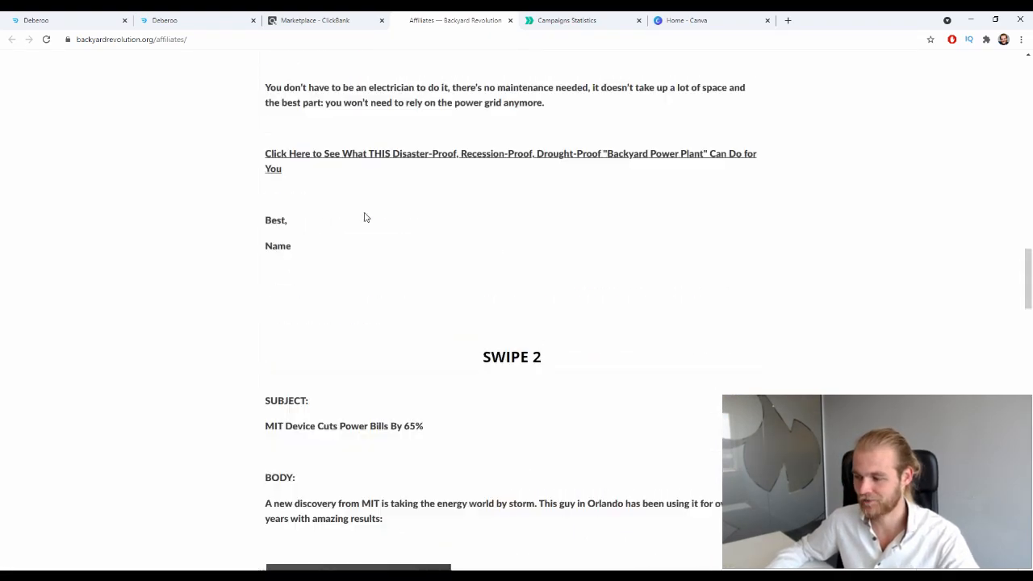
{"action": "left_click", "coordinate": [510, 22]}
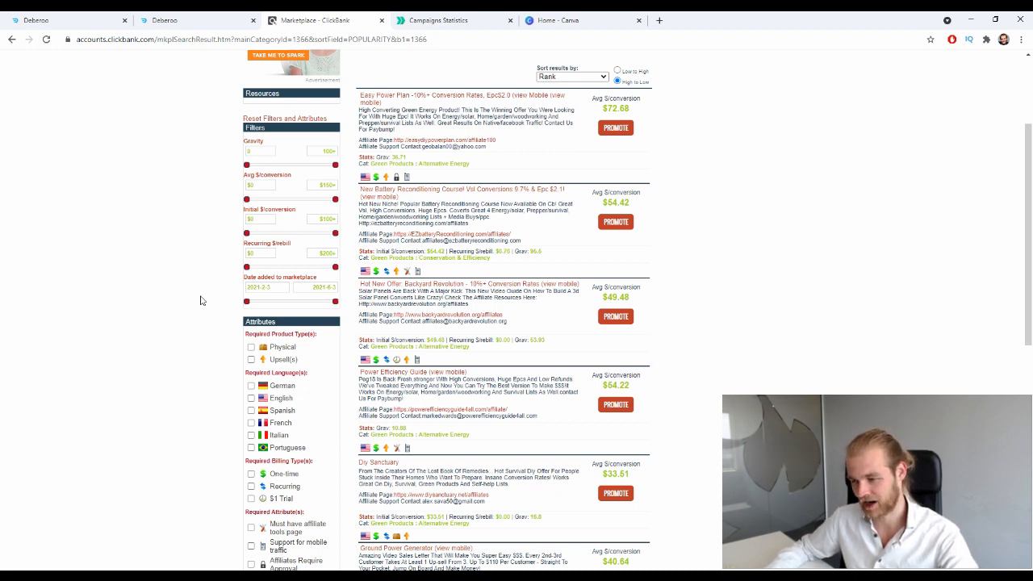
Step: Return to the Deberoo tracker and view the list of affiliate networks
{"action": "left_click", "coordinate": [97, 16]}
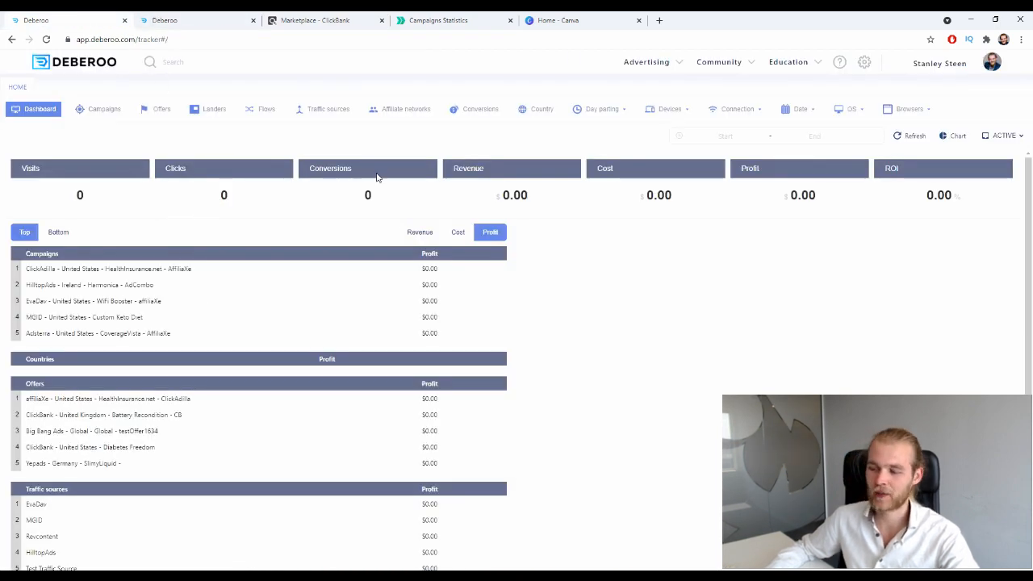
{"action": "left_click", "coordinate": [418, 110]}
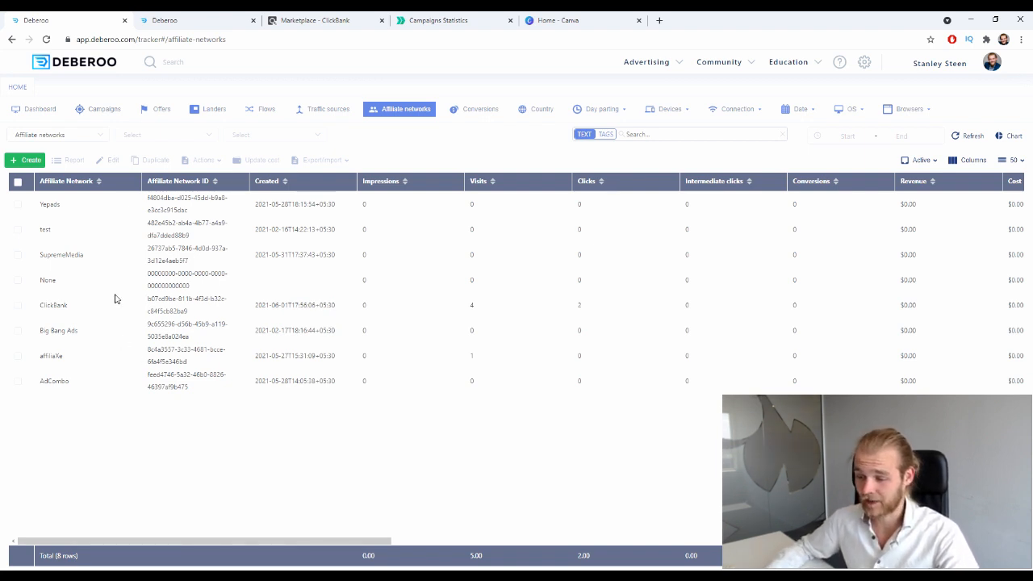
{"action": "double_click", "coordinate": [88, 299]}
{"action": "left_click", "coordinate": [161, 461]}
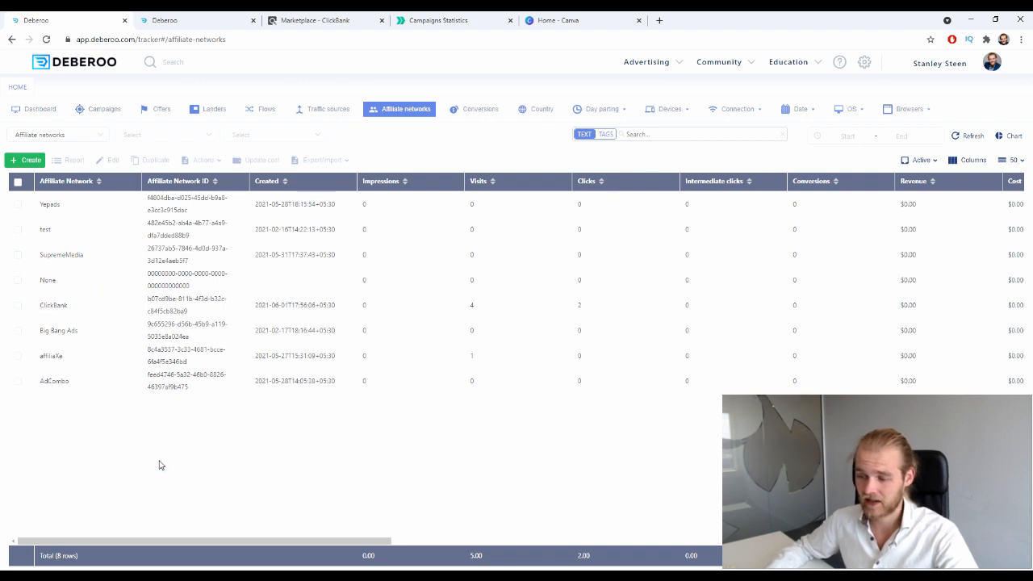
Step: Start a new affiliate network from the ClickBank template, review its workspace and conversion tracking settings, and close the form unsaved
{"action": "left_click", "coordinate": [28, 161]}
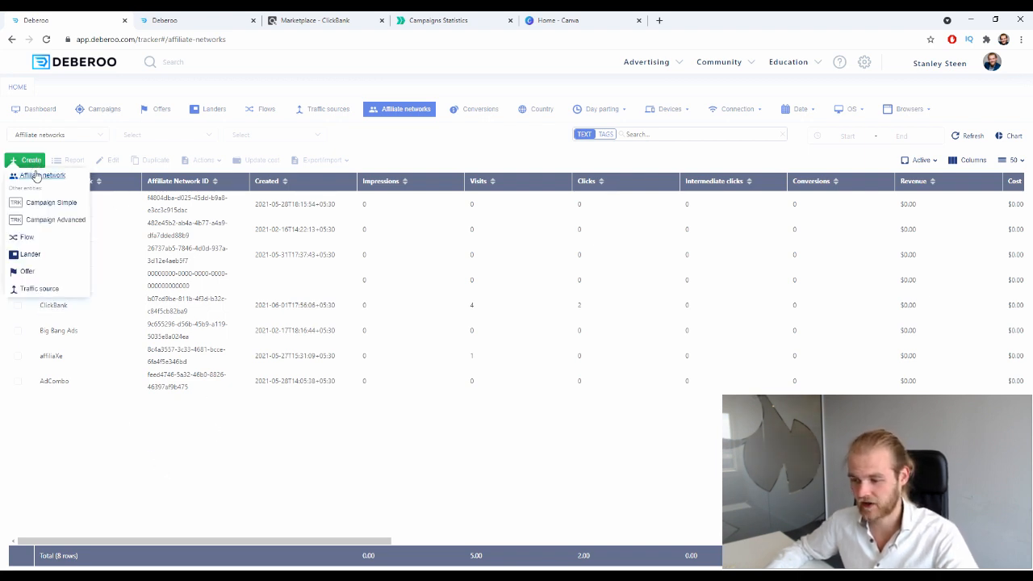
{"action": "left_click", "coordinate": [33, 175]}
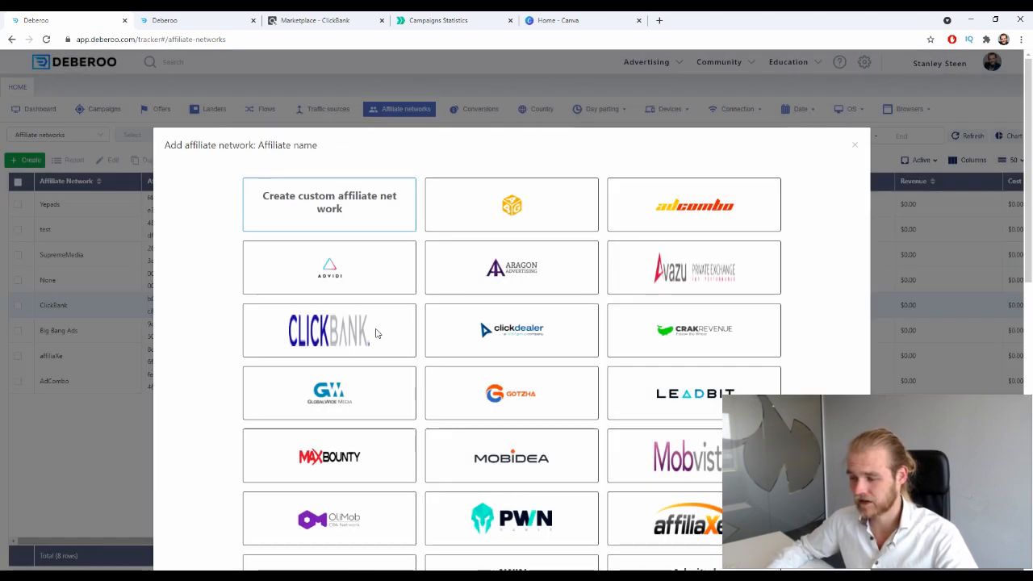
{"action": "left_click", "coordinate": [348, 318]}
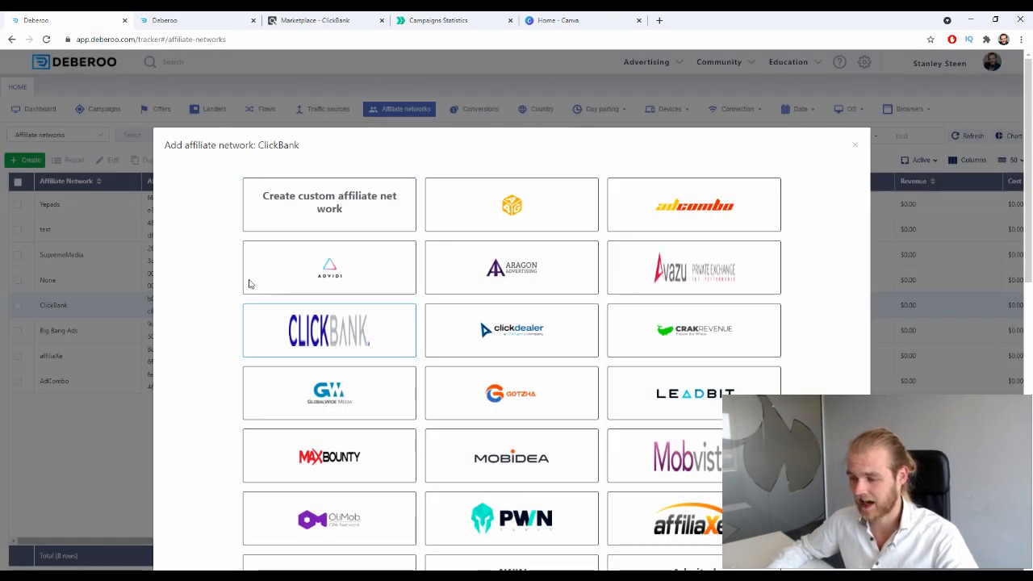
{"action": "scroll", "coordinate": [464, 364], "scroll_direction": "down", "scroll_amount": 10}
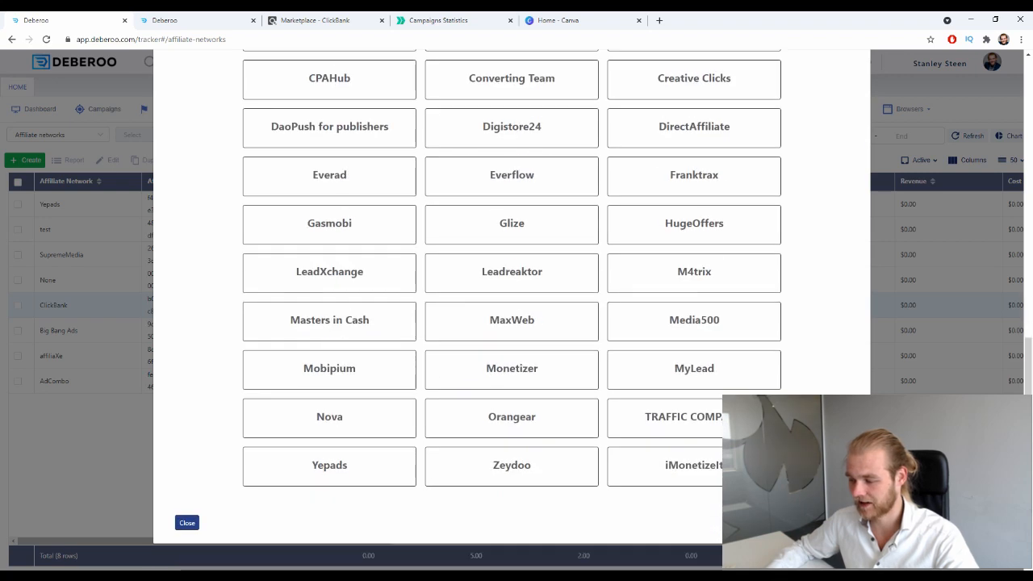
{"action": "scroll", "coordinate": [509, 532], "scroll_direction": "down", "scroll_amount": 5}
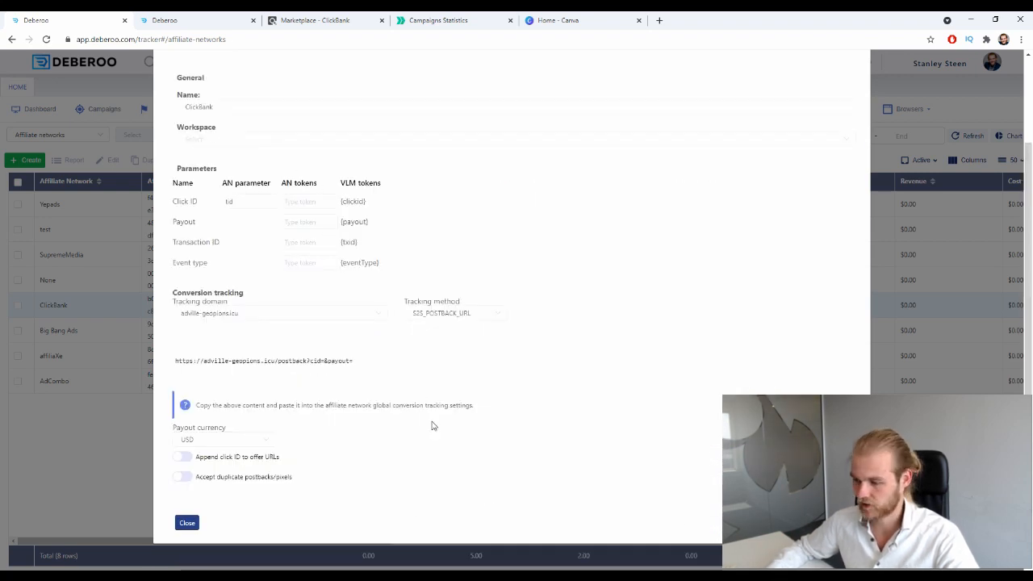
{"action": "left_click", "coordinate": [230, 132]}
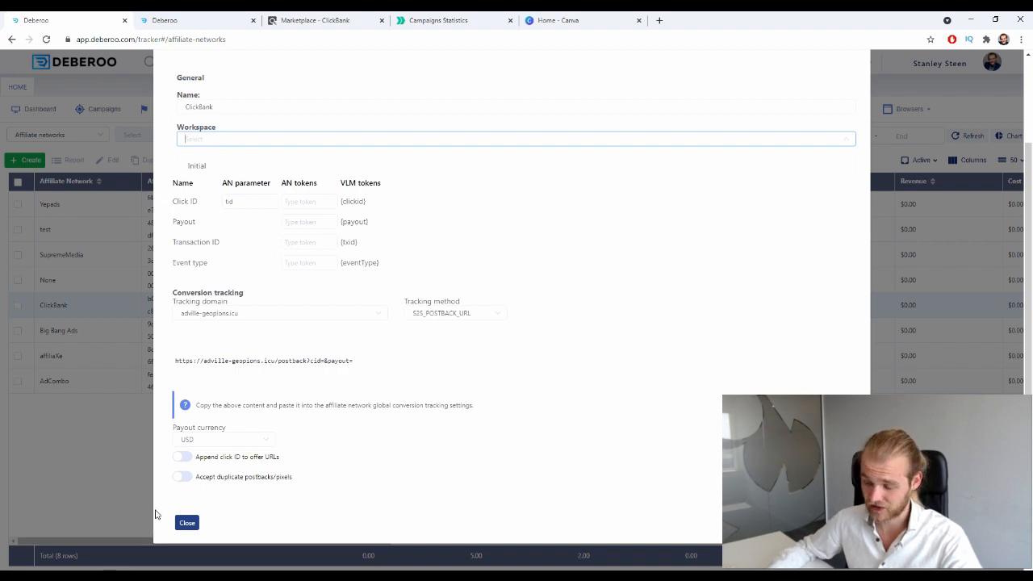
{"action": "left_click", "coordinate": [178, 521]}
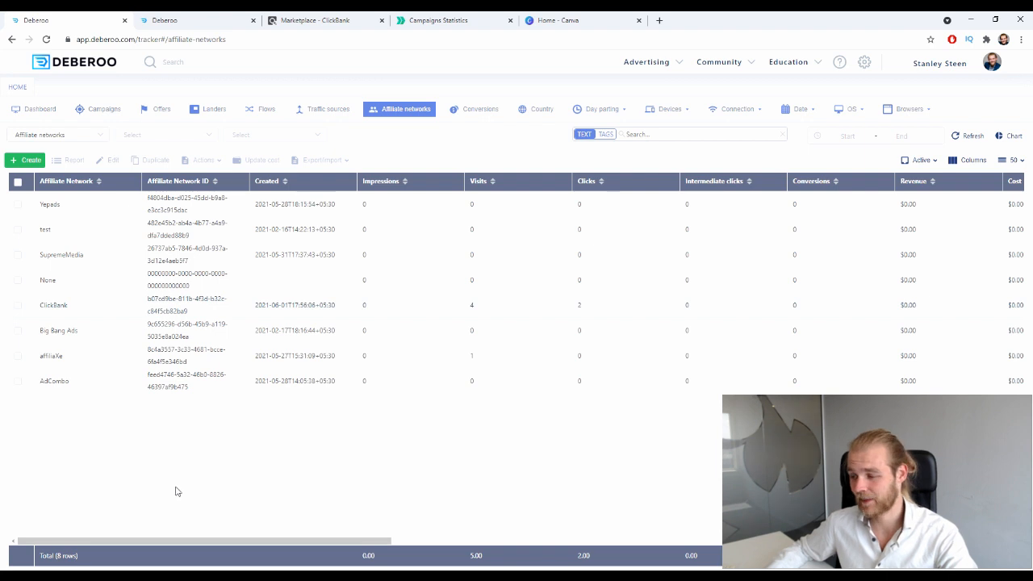
Step: View the list of traffic sources and locate the EvaDav entry
{"action": "left_click", "coordinate": [339, 108]}
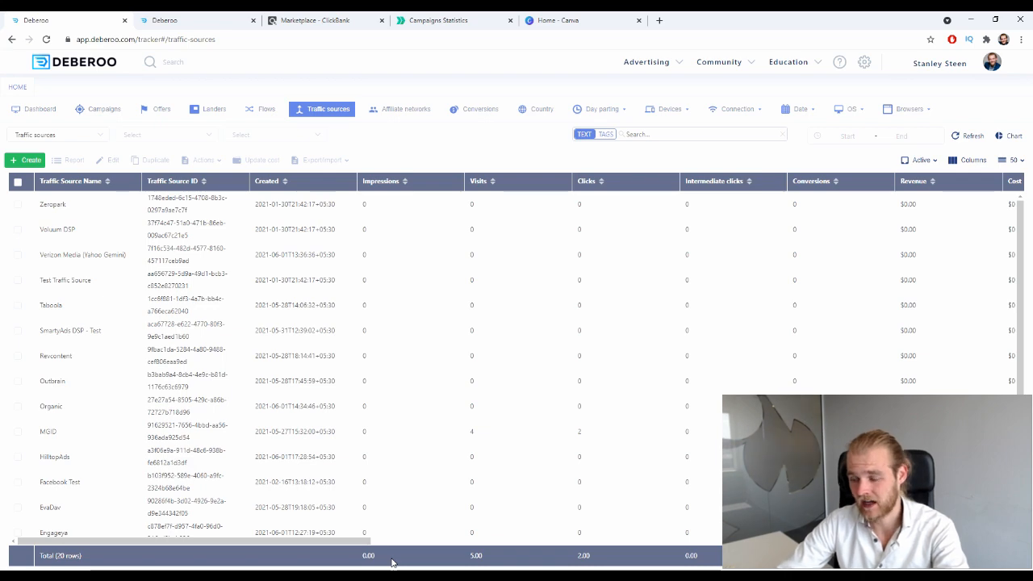
{"action": "scroll", "coordinate": [648, 505], "scroll_direction": "down", "scroll_amount": 3}
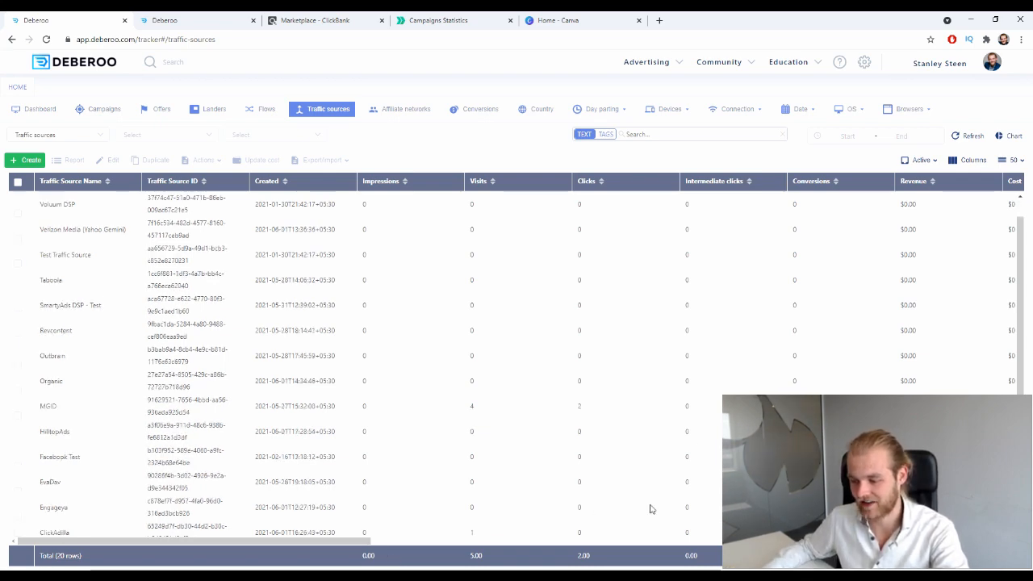
{"action": "left_click_drag", "start_coordinate": [71, 345], "coordinate": [36, 349]}
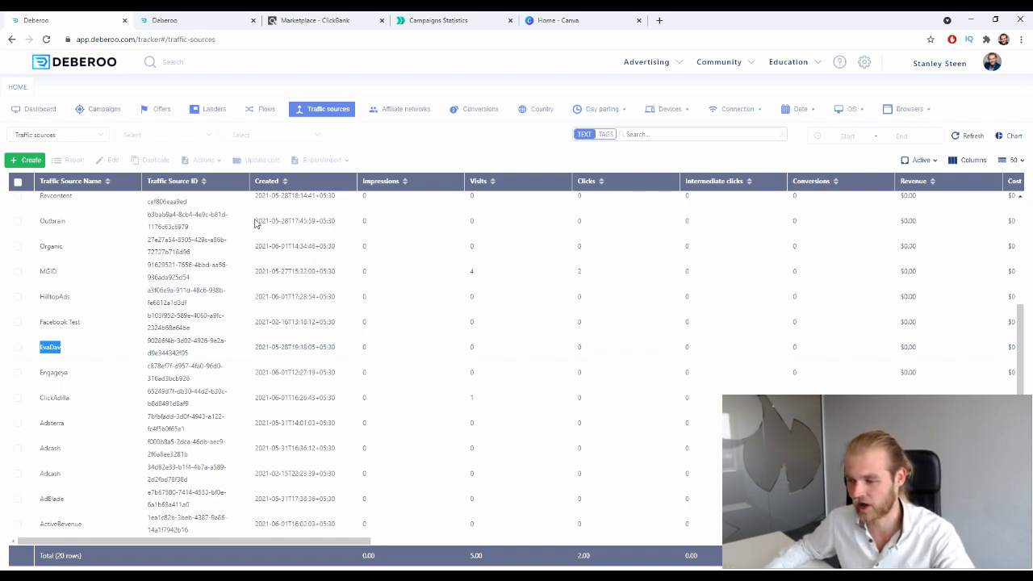
Step: Start a new traffic source and pick the EvaDav template from the list of predefined sources
{"action": "left_click", "coordinate": [34, 161]}
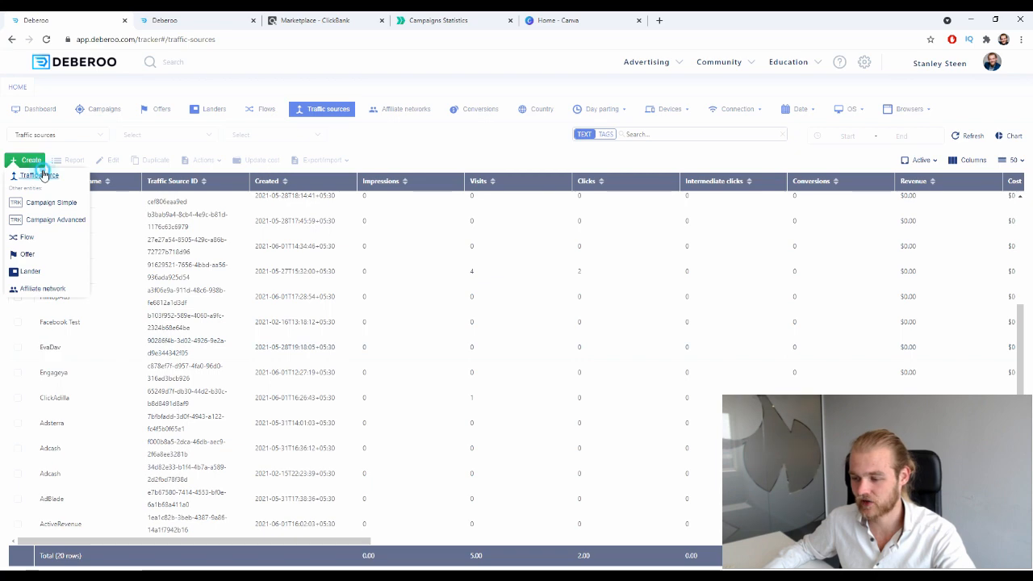
{"action": "left_click", "coordinate": [37, 176]}
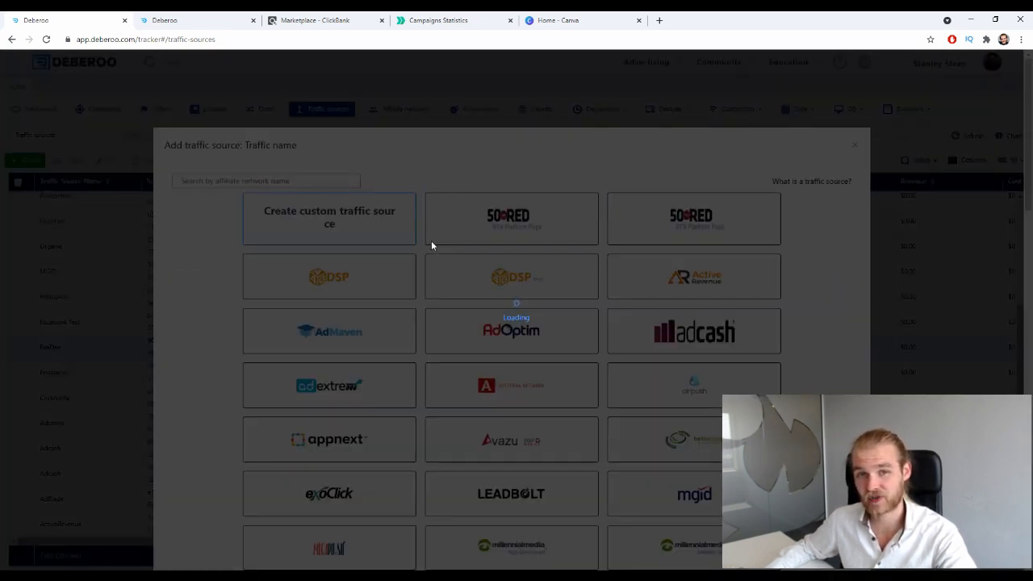
{"action": "scroll", "coordinate": [452, 242], "scroll_direction": "down", "scroll_amount": 4}
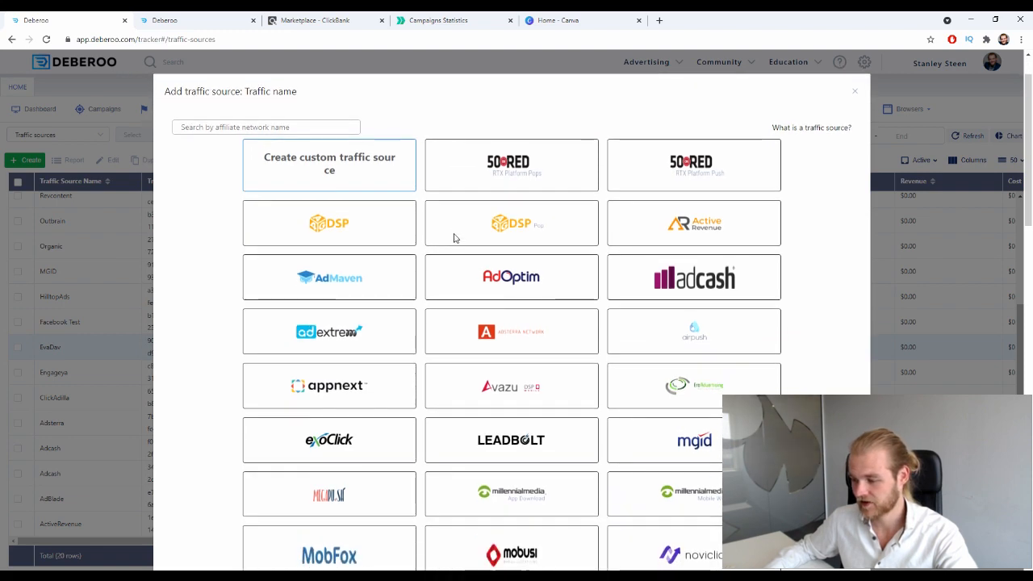
{"action": "scroll", "coordinate": [448, 250], "scroll_direction": "down", "scroll_amount": 3}
{"action": "scroll", "coordinate": [448, 251], "scroll_direction": "down", "scroll_amount": 4}
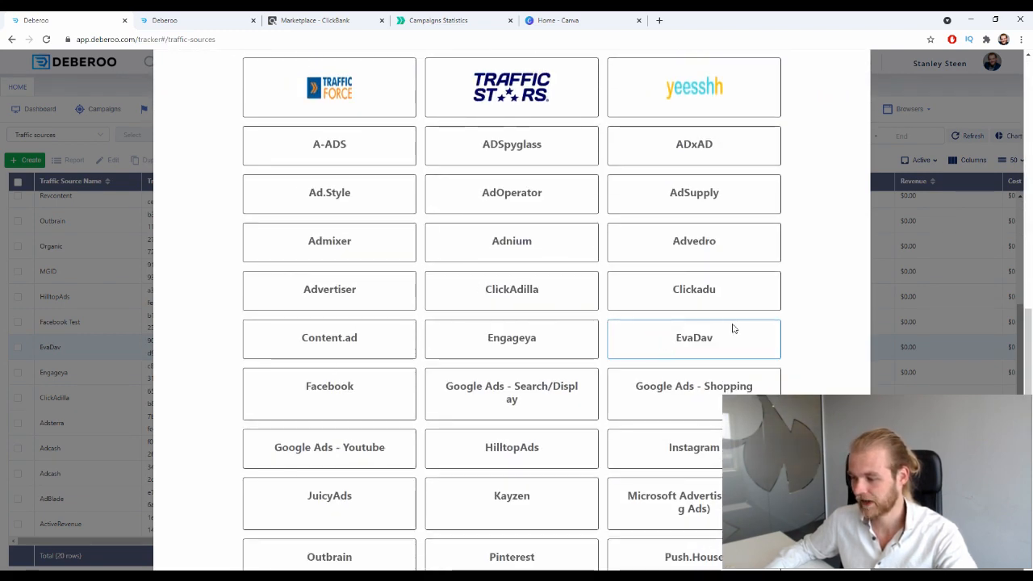
Step: Review the EvaDav template's parameters, postback URL and workspace choices, and close the form unsaved
{"action": "scroll", "coordinate": [731, 328], "scroll_direction": "down", "scroll_amount": 4}
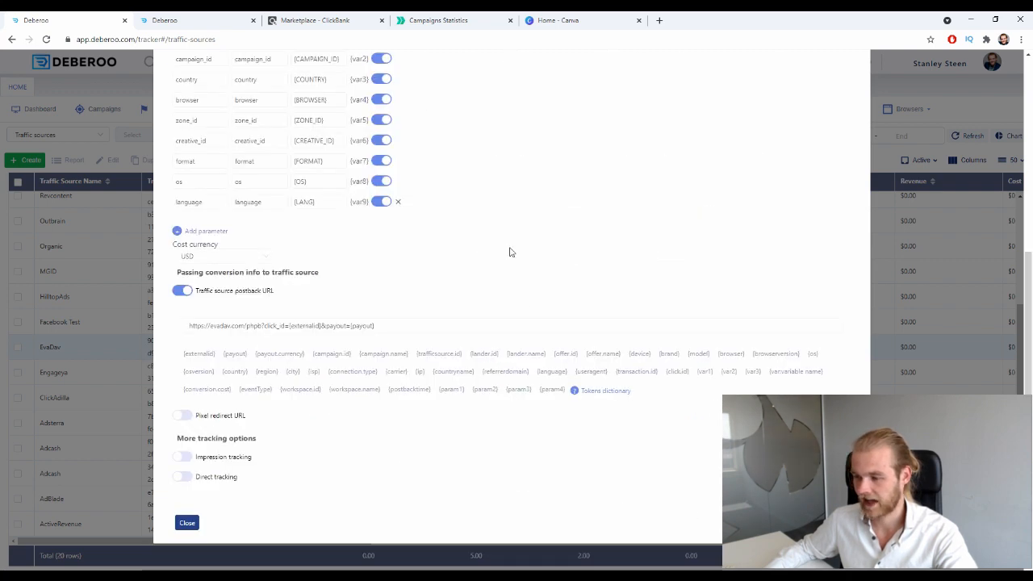
{"action": "scroll", "coordinate": [512, 252], "scroll_direction": "up", "scroll_amount": 2}
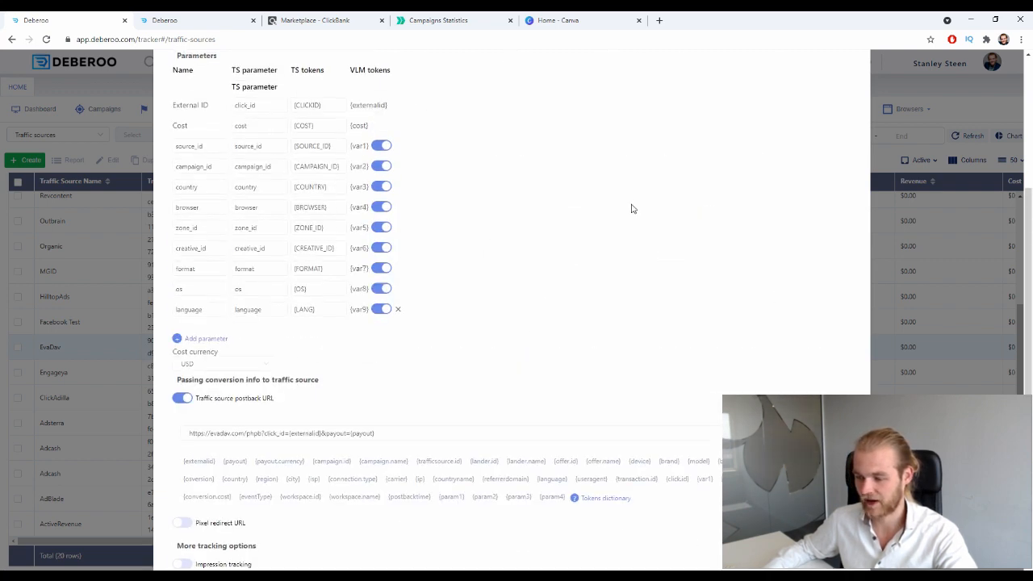
{"action": "scroll", "coordinate": [634, 209], "scroll_direction": "up", "scroll_amount": 3}
{"action": "left_click", "coordinate": [253, 243]}
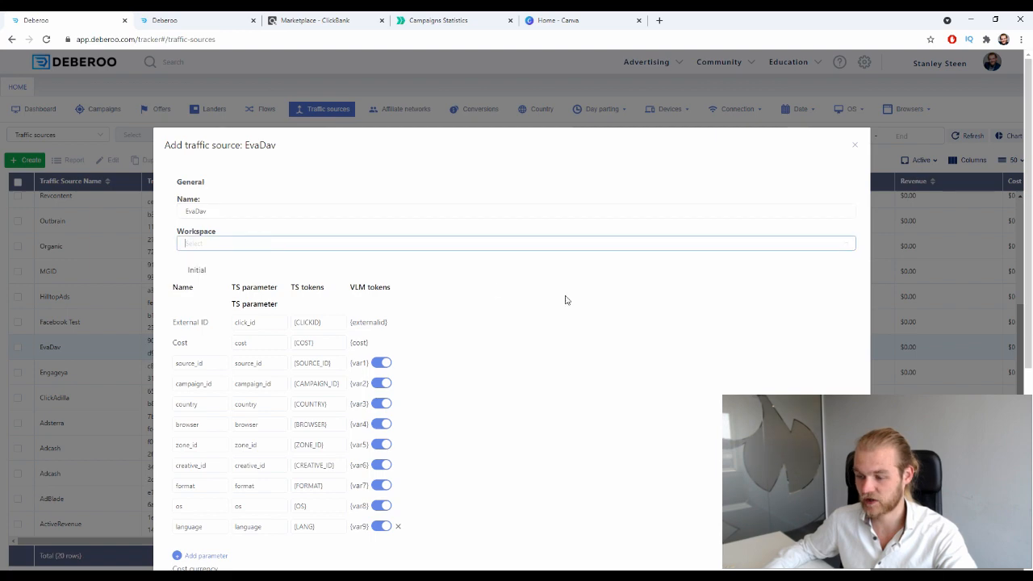
{"action": "scroll", "coordinate": [565, 299], "scroll_direction": "down", "scroll_amount": 4}
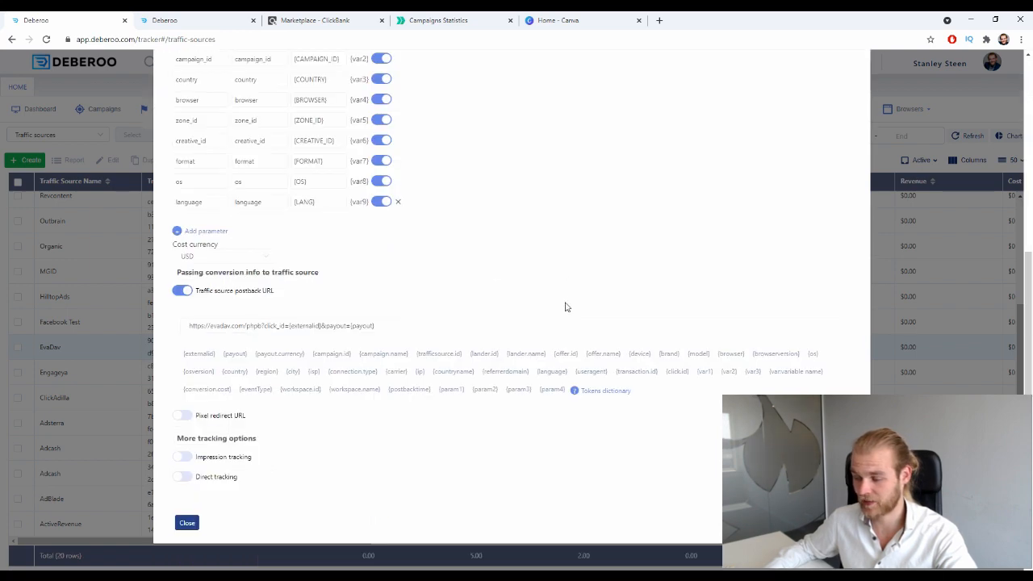
{"action": "left_click", "coordinate": [186, 523]}
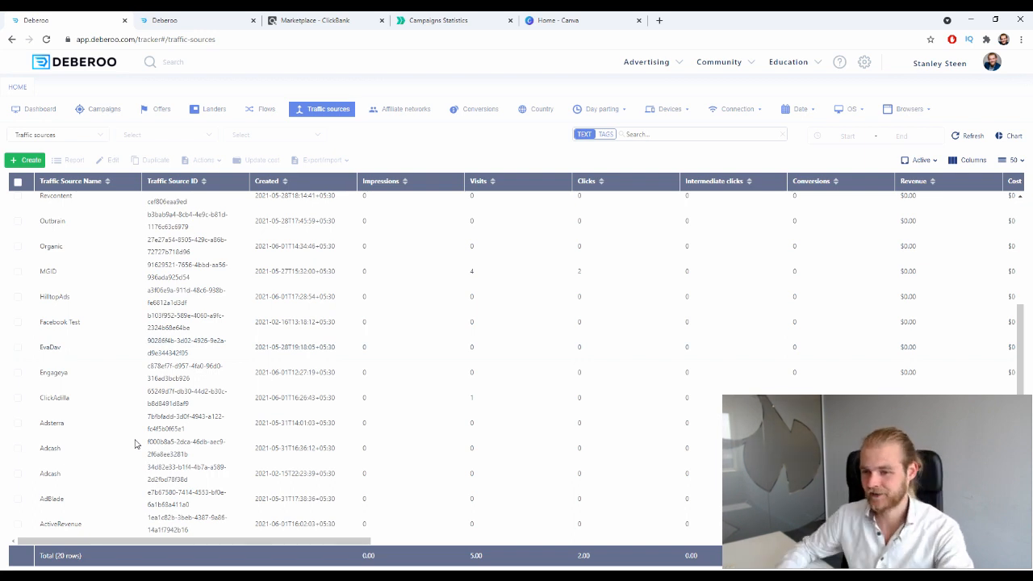
Step: Start a new offer in the Initial workspace with ClickBank as its affiliate network
{"action": "left_click", "coordinate": [147, 111]}
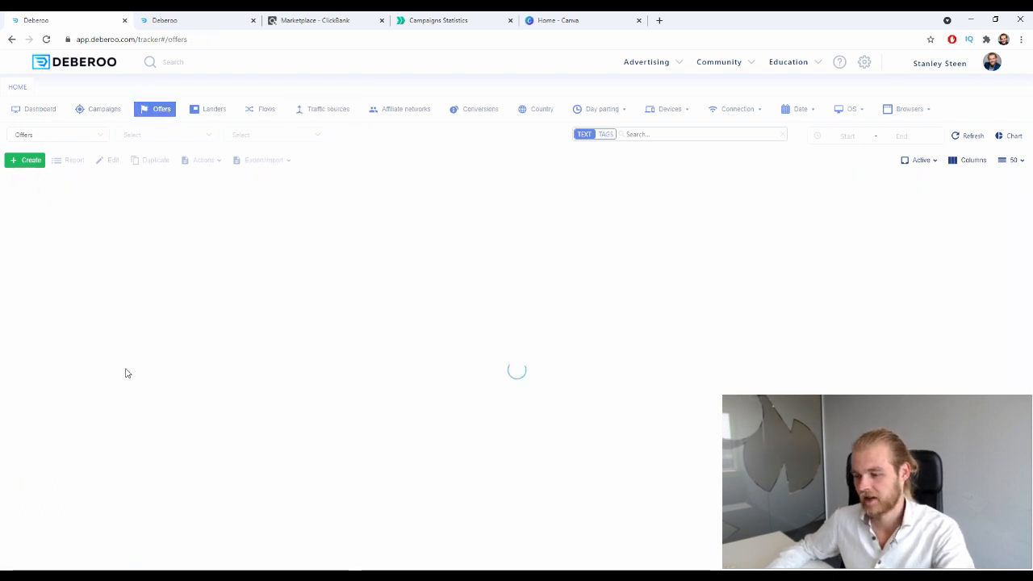
{"action": "left_click", "coordinate": [29, 160]}
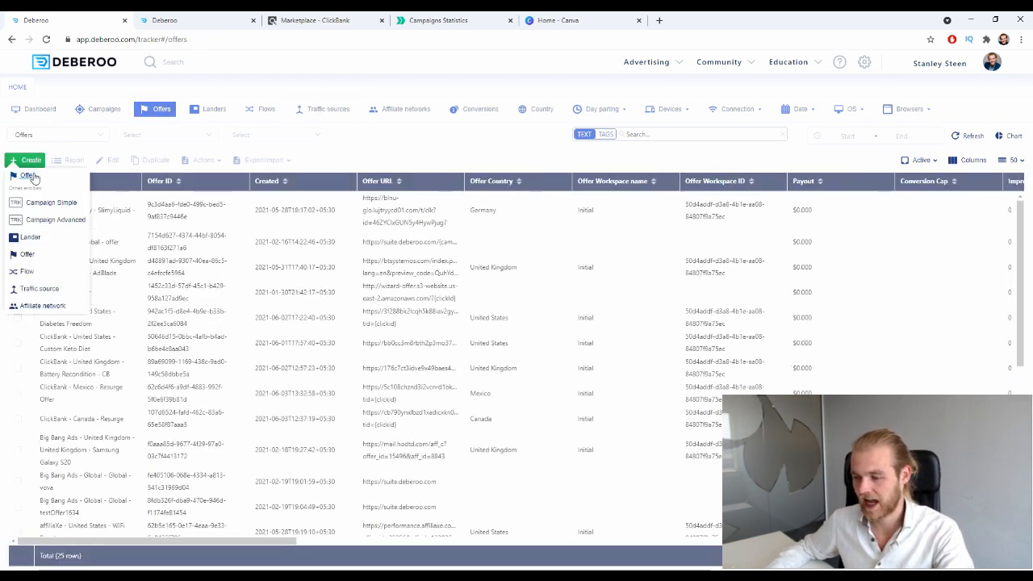
{"action": "left_click", "coordinate": [30, 175]}
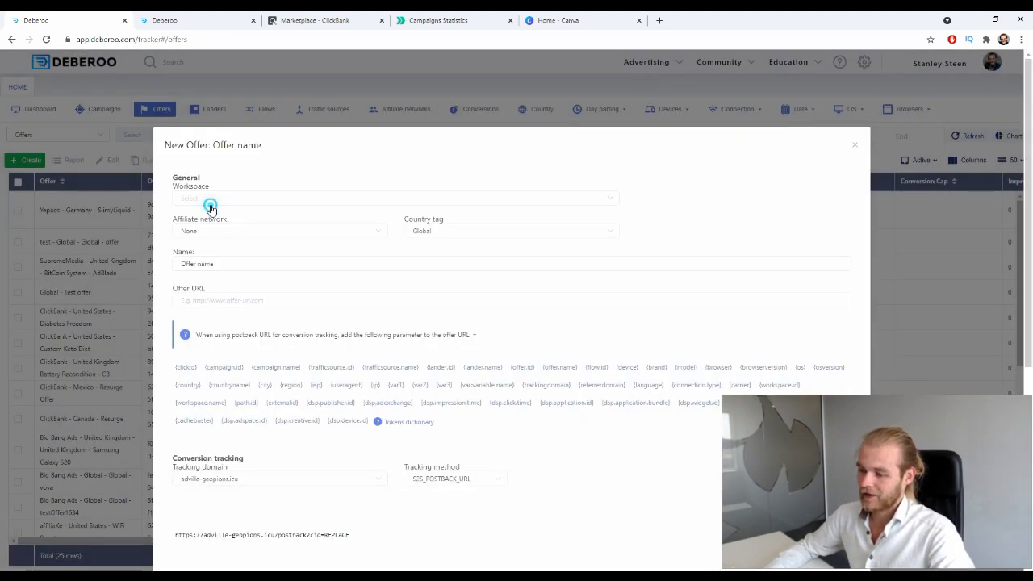
{"action": "left_click", "coordinate": [207, 200]}
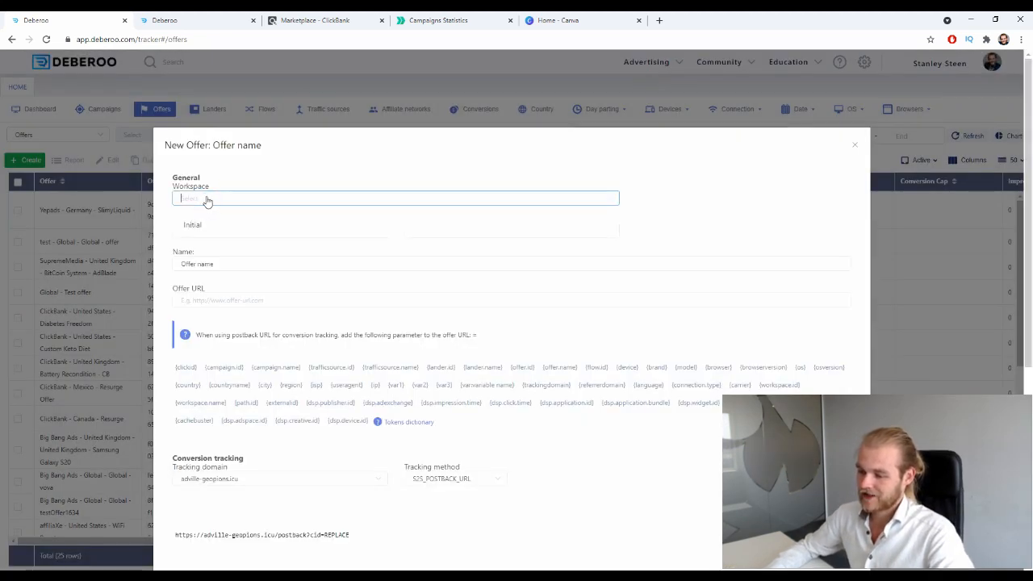
{"action": "left_click", "coordinate": [200, 230]}
{"action": "left_click", "coordinate": [222, 233]}
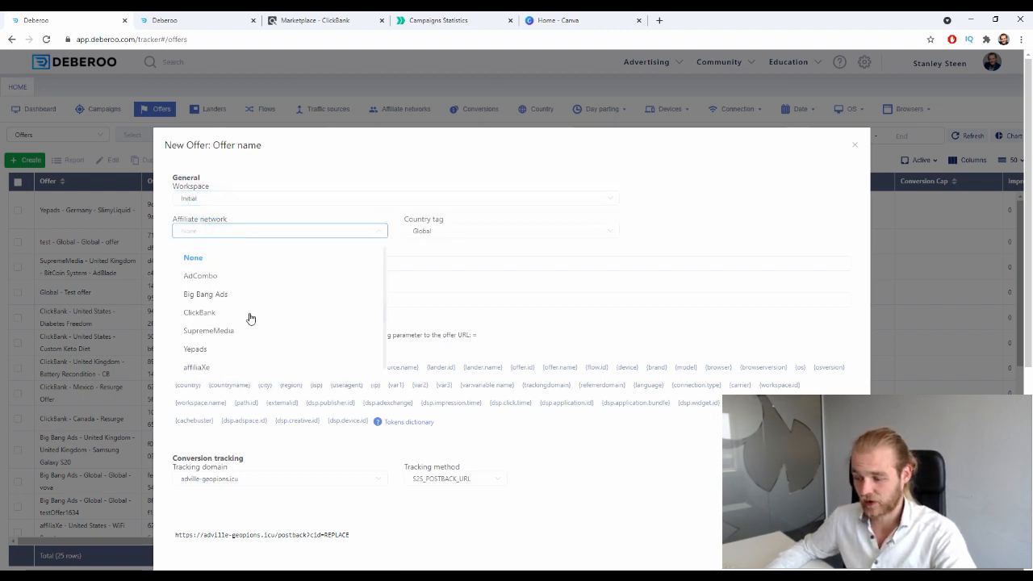
{"action": "left_click", "coordinate": [248, 314]}
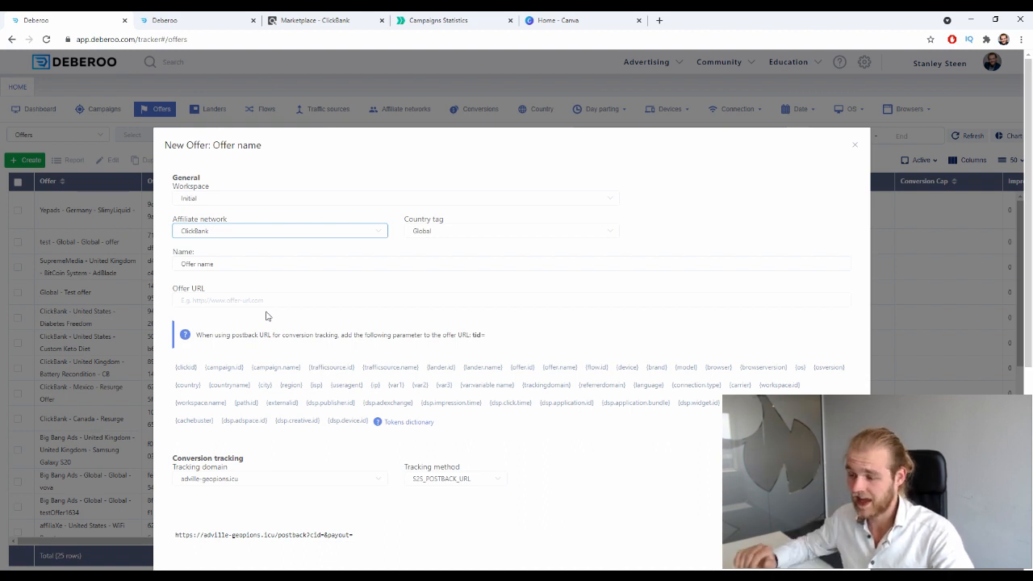
Step: Set the offer's country tag to Sweden and name the offer Backyard Revolution
{"action": "left_click", "coordinate": [489, 232]}
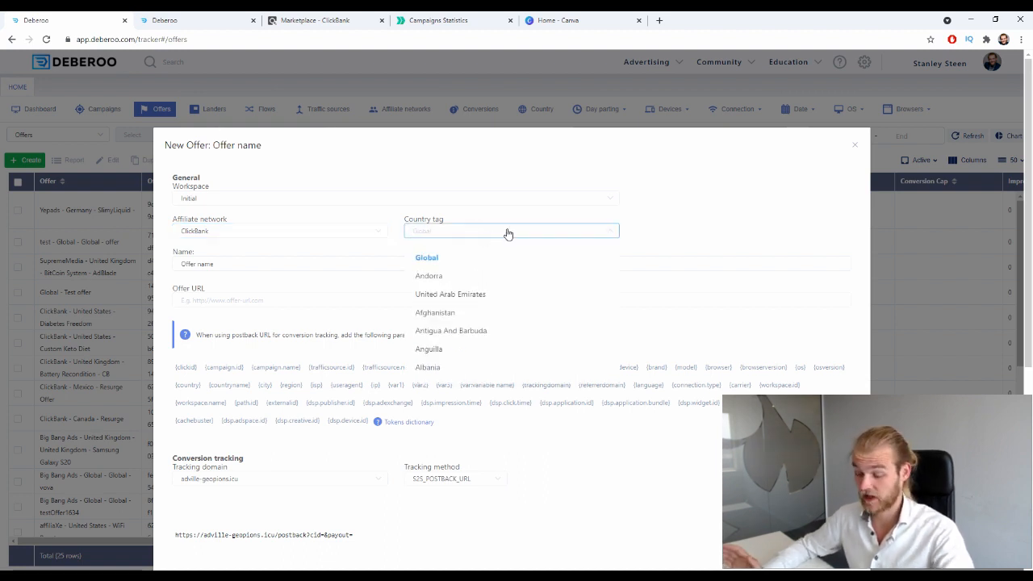
{"action": "type", "text": "swe"}
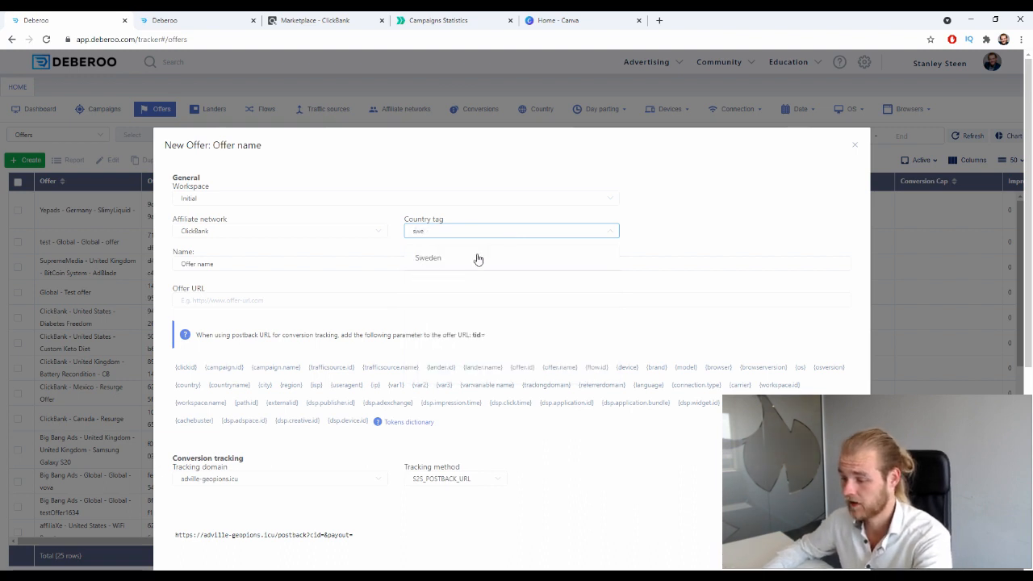
{"action": "left_click", "coordinate": [479, 258]}
{"action": "triple_click", "coordinate": [252, 262]}
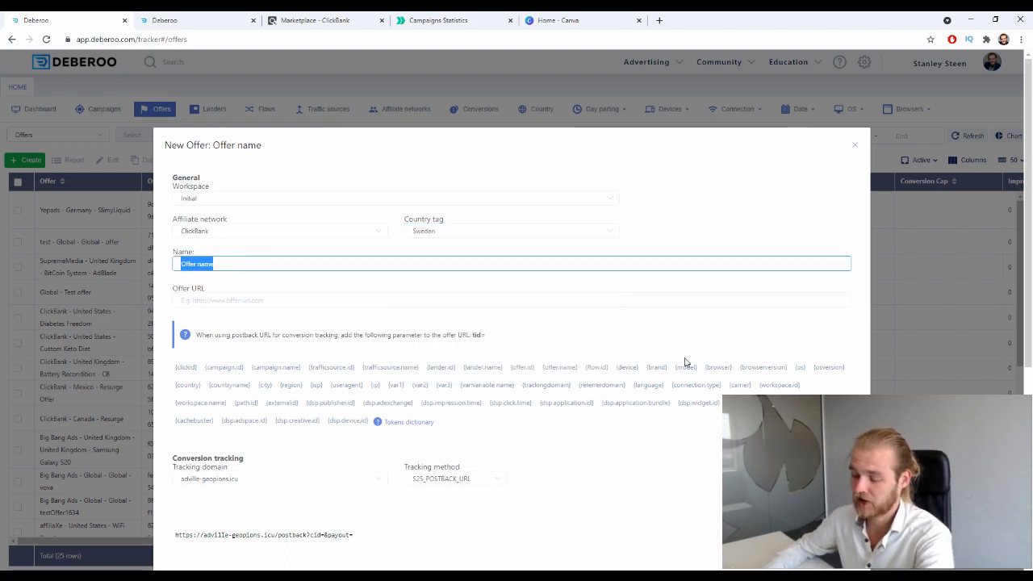
{"action": "type", "text": "Backyard Revel"}
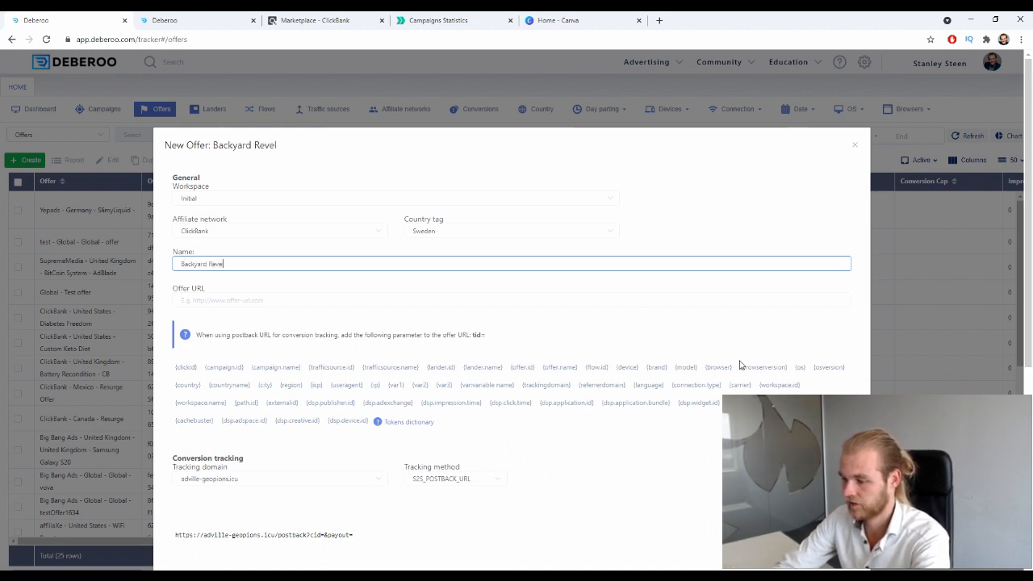
{"action": "key", "text": "BackSpace"}
{"action": "key", "text": "BackSpace"}
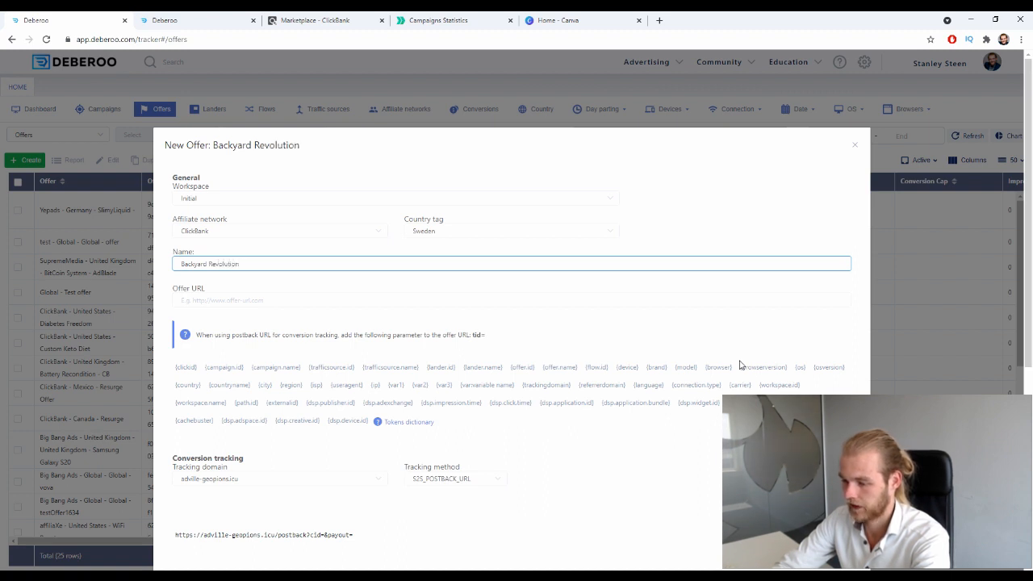
Step: Switch to the ClickBank marketplace and generate a HopLink for Backyard Revolution with the account nickname Deberoo
{"action": "left_click", "coordinate": [299, 297]}
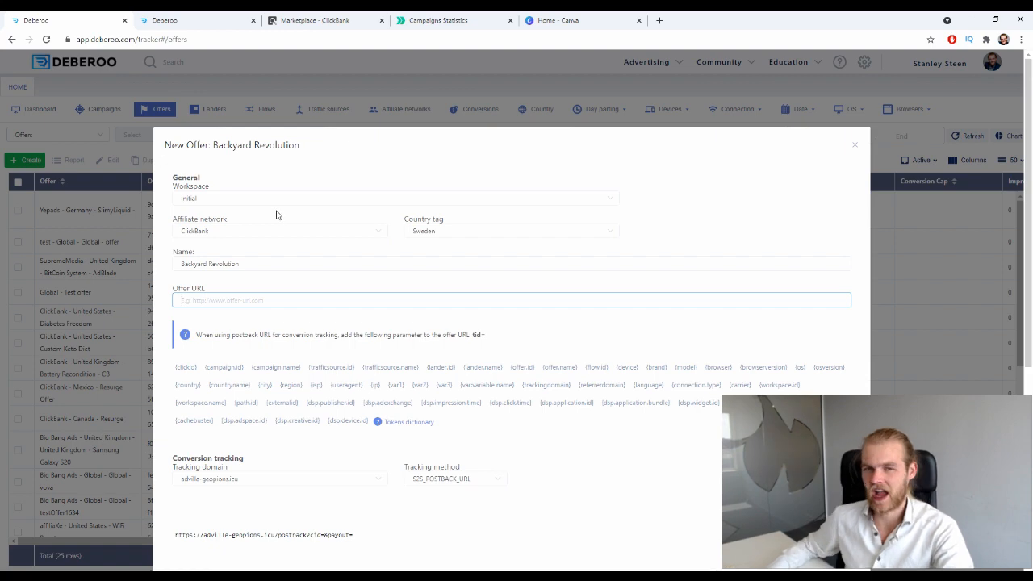
{"action": "left_click", "coordinate": [370, 20]}
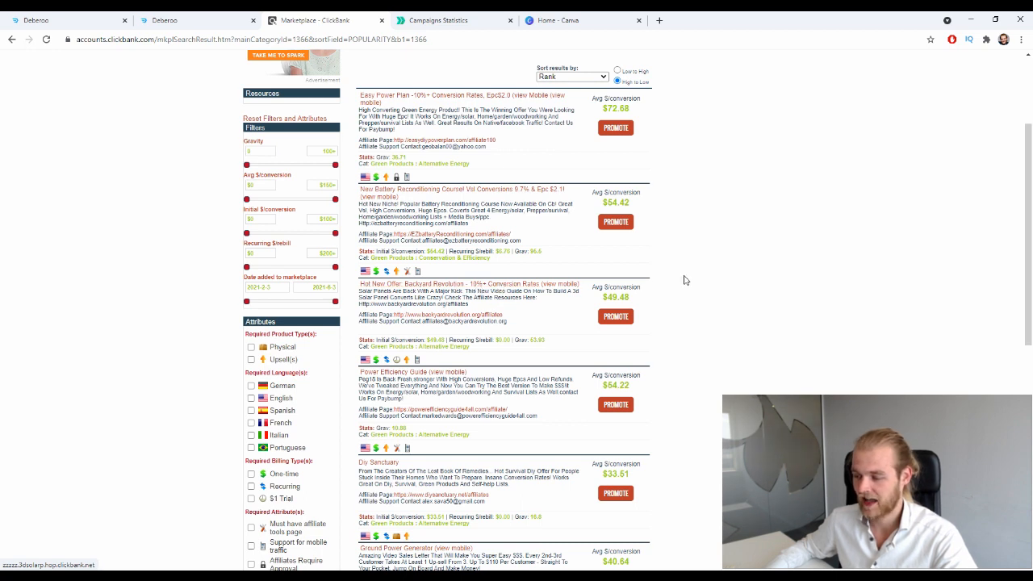
{"action": "left_click", "coordinate": [616, 316]}
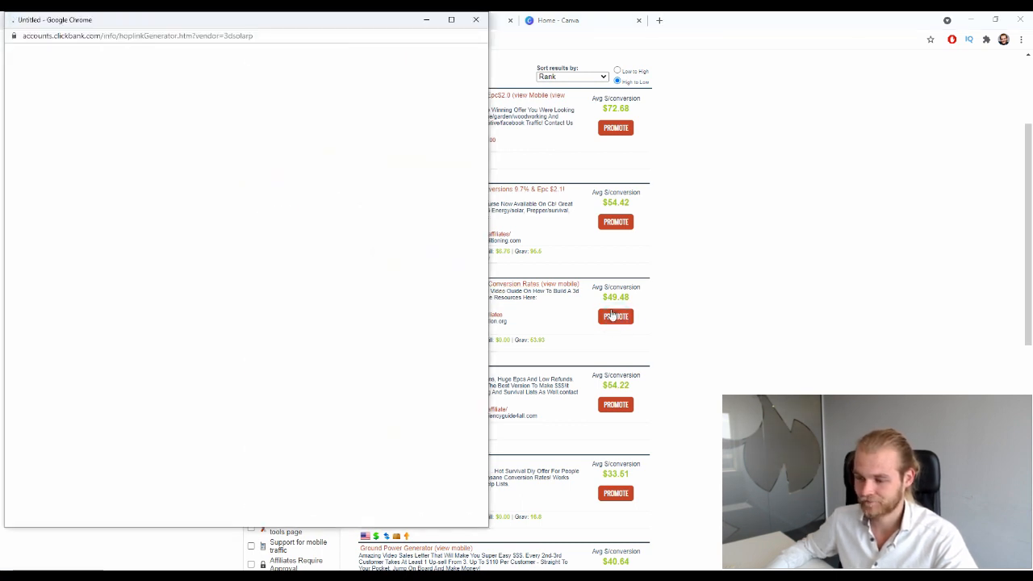
{"action": "left_click", "coordinate": [184, 120]}
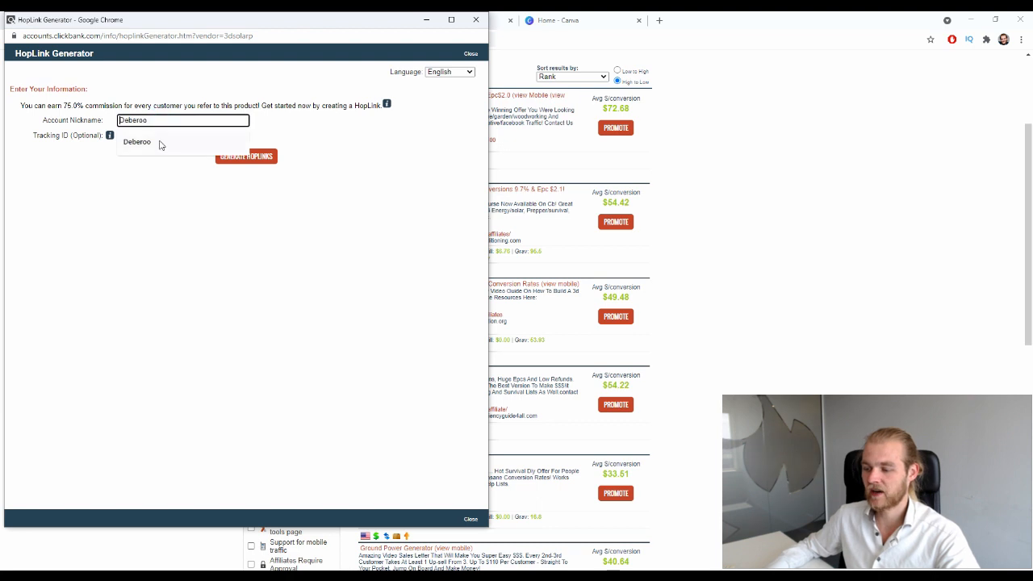
{"action": "left_click", "coordinate": [160, 140]}
{"action": "left_click_drag", "start_coordinate": [40, 119], "coordinate": [105, 121]}
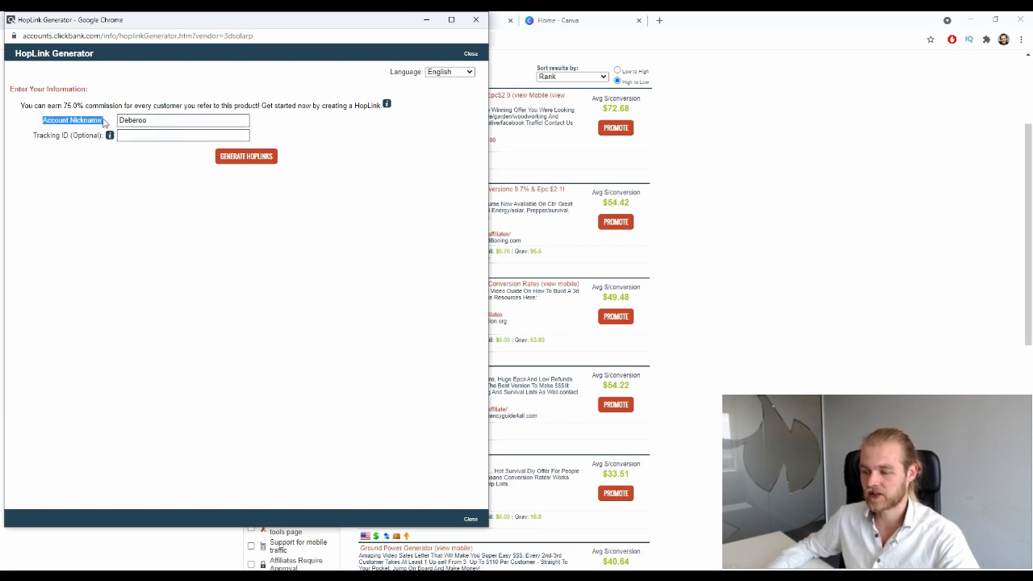
{"action": "left_click", "coordinate": [283, 330]}
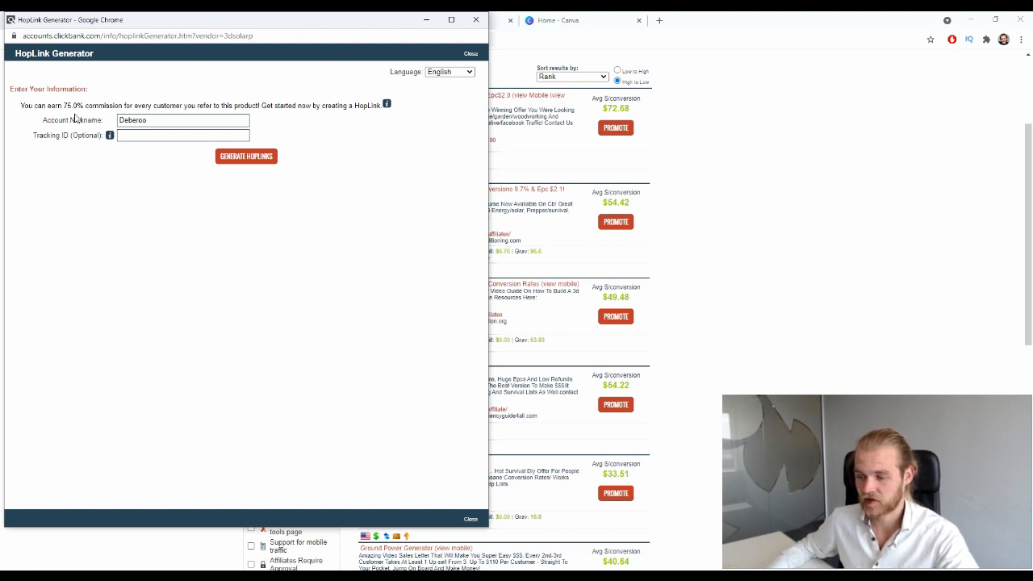
{"action": "left_click", "coordinate": [263, 158]}
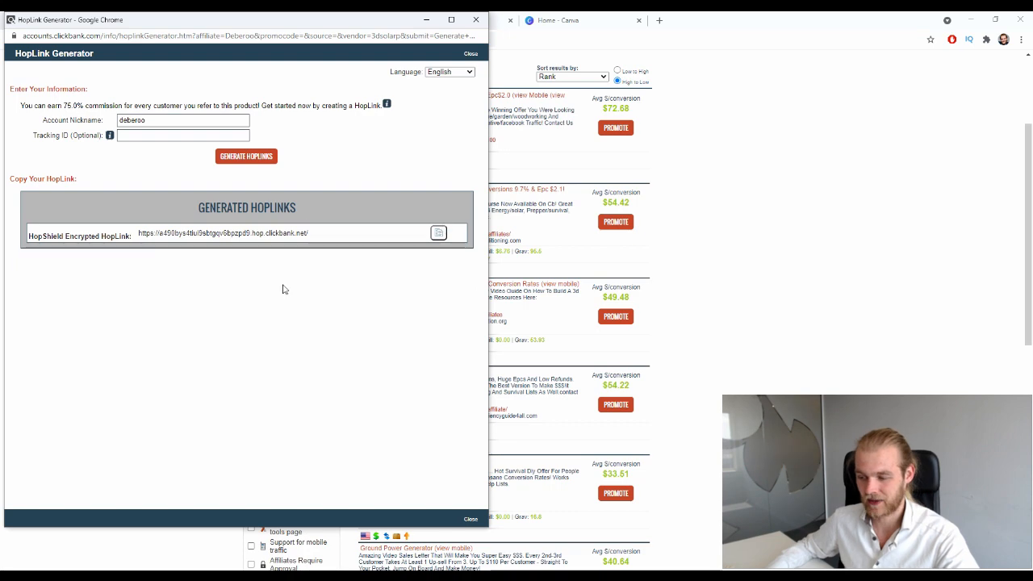
Step: Copy the generated HopLink, close the HopLink Generator, and paste the link as the offer URL in Deberoo
{"action": "left_click", "coordinate": [439, 233]}
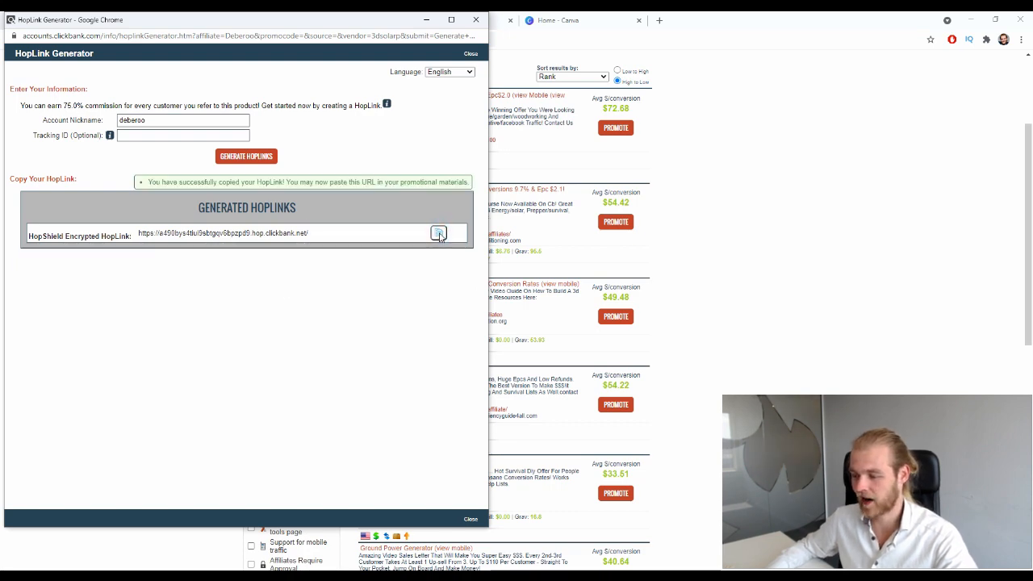
{"action": "left_click", "coordinate": [480, 23]}
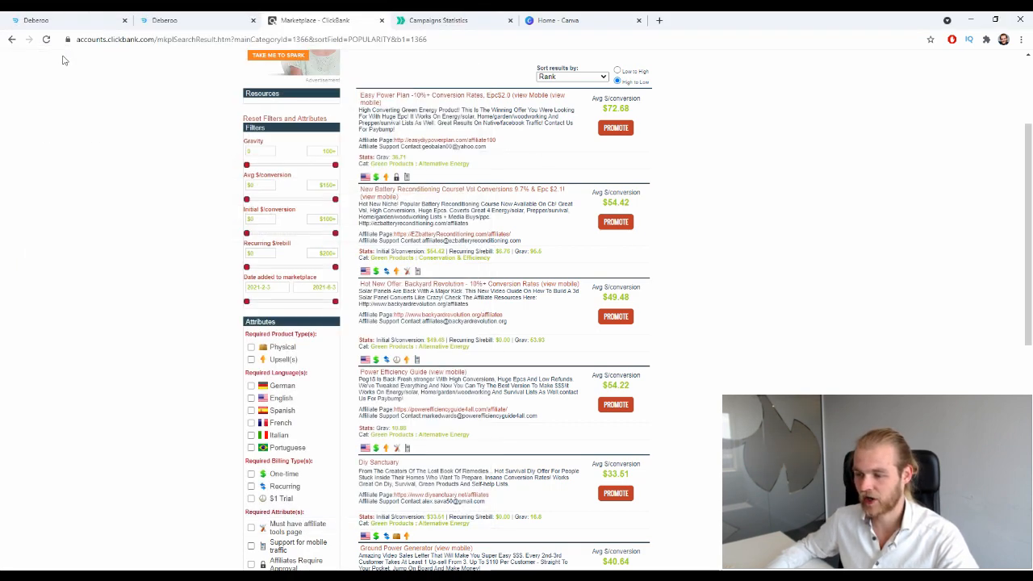
{"action": "left_click", "coordinate": [77, 21]}
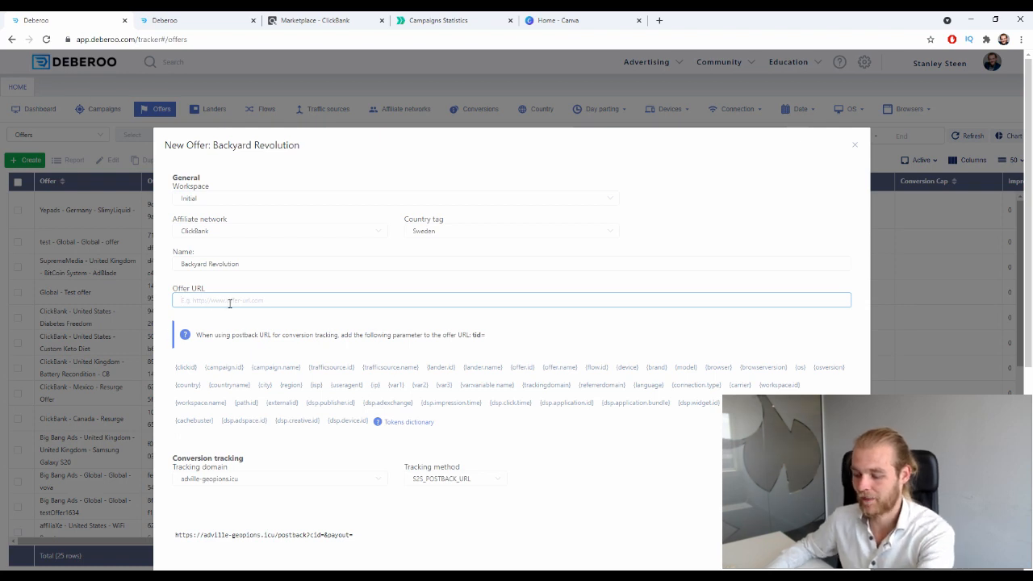
{"action": "key", "text": "ctrl+v"}
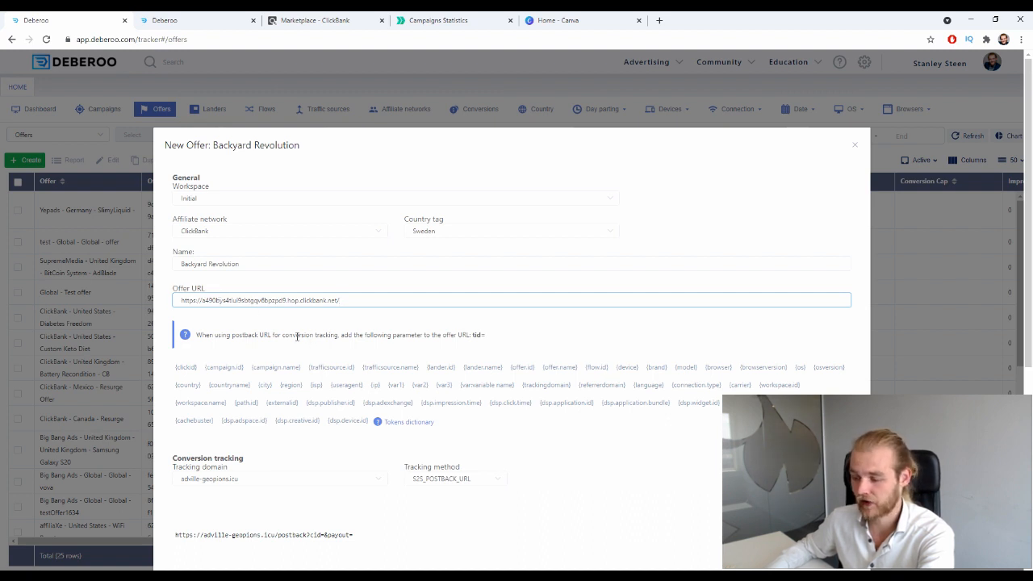
Step: Append the postback tracking parameter ?tid= to the end of the Backyard Revolution offer URL
{"action": "left_click", "coordinate": [206, 335]}
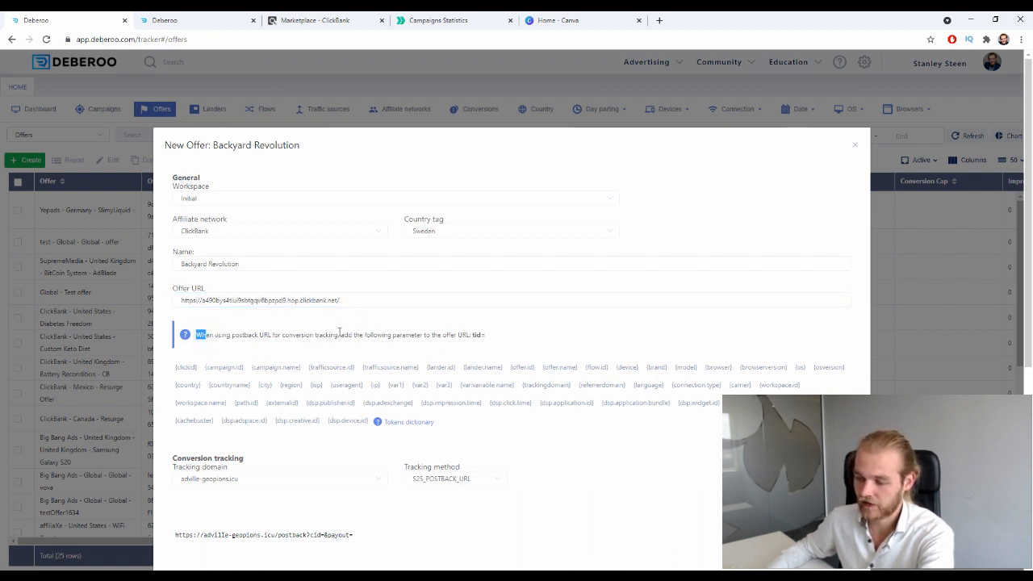
{"action": "left_click_drag", "start_coordinate": [248, 334], "coordinate": [421, 334]}
{"action": "left_click", "coordinate": [421, 334]}
{"action": "left_click_drag", "start_coordinate": [188, 334], "coordinate": [421, 334]}
{"action": "left_click", "coordinate": [478, 336]}
{"action": "left_click", "coordinate": [337, 354]}
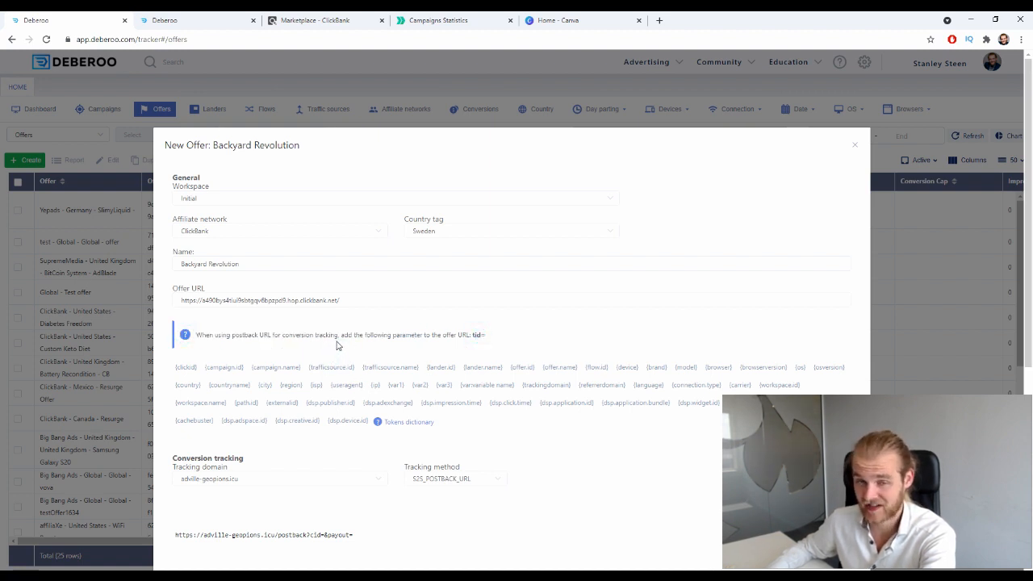
{"action": "left_click", "coordinate": [455, 297]}
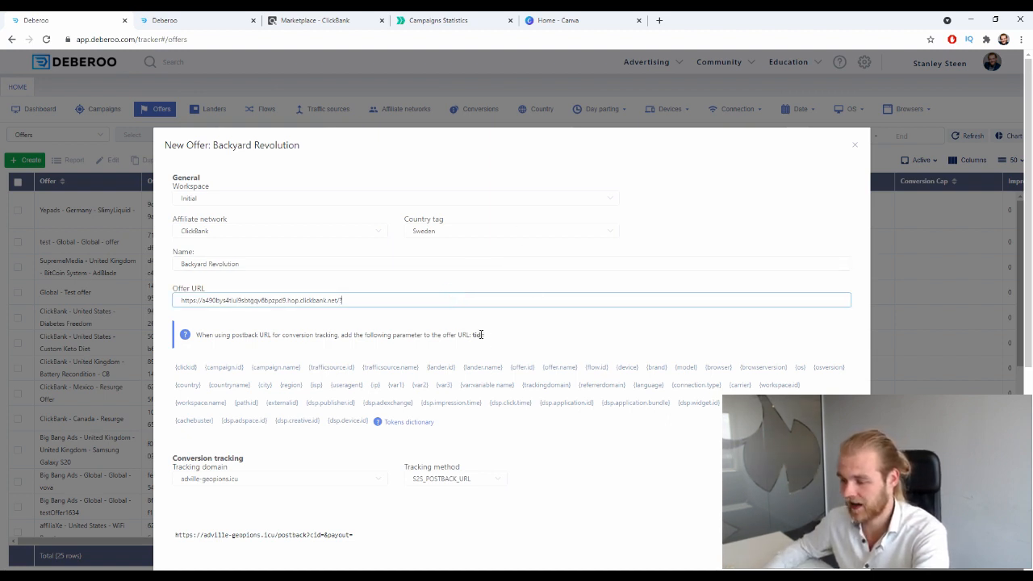
{"action": "left_click_drag", "start_coordinate": [473, 335], "coordinate": [489, 335]}
{"action": "left_click", "coordinate": [397, 301]}
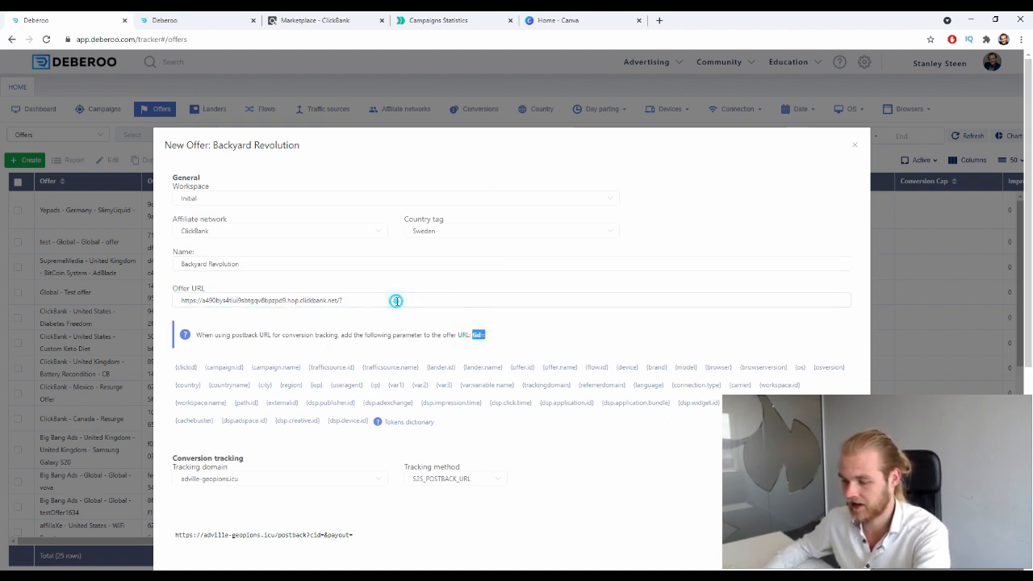
{"action": "key", "text": "ctrl+v"}
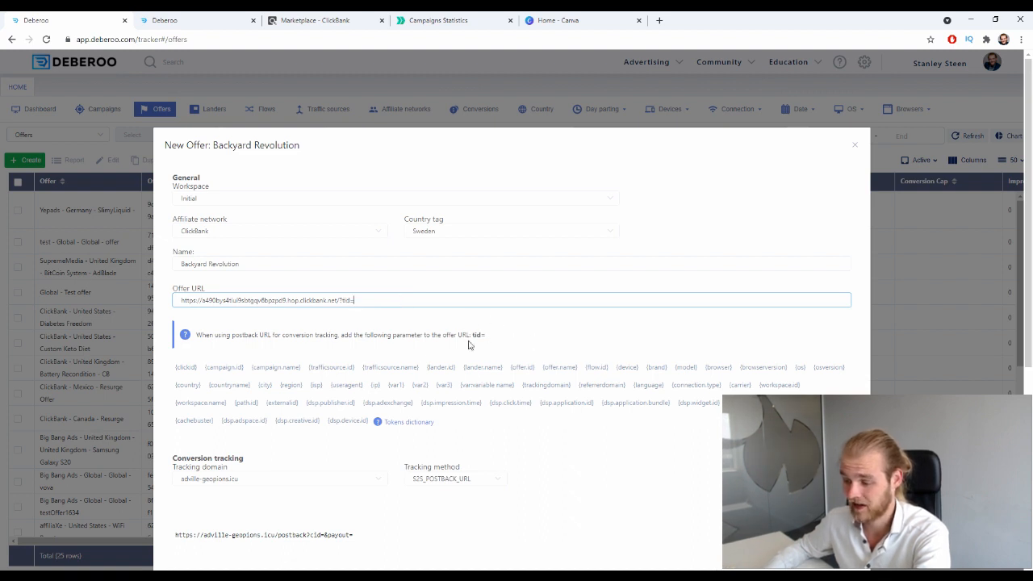
Step: Add the {clickid} token as the value of the tid parameter and save the offer
{"action": "left_click", "coordinate": [186, 367]}
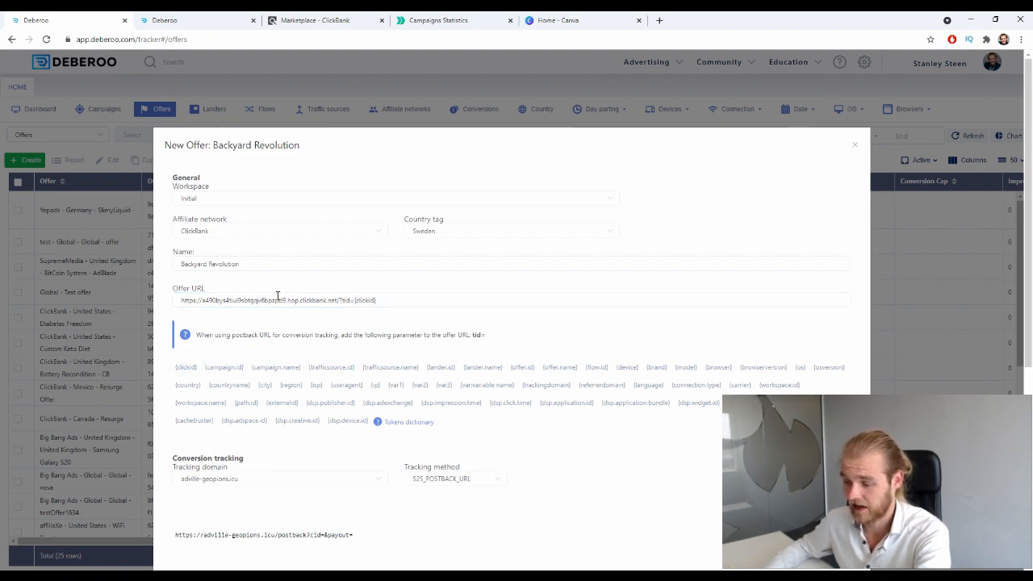
{"action": "double_click", "coordinate": [408, 299]}
{"action": "left_click", "coordinate": [430, 315]}
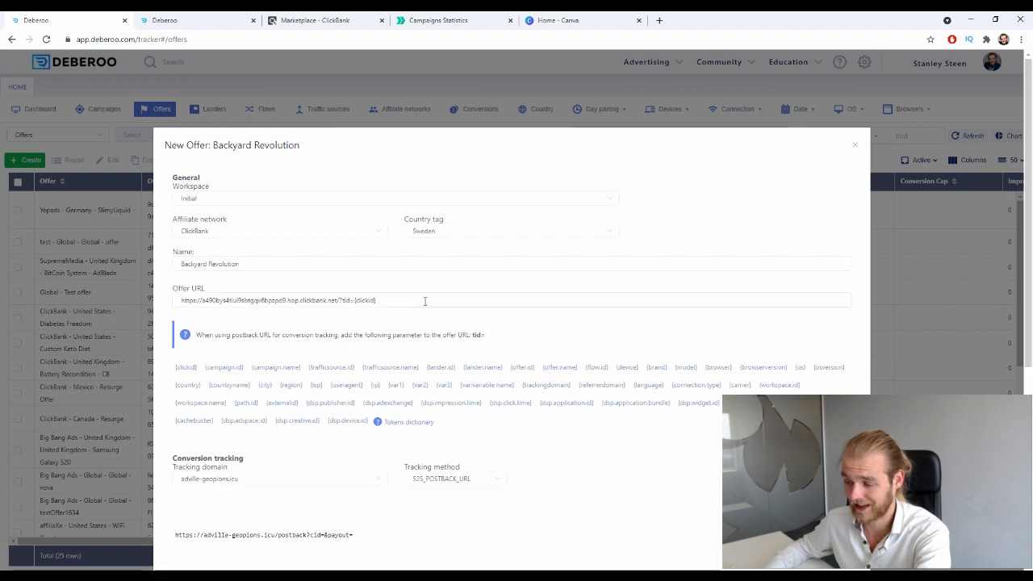
{"action": "scroll", "coordinate": [425, 301], "scroll_direction": "down", "scroll_amount": 5}
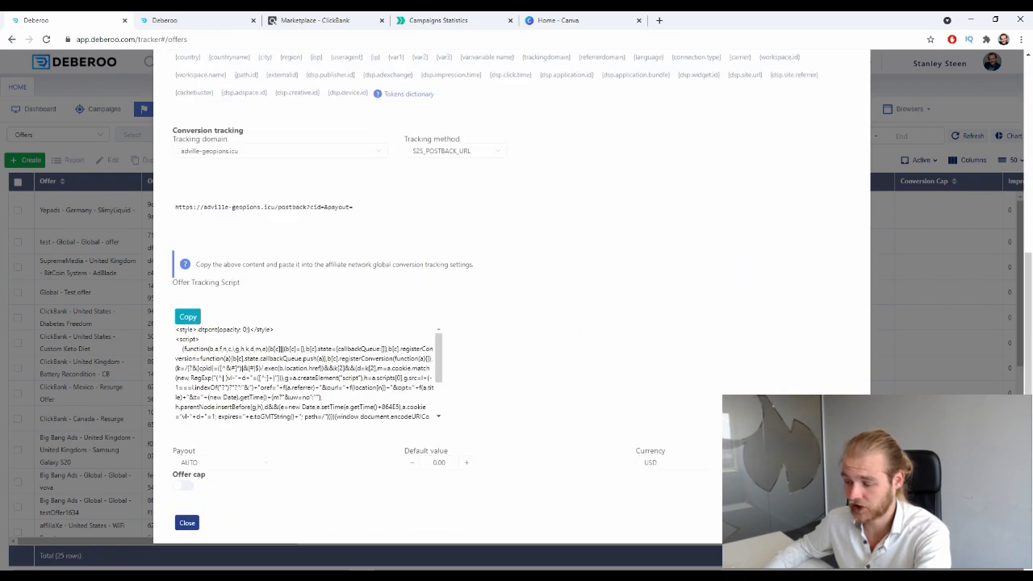
{"action": "left_click", "coordinate": [269, 561]}
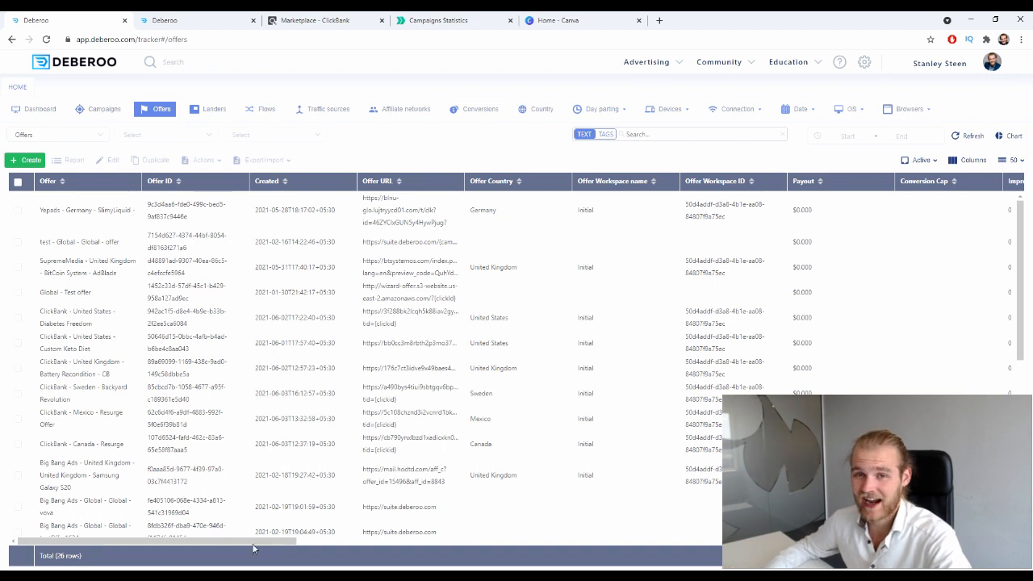
Step: Switch to the landing page builder and browse the available landing page templates
{"action": "left_click", "coordinate": [145, 18]}
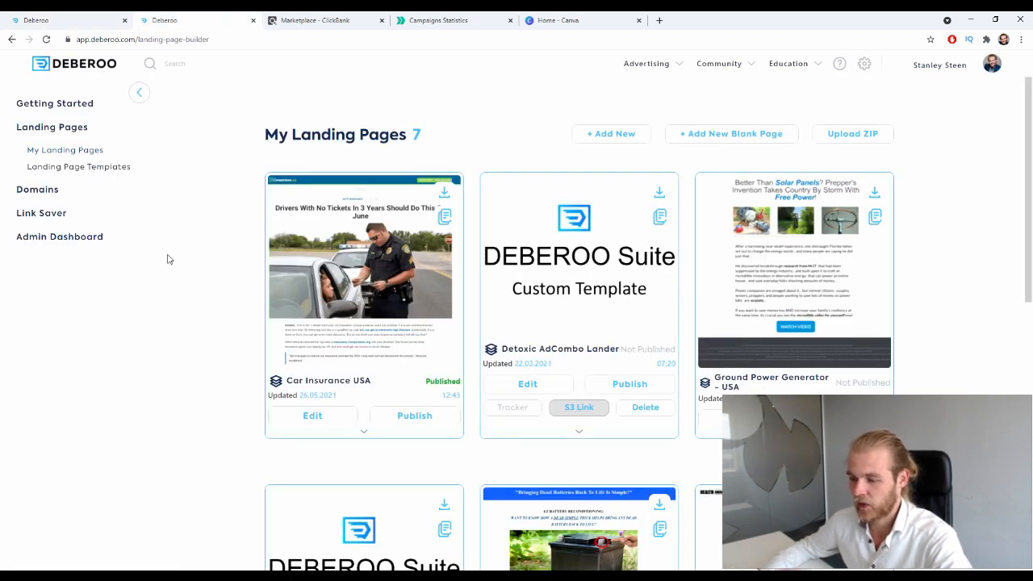
{"action": "left_click", "coordinate": [74, 167]}
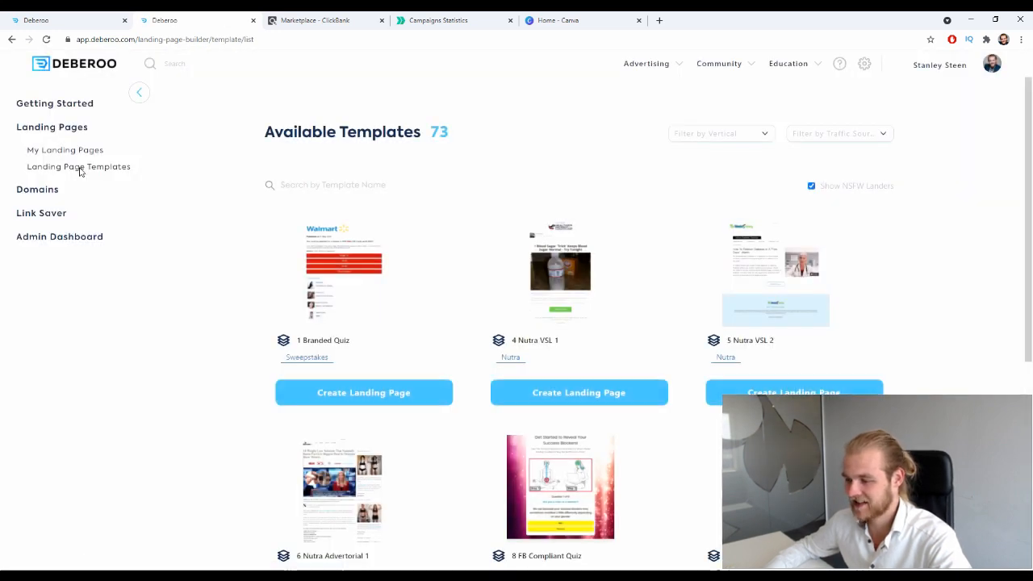
{"action": "scroll", "coordinate": [931, 180], "scroll_direction": "down", "scroll_amount": 4}
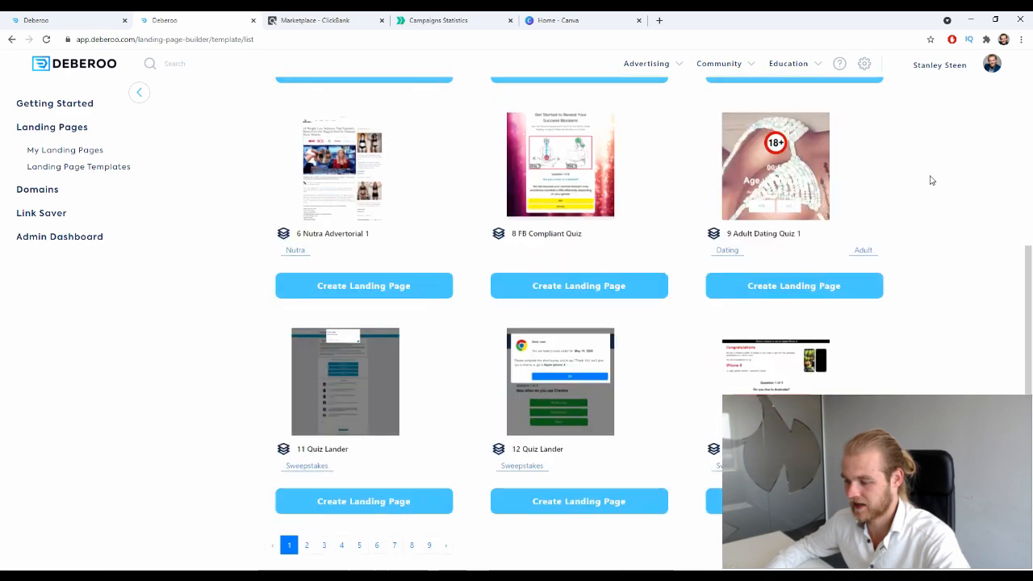
{"action": "scroll", "coordinate": [931, 180], "scroll_direction": "up", "scroll_amount": 5}
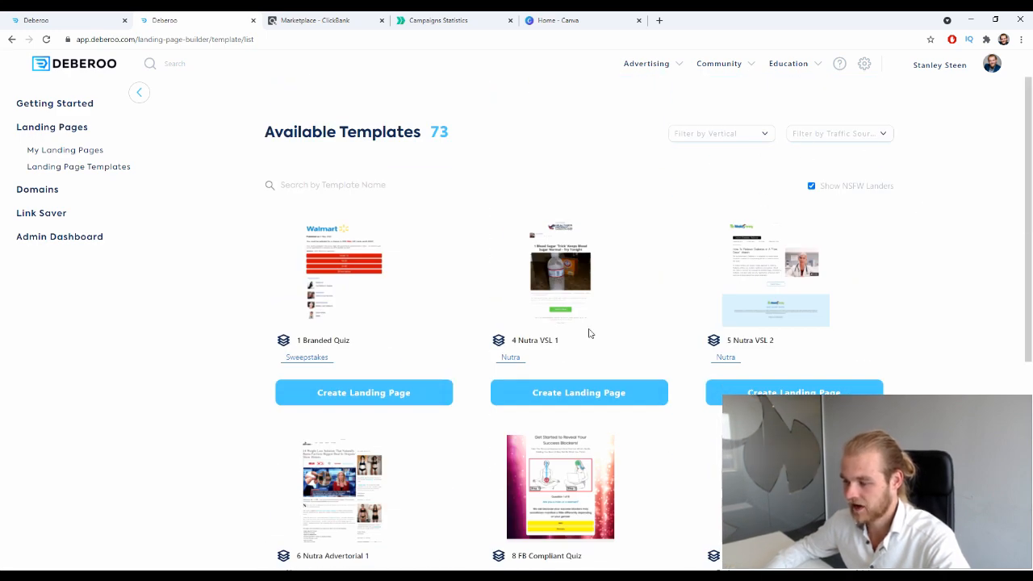
{"action": "double_click", "coordinate": [543, 339]}
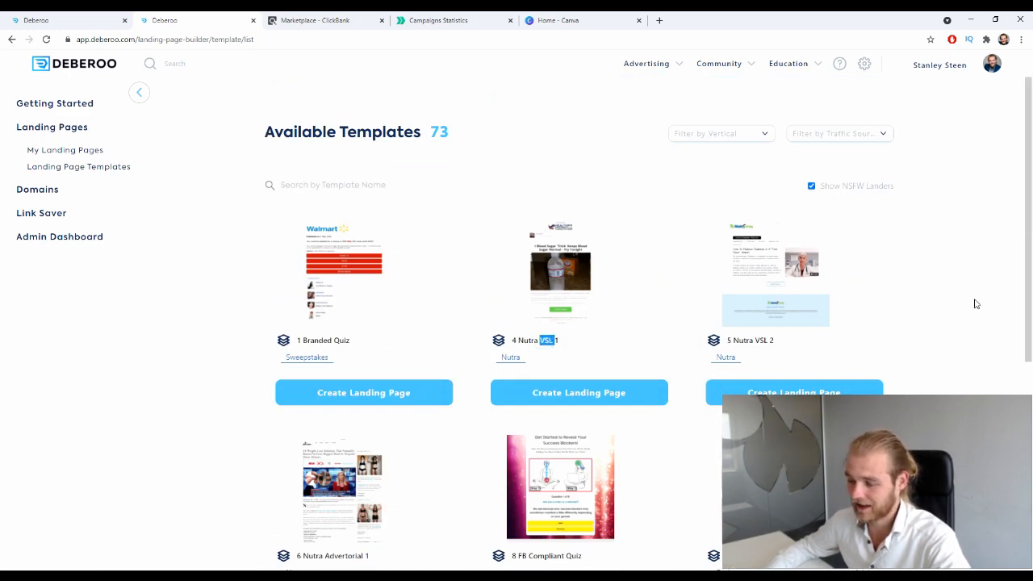
{"action": "left_click", "coordinate": [998, 229]}
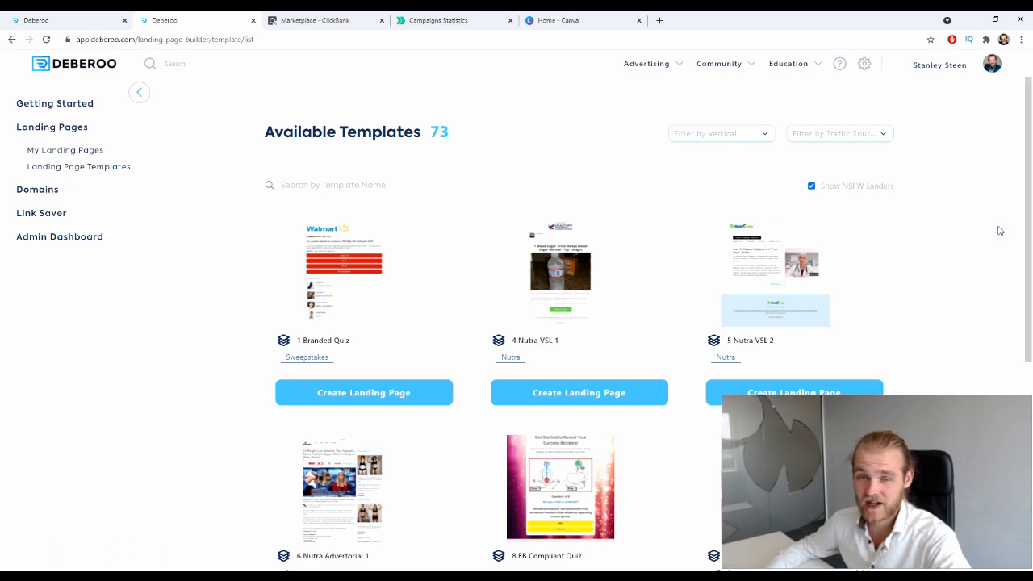
Step: Review the vertical and traffic source filters, filter the templates by the Utilities vertical, and look through the matches
{"action": "left_click", "coordinate": [733, 131]}
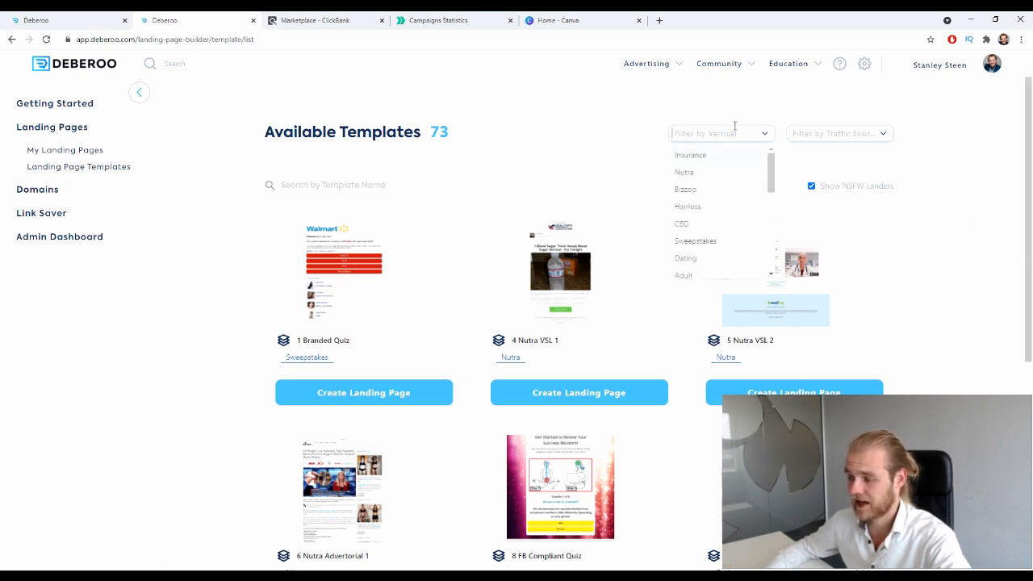
{"action": "left_click", "coordinate": [845, 136]}
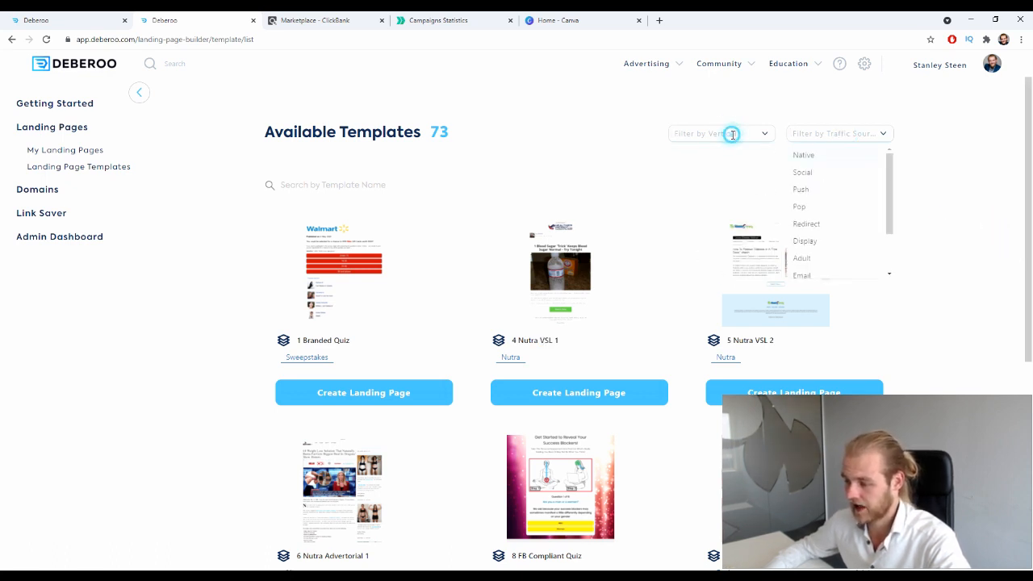
{"action": "left_click", "coordinate": [731, 131]}
{"action": "left_click_drag", "start_coordinate": [773, 171], "coordinate": [772, 249]}
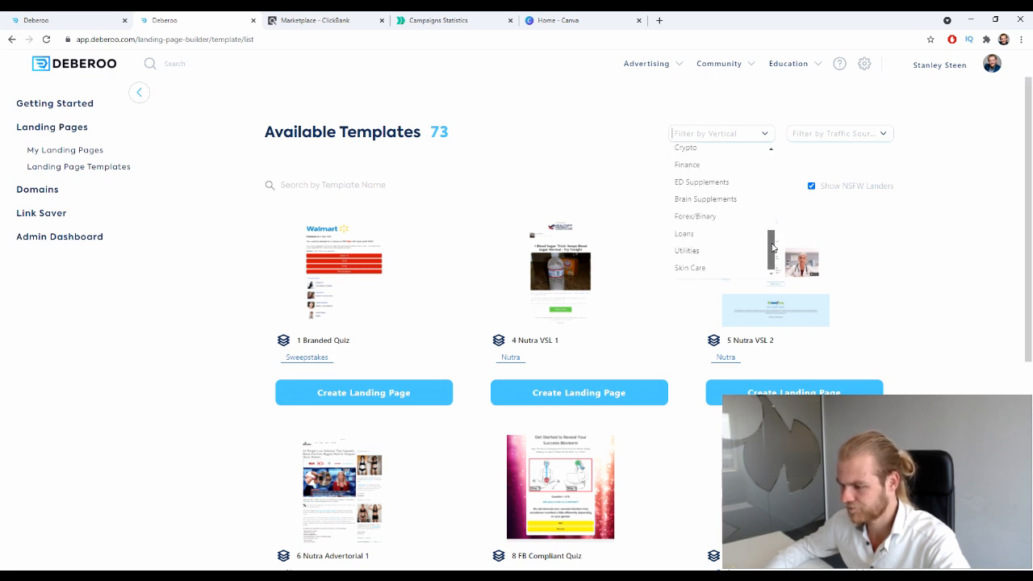
{"action": "left_click", "coordinate": [687, 250]}
{"action": "left_click", "coordinate": [509, 108]}
{"action": "scroll", "coordinate": [560, 272], "scroll_direction": "down", "scroll_amount": 3}
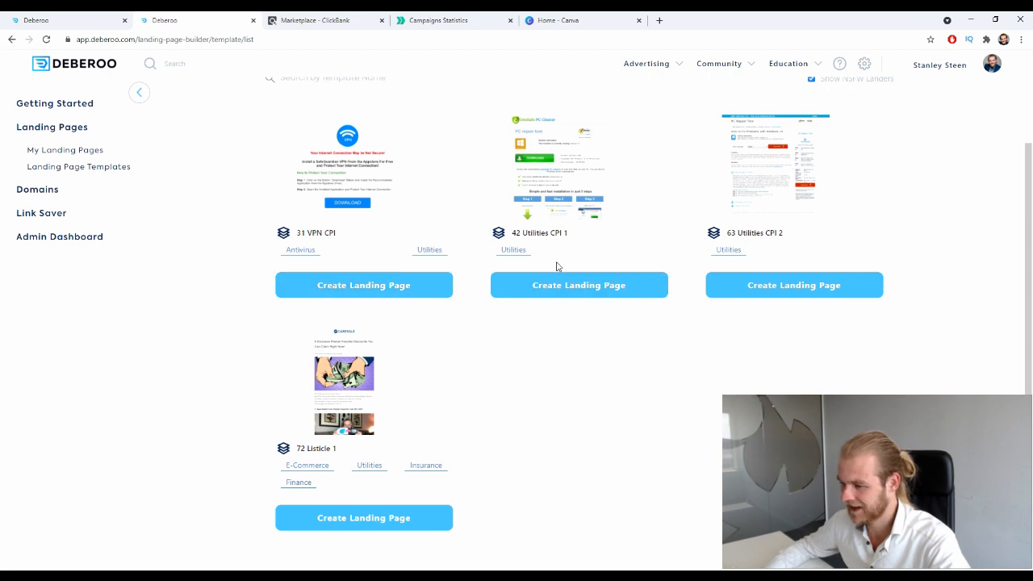
{"action": "scroll", "coordinate": [556, 267], "scroll_direction": "up", "scroll_amount": 3}
Step: Clear the Utilities filter and look over the full template list
{"action": "left_click", "coordinate": [705, 134]}
{"action": "left_click", "coordinate": [760, 133]}
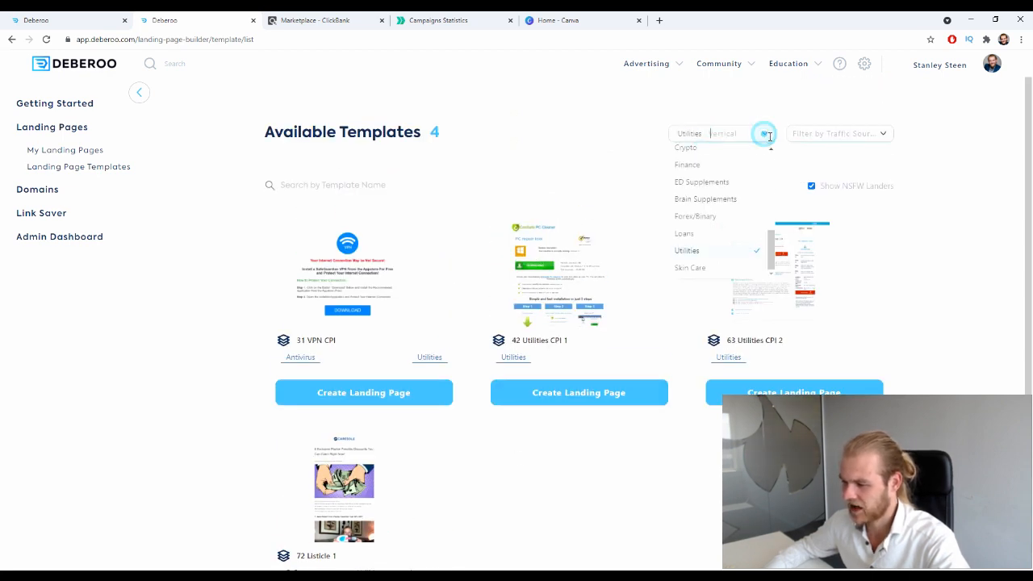
{"action": "left_click", "coordinate": [609, 130]}
{"action": "scroll", "coordinate": [683, 221], "scroll_direction": "down", "scroll_amount": 4}
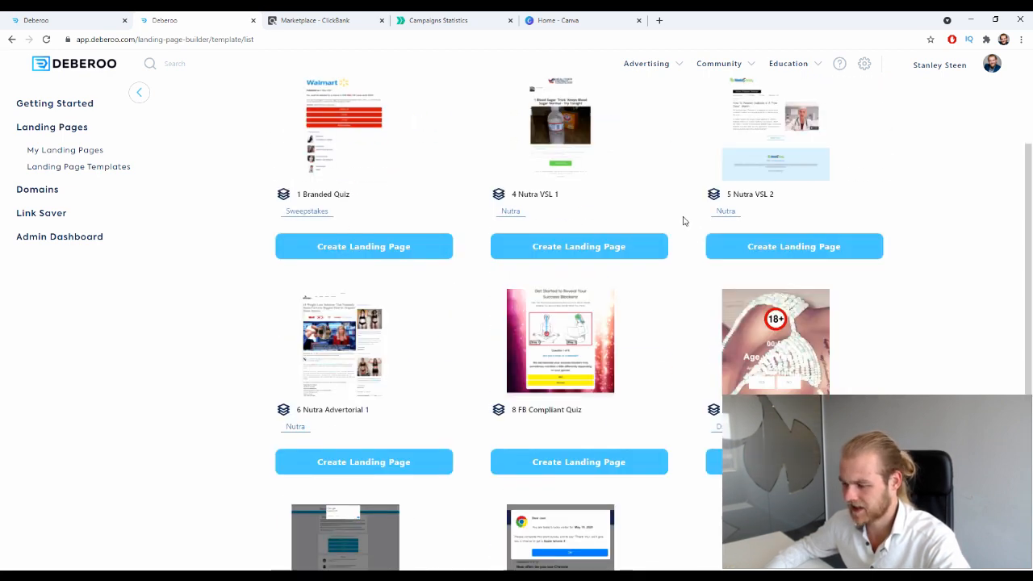
{"action": "scroll", "coordinate": [684, 224], "scroll_direction": "up", "scroll_amount": 4}
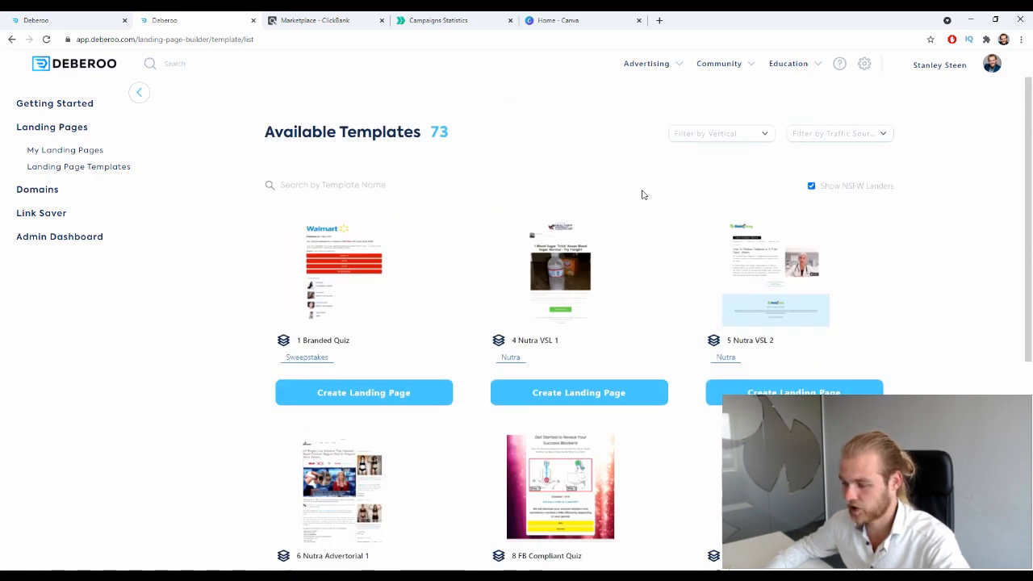
Step: Create a landing page named SW - Backyard Revolution from the 4 Nutra VSL 1 template
{"action": "left_click", "coordinate": [579, 392]}
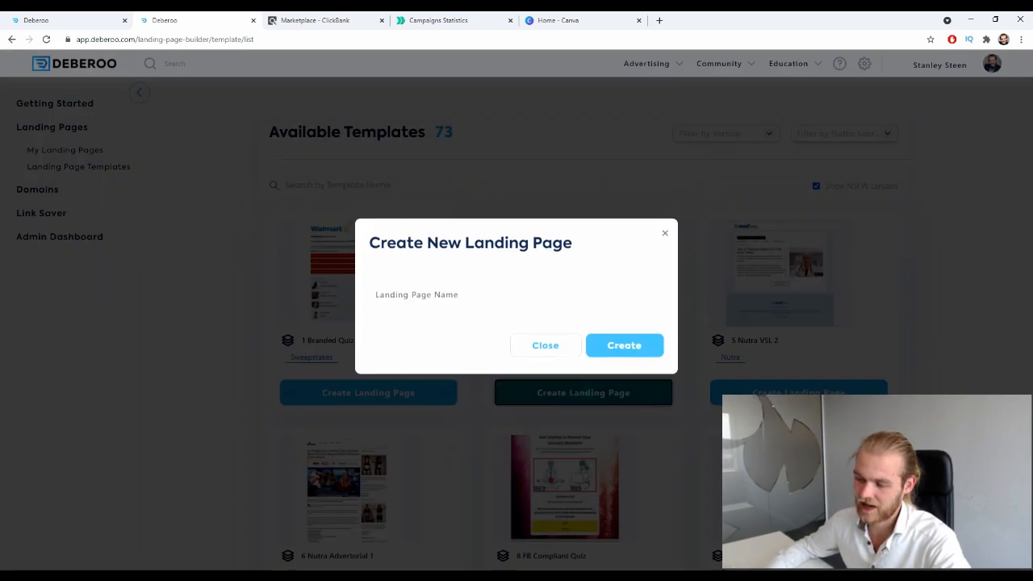
{"action": "left_click", "coordinate": [489, 299]}
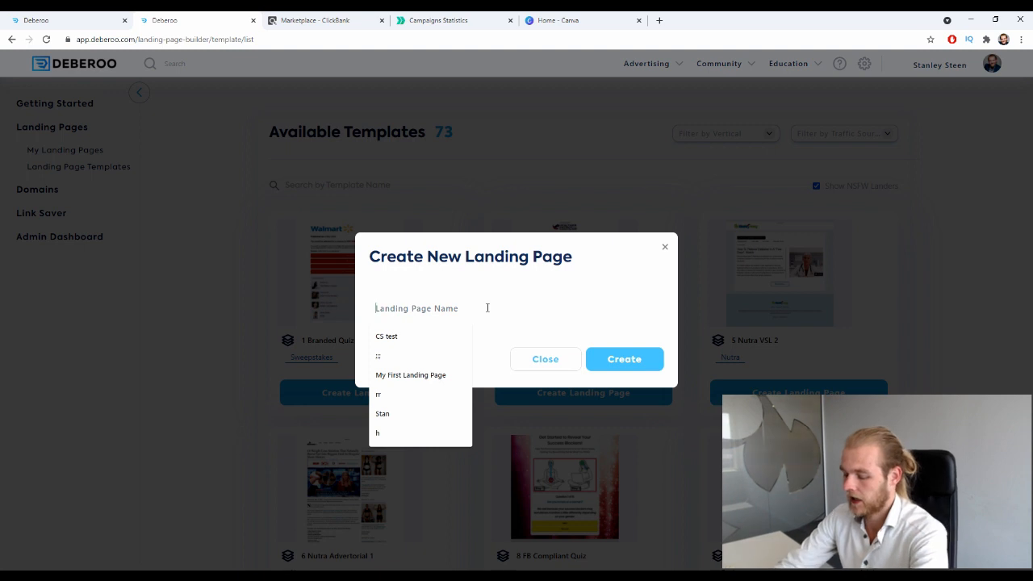
{"action": "type", "text": "sw"}
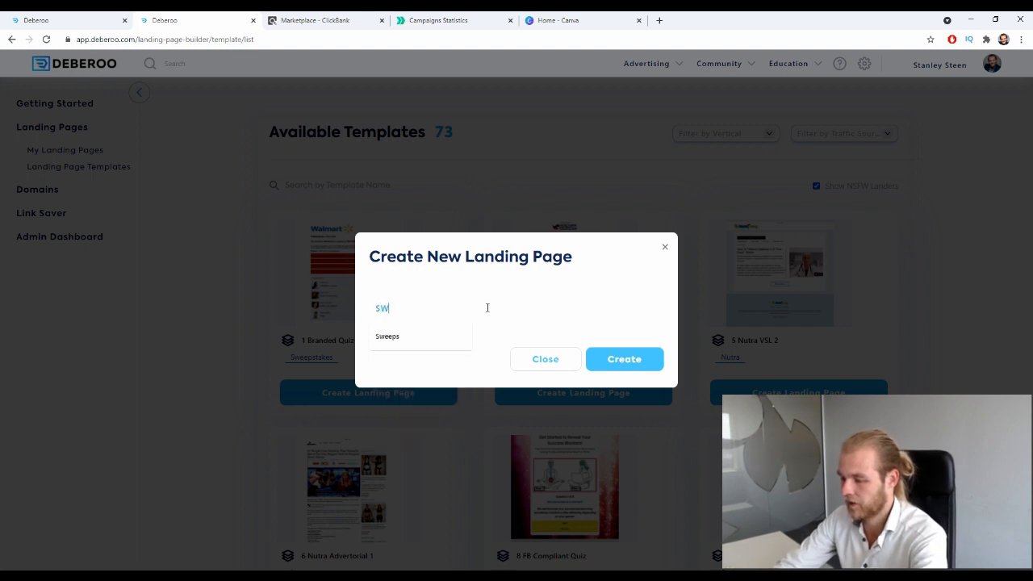
{"action": "type", "text": " ="}
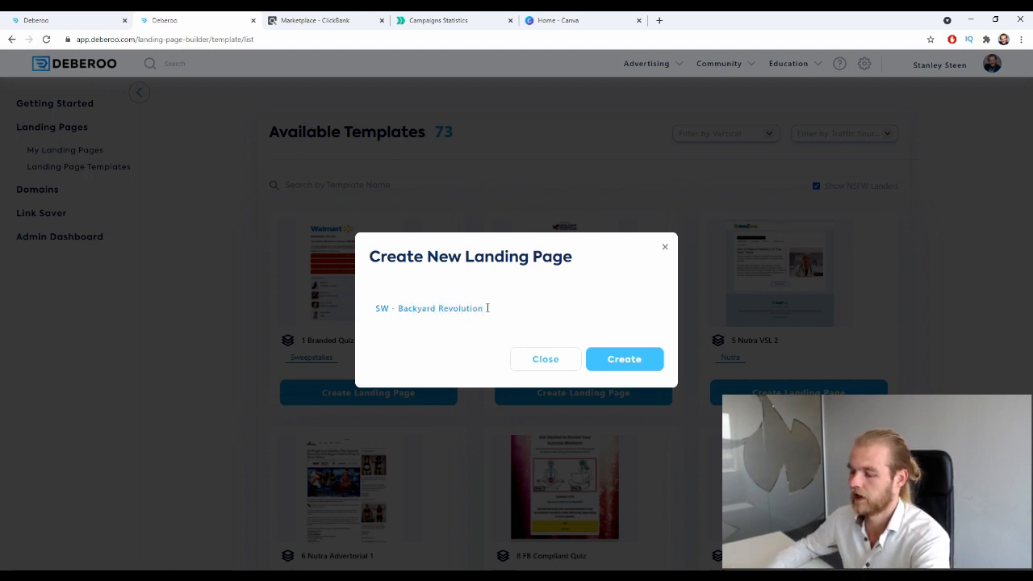
{"action": "left_click", "coordinate": [623, 360]}
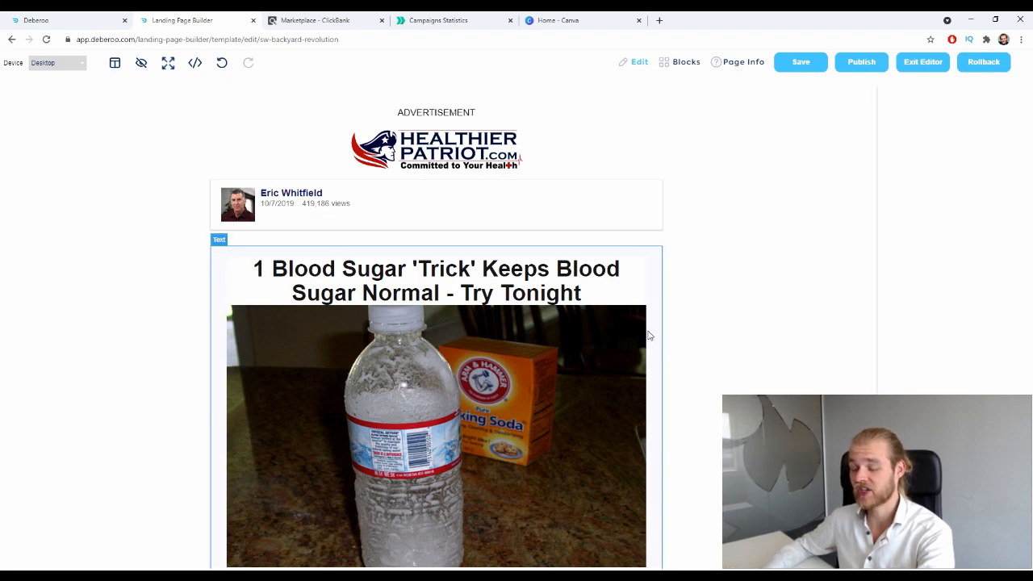
Step: Examine the landing page's header, headline, image, body text and Watch Now button in the editor
{"action": "scroll", "coordinate": [842, 367], "scroll_direction": "down", "scroll_amount": 1}
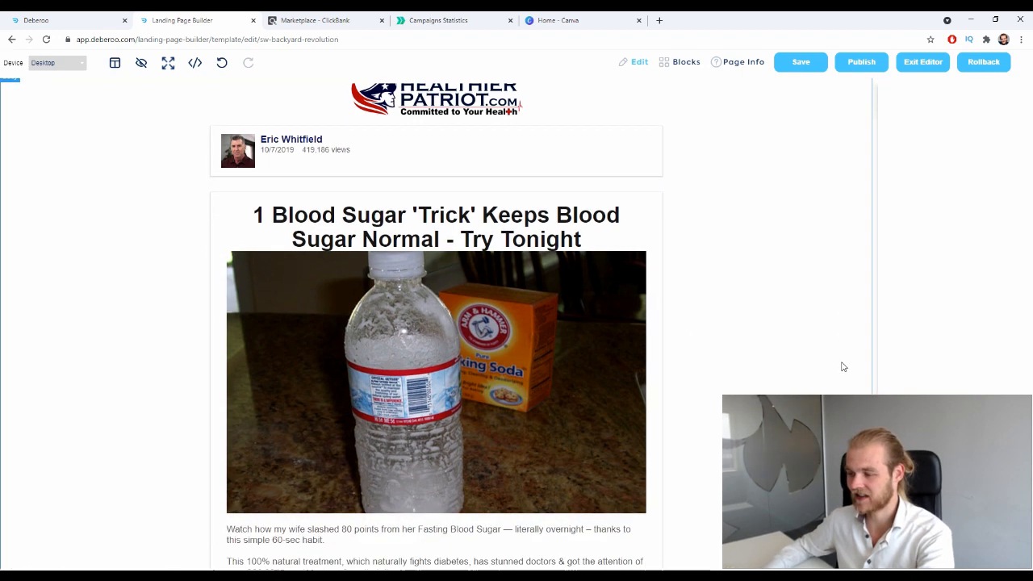
{"action": "scroll", "coordinate": [841, 367], "scroll_direction": "up", "scroll_amount": 1}
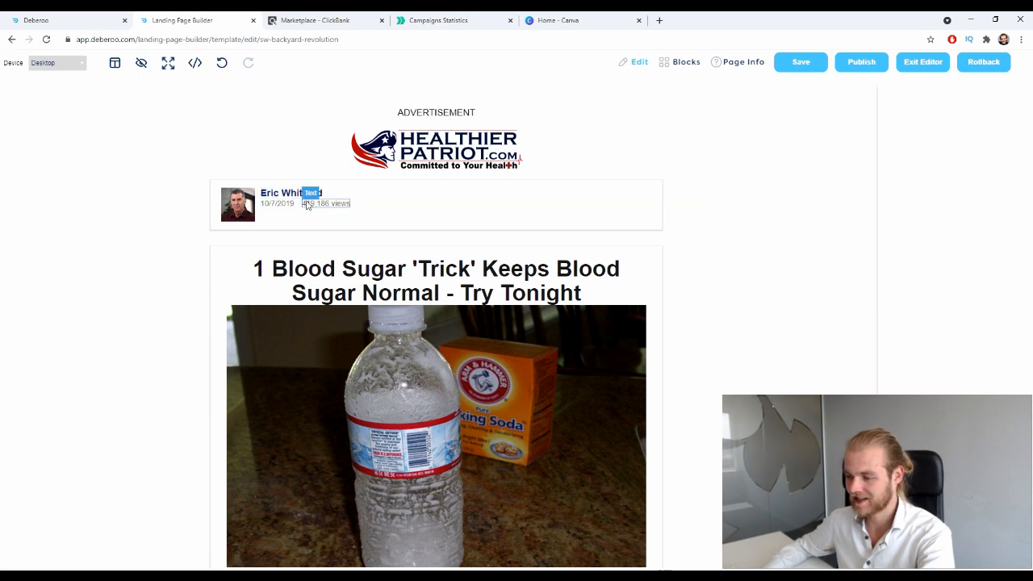
{"action": "scroll", "coordinate": [526, 284], "scroll_direction": "down", "scroll_amount": 2}
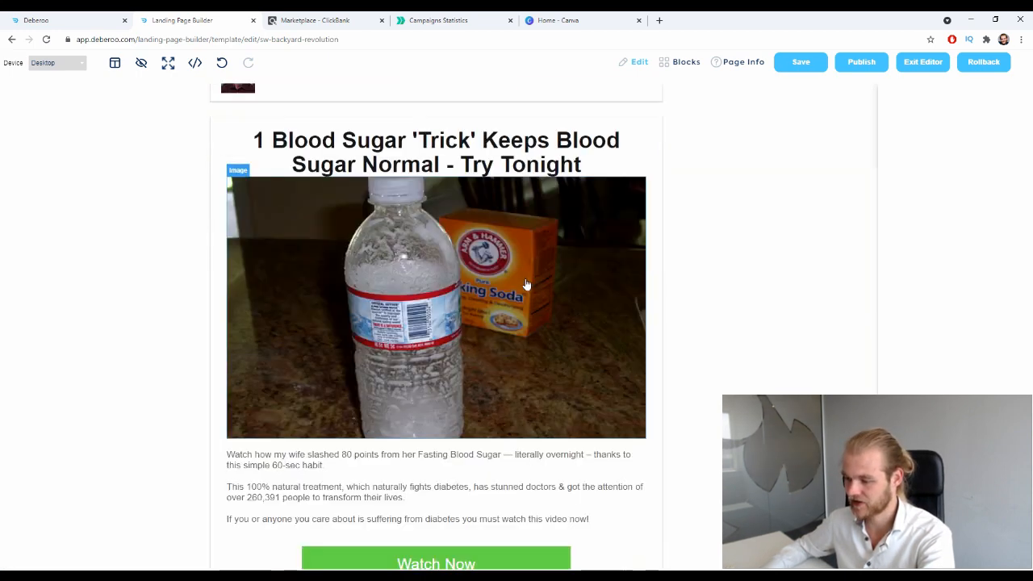
{"action": "scroll", "coordinate": [525, 284], "scroll_direction": "down", "scroll_amount": 1}
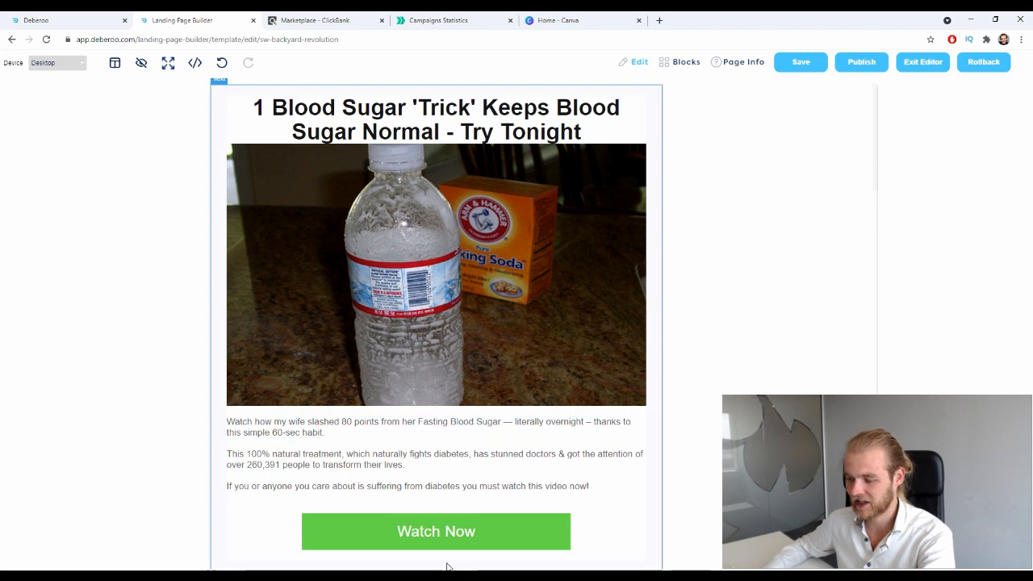
{"action": "scroll", "coordinate": [428, 484], "scroll_direction": "down", "scroll_amount": 1}
{"action": "double_click", "coordinate": [376, 343]}
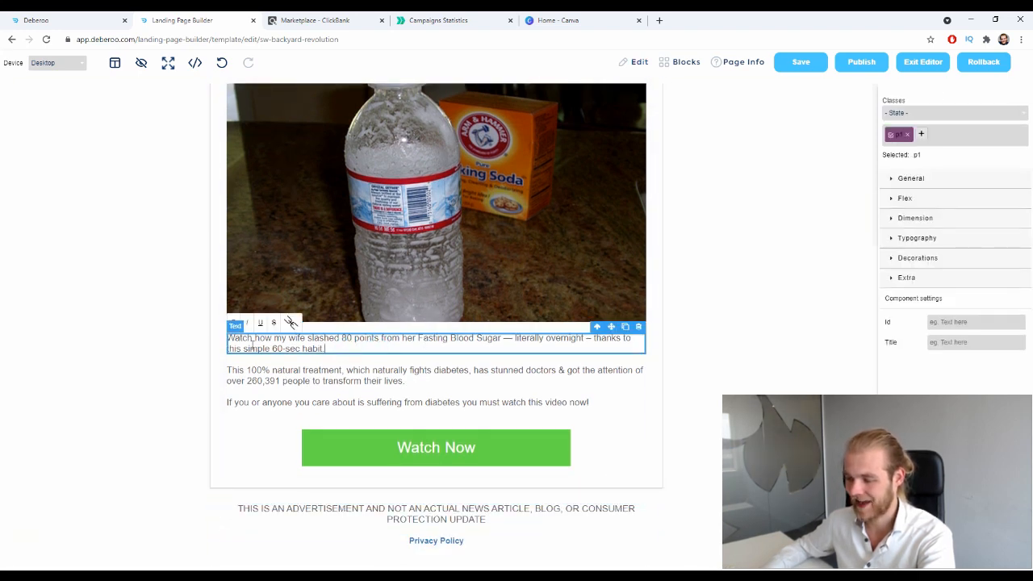
{"action": "left_click", "coordinate": [115, 342]}
{"action": "scroll", "coordinate": [598, 338], "scroll_direction": "up", "scroll_amount": 3}
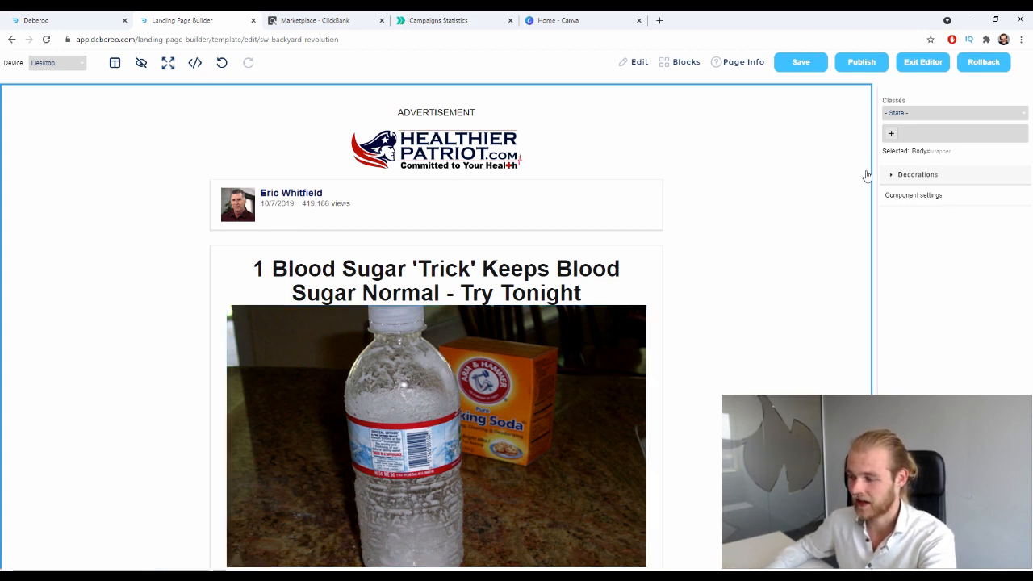
Step: Open the landing page's page information and review its destination URL setting
{"action": "left_click", "coordinate": [747, 63]}
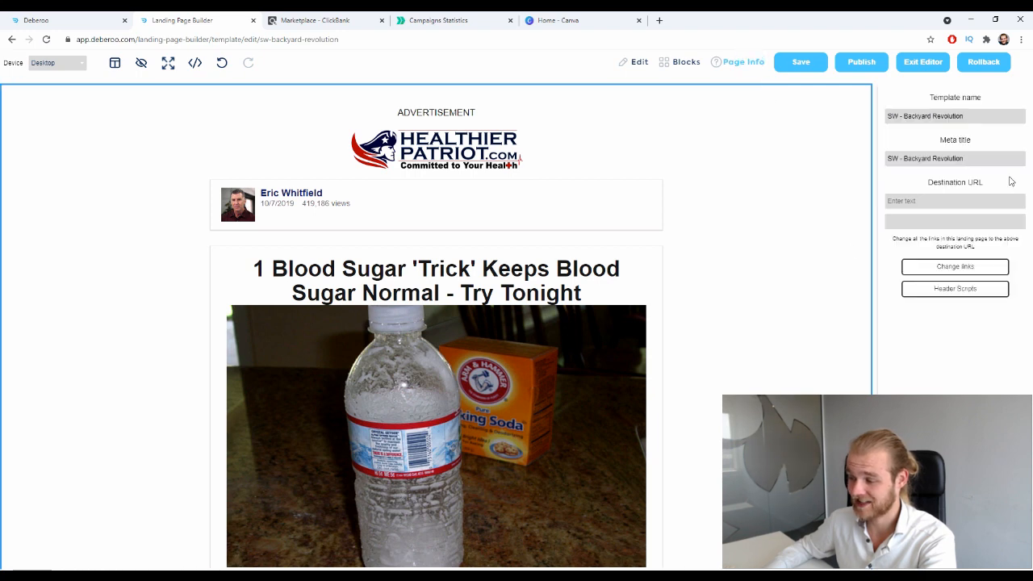
{"action": "left_click_drag", "start_coordinate": [1005, 178], "coordinate": [910, 185]}
{"action": "left_click", "coordinate": [902, 185]}
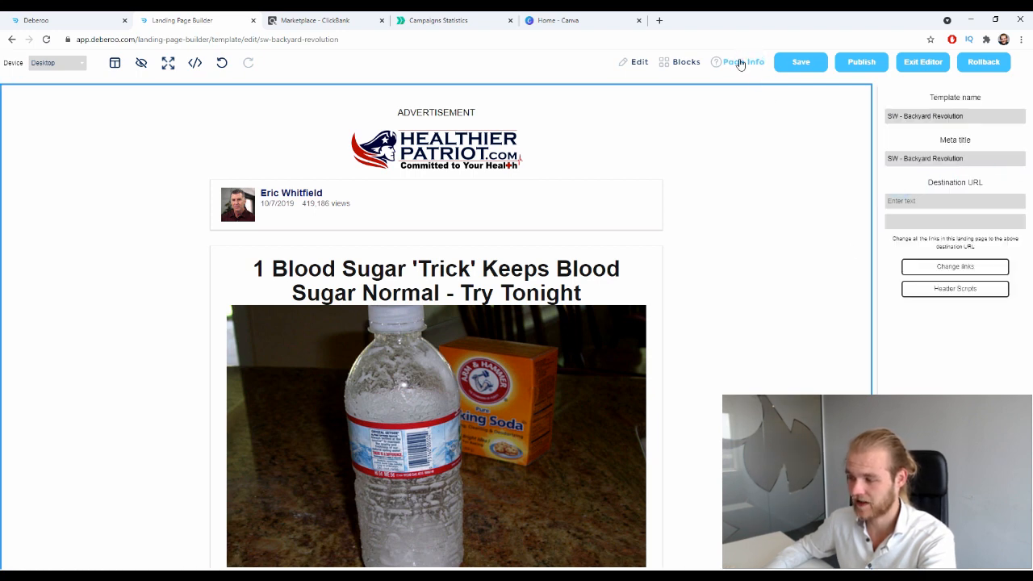
{"action": "left_click", "coordinate": [740, 65]}
{"action": "left_click", "coordinate": [736, 63]}
{"action": "left_click_drag", "start_coordinate": [1002, 184], "coordinate": [927, 185]}
{"action": "left_click", "coordinate": [924, 178]}
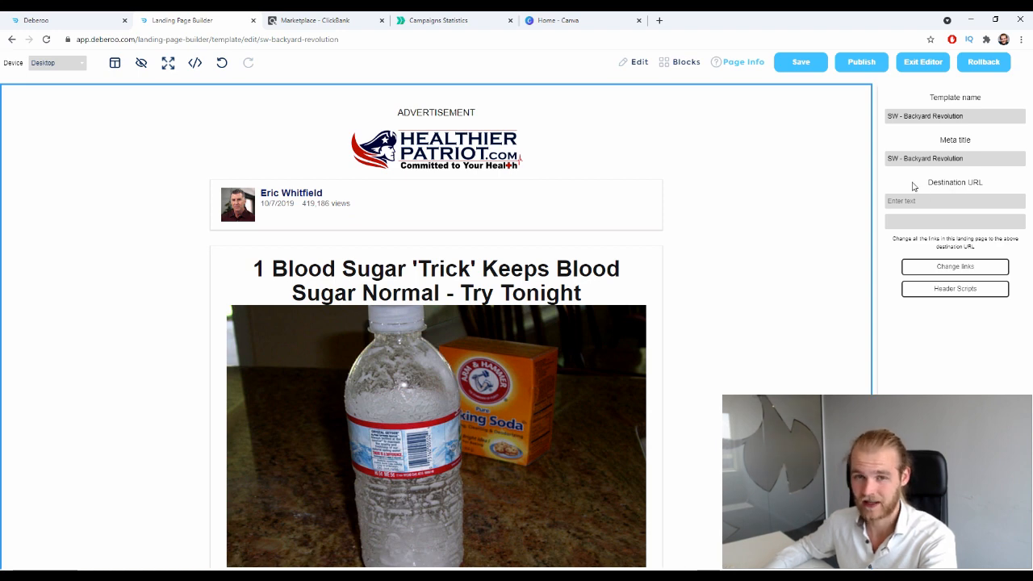
Step: Copy the click URL for the adville-geopions.icu domain from the tracker settings' tracking URLs
{"action": "left_click", "coordinate": [66, 19]}
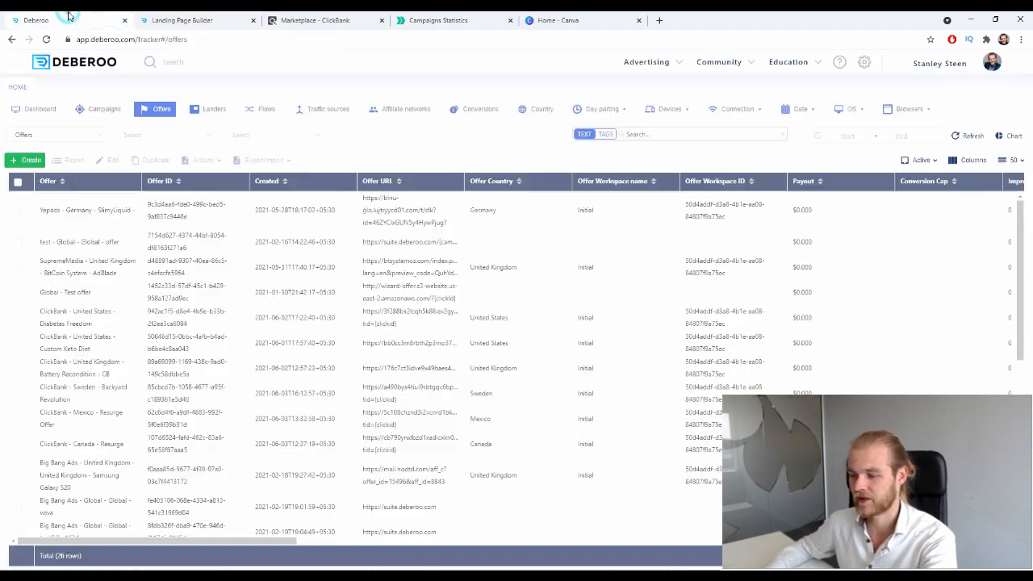
{"action": "left_click", "coordinate": [940, 66]}
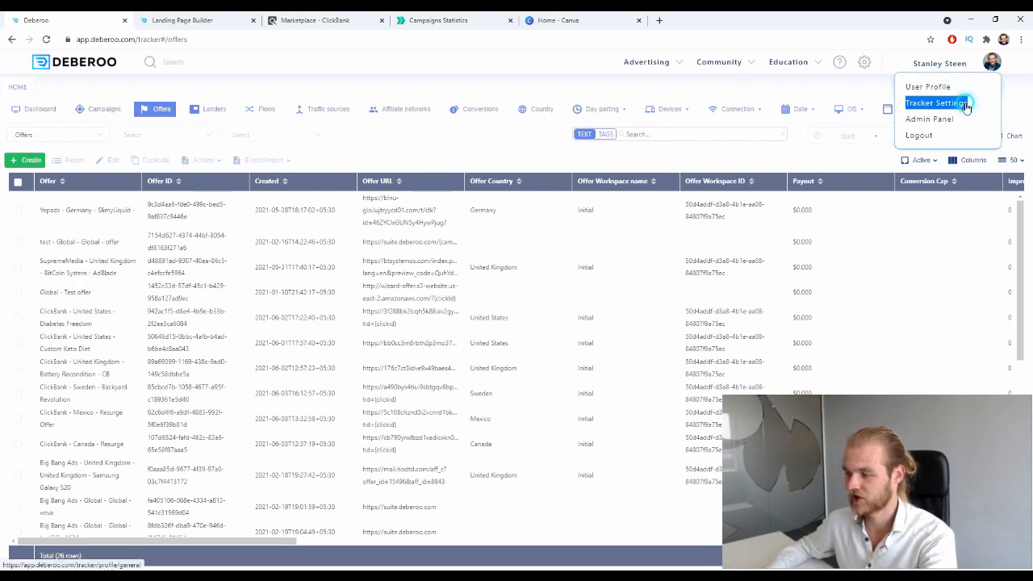
{"action": "left_click", "coordinate": [962, 103]}
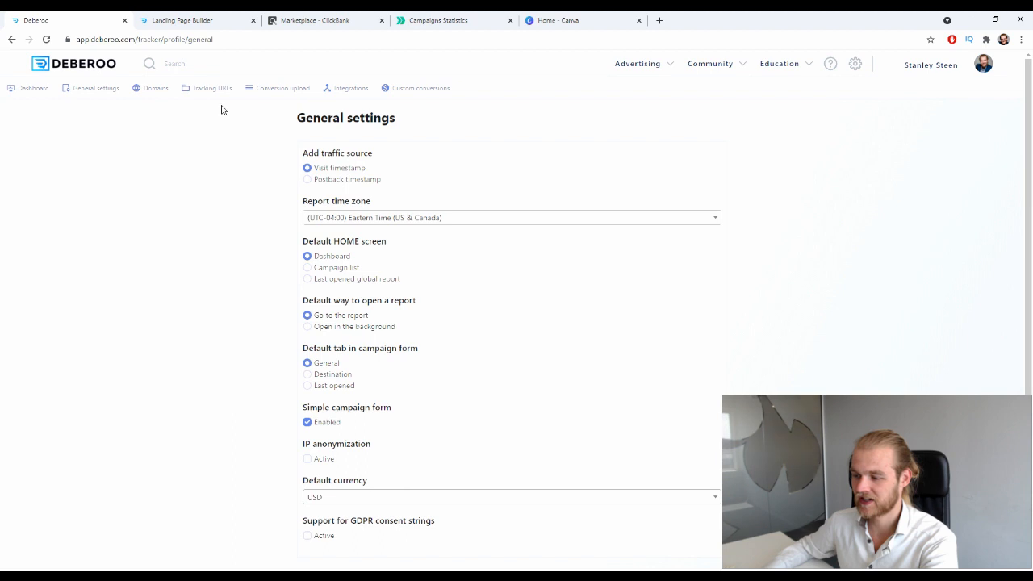
{"action": "left_click", "coordinate": [213, 90]}
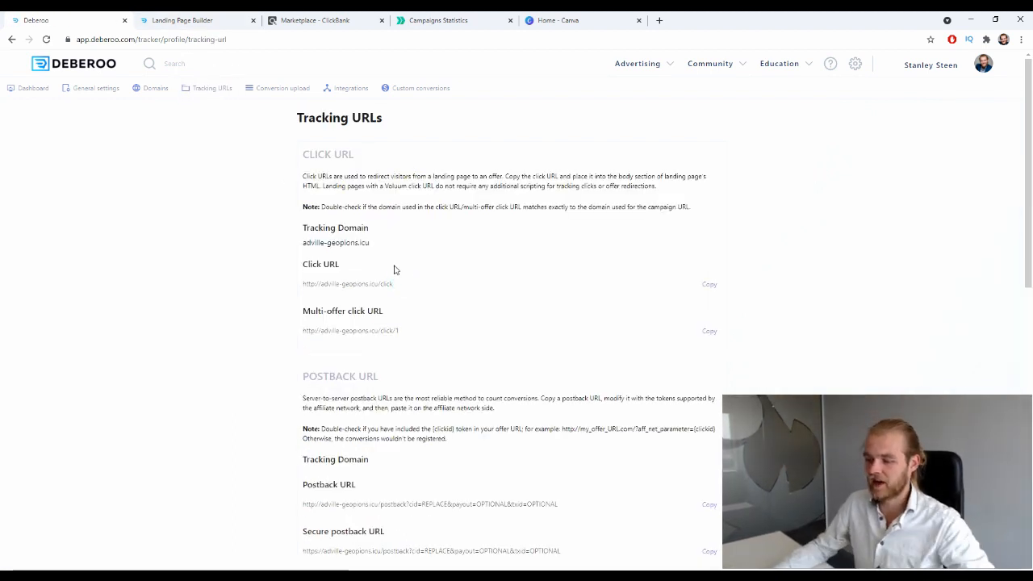
{"action": "left_click", "coordinate": [362, 245]}
{"action": "key", "text": "ctrl+c"}
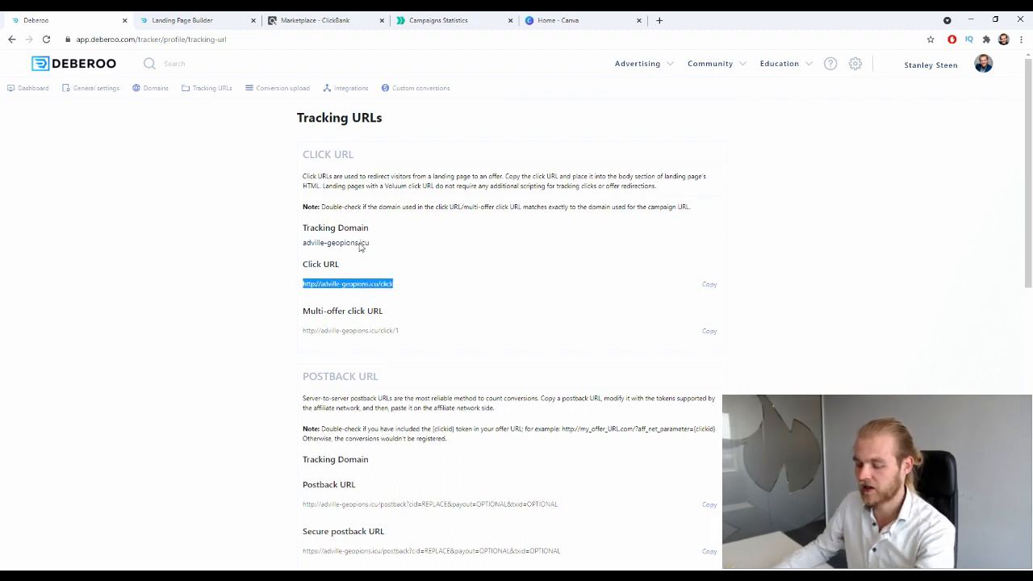
{"action": "left_click", "coordinate": [216, 18]}
{"action": "left_click", "coordinate": [942, 207]}
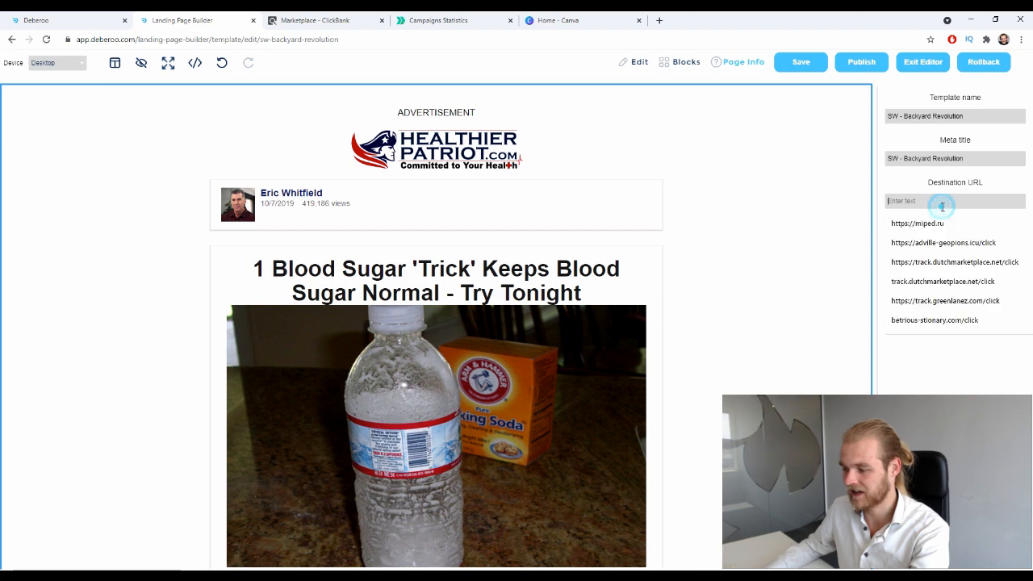
{"action": "key", "text": "ctrl+v"}
{"action": "type", "text": "s"}
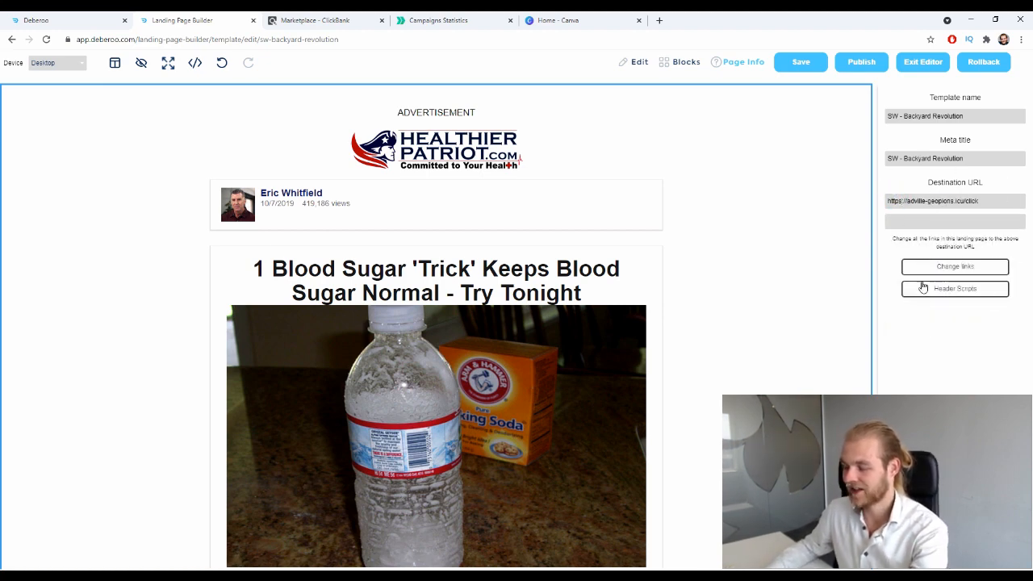
{"action": "left_click", "coordinate": [977, 268]}
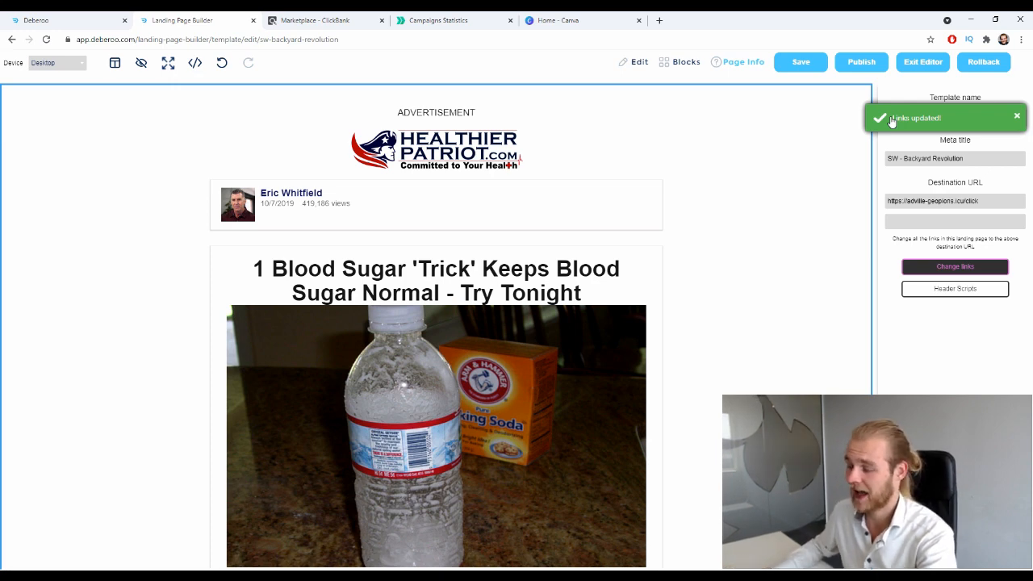
Step: Publish the landing page on the imakeshhmoney-com domain and copy the published page's URL
{"action": "left_click", "coordinate": [844, 71]}
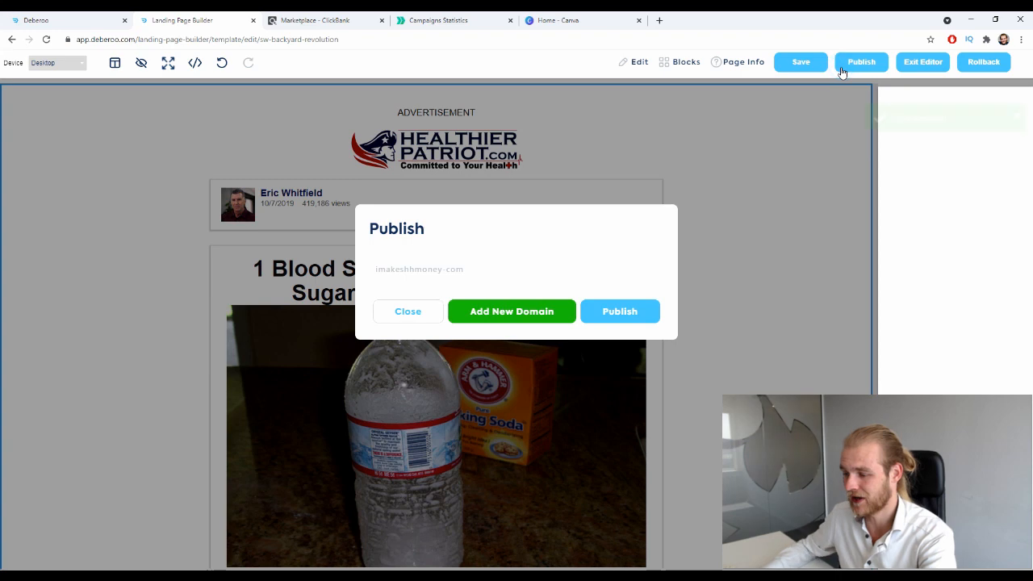
{"action": "left_click", "coordinate": [634, 313]}
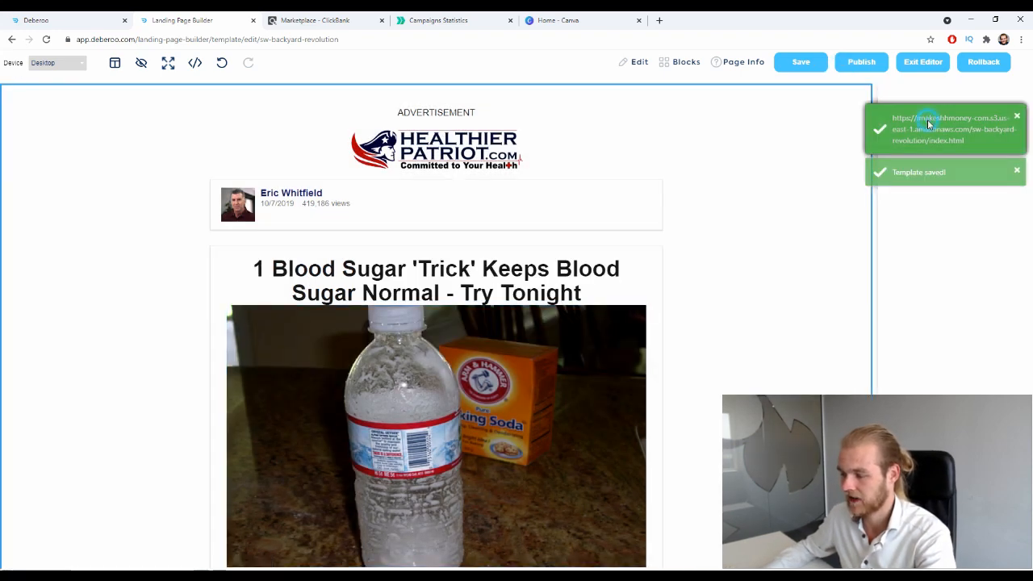
{"action": "left_click", "coordinate": [929, 124]}
{"action": "left_click", "coordinate": [204, 44]}
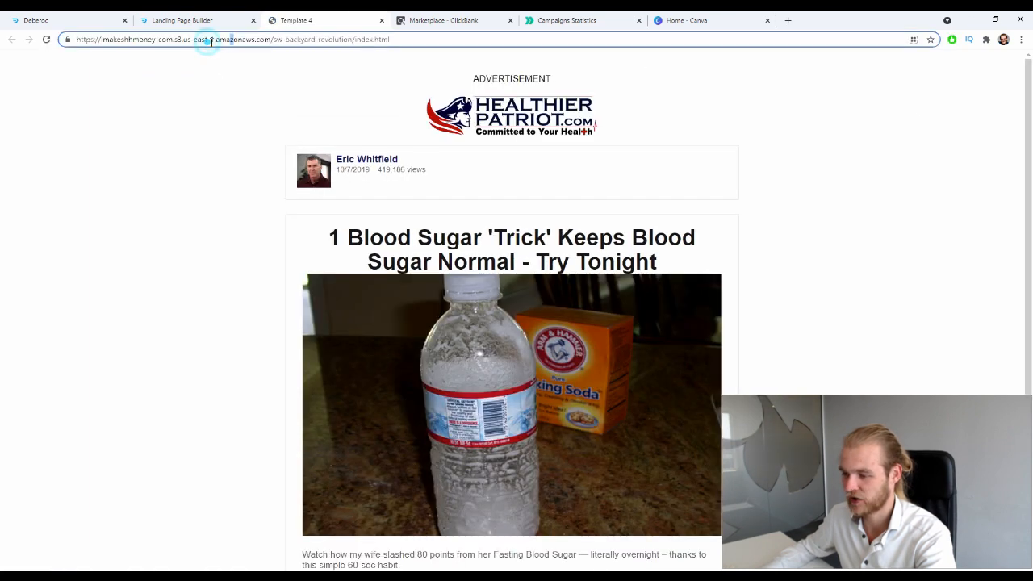
{"action": "triple_click", "coordinate": [138, 41]}
{"action": "key", "text": "ctrl+c"}
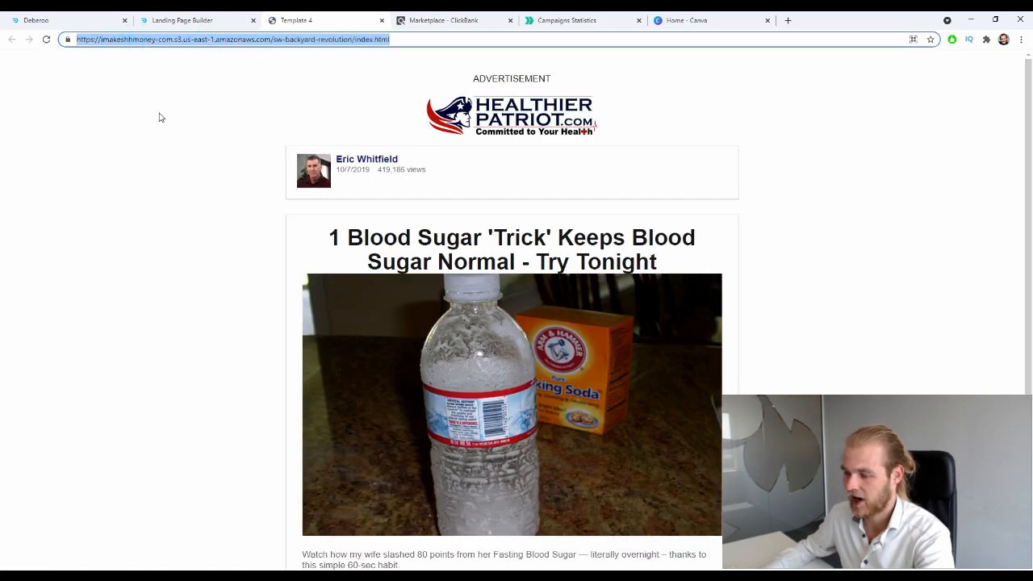
Step: Start a new lander in the tracker with the Initial workspace and the country tag Sweden
{"action": "left_click", "coordinate": [72, 18]}
{"action": "left_click", "coordinate": [33, 88]}
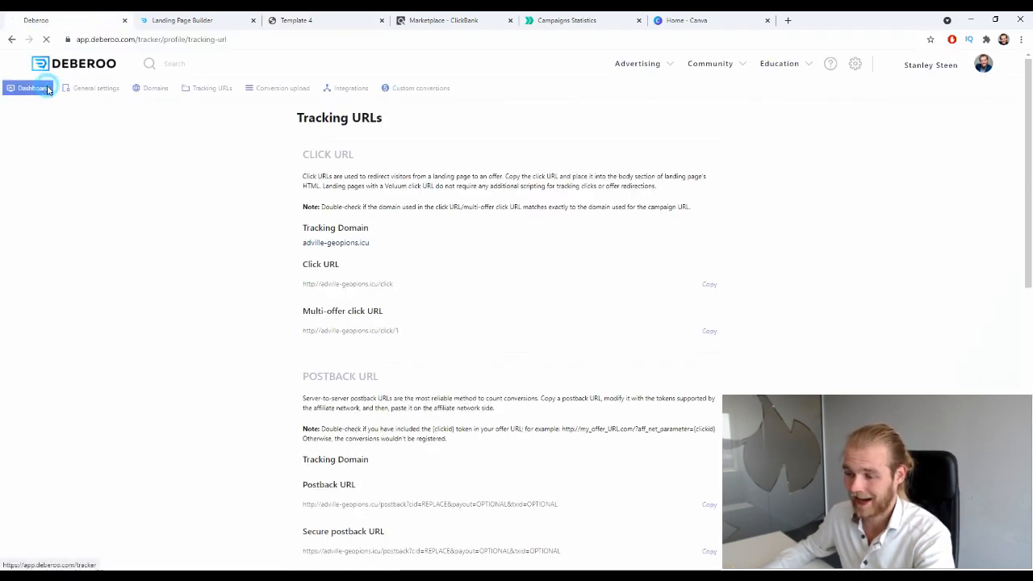
{"action": "left_click", "coordinate": [208, 112]}
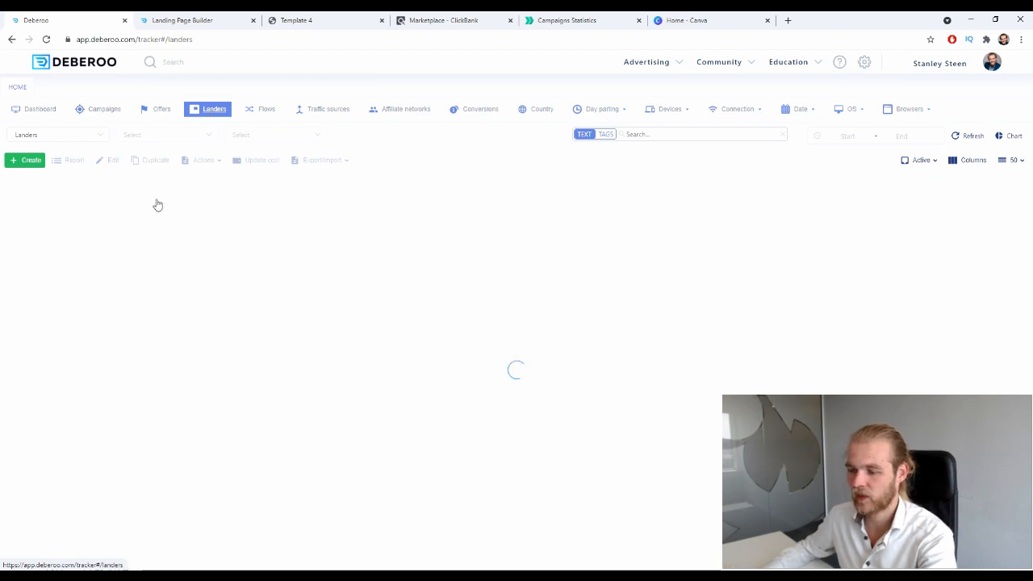
{"action": "left_click", "coordinate": [26, 160]}
{"action": "left_click", "coordinate": [30, 177]}
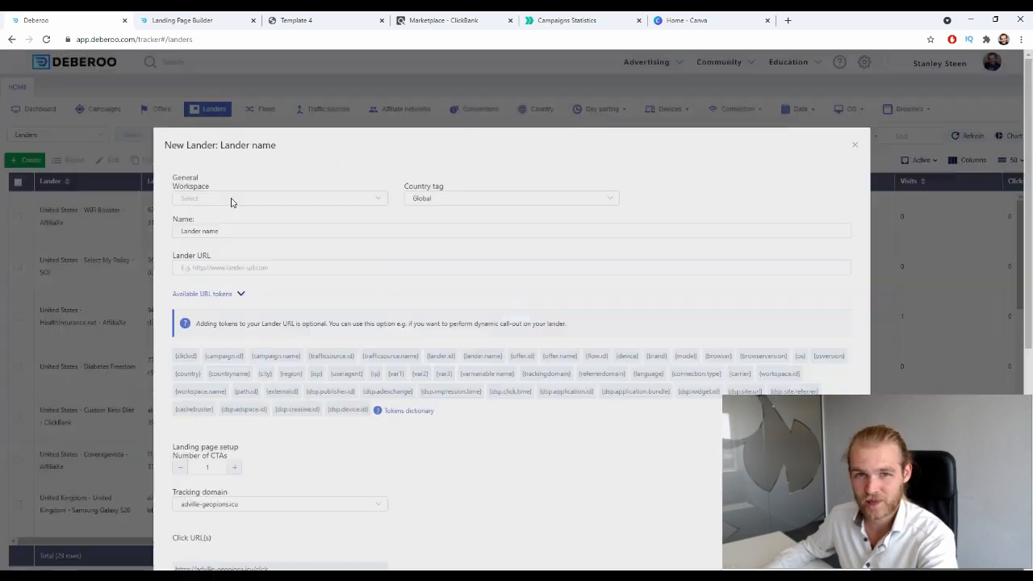
{"action": "left_click", "coordinate": [236, 200]}
{"action": "left_click", "coordinate": [236, 220]}
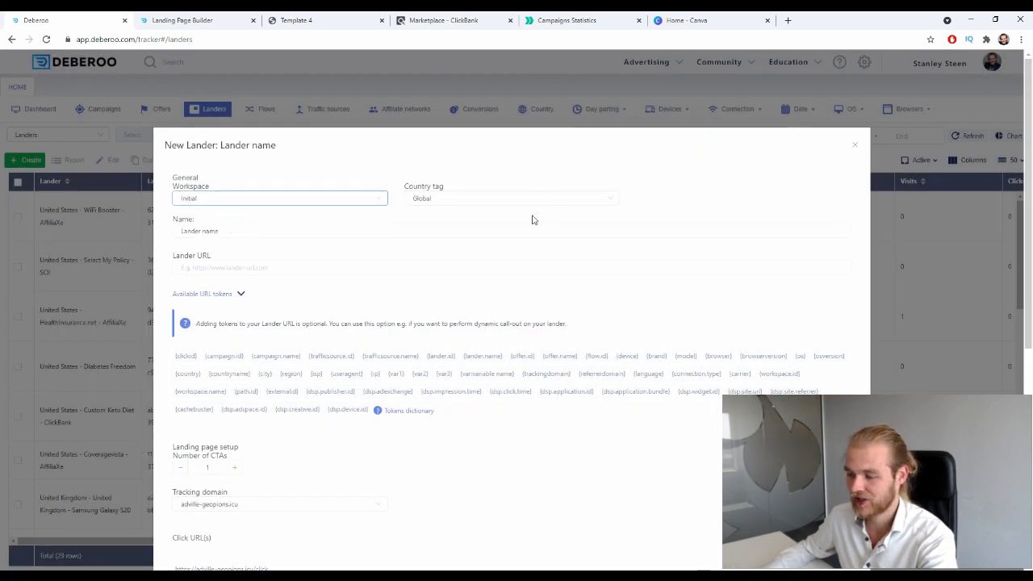
{"action": "left_click", "coordinate": [445, 200]}
{"action": "type", "text": "swe"}
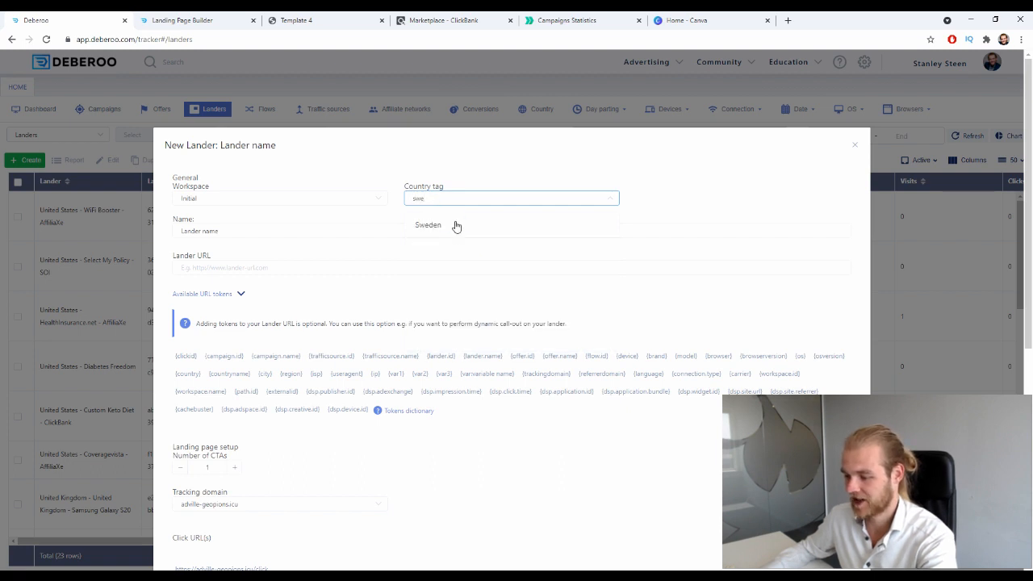
{"action": "left_click", "coordinate": [454, 226]}
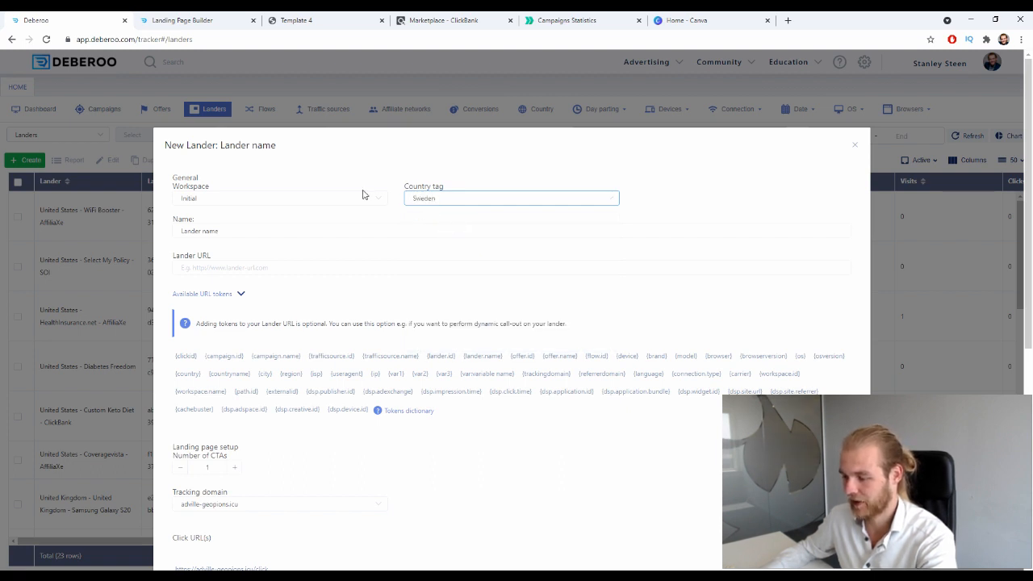
Step: Name the new lander Backyard Revolution VSL
{"action": "left_click", "coordinate": [427, 234]}
{"action": "left_click_drag", "start_coordinate": [222, 232], "coordinate": [179, 231]}
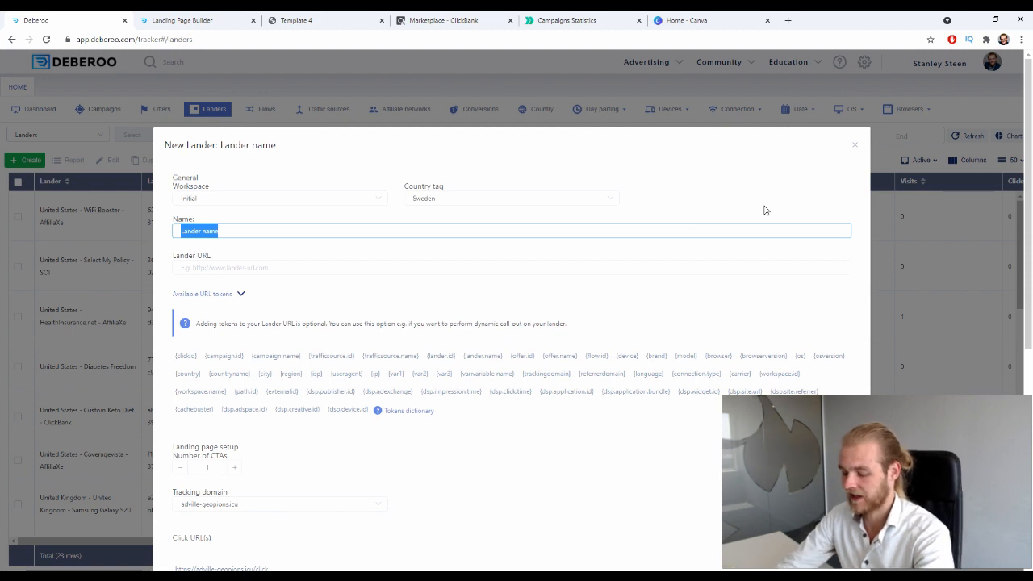
{"action": "type", "text": "B"}
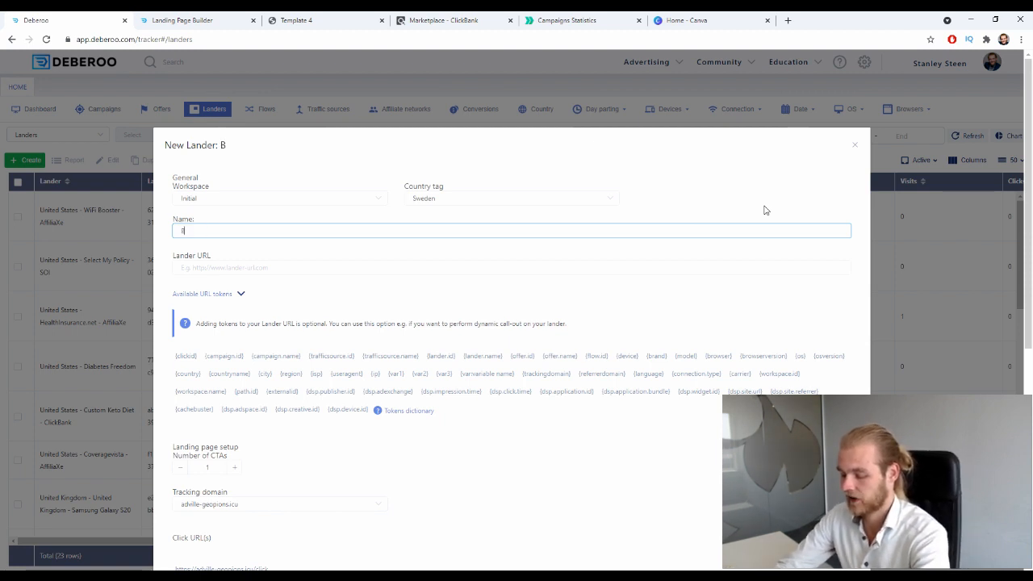
{"action": "type", "text": "ackyard"}
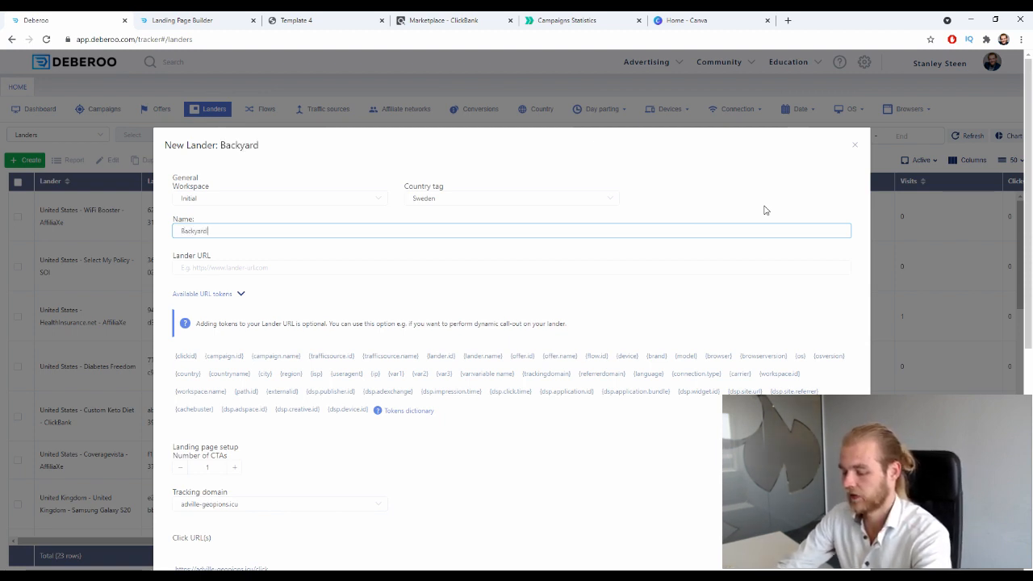
{"action": "type", "text": " Revolution VSL"}
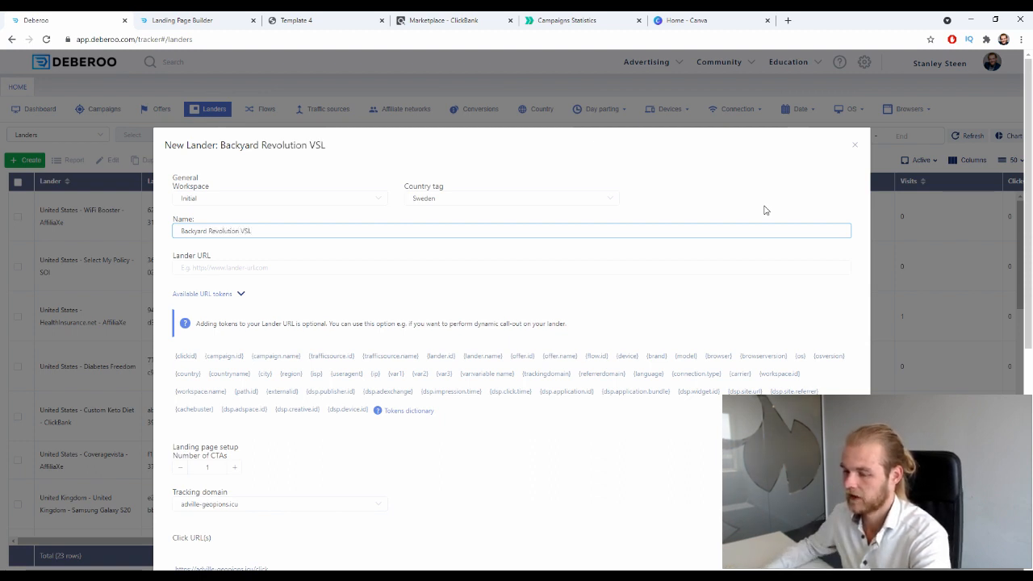
{"action": "key", "text": "Tab"}
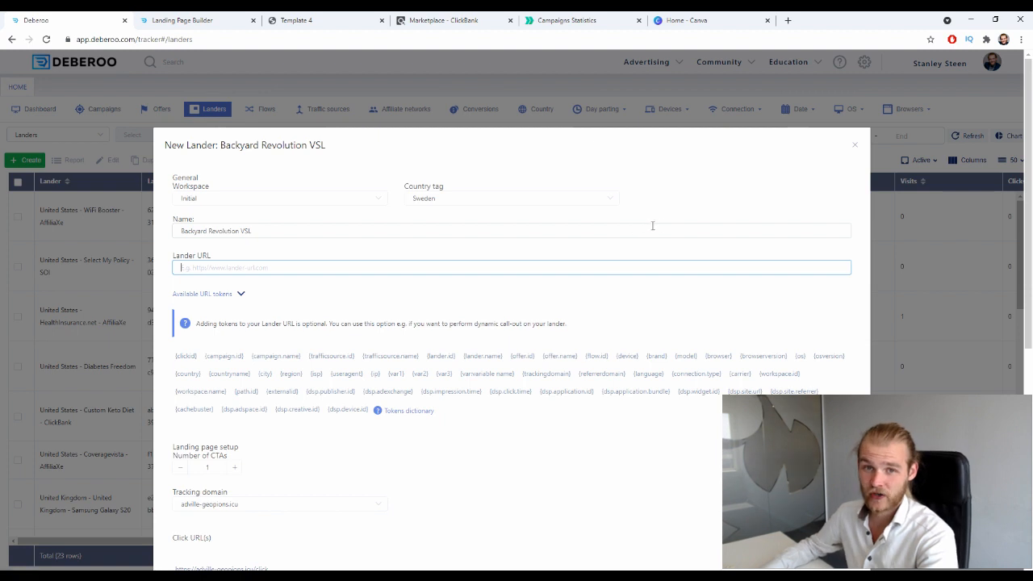
{"action": "key", "text": "ctrl+v"}
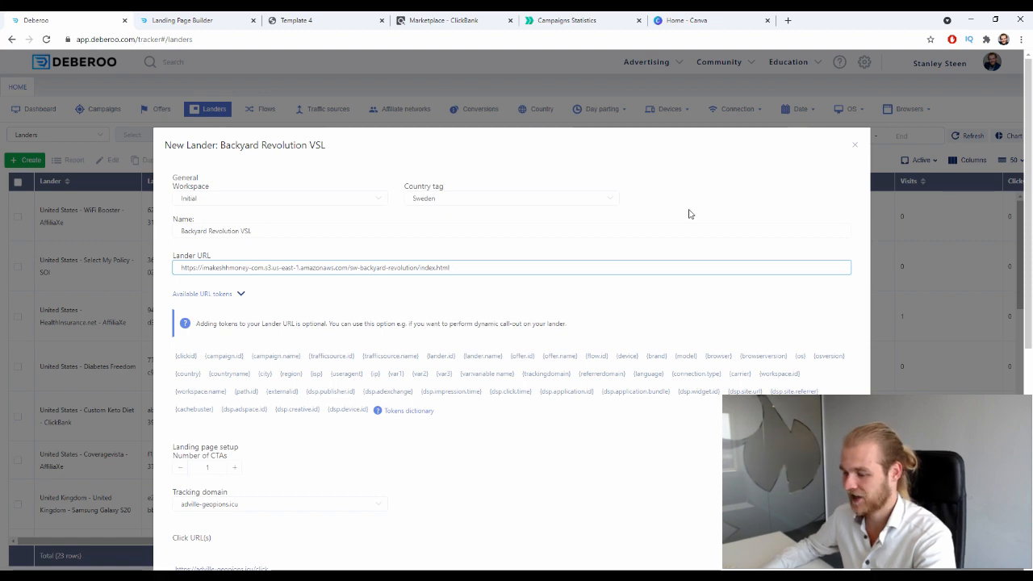
{"action": "scroll", "coordinate": [689, 211], "scroll_direction": "down", "scroll_amount": 2}
{"action": "scroll", "coordinate": [646, 317], "scroll_direction": "down", "scroll_amount": 3}
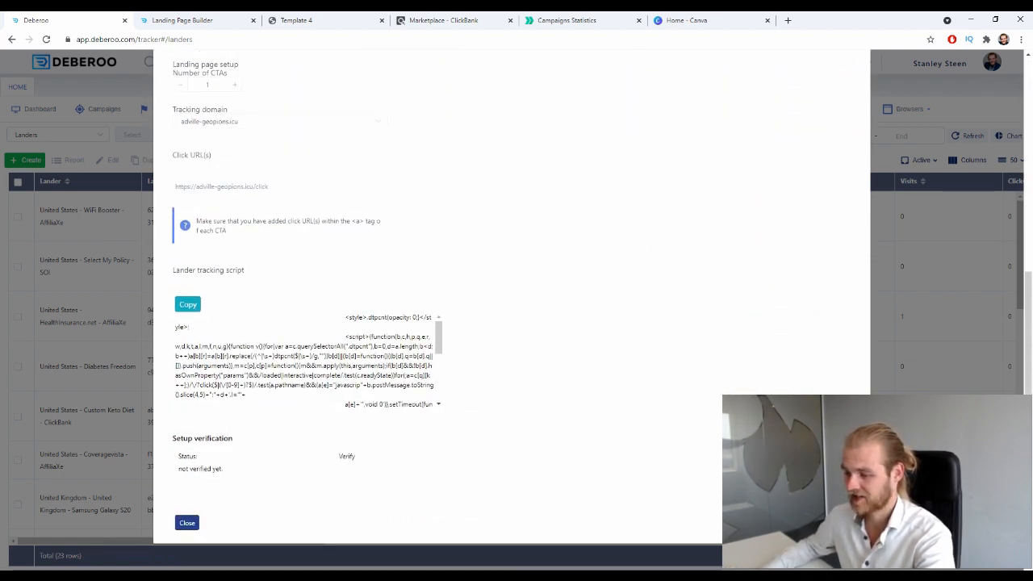
{"action": "left_click", "coordinate": [187, 523]}
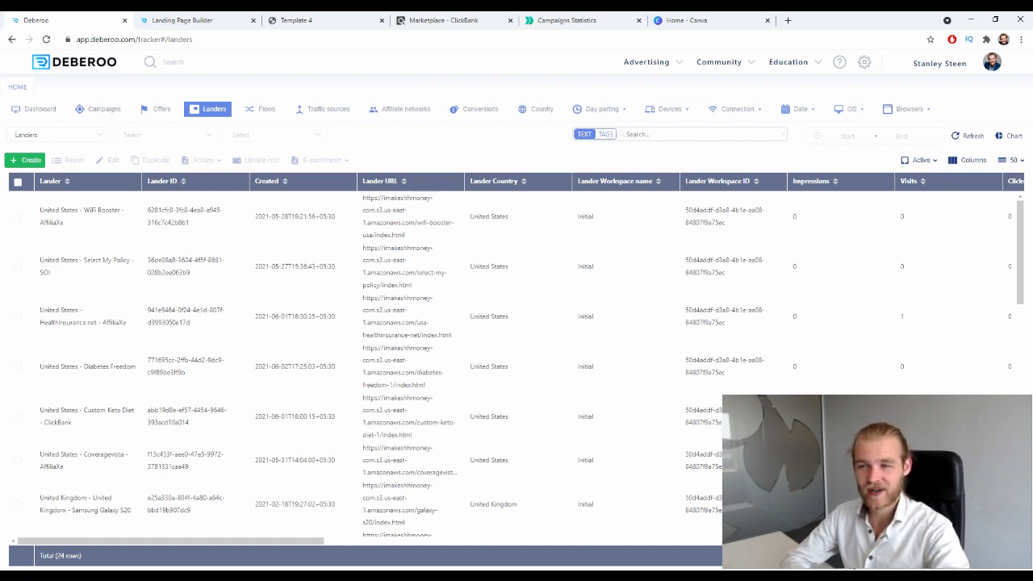
Step: Start a new simple campaign in the Initial workspace with EvaDav as traffic source and Sweden as country tag
{"action": "left_click", "coordinate": [102, 113]}
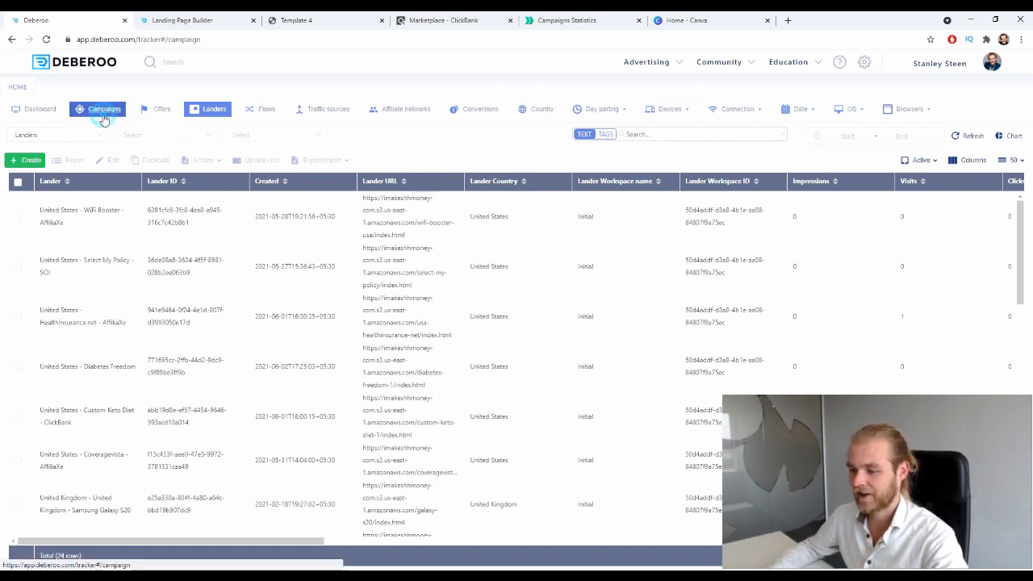
{"action": "left_click", "coordinate": [28, 160]}
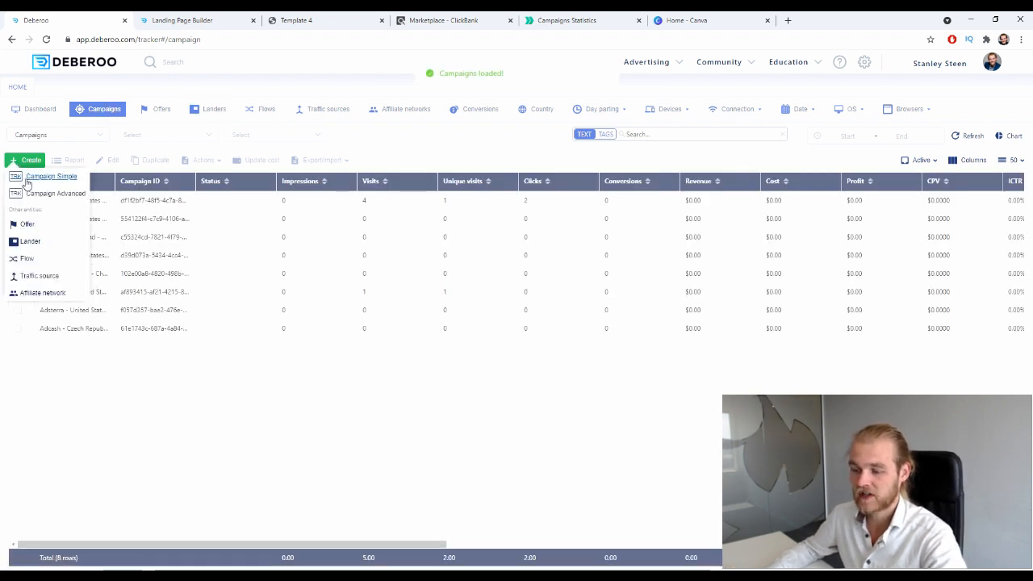
{"action": "left_click", "coordinate": [27, 180]}
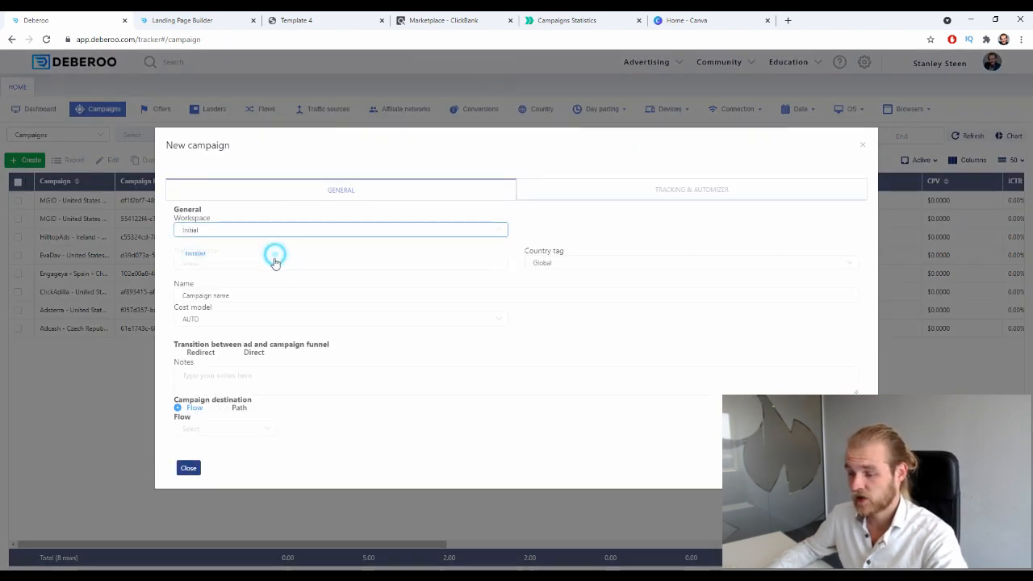
{"action": "left_click", "coordinate": [271, 265]}
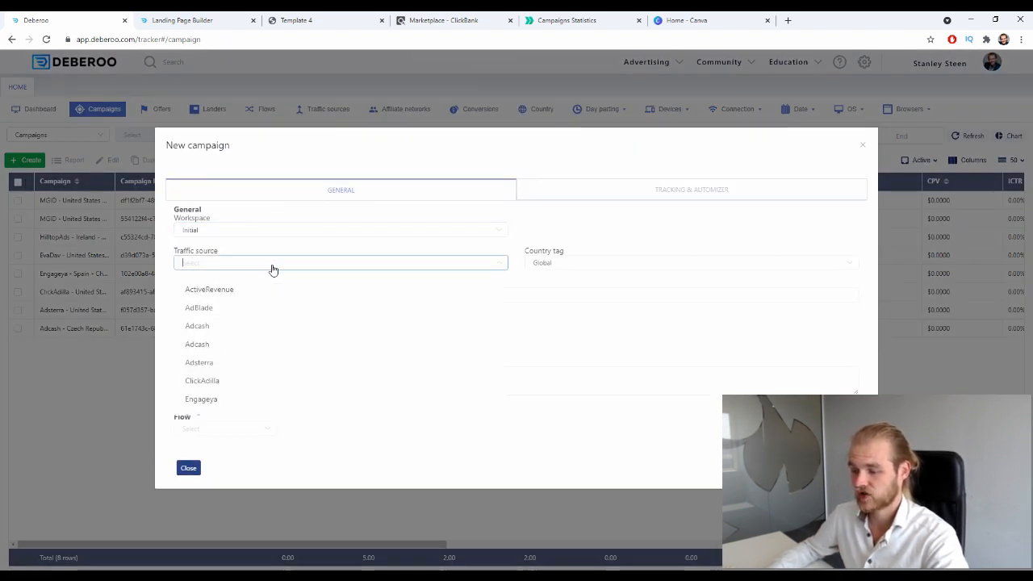
{"action": "type", "text": "ev"}
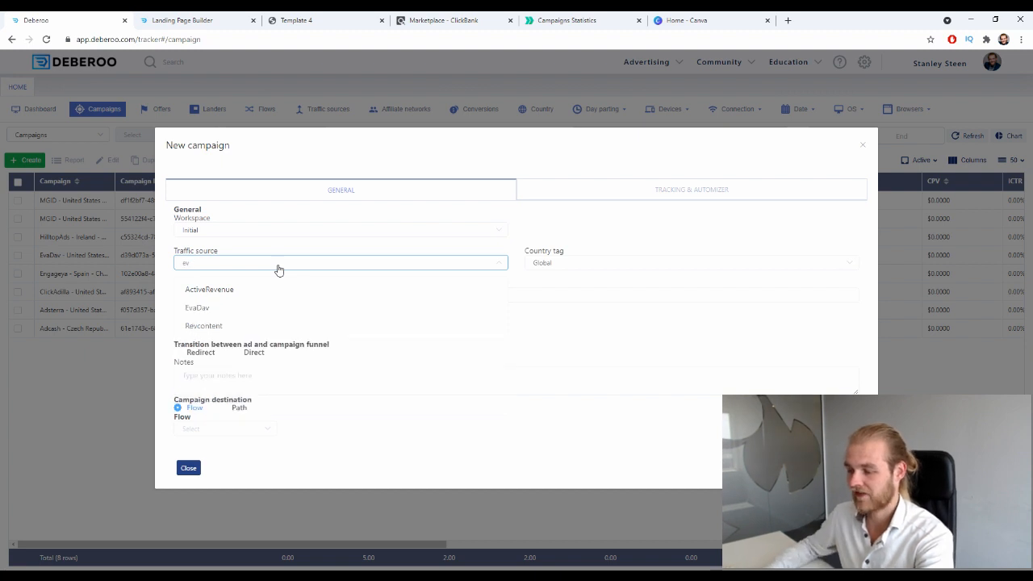
{"action": "left_click", "coordinate": [232, 311]}
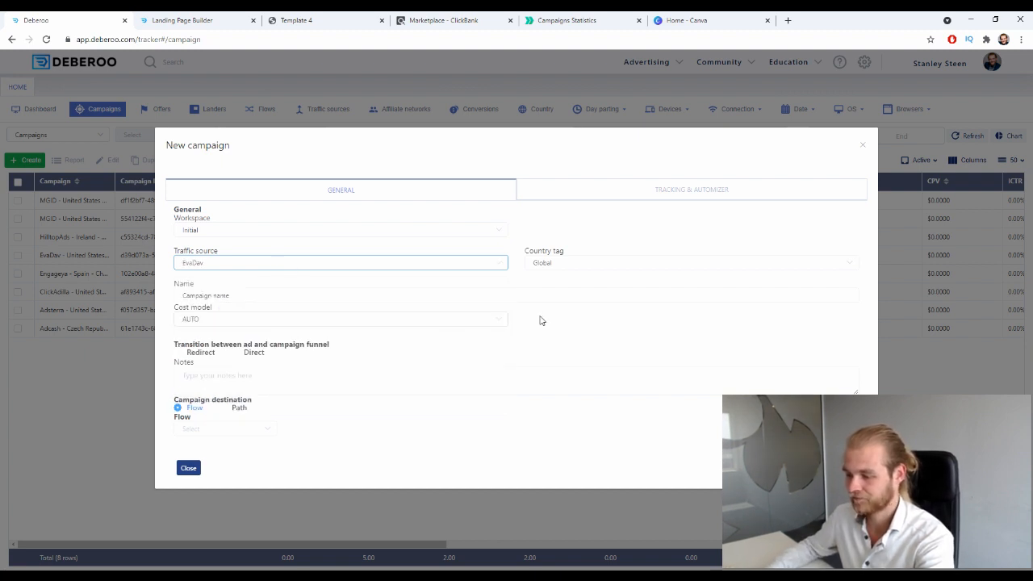
{"action": "left_click", "coordinate": [544, 268]}
{"action": "type", "text": "sw"}
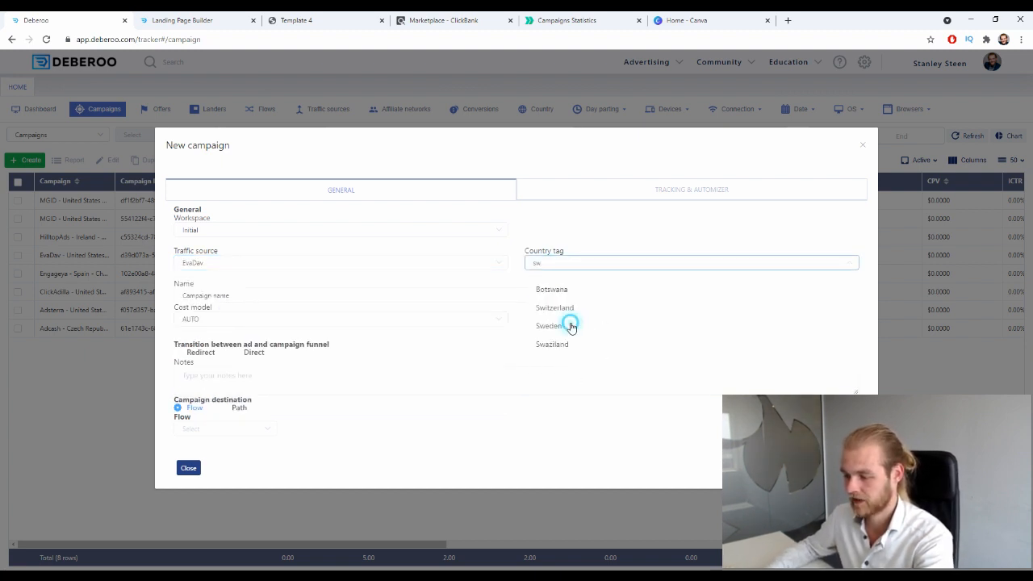
{"action": "left_click", "coordinate": [565, 326]}
Step: Name the new campaign Backyard Revolution - CB and set the transition between ad and campaign funnel to Redirect
{"action": "left_click", "coordinate": [261, 293]}
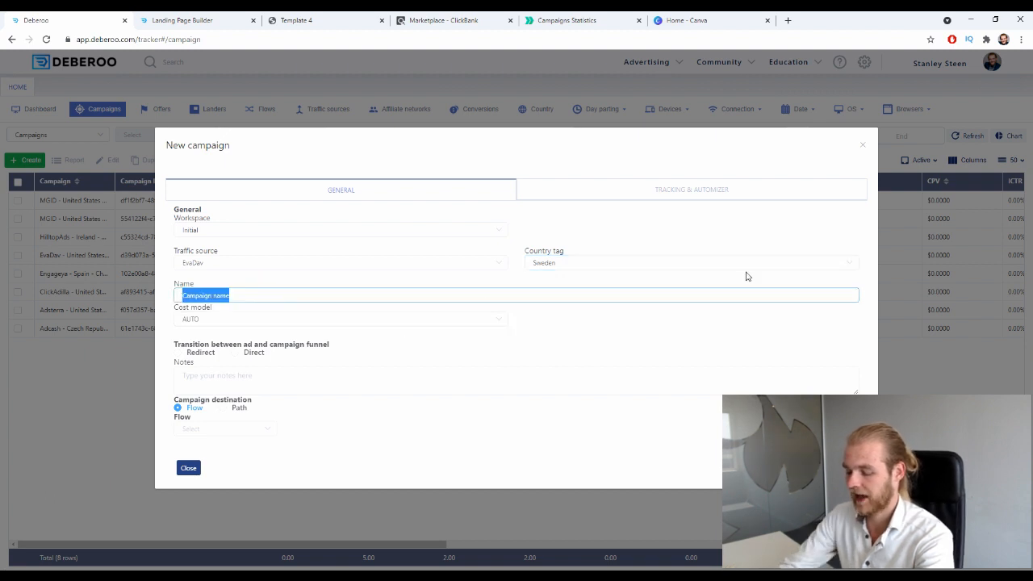
{"action": "type", "text": "SS"}
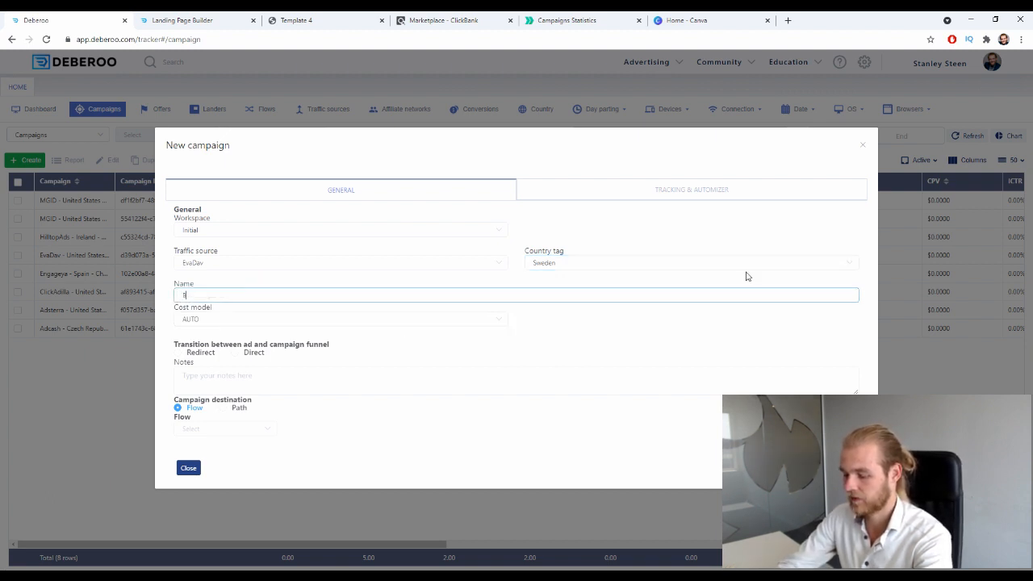
{"action": "type", "text": "ackyard Revolution - CB"}
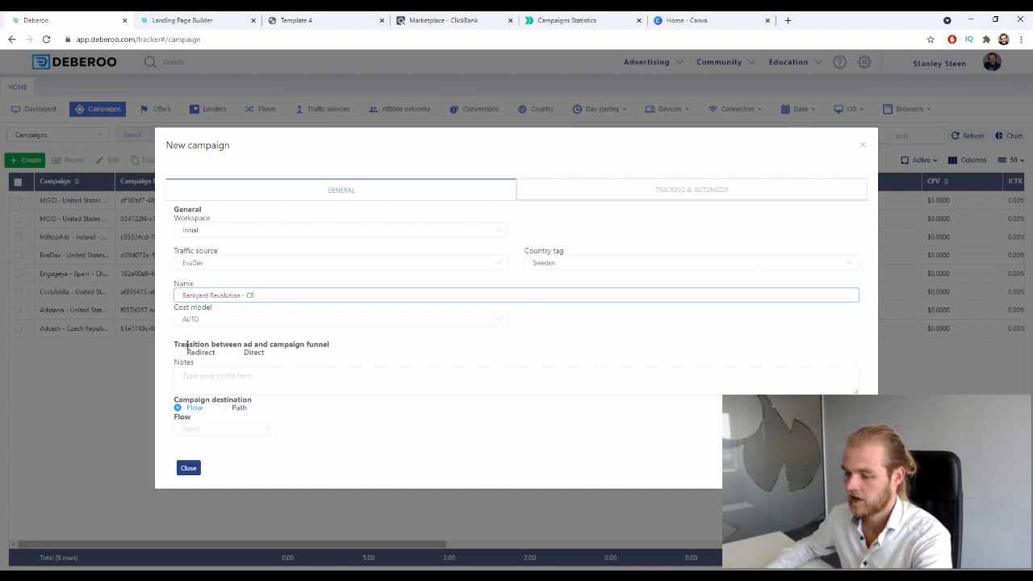
{"action": "left_click_drag", "start_coordinate": [187, 343], "coordinate": [271, 355]}
{"action": "left_click", "coordinate": [267, 352]}
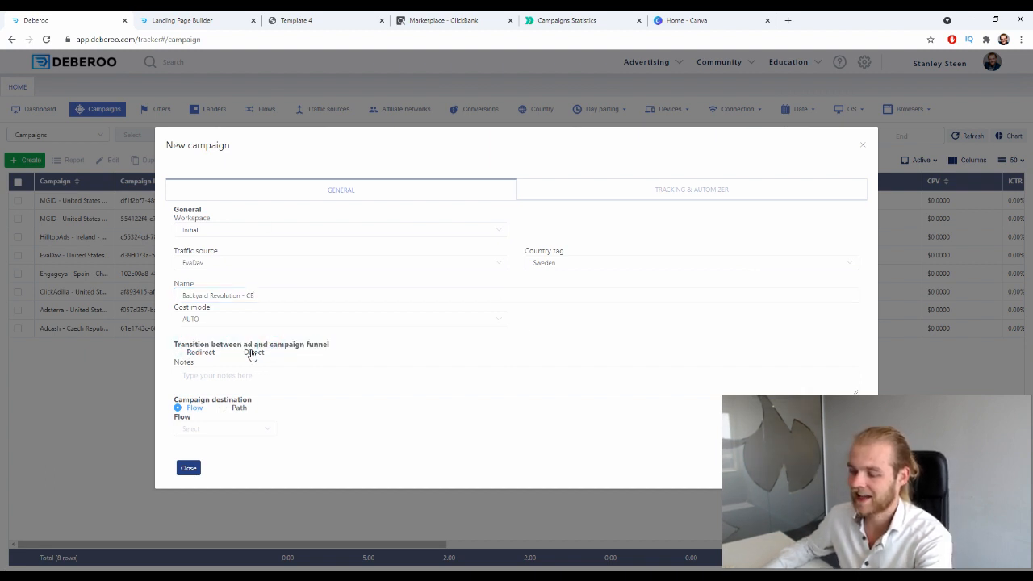
{"action": "left_click", "coordinate": [251, 354]}
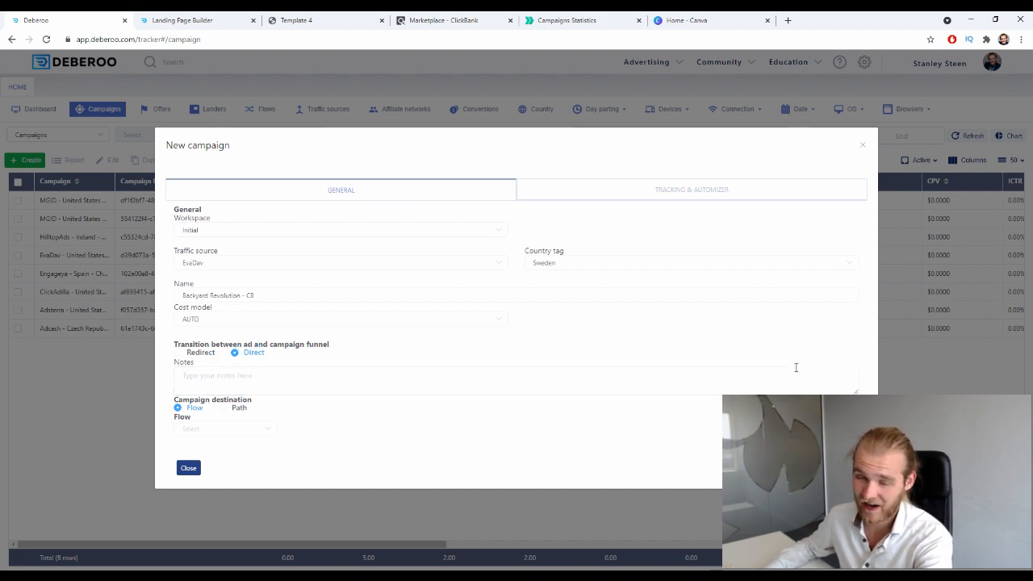
{"action": "left_click", "coordinate": [205, 356]}
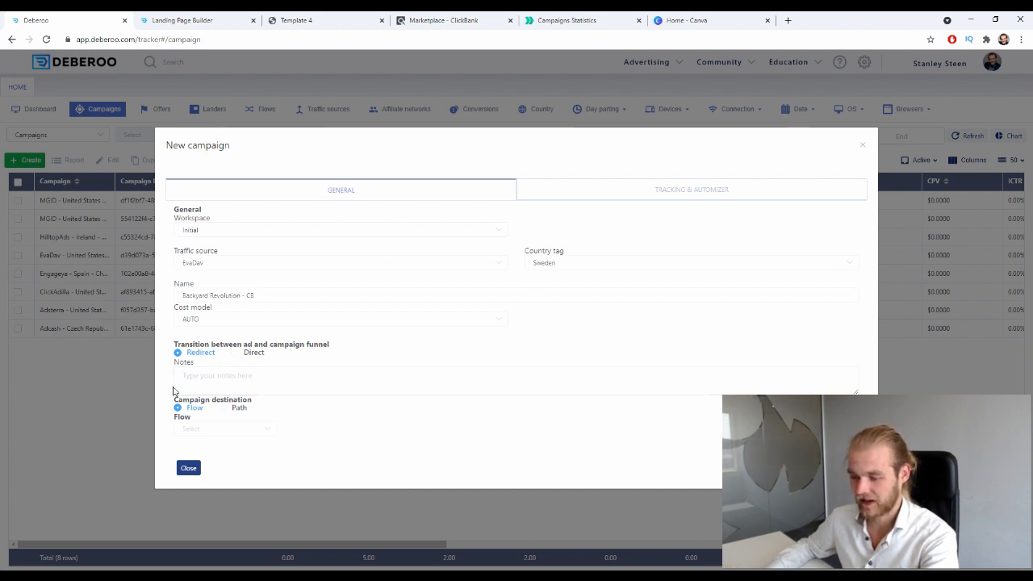
Step: Set the campaign destination to a Landers & Offers path with a 302 transition to the offer
{"action": "left_click", "coordinate": [219, 428]}
{"action": "left_click", "coordinate": [347, 419]}
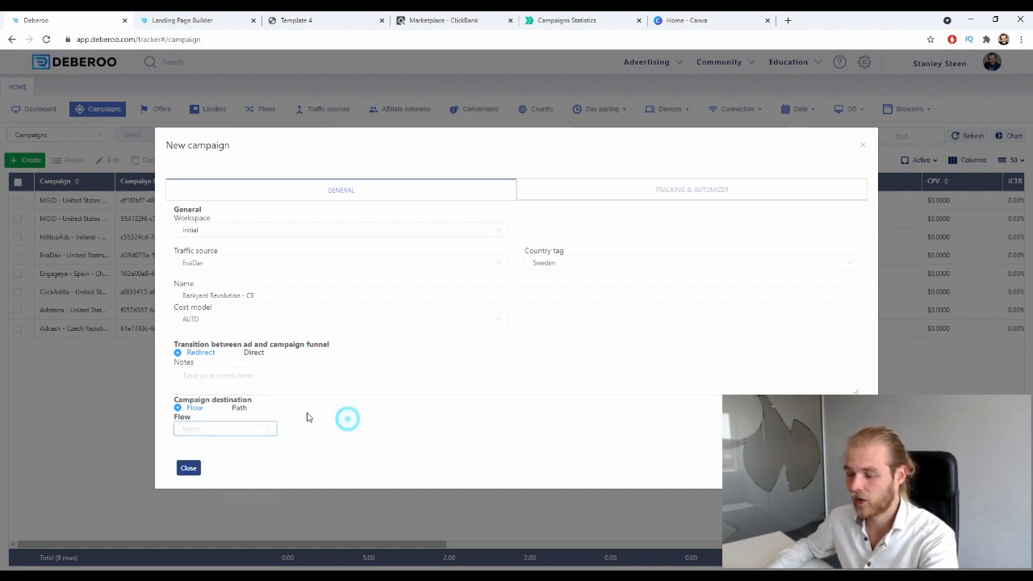
{"action": "left_click", "coordinate": [244, 409]}
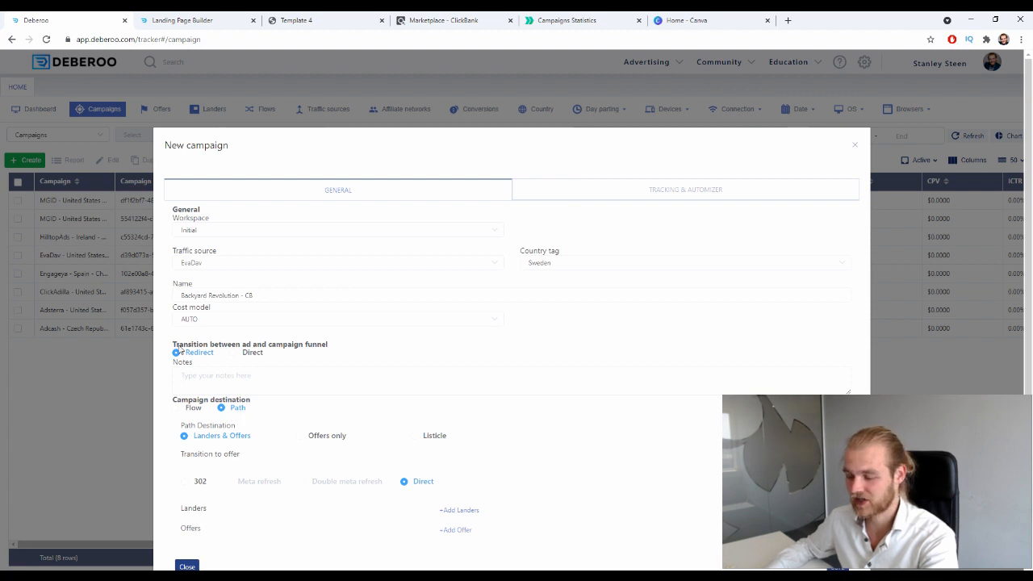
{"action": "scroll", "coordinate": [230, 339], "scroll_direction": "down", "scroll_amount": 1}
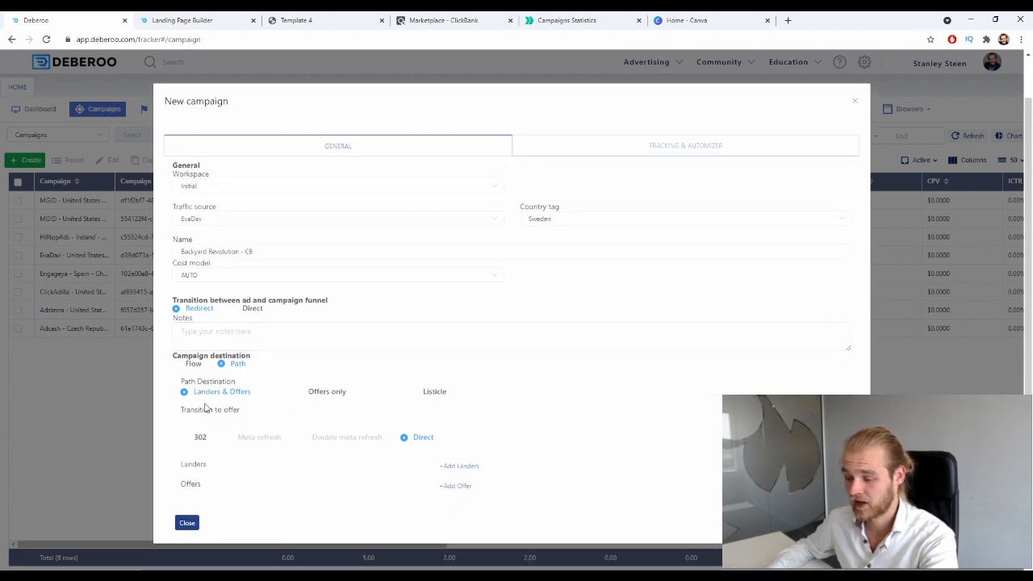
{"action": "left_click_drag", "start_coordinate": [191, 380], "coordinate": [225, 385]}
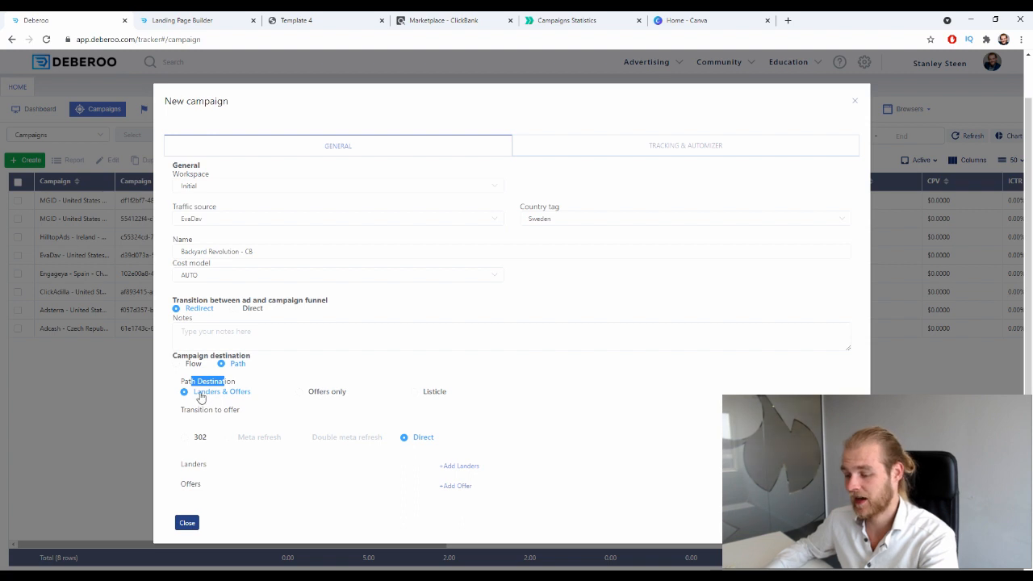
{"action": "left_click", "coordinate": [243, 399]}
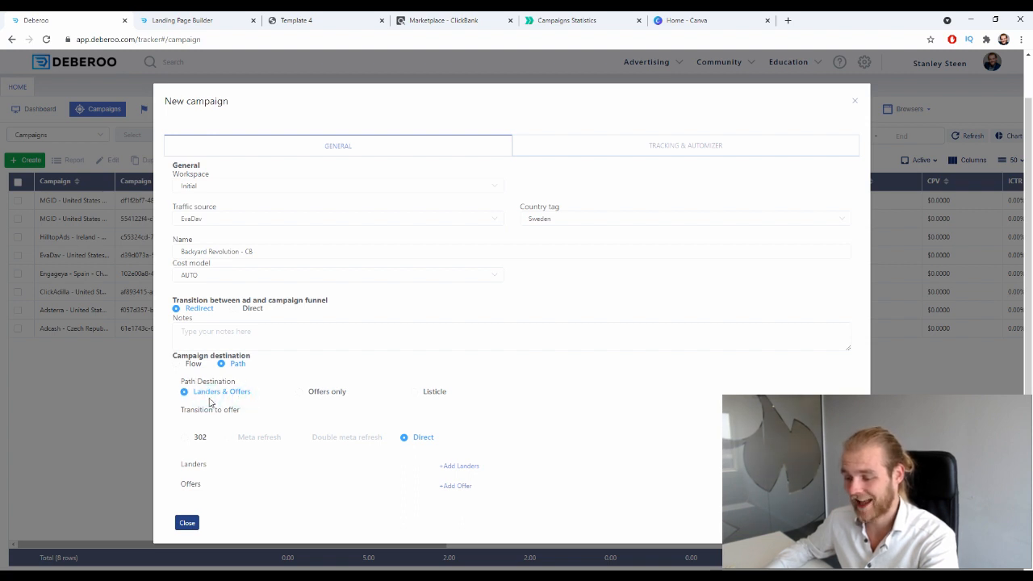
{"action": "left_click_drag", "start_coordinate": [243, 410], "coordinate": [186, 411]}
{"action": "left_click", "coordinate": [187, 417]}
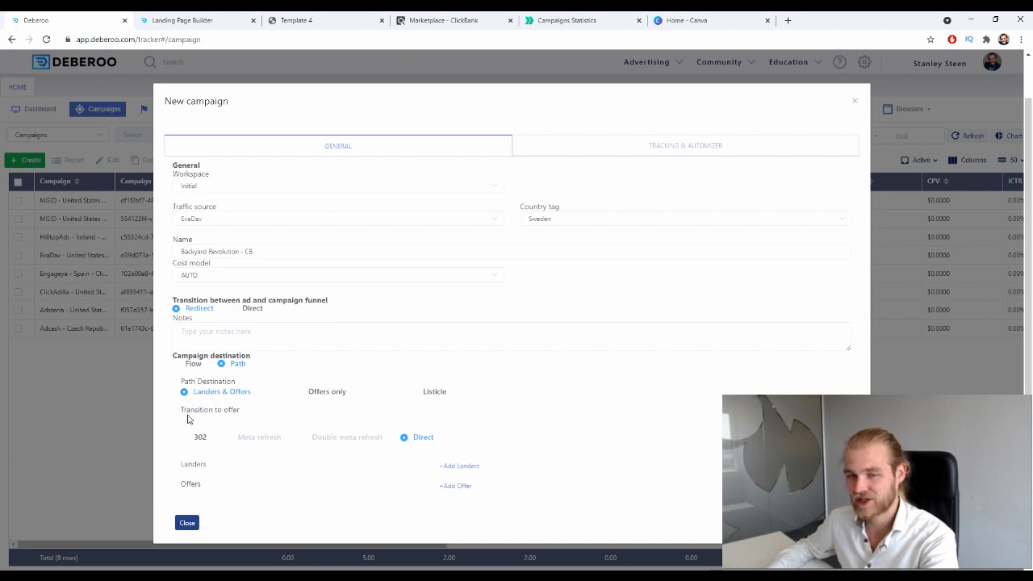
{"action": "left_click", "coordinate": [199, 442]}
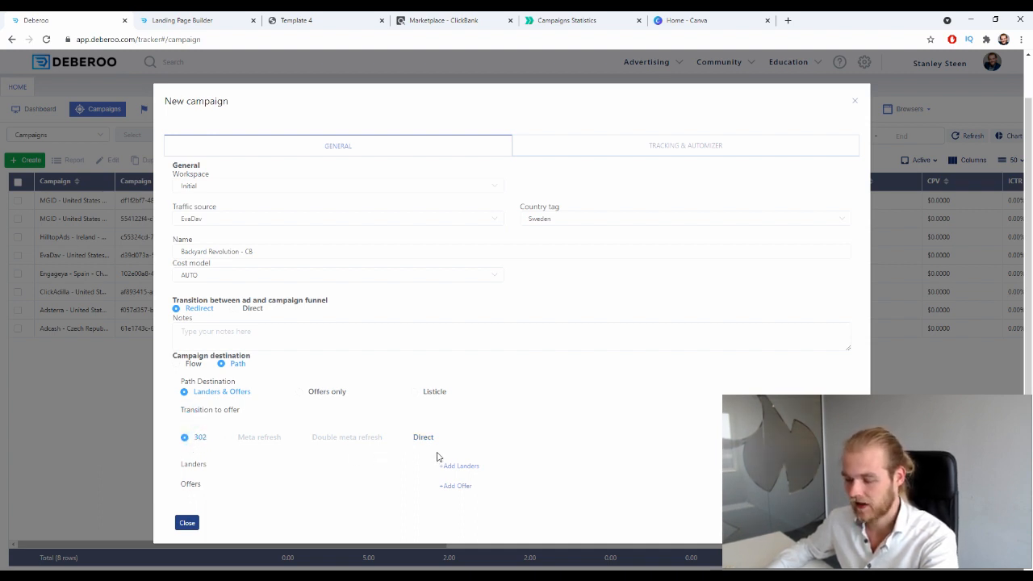
Step: Add the Sweden - Backyard Revolution VSL lander and the ClickBank - Sweden - Backyard Revolution offer to the path
{"action": "double_click", "coordinate": [192, 465]}
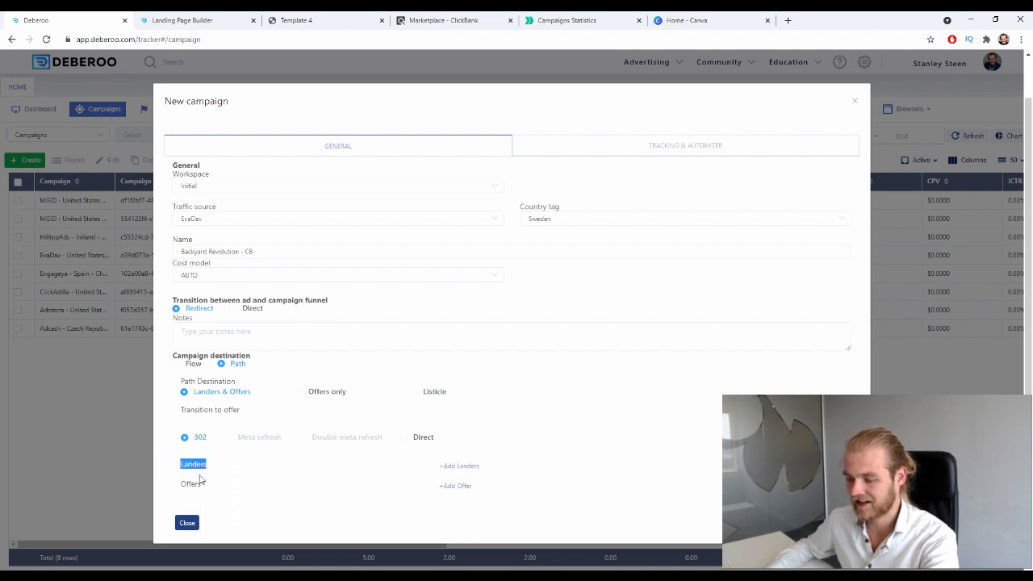
{"action": "double_click", "coordinate": [188, 482]}
{"action": "left_click", "coordinate": [457, 467]}
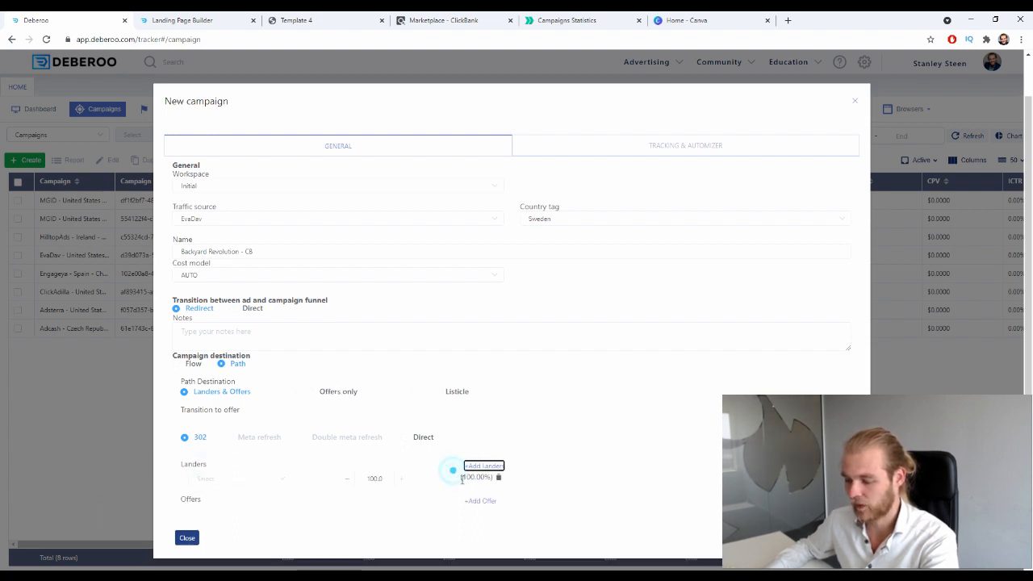
{"action": "left_click", "coordinate": [468, 500]}
{"action": "left_click", "coordinate": [287, 449]}
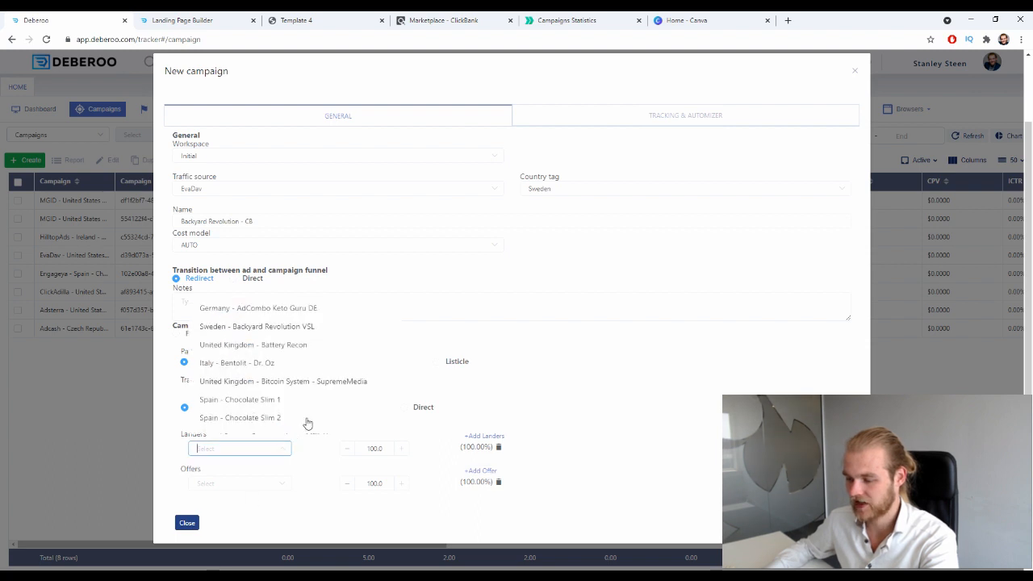
{"action": "left_click", "coordinate": [278, 326]}
{"action": "left_click", "coordinate": [273, 484]}
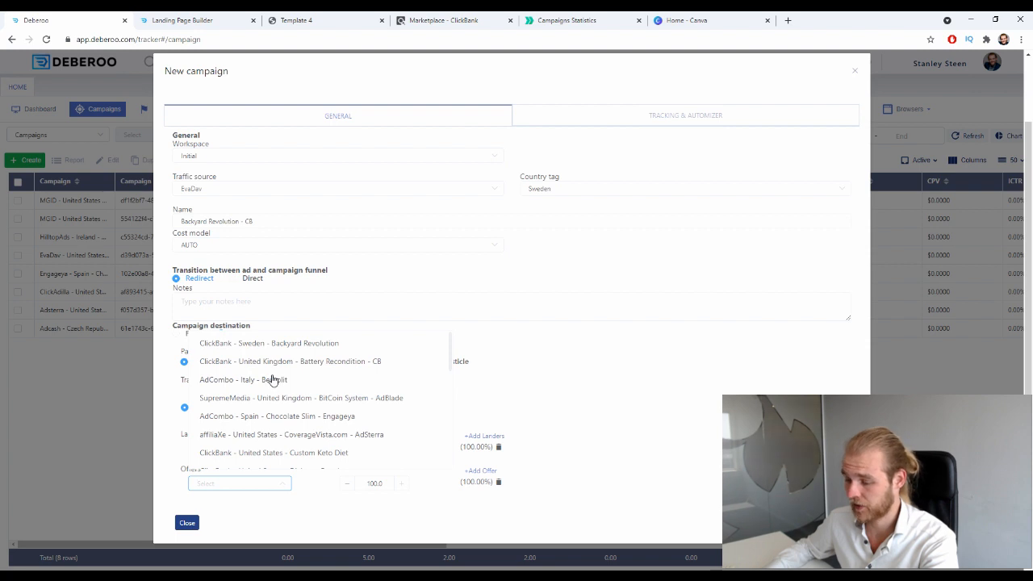
{"action": "left_click", "coordinate": [315, 343]}
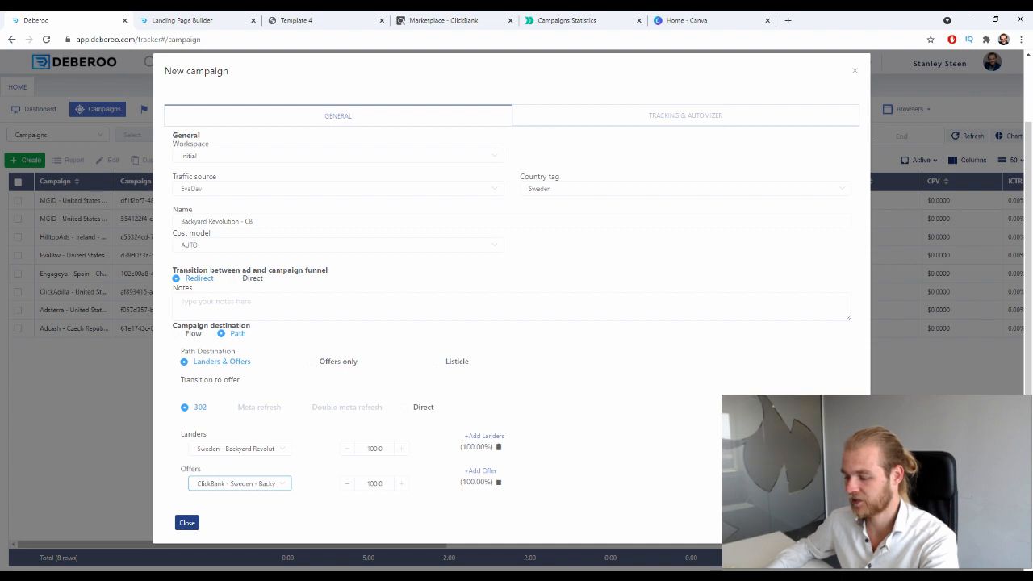
Step: Copy the campaign URL from the tracking settings and start a new advertiser campaign in EvaDav
{"action": "left_click", "coordinate": [837, 523]}
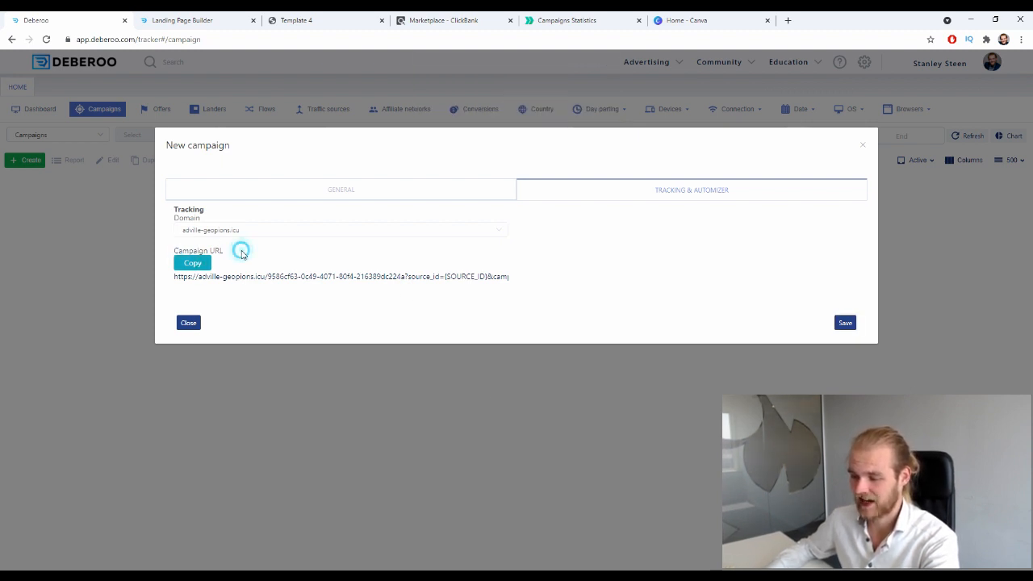
{"action": "left_click", "coordinate": [201, 268]}
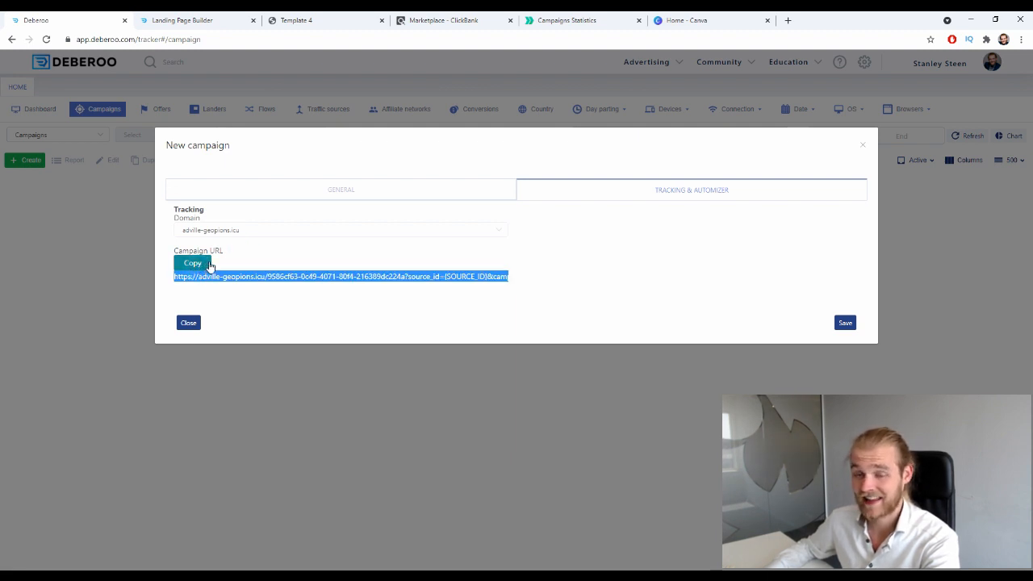
{"action": "left_click", "coordinate": [549, 19]}
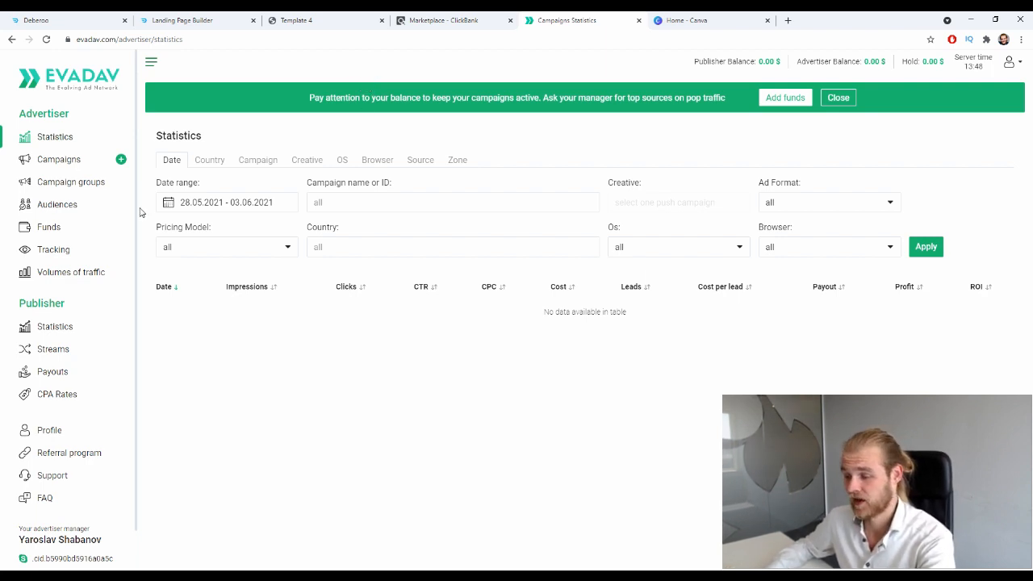
{"action": "left_click", "coordinate": [121, 159]}
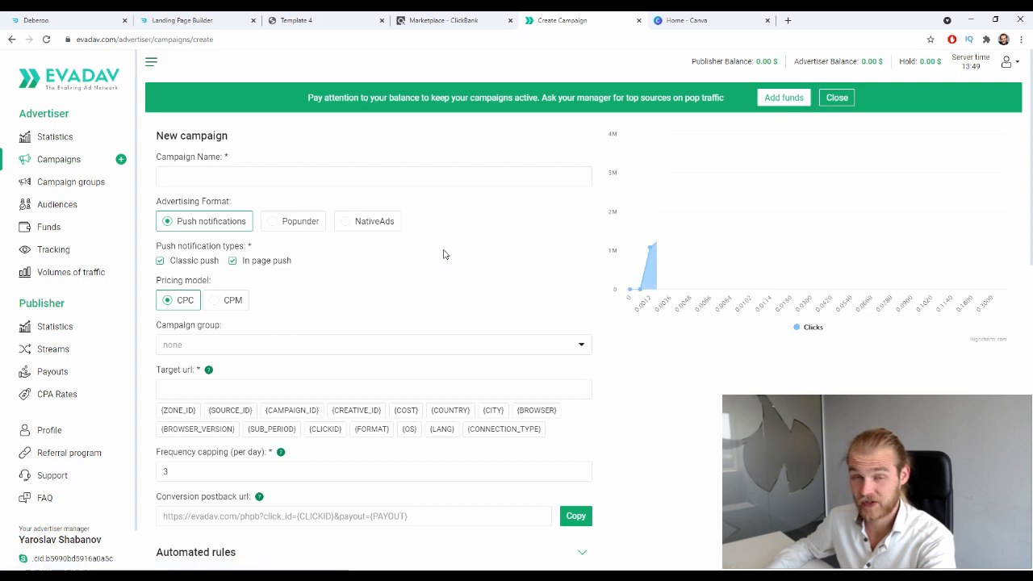
Step: Name the new advertiser campaign SW - Backyard Revolution - CB
{"action": "left_click", "coordinate": [341, 176]}
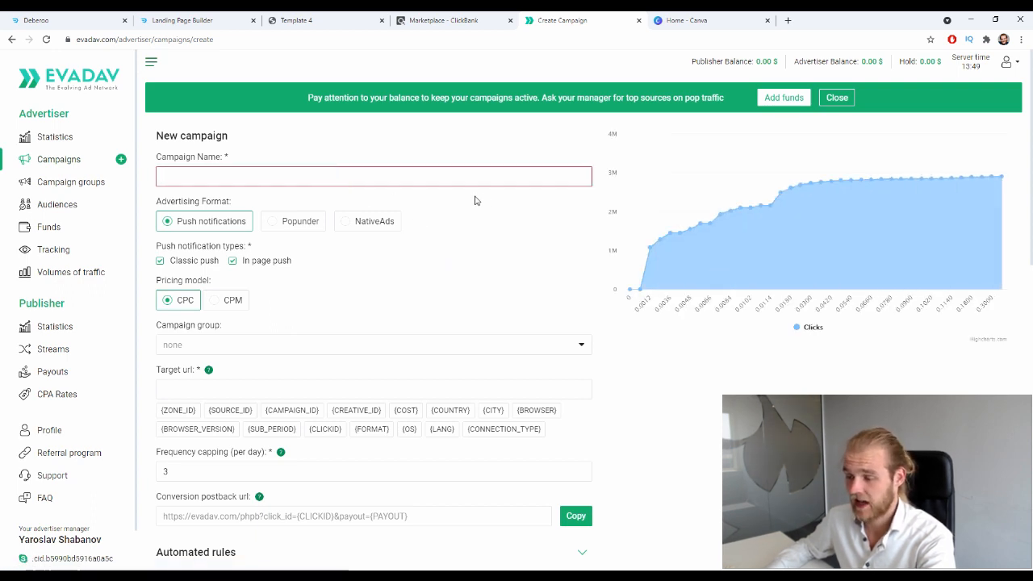
{"action": "type", "text": "SW "}
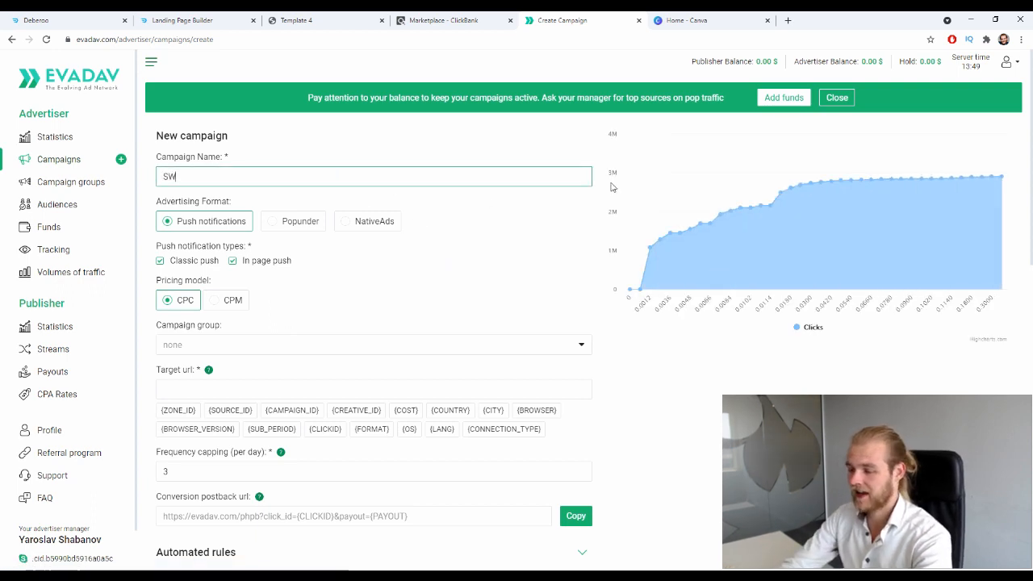
{"action": "type", "text": "-"}
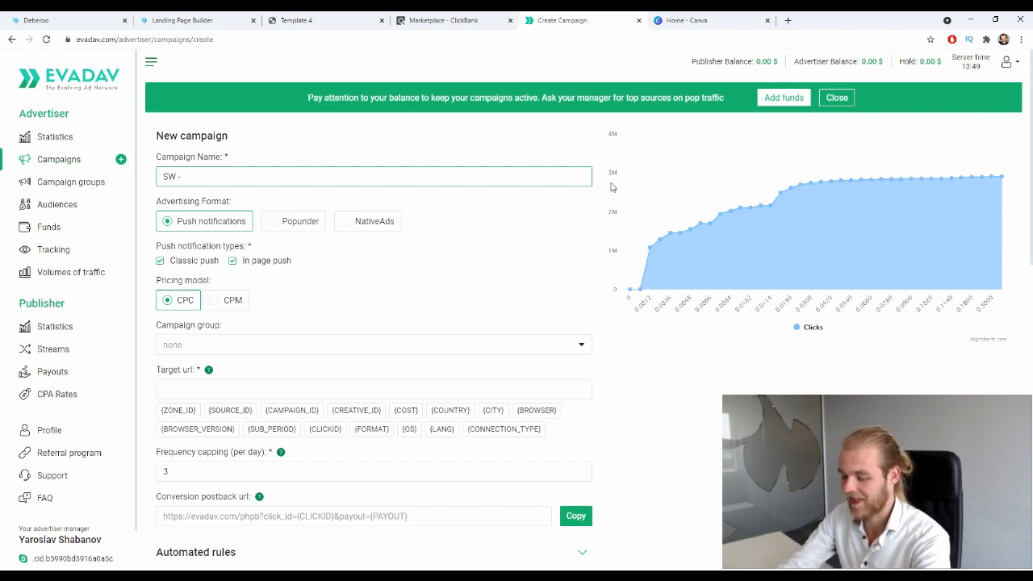
{"action": "type", "text": "Backy"}
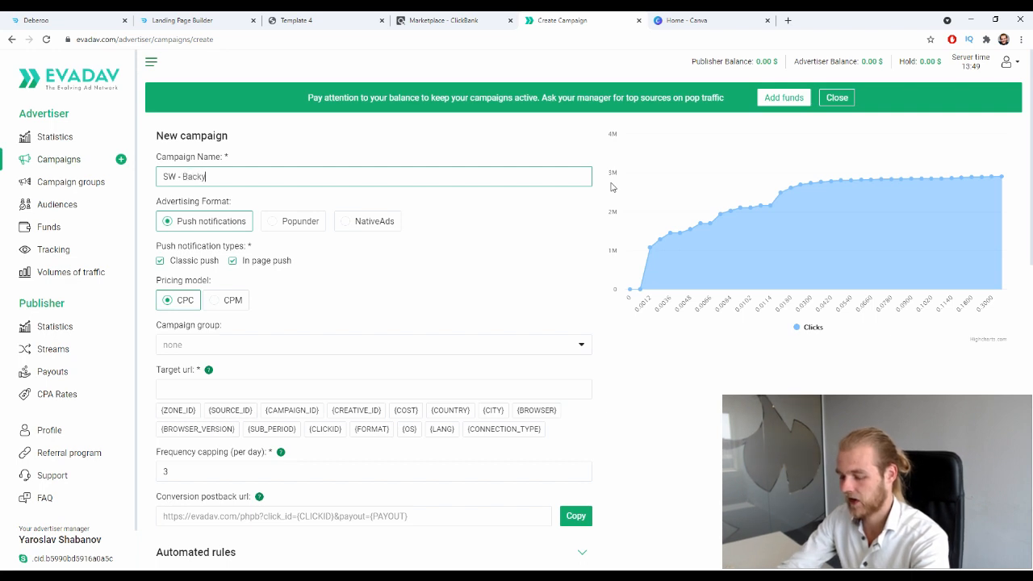
{"action": "type", "text": "ard Revol"}
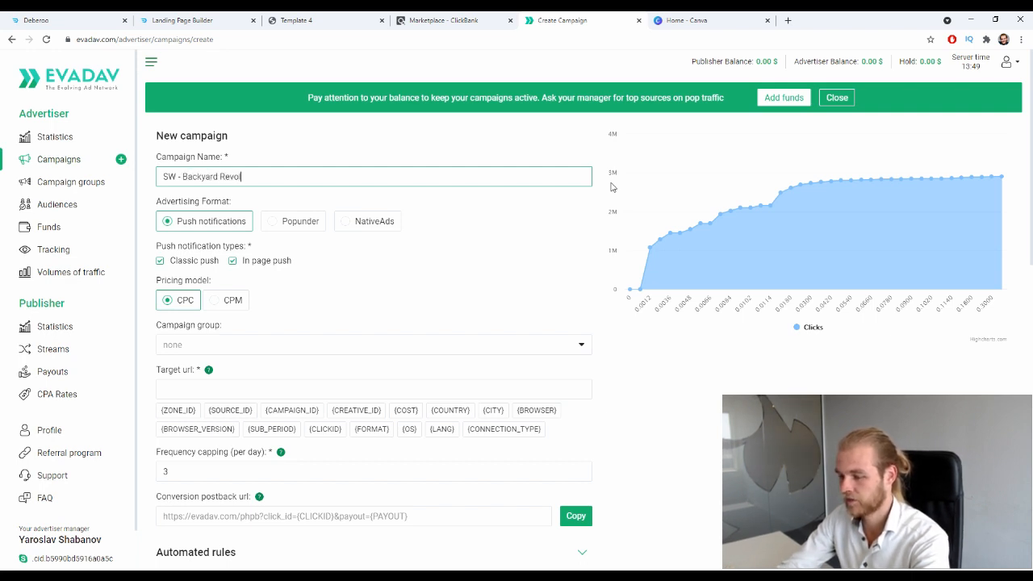
{"action": "type", "text": "ution -"}
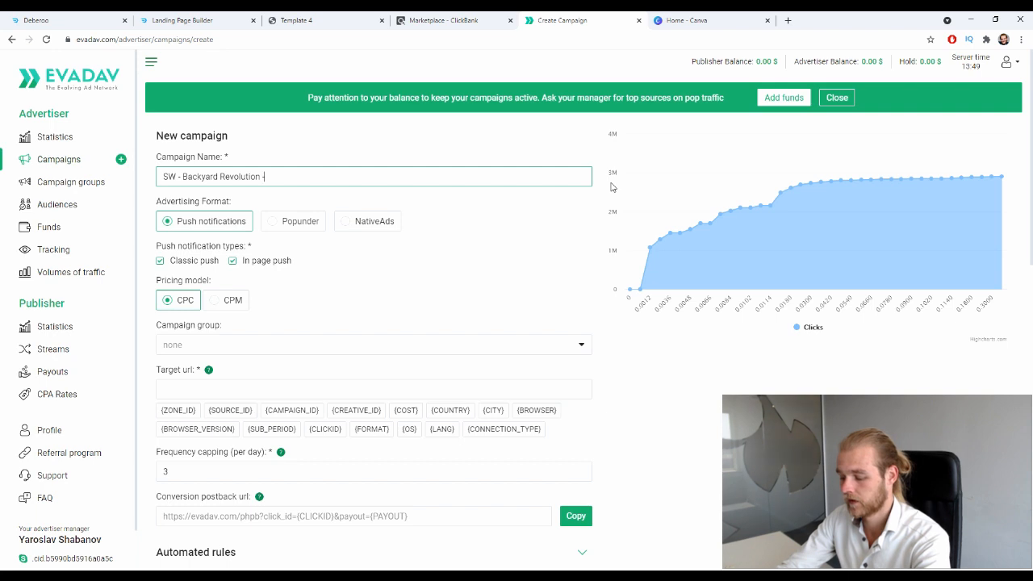
{"action": "type", "text": "N CB"}
{"action": "key", "text": "BackSpace"}
{"action": "key", "text": "BackSpace"}
{"action": "key", "text": "BackSpace"}
{"action": "key", "text": "BackSpace"}
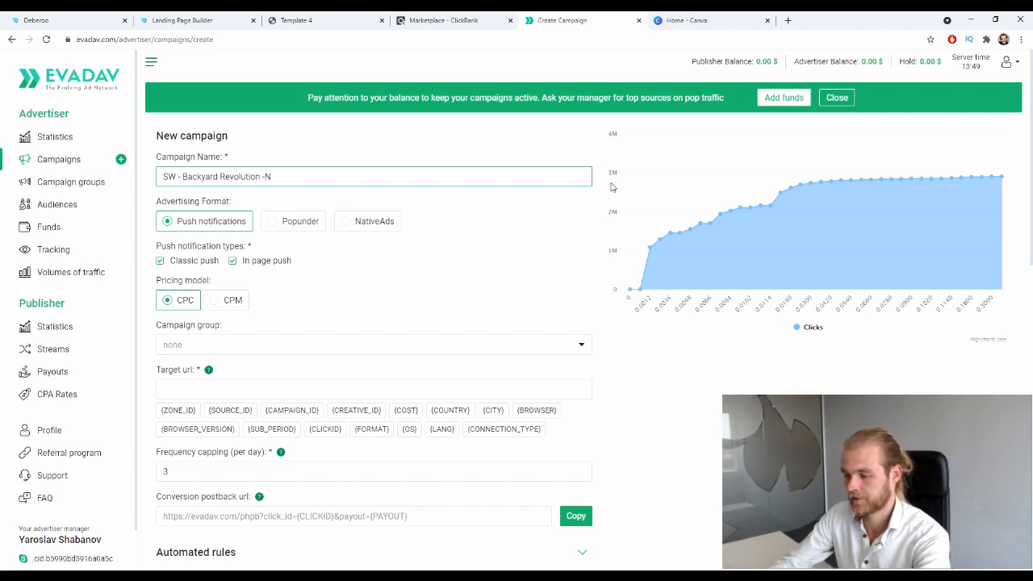
{"action": "type", "text": "CB"}
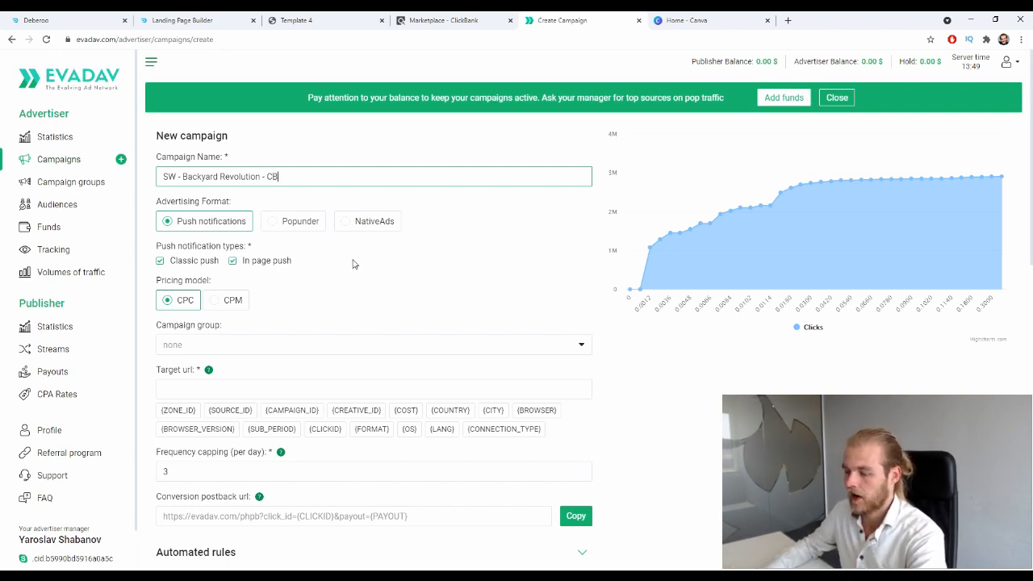
Step: Set the campaign's advertising format to NativeAds and its pricing model to CPM
{"action": "left_click", "coordinate": [383, 224]}
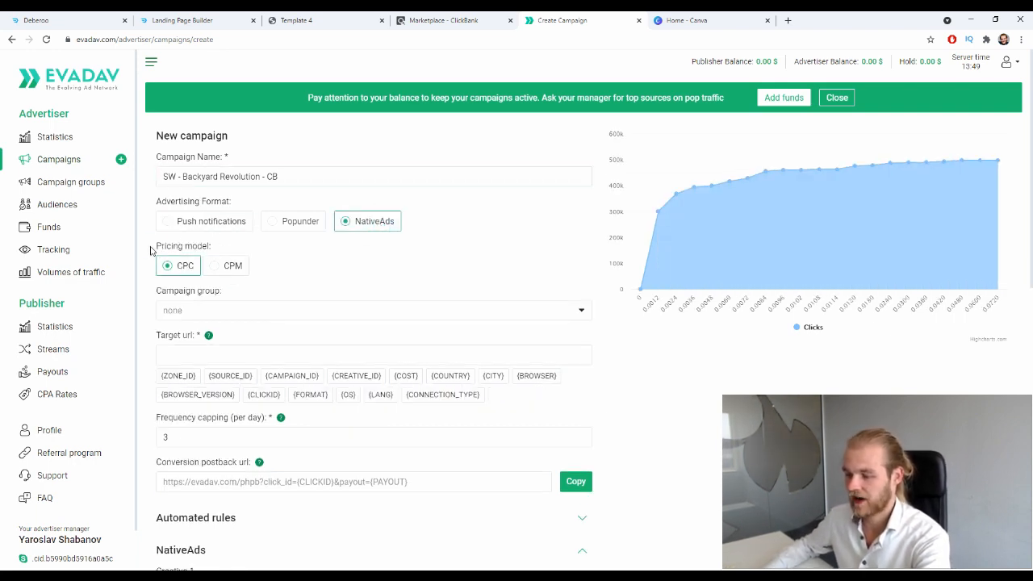
{"action": "left_click_drag", "start_coordinate": [151, 248], "coordinate": [222, 247]}
{"action": "left_click", "coordinate": [222, 247]}
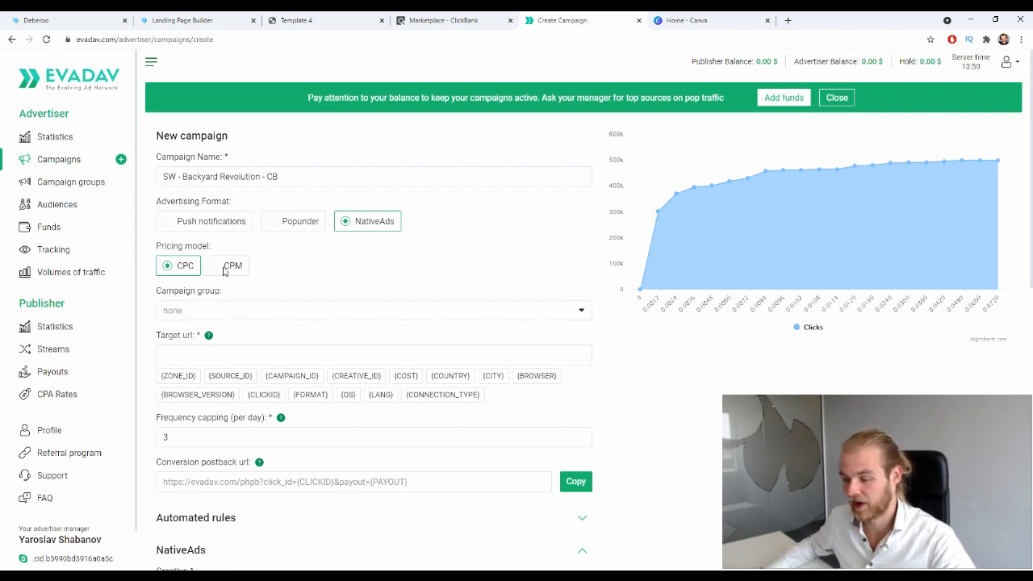
{"action": "left_click", "coordinate": [228, 269]}
{"action": "scroll", "coordinate": [318, 269], "scroll_direction": "down", "scroll_amount": 1}
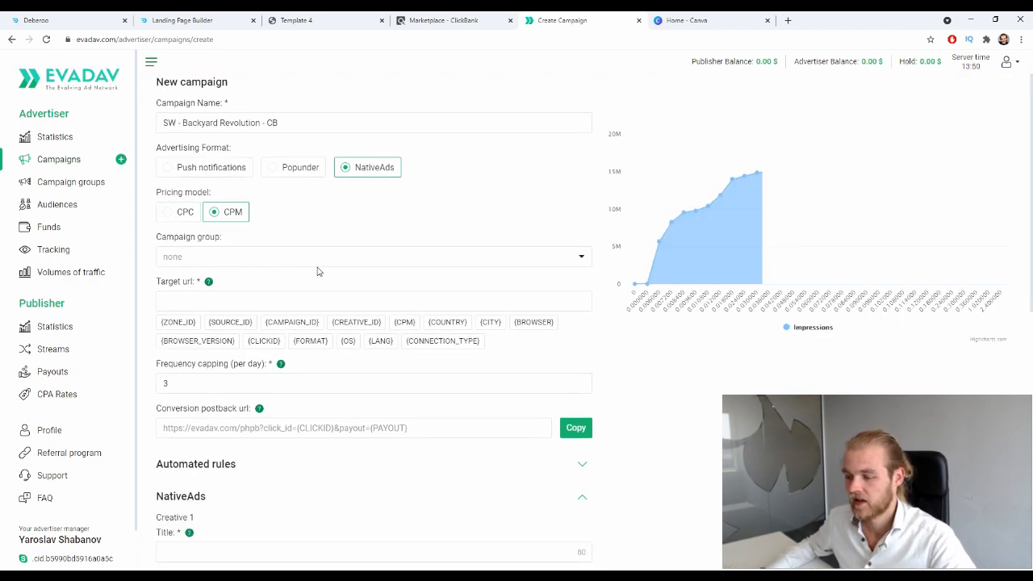
{"action": "left_click", "coordinate": [322, 255]}
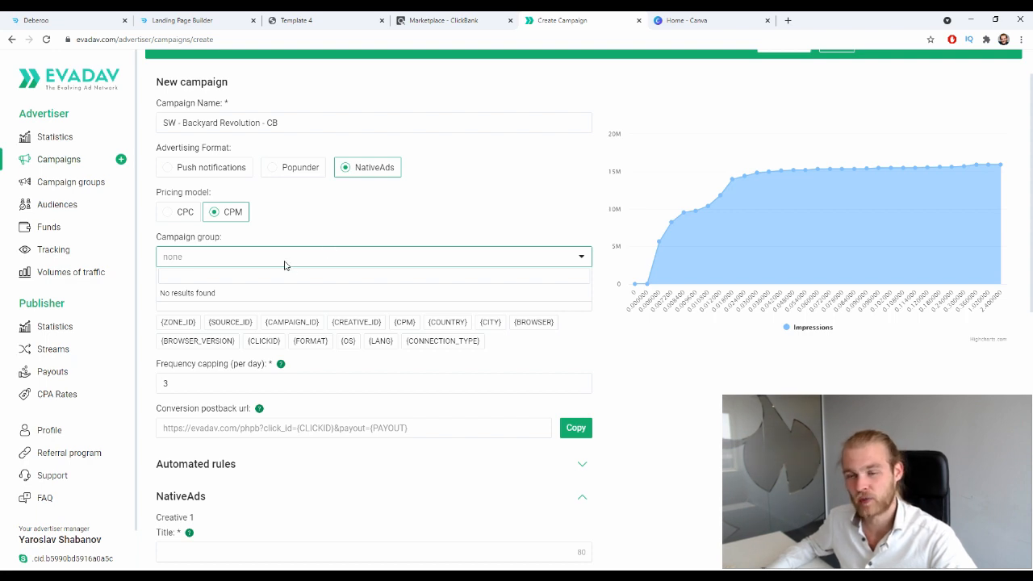
{"action": "left_click", "coordinate": [307, 207]}
{"action": "scroll", "coordinate": [291, 230], "scroll_direction": "down", "scroll_amount": 1}
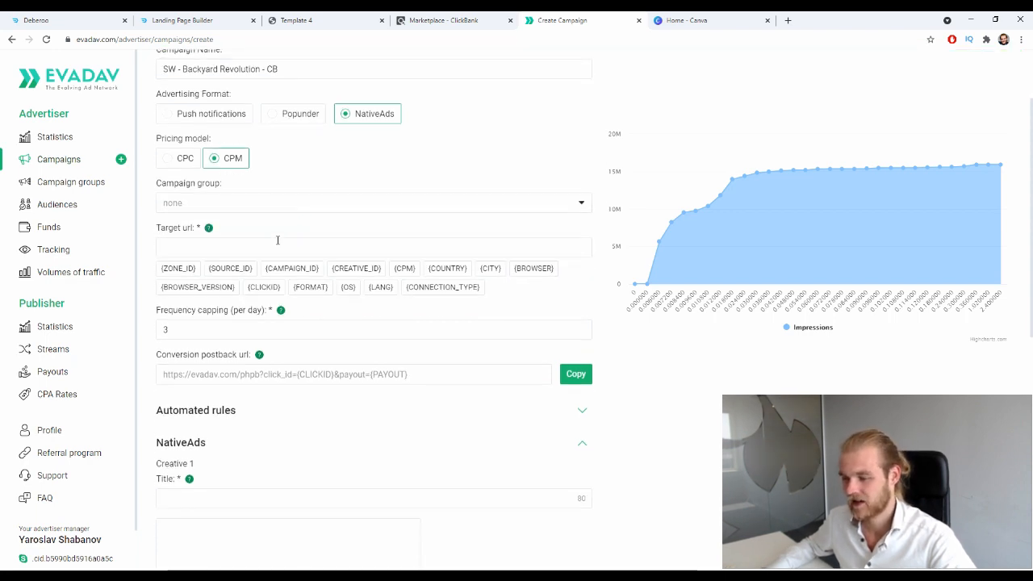
Step: Paste the copied tracking URL as the campaign's target URL and set the frequency capping to 2 per day
{"action": "left_click", "coordinate": [260, 245]}
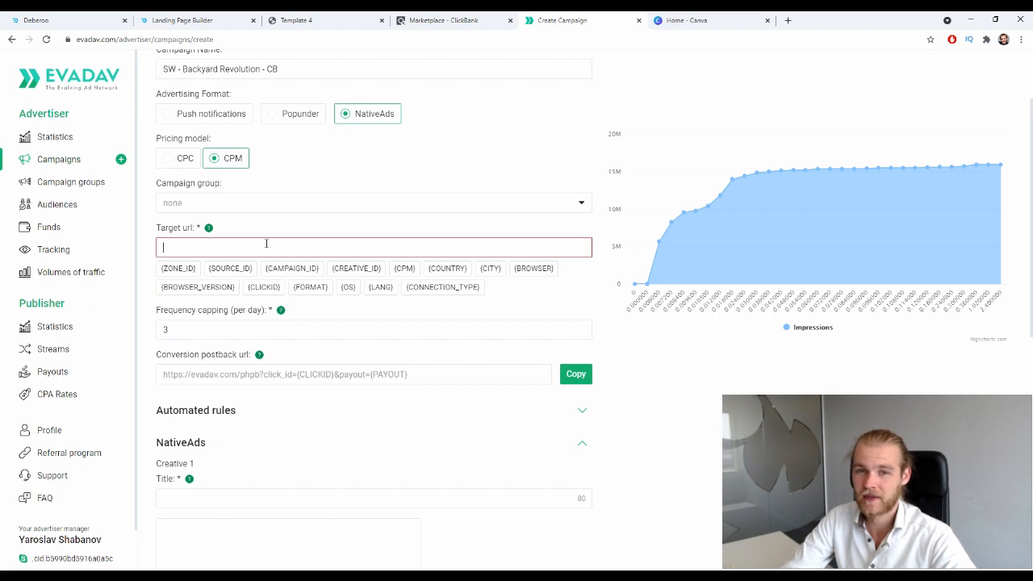
{"action": "key", "text": "ctrl+v"}
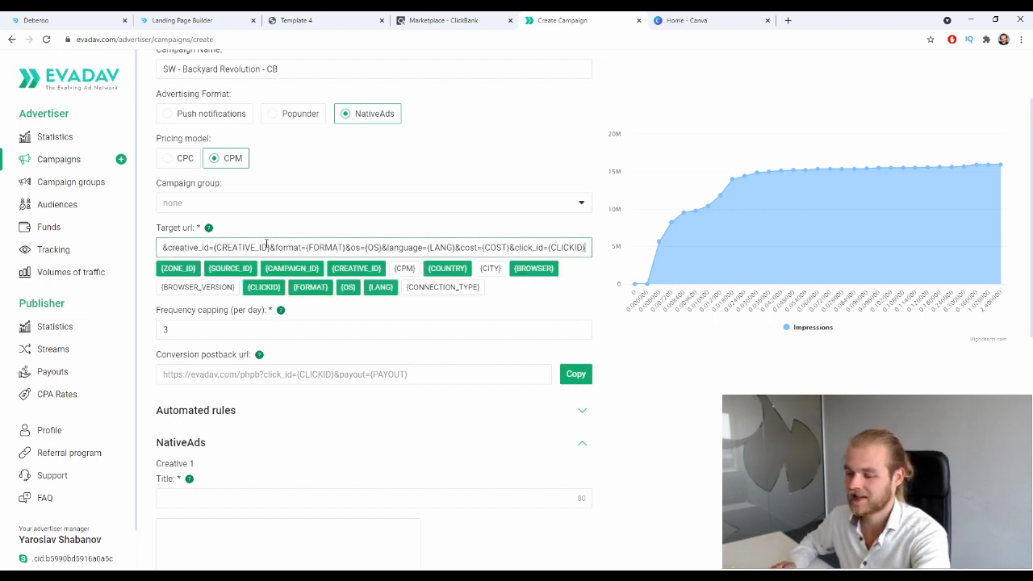
{"action": "scroll", "coordinate": [260, 242], "scroll_direction": "down", "scroll_amount": 1}
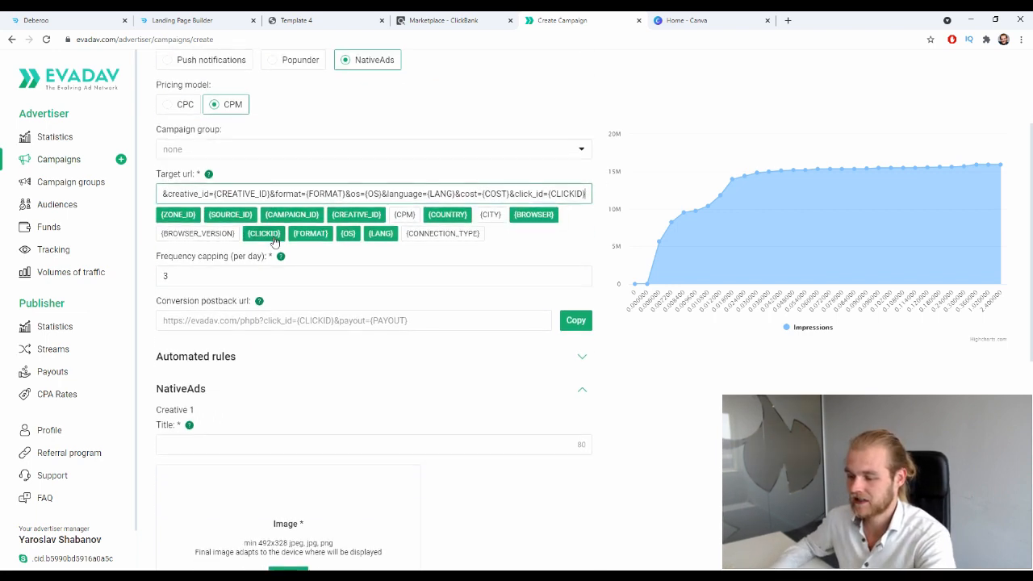
{"action": "key", "text": "Tab"}
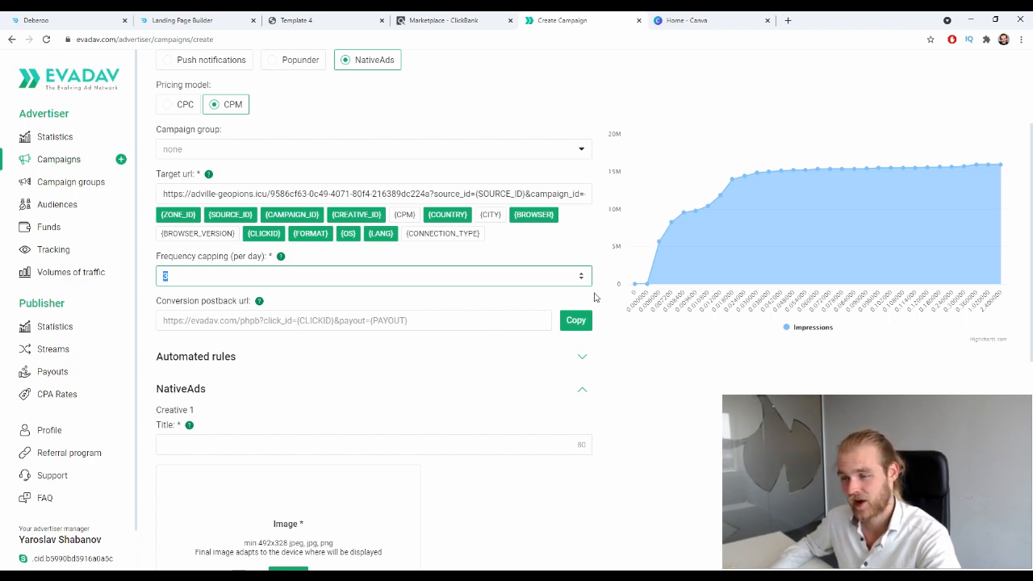
{"action": "type", "text": "2"}
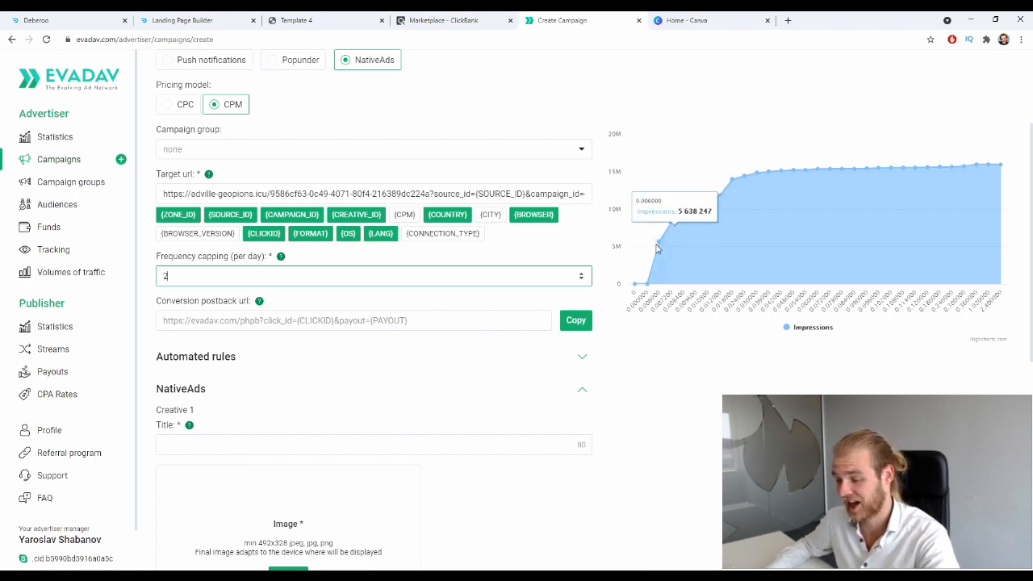
Step: Examine the campaign's automated rules options for source ID and zone ID, and collapse the section again
{"action": "scroll", "coordinate": [589, 212], "scroll_direction": "down", "scroll_amount": 1}
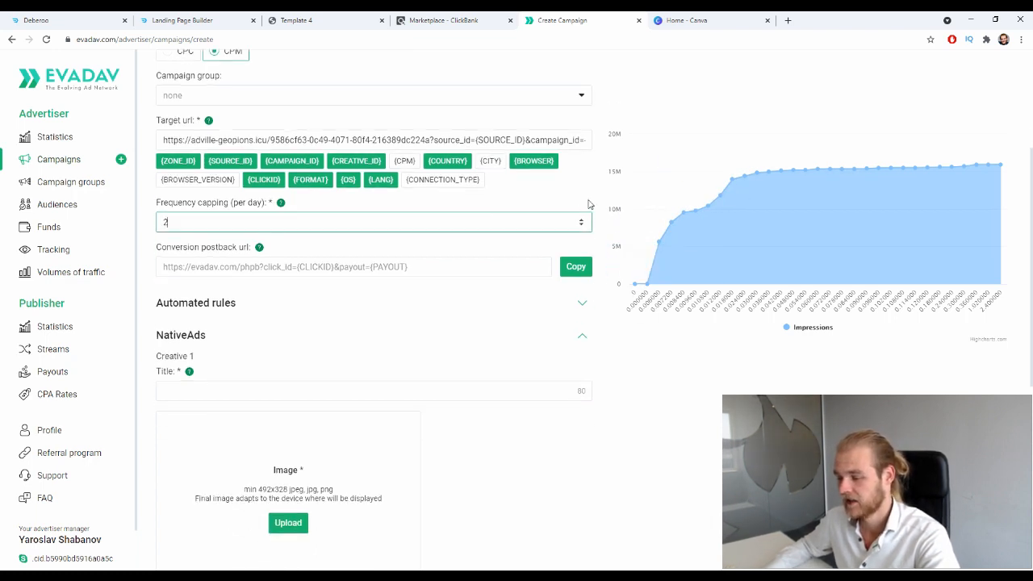
{"action": "scroll", "coordinate": [588, 203], "scroll_direction": "down", "scroll_amount": 1}
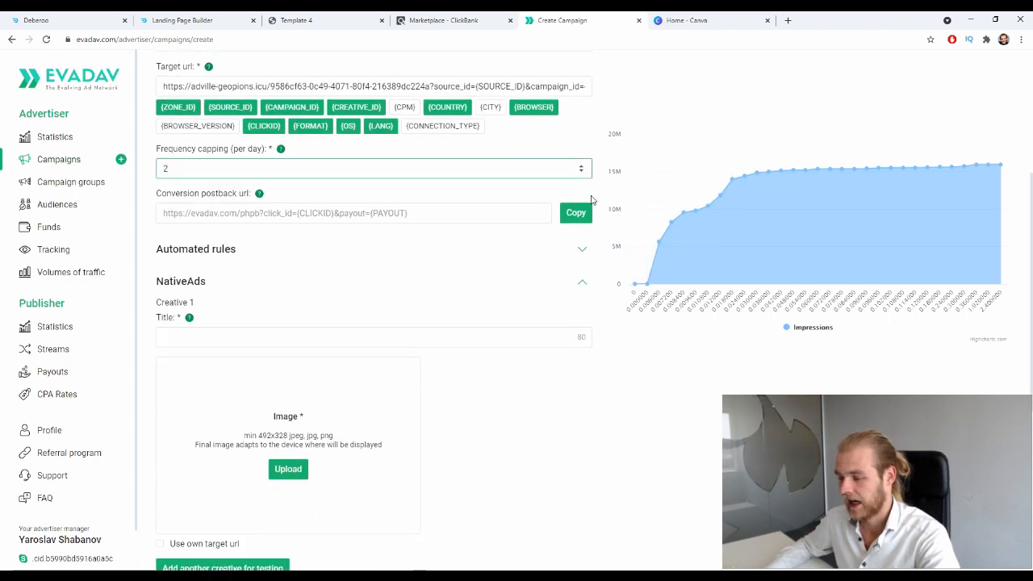
{"action": "left_click", "coordinate": [581, 252]}
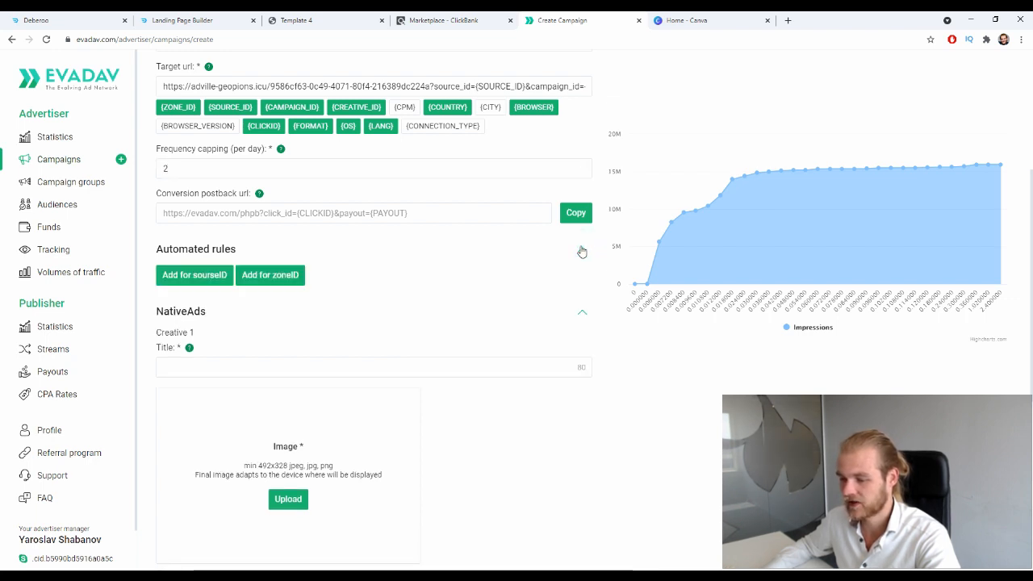
{"action": "left_click", "coordinate": [190, 278]}
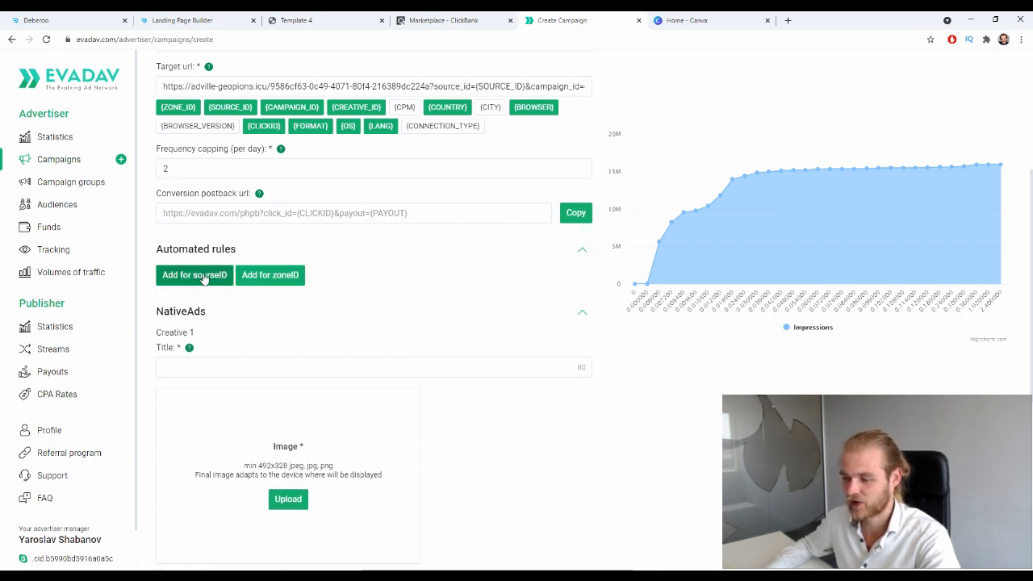
{"action": "left_click", "coordinate": [269, 277]}
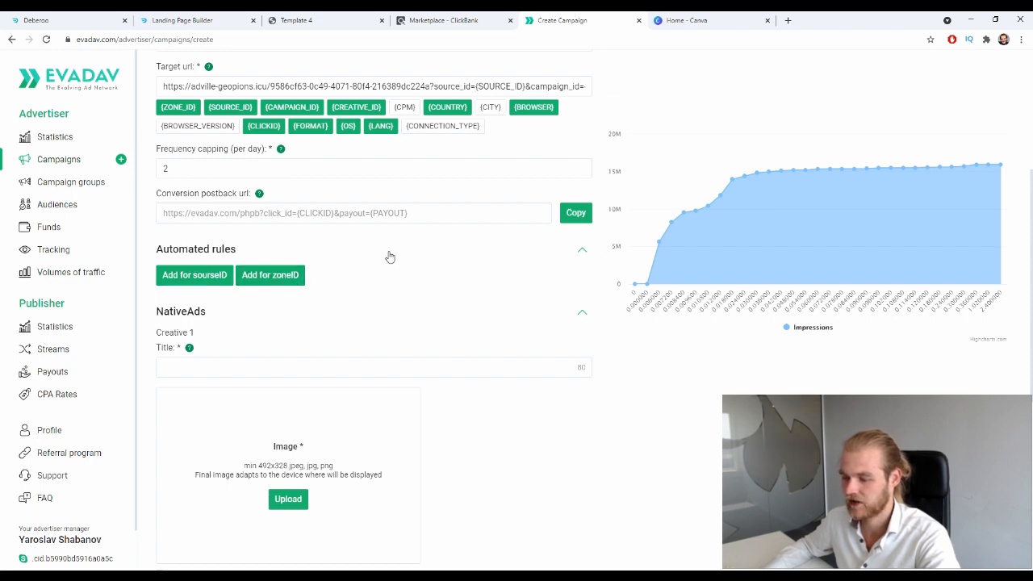
{"action": "left_click_drag", "start_coordinate": [184, 242], "coordinate": [268, 246]}
{"action": "left_click", "coordinate": [275, 246]}
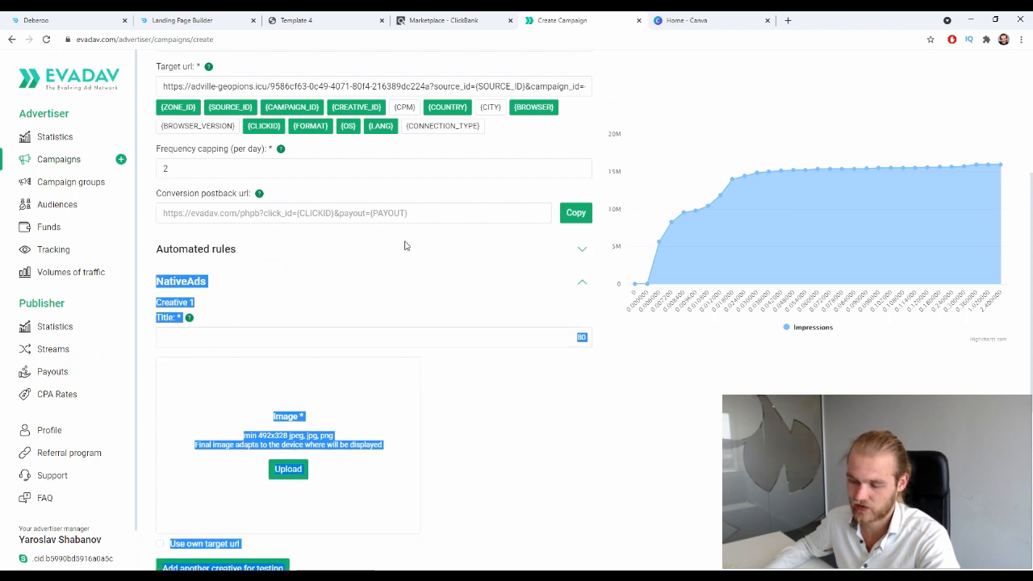
{"action": "left_click", "coordinate": [438, 260]}
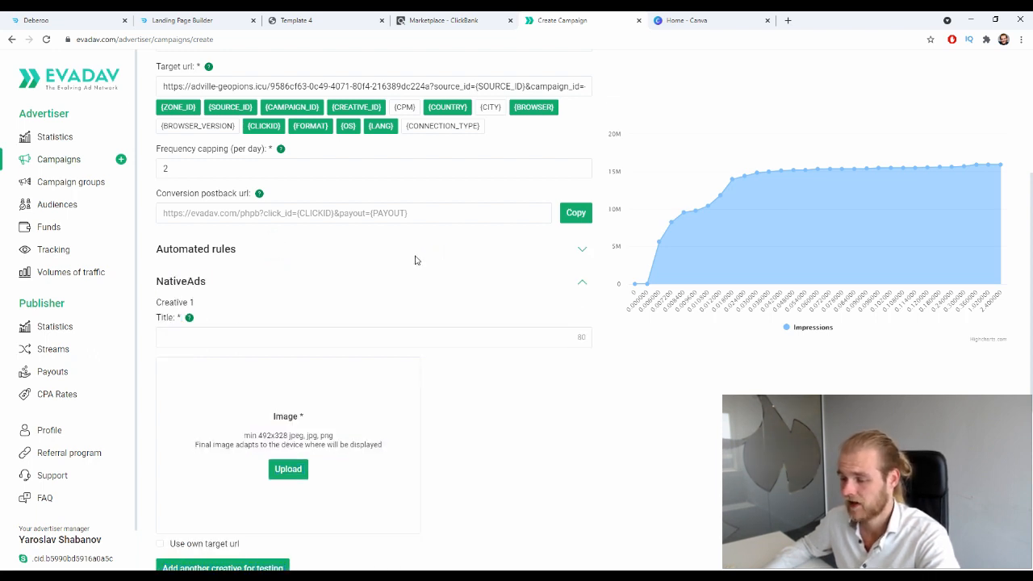
Step: Title Creative 1 of the native ads "New Solar Panels Helps You Save Up to 80% Off Your Energy Costs"
{"action": "scroll", "coordinate": [416, 260], "scroll_direction": "down", "scroll_amount": 2}
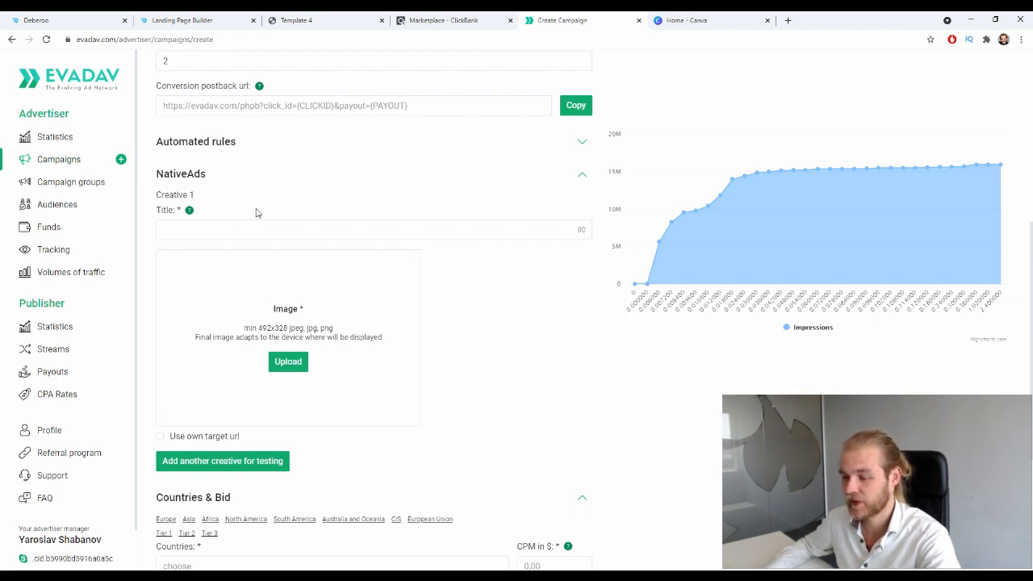
{"action": "left_click_drag", "start_coordinate": [164, 195], "coordinate": [204, 197]}
{"action": "left_click", "coordinate": [539, 353]}
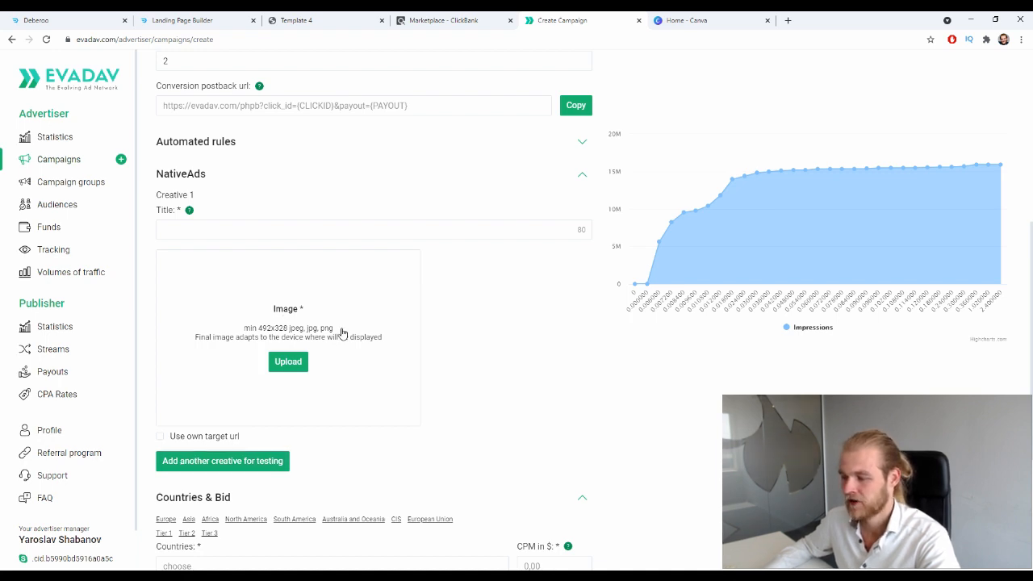
{"action": "left_click", "coordinate": [331, 230]}
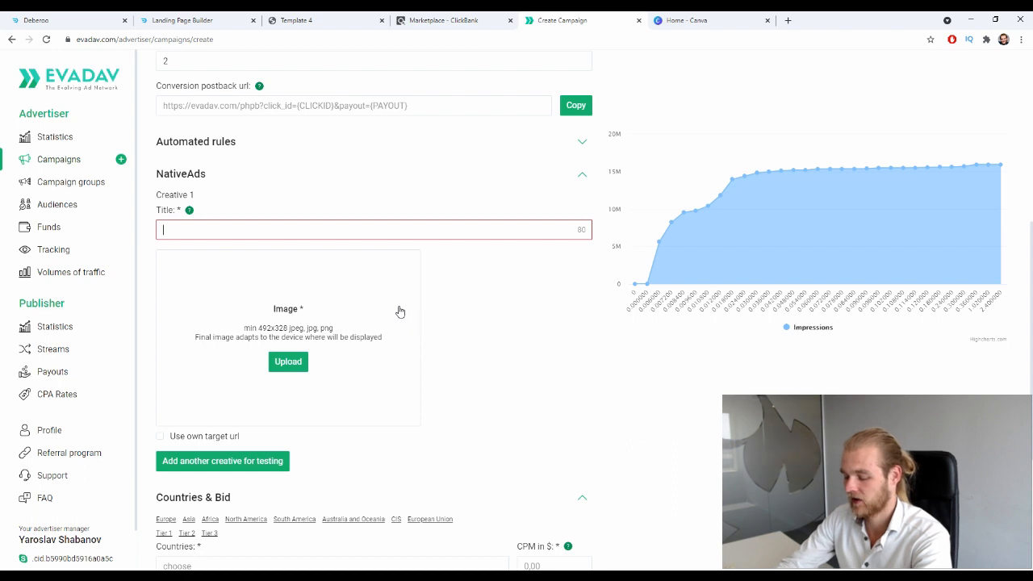
{"action": "type", "text": "New Solar Panels Helps"}
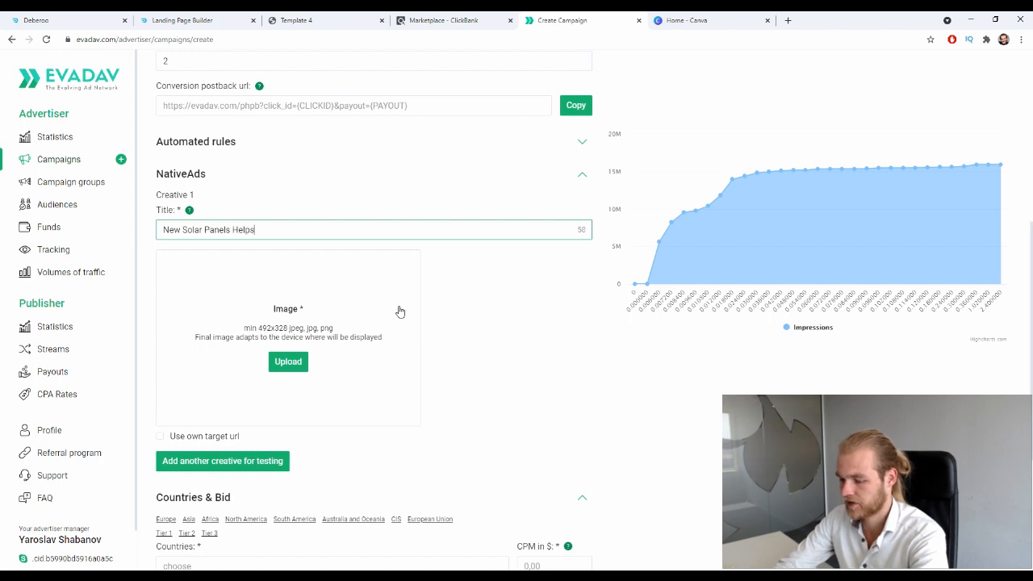
{"action": "type", "text": "You Save Up to 80% Off Your Energy Costs"}
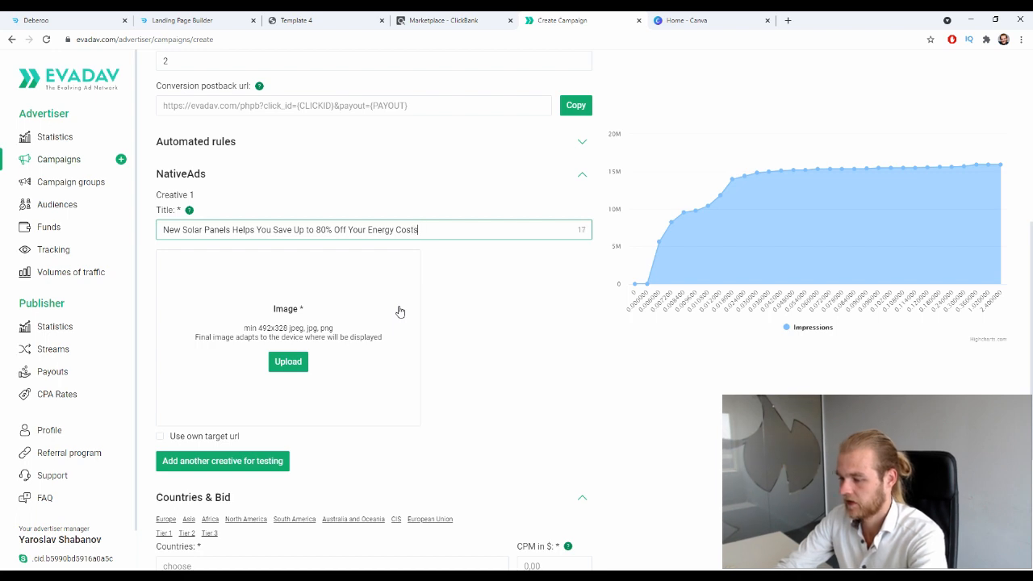
{"action": "left_click", "coordinate": [489, 362]}
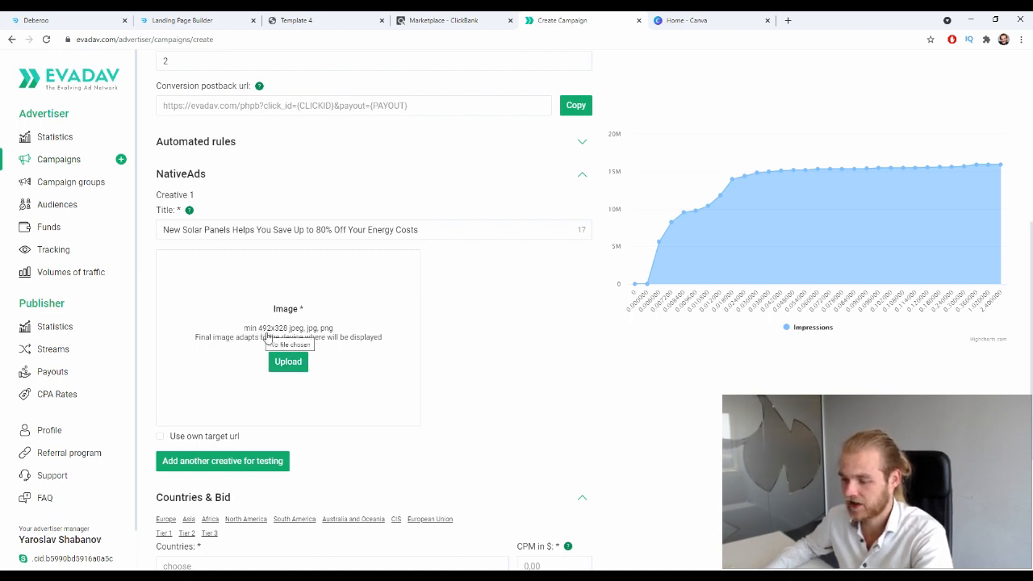
Step: Switch to Canva and create a new custom-size design of 492 x 328 px
{"action": "left_click", "coordinate": [686, 20]}
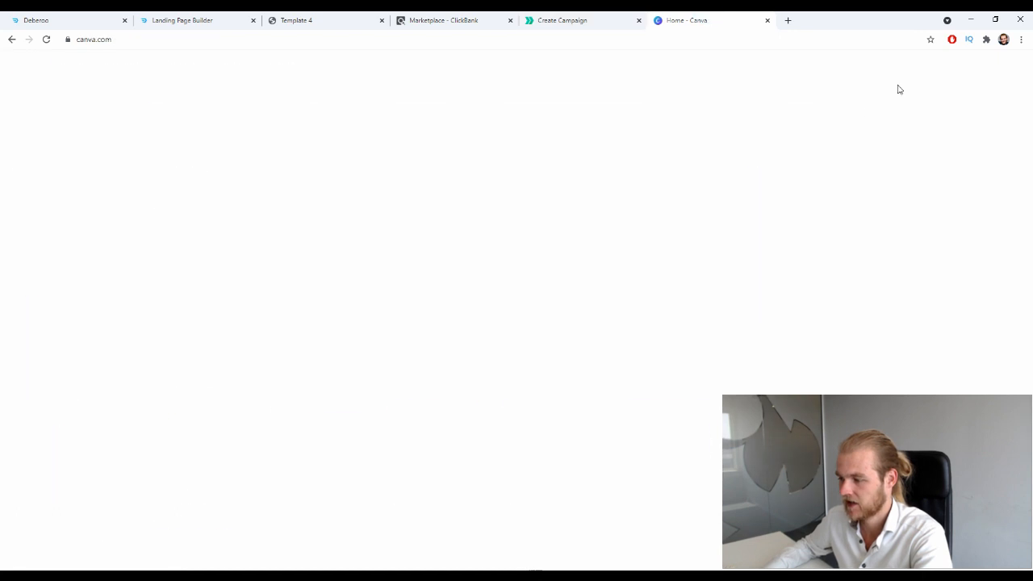
{"action": "left_click", "coordinate": [931, 74]}
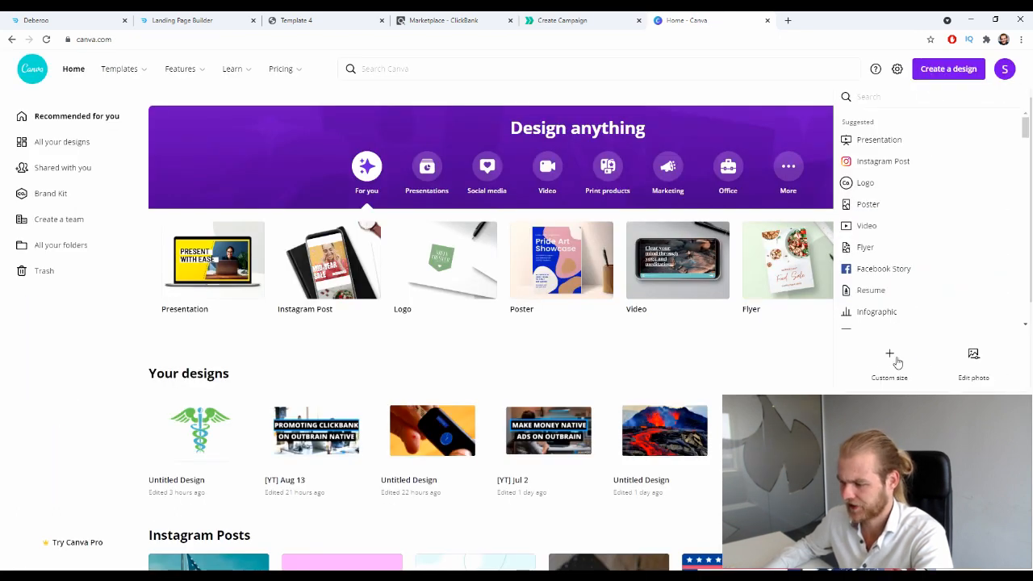
{"action": "left_click", "coordinate": [888, 363]}
{"action": "type", "text": "34"}
{"action": "key", "text": "BackSpace"}
{"action": "key", "text": "BackSpace"}
{"action": "type", "text": "492"}
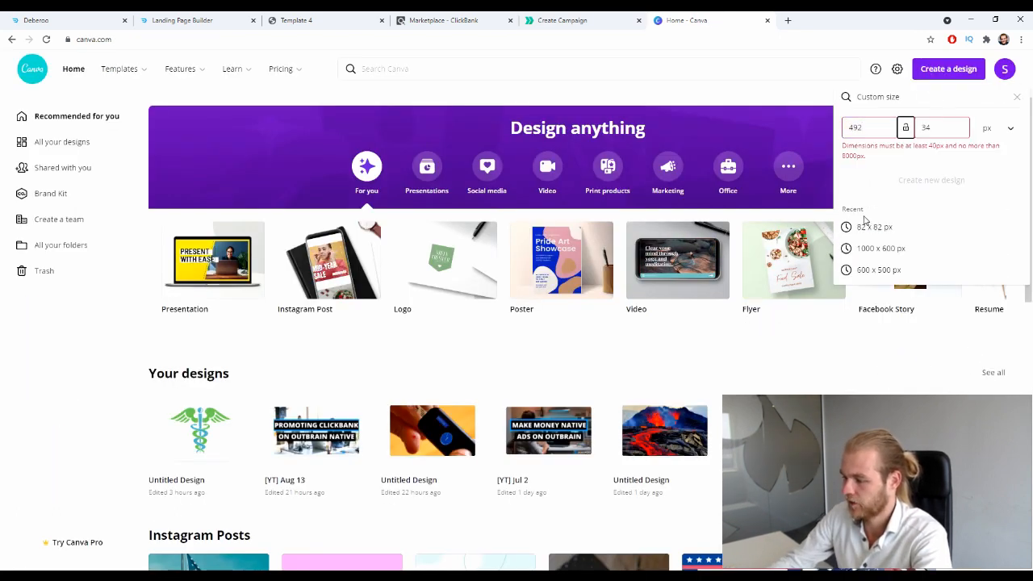
{"action": "key", "text": "Tab"}
{"action": "type", "text": "328"}
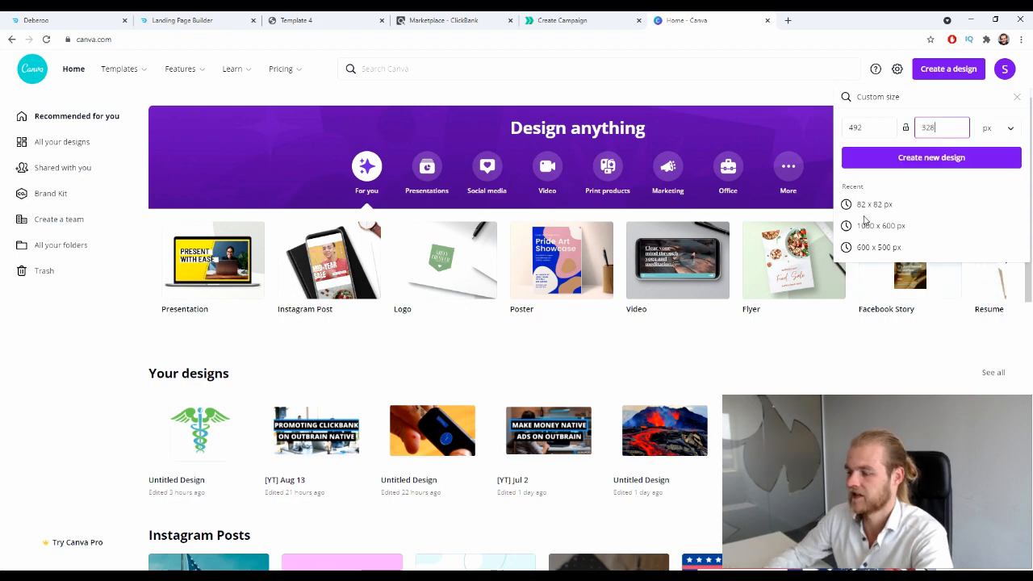
{"action": "key", "text": "Return"}
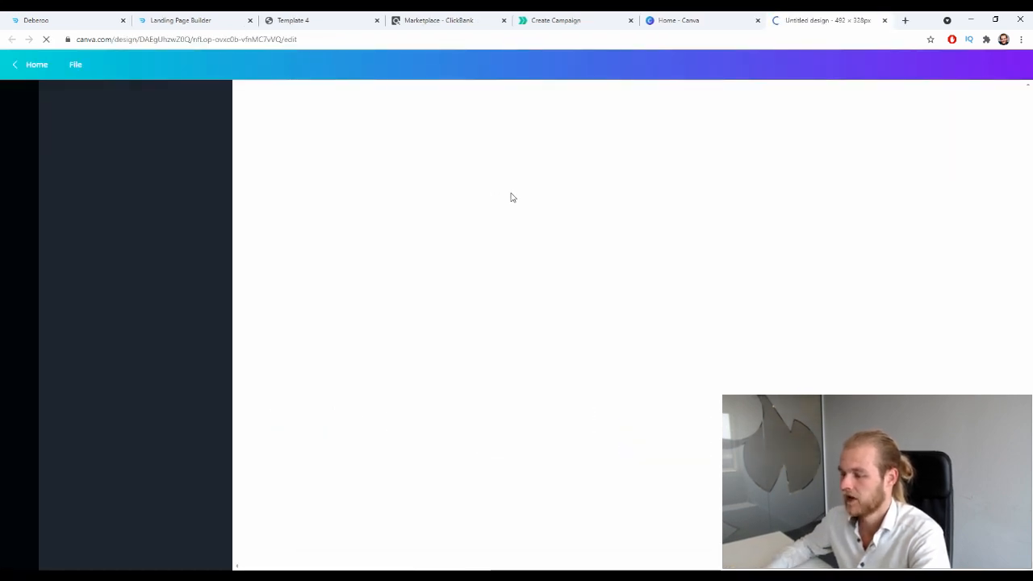
Step: Search Google for "solar panels" in a new browser tab and show the image results
{"action": "left_click", "coordinate": [906, 20]}
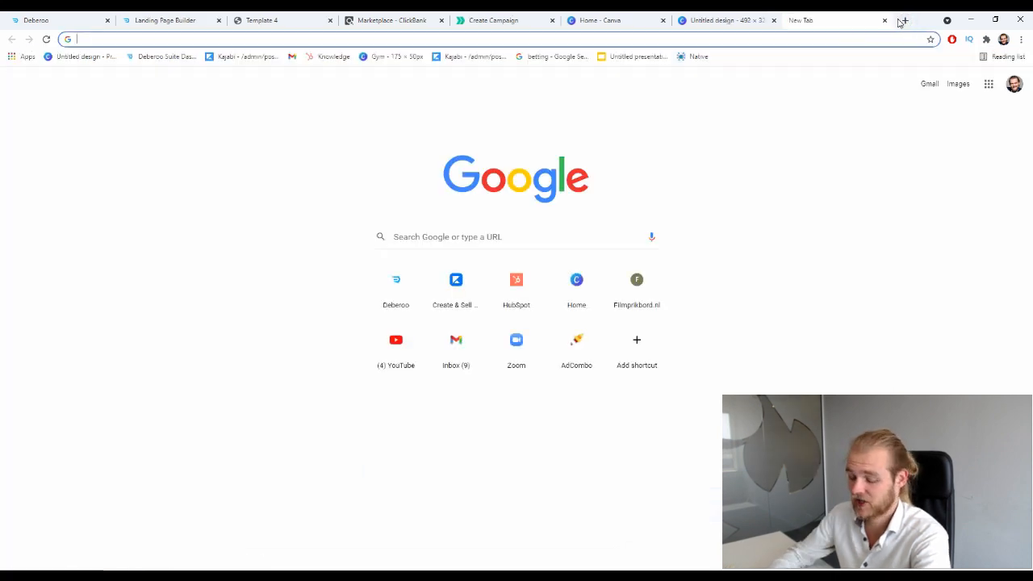
{"action": "type", "text": "solar "}
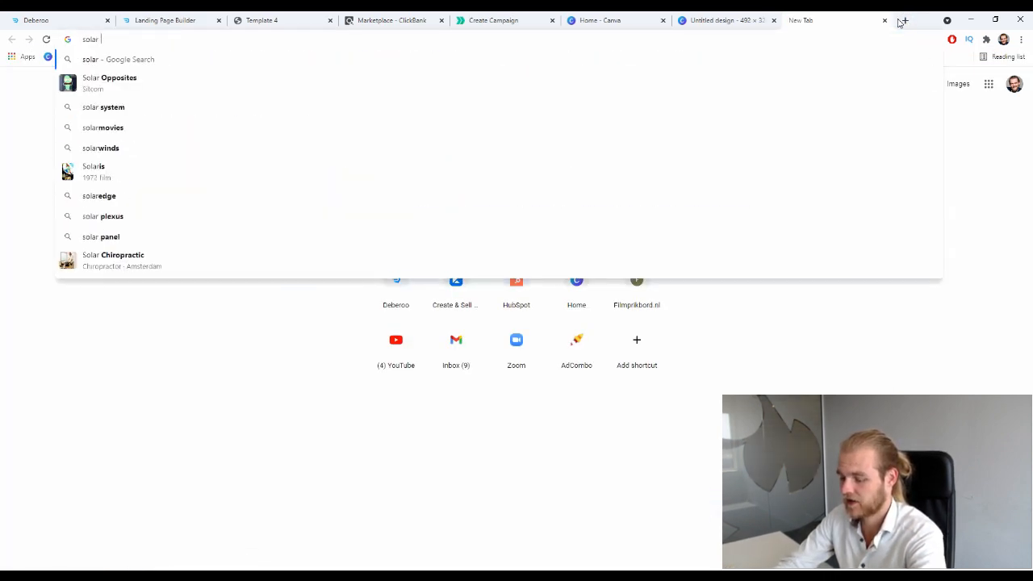
{"action": "type", "text": "panels"}
{"action": "key", "text": "Return"}
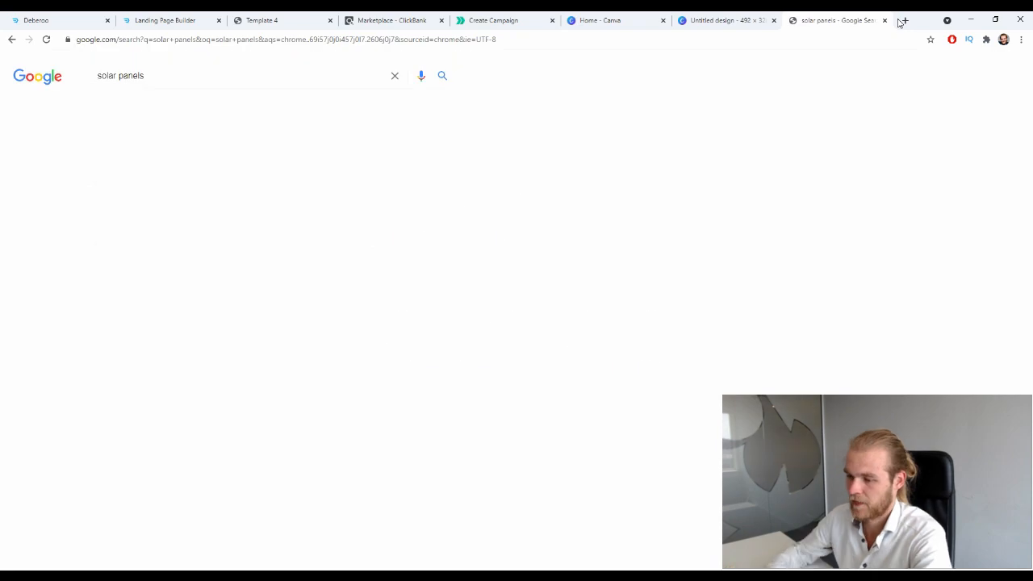
{"action": "left_click", "coordinate": [139, 107]}
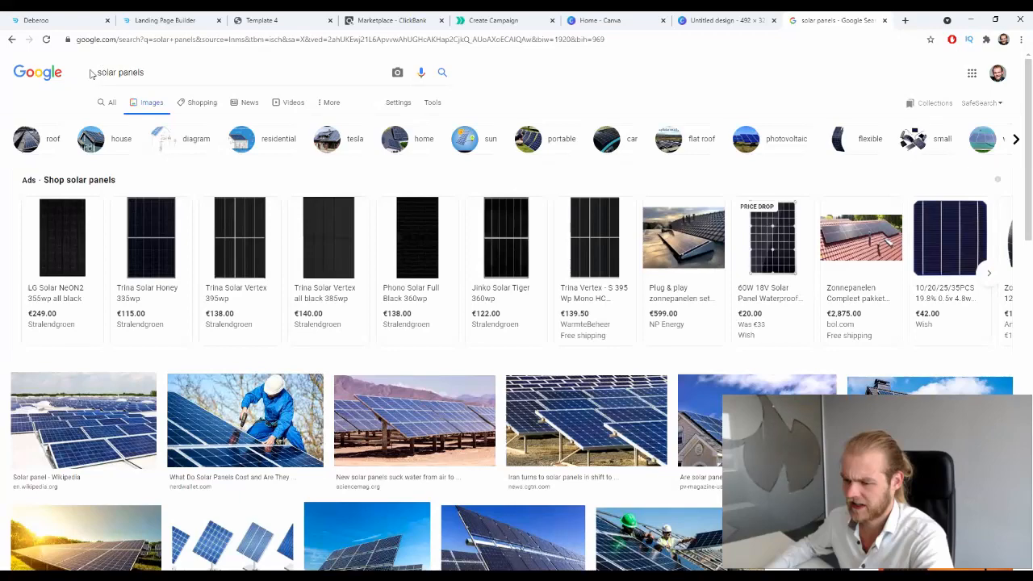
Step: Refine the image search to "wierd solar panels"
{"action": "left_click", "coordinate": [91, 74]}
{"action": "type", "text": "wierd"}
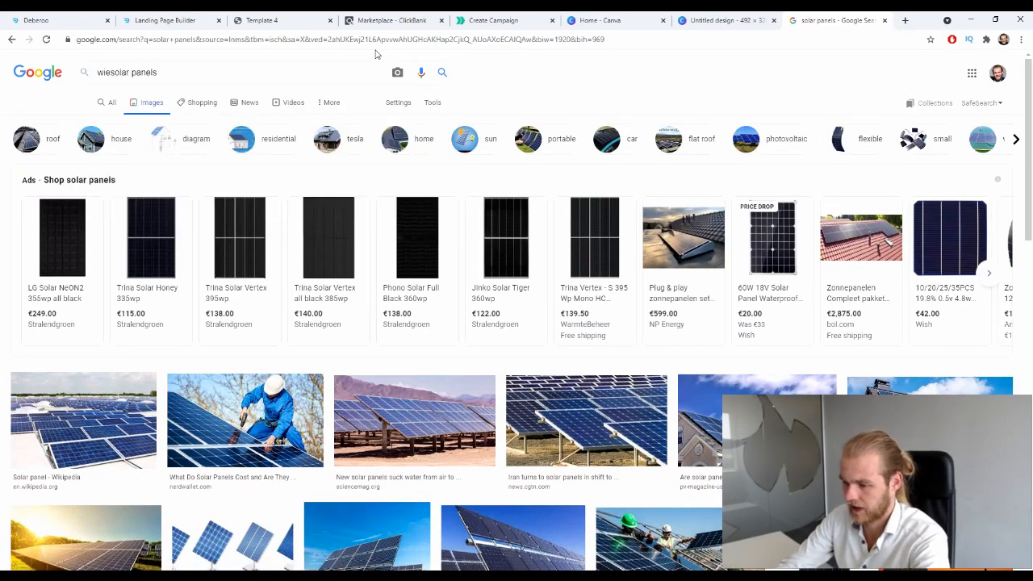
{"action": "key", "text": "Return"}
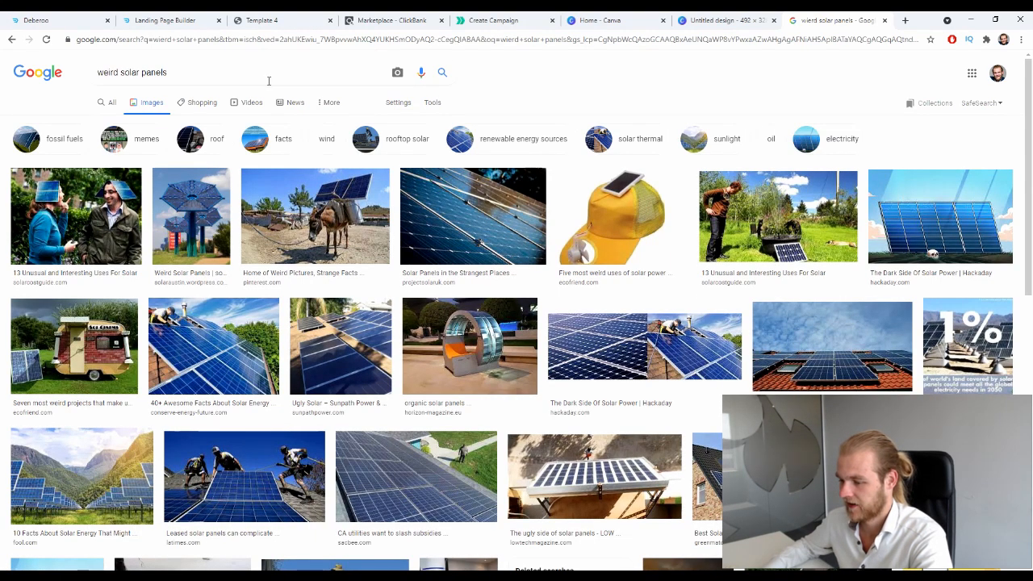
Step: Preview the image of the donkey carrying solar panels at larger size and close the preview
{"action": "scroll", "coordinate": [274, 105], "scroll_direction": "down", "scroll_amount": 1}
{"action": "left_click", "coordinate": [305, 138]}
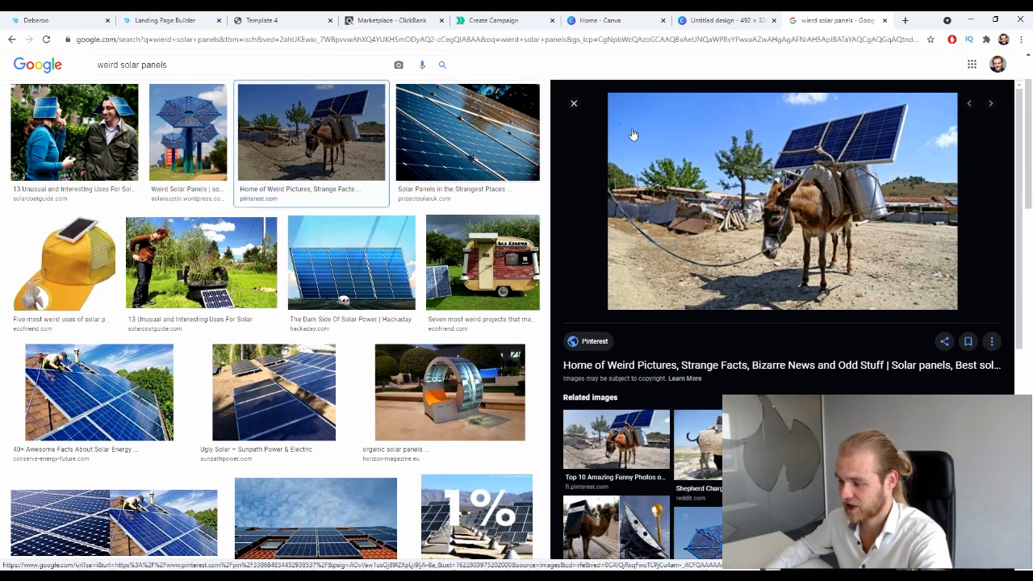
{"action": "left_click", "coordinate": [579, 106]}
Step: Look through the weird solar panel image results for an eye-catching picture for the ad
{"action": "scroll", "coordinate": [592, 122], "scroll_direction": "down", "scroll_amount": 2}
{"action": "scroll", "coordinate": [592, 123], "scroll_direction": "down", "scroll_amount": 10}
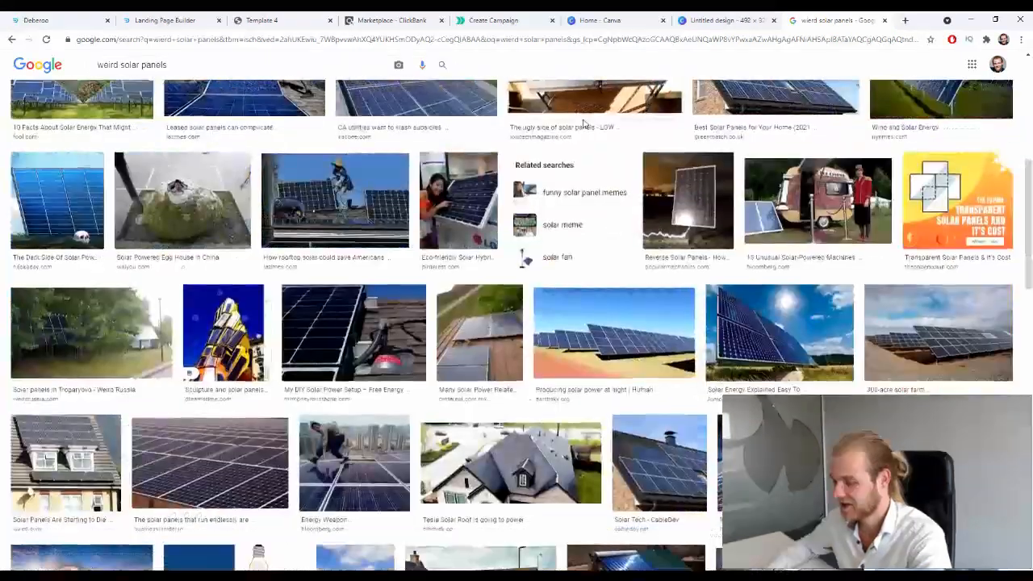
{"action": "scroll", "coordinate": [581, 122], "scroll_direction": "up", "scroll_amount": 1}
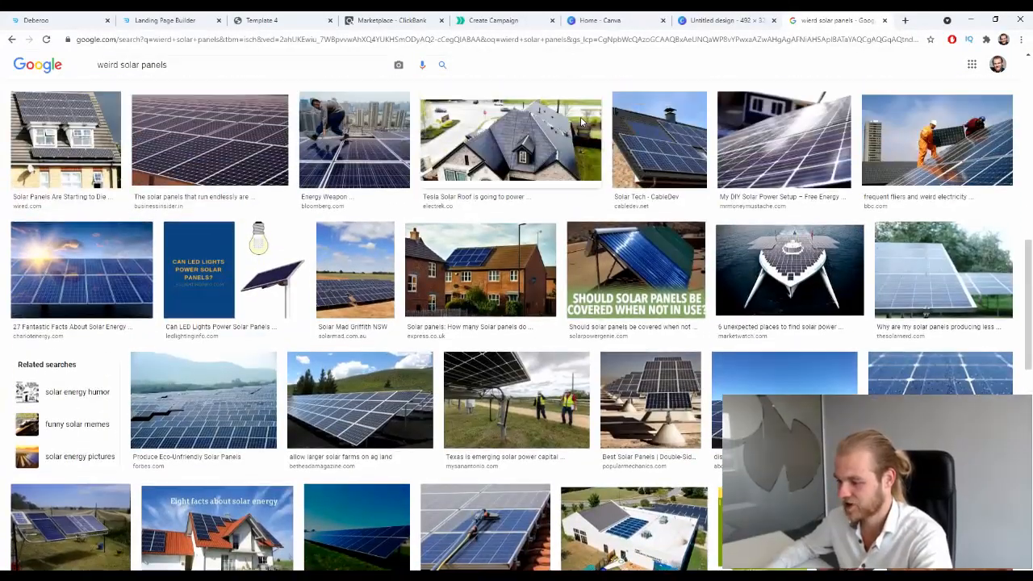
{"action": "scroll", "coordinate": [581, 123], "scroll_direction": "down", "scroll_amount": 2}
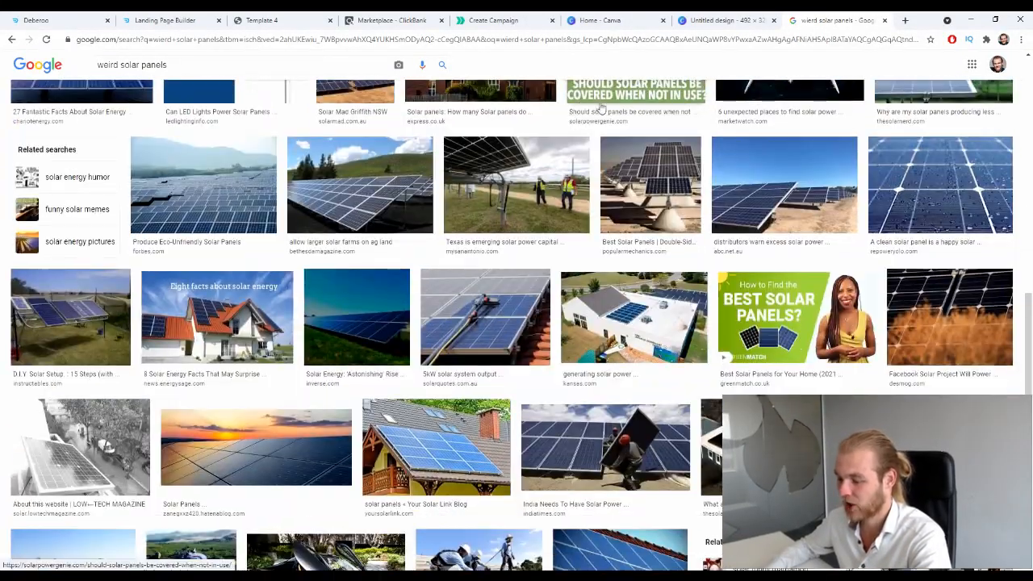
{"action": "scroll", "coordinate": [605, 108], "scroll_direction": "down", "scroll_amount": 1}
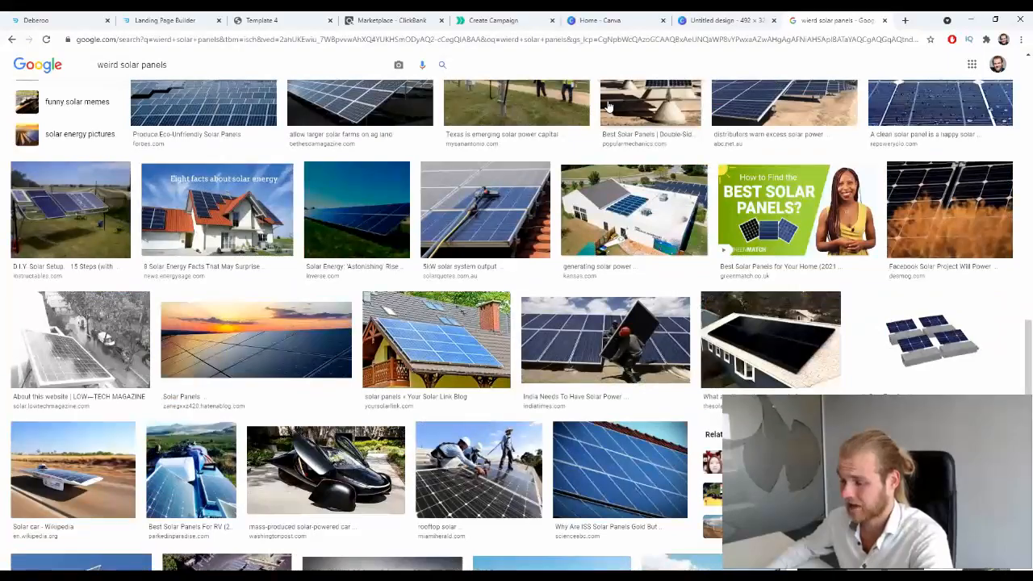
{"action": "scroll", "coordinate": [609, 107], "scroll_direction": "down", "scroll_amount": 2}
{"action": "scroll", "coordinate": [611, 107], "scroll_direction": "down", "scroll_amount": 3}
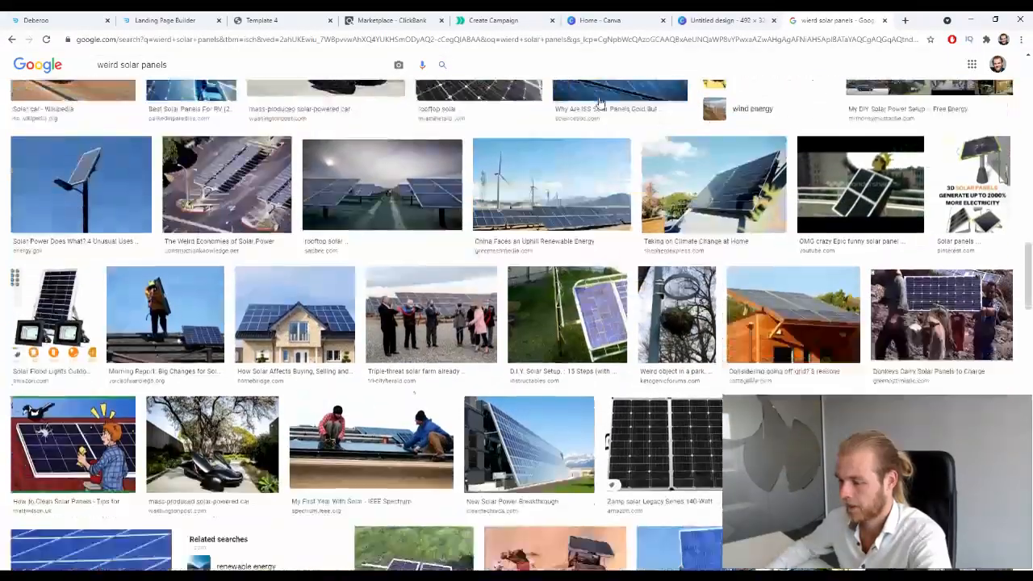
{"action": "scroll", "coordinate": [597, 105], "scroll_direction": "down", "scroll_amount": 8}
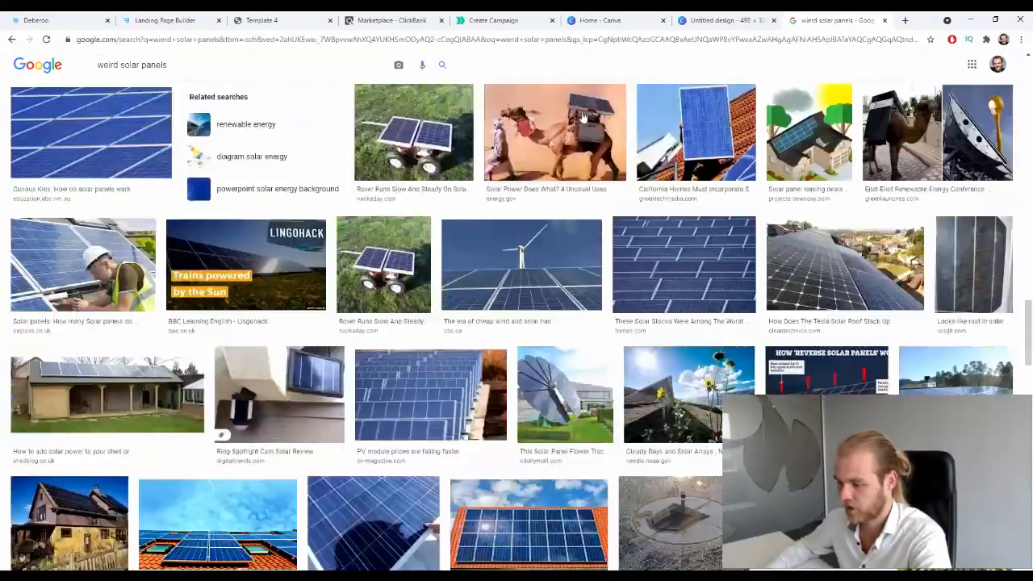
{"action": "scroll", "coordinate": [581, 113], "scroll_direction": "down", "scroll_amount": 6}
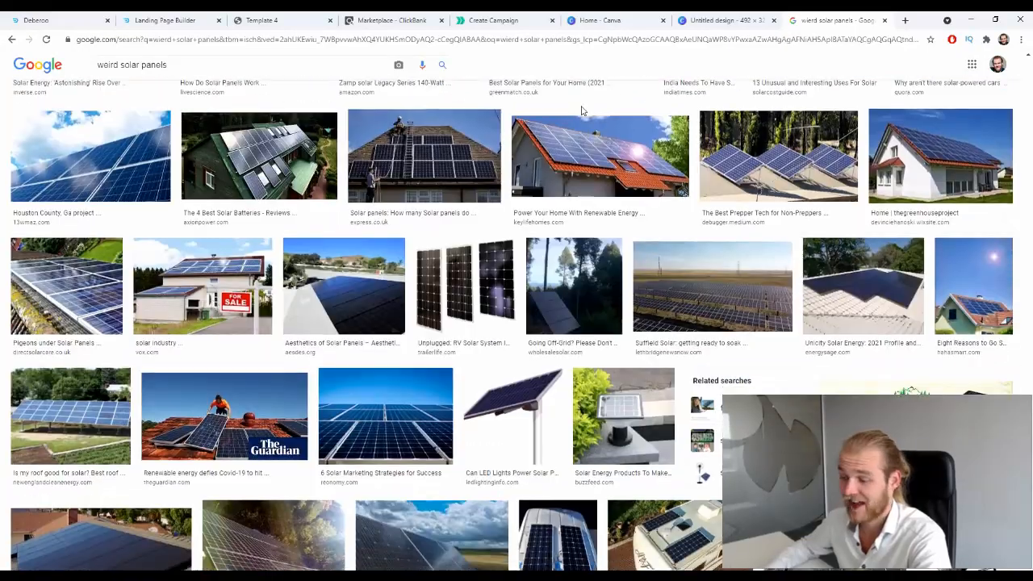
{"action": "scroll", "coordinate": [581, 113], "scroll_direction": "down", "scroll_amount": 8}
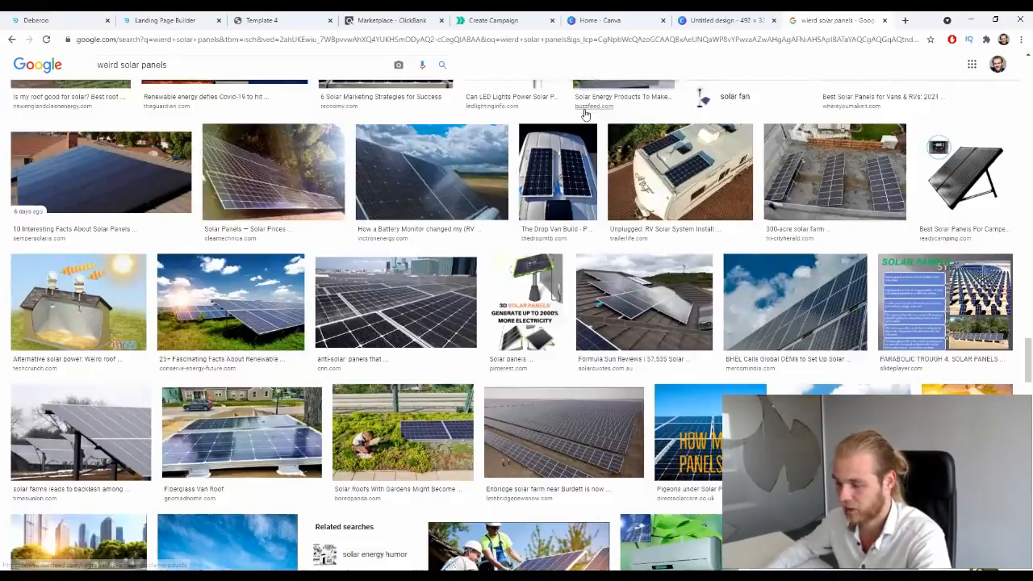
{"action": "scroll", "coordinate": [578, 120], "scroll_direction": "down", "scroll_amount": 3}
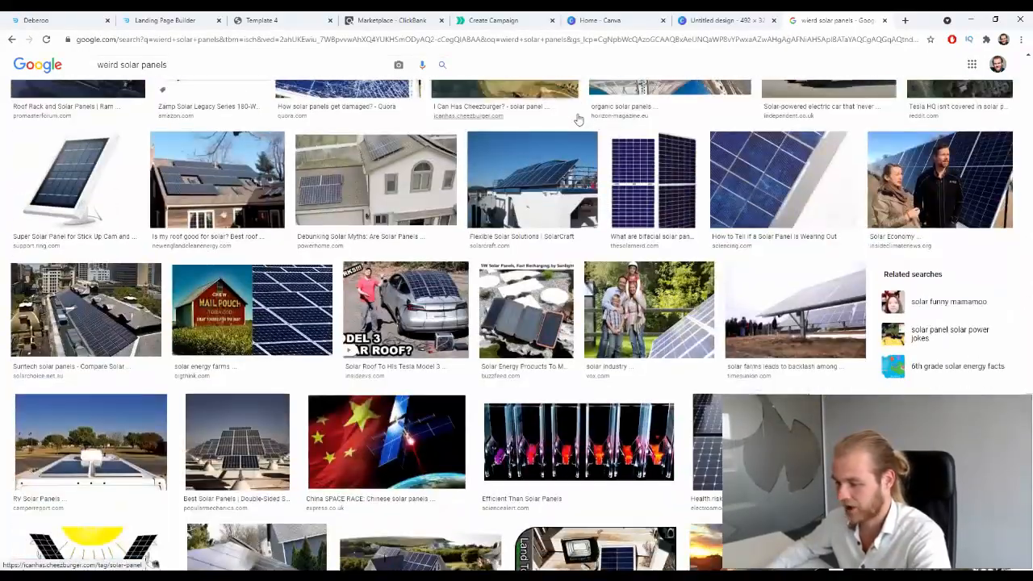
{"action": "scroll", "coordinate": [578, 121], "scroll_direction": "down", "scroll_amount": 5}
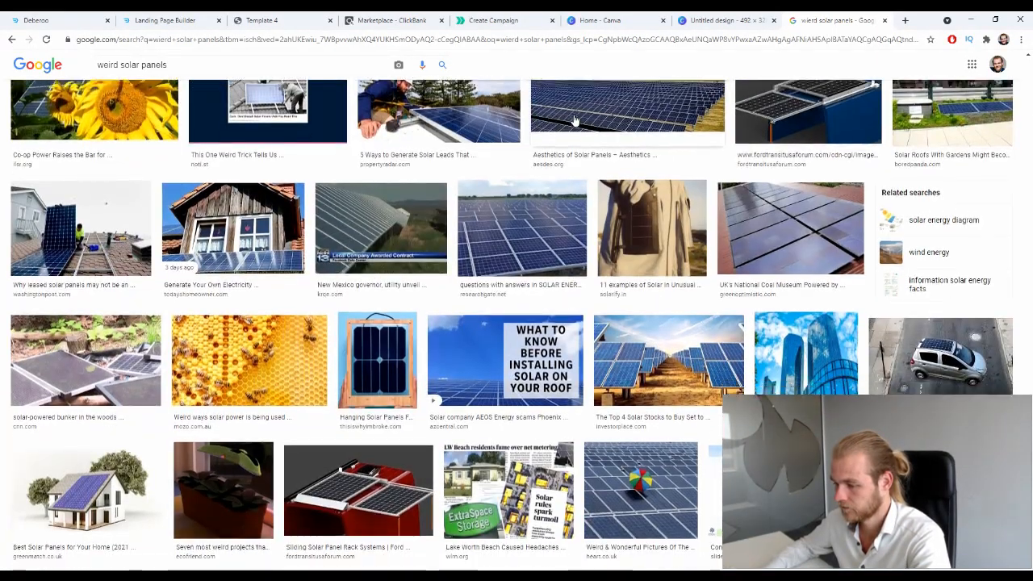
{"action": "scroll", "coordinate": [572, 119], "scroll_direction": "down", "scroll_amount": 3}
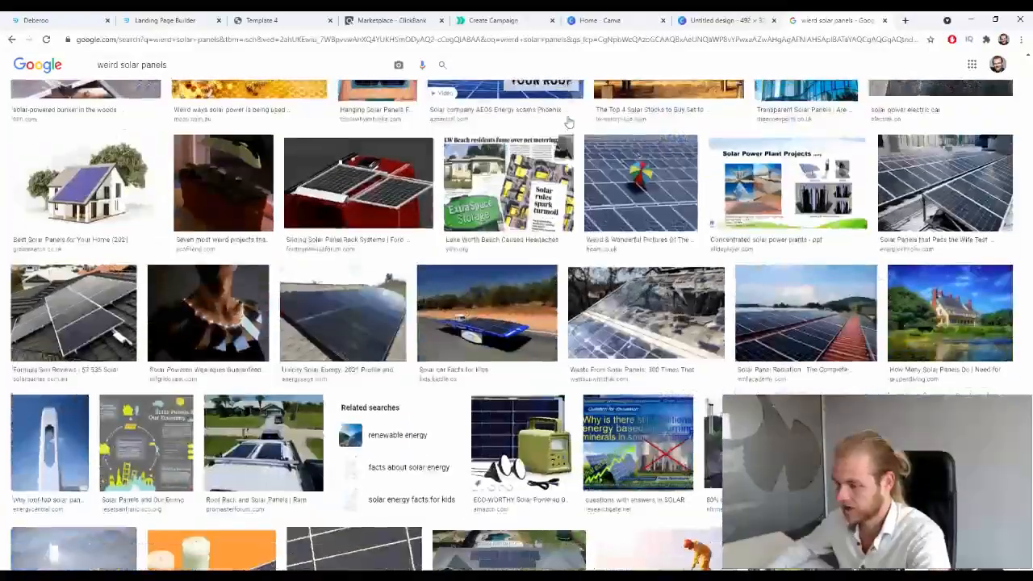
{"action": "scroll", "coordinate": [567, 119], "scroll_direction": "down", "scroll_amount": 10}
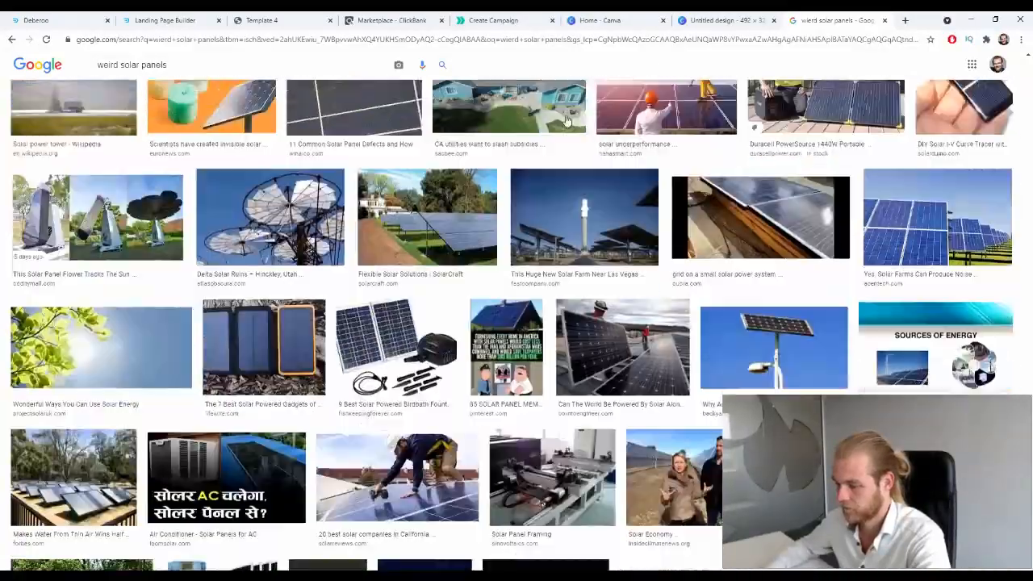
{"action": "scroll", "coordinate": [568, 119], "scroll_direction": "down", "scroll_amount": 10}
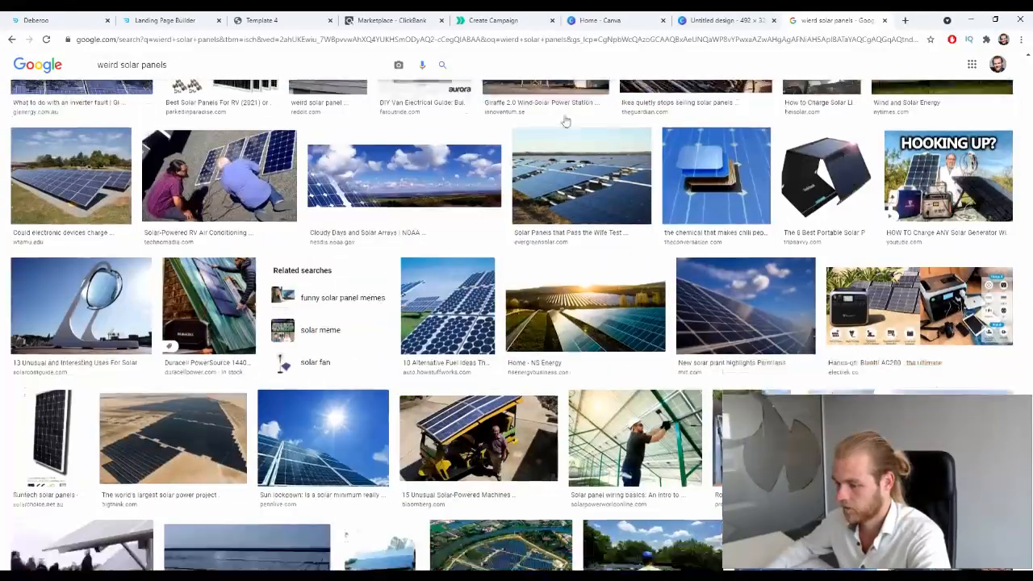
{"action": "scroll", "coordinate": [566, 117], "scroll_direction": "down", "scroll_amount": 5}
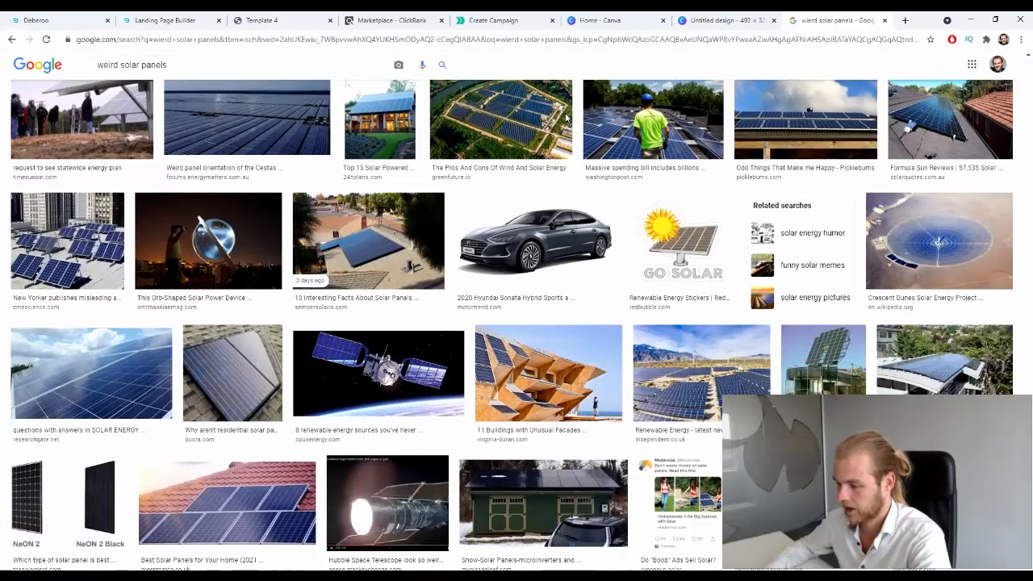
{"action": "scroll", "coordinate": [563, 121], "scroll_direction": "down", "scroll_amount": 2}
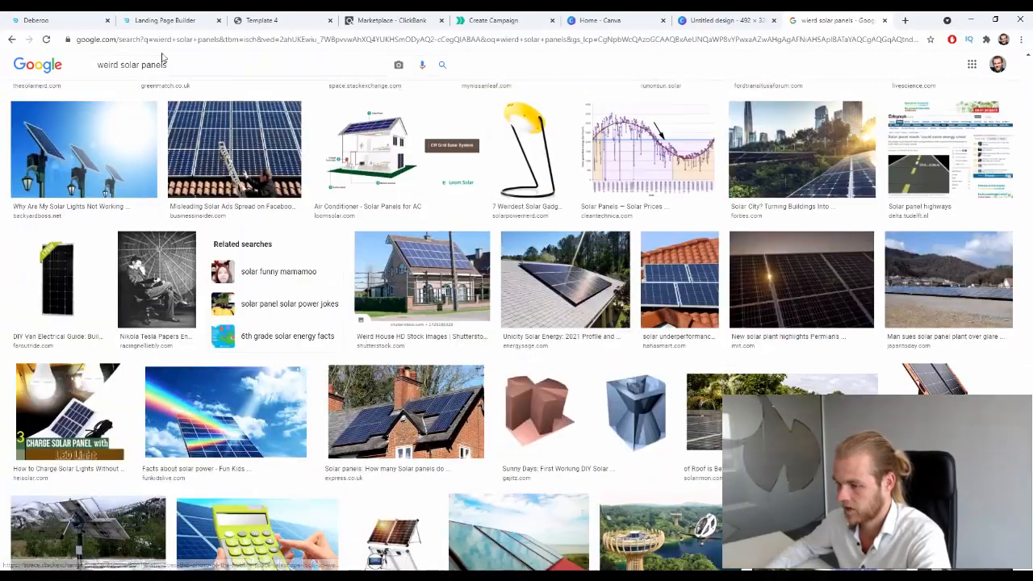
Step: Refine the image search to "weird shaped solar panels" and look through the results
{"action": "left_click", "coordinate": [123, 65]}
{"action": "type", "text": "shap"}
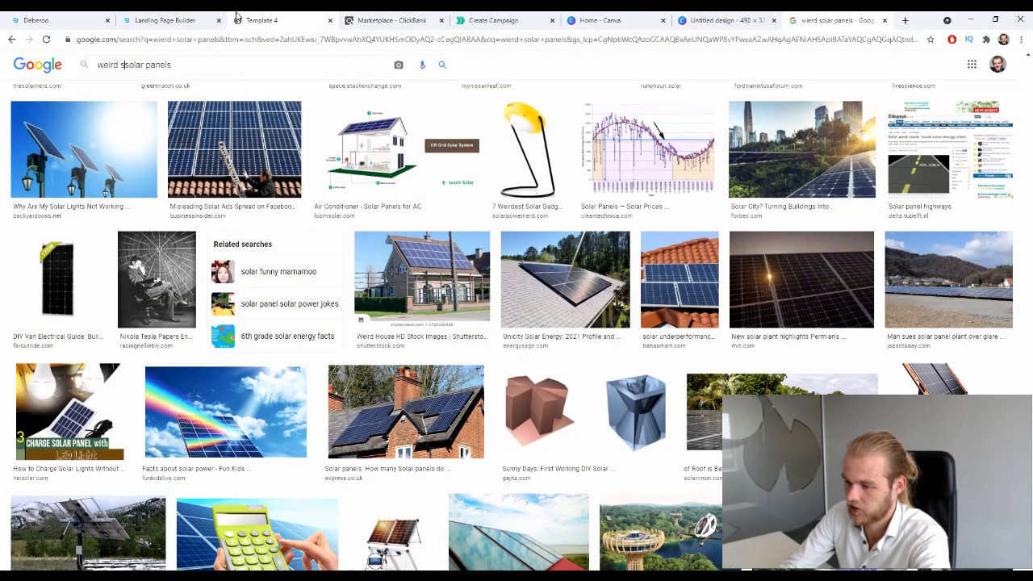
{"action": "type", "text": "ed"}
{"action": "key", "text": "Return"}
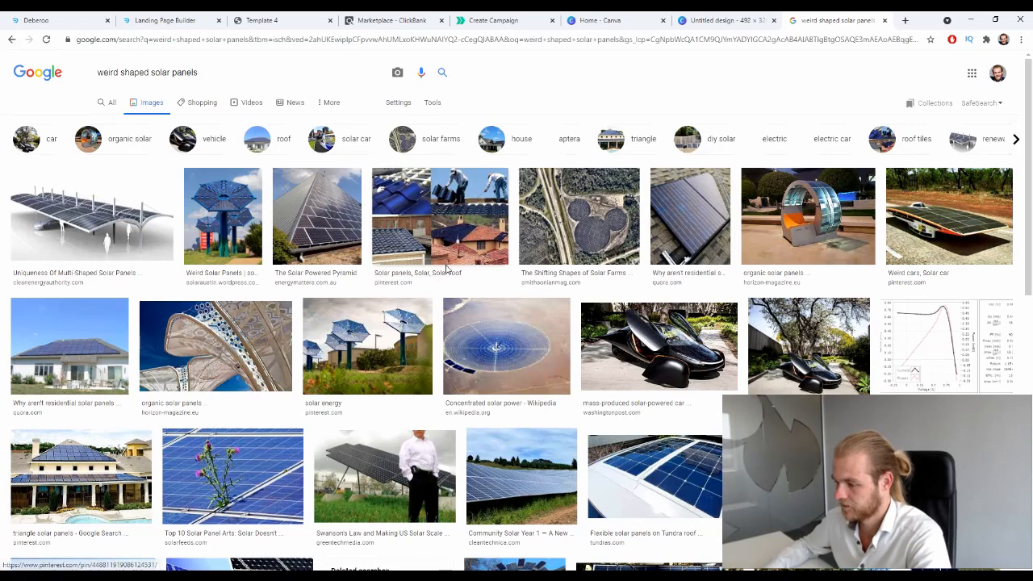
{"action": "scroll", "coordinate": [446, 265], "scroll_direction": "down", "scroll_amount": 1}
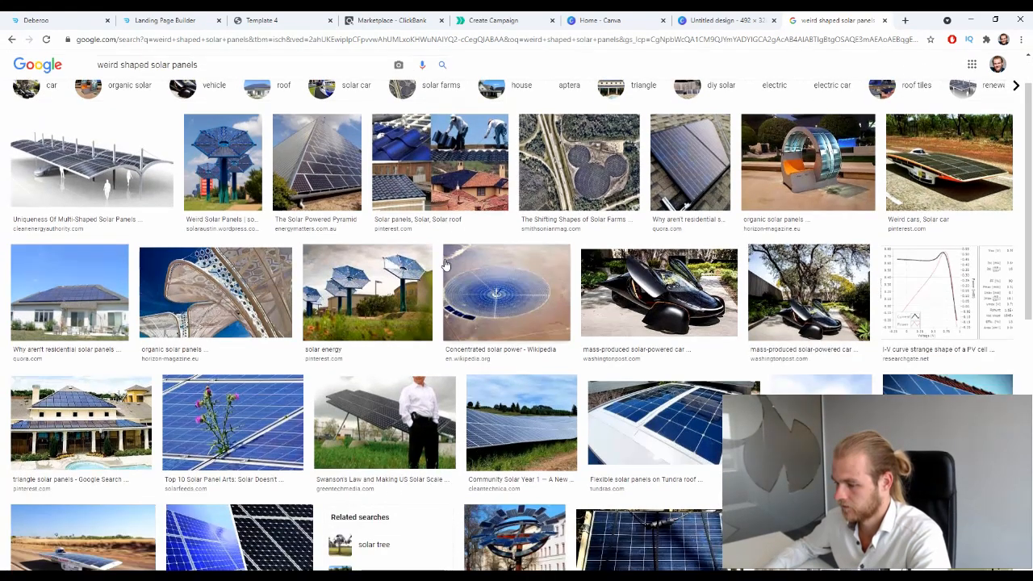
{"action": "scroll", "coordinate": [445, 266], "scroll_direction": "down", "scroll_amount": 1}
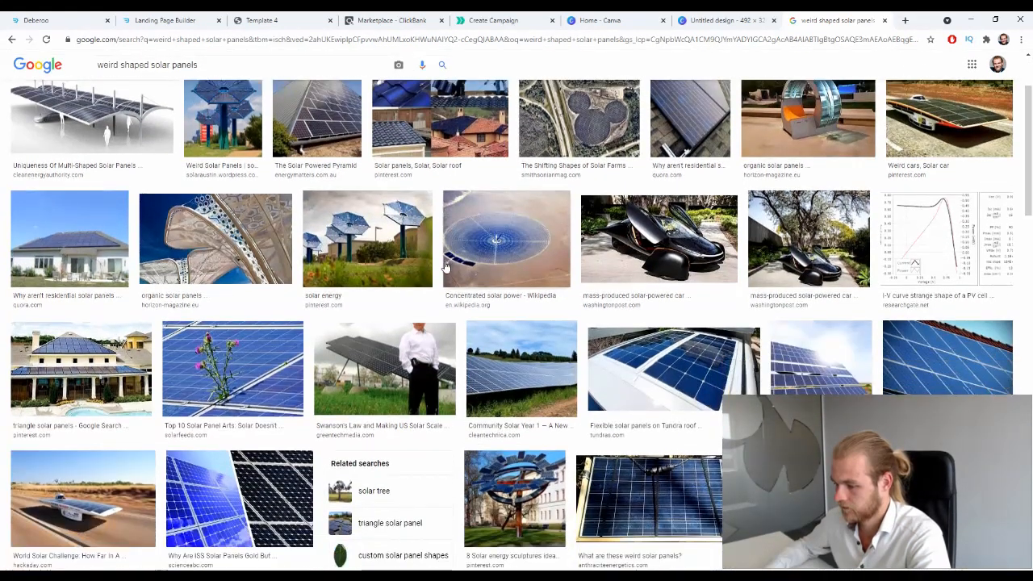
{"action": "scroll", "coordinate": [445, 266], "scroll_direction": "down", "scroll_amount": 2}
{"action": "scroll", "coordinate": [446, 265], "scroll_direction": "down", "scroll_amount": 4}
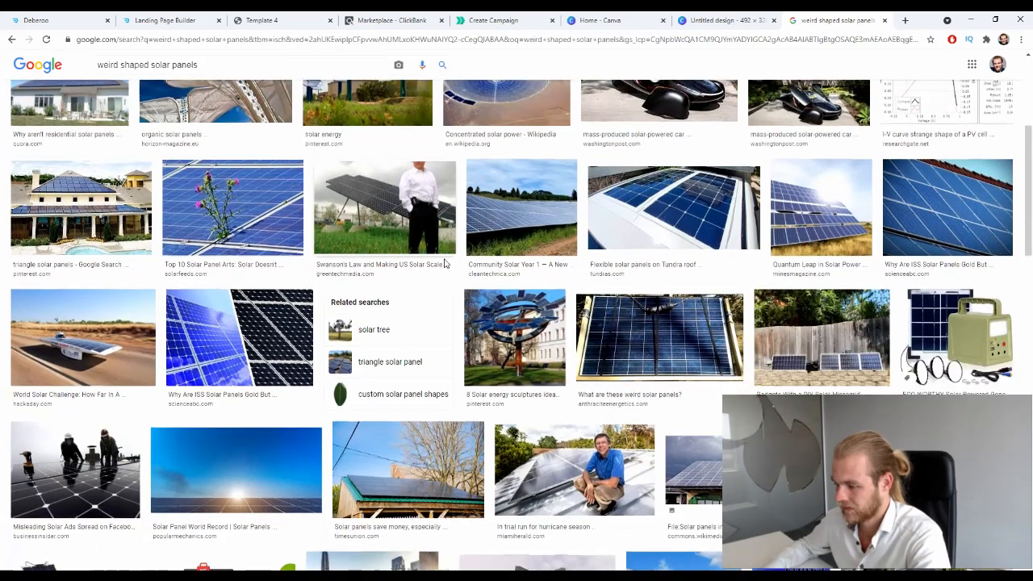
{"action": "scroll", "coordinate": [445, 265], "scroll_direction": "down", "scroll_amount": 3}
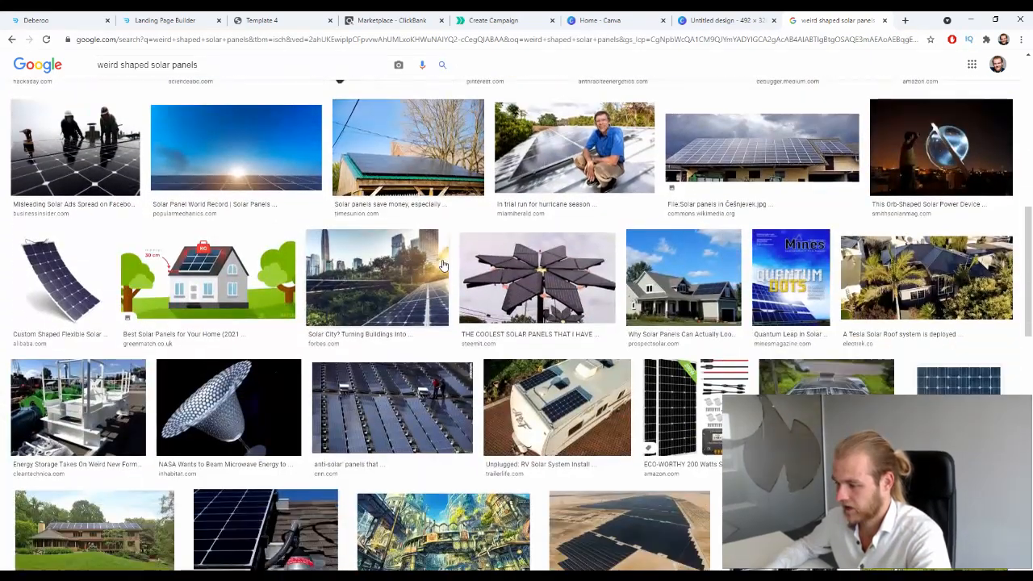
{"action": "scroll", "coordinate": [445, 265], "scroll_direction": "down", "scroll_amount": 1}
{"action": "scroll", "coordinate": [443, 264], "scroll_direction": "down", "scroll_amount": 4}
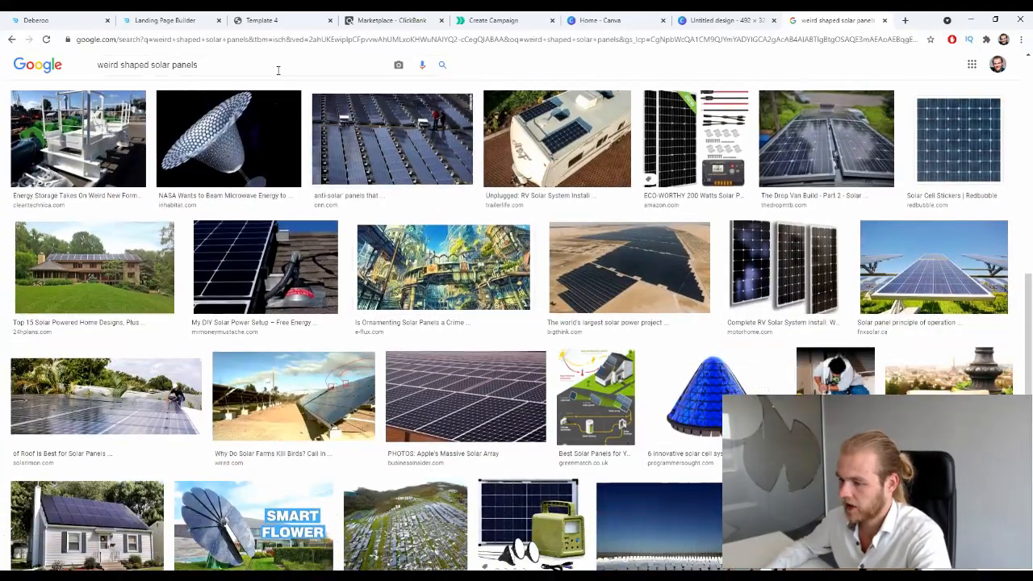
Step: Search the images for "backyard solar panels" and look through the results
{"action": "left_click", "coordinate": [279, 68]}
{"action": "type", "text": "backyard"}
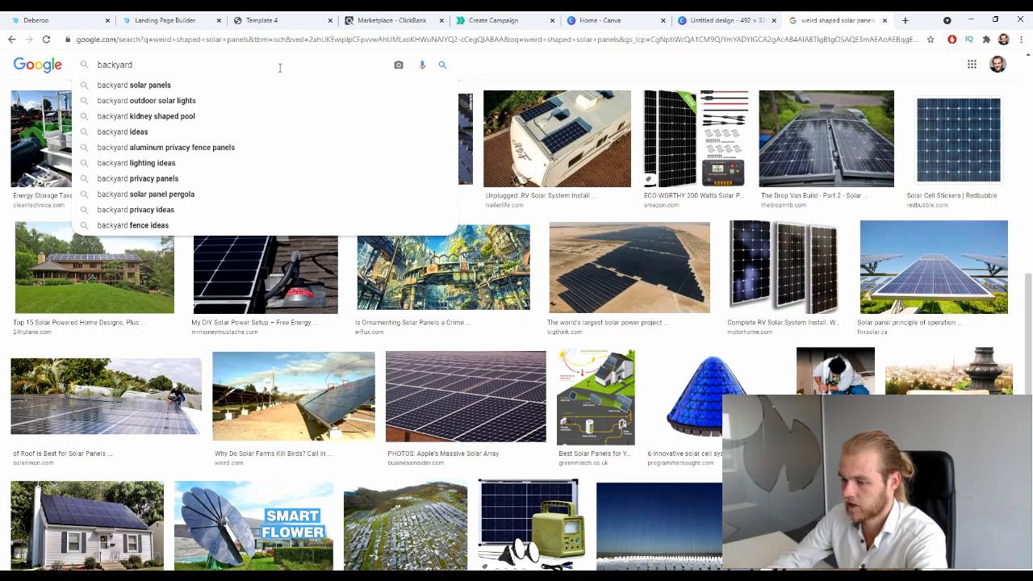
{"action": "type", "text": " solar panels"}
{"action": "key", "text": "Return"}
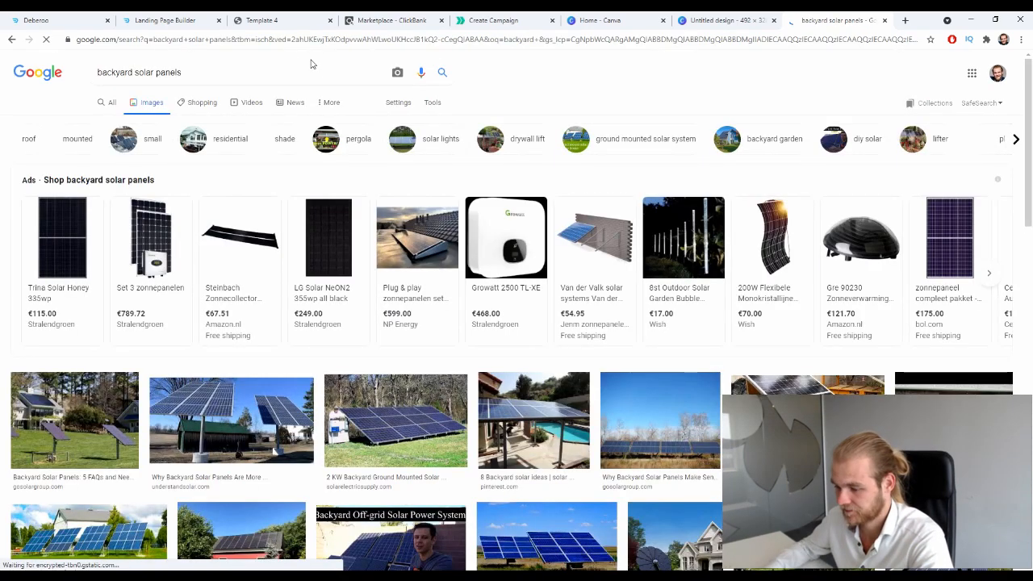
{"action": "scroll", "coordinate": [312, 64], "scroll_direction": "down", "scroll_amount": 3}
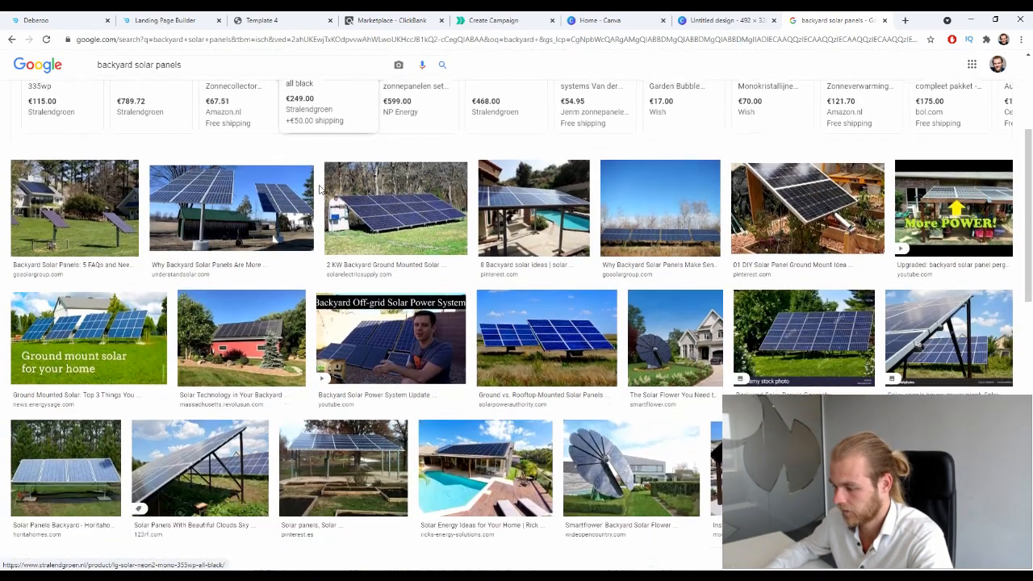
{"action": "scroll", "coordinate": [320, 188], "scroll_direction": "down", "scroll_amount": 4}
{"action": "scroll", "coordinate": [298, 182], "scroll_direction": "up", "scroll_amount": 5}
{"action": "scroll", "coordinate": [274, 176], "scroll_direction": "down", "scroll_amount": 4}
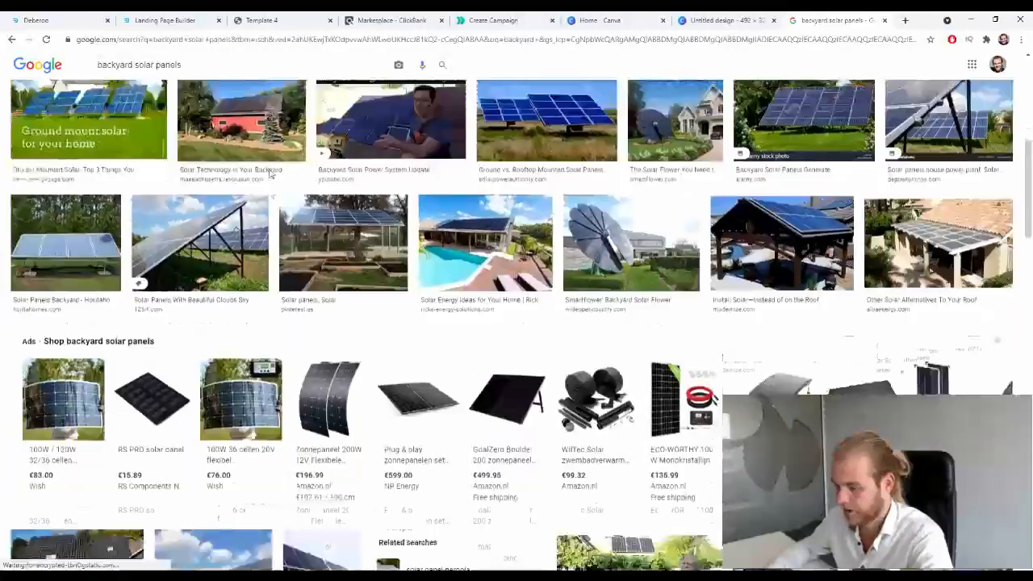
{"action": "scroll", "coordinate": [271, 174], "scroll_direction": "down", "scroll_amount": 4}
Step: Change the image search to "backyard revolution"
{"action": "left_click_drag", "start_coordinate": [183, 65], "coordinate": [126, 63]}
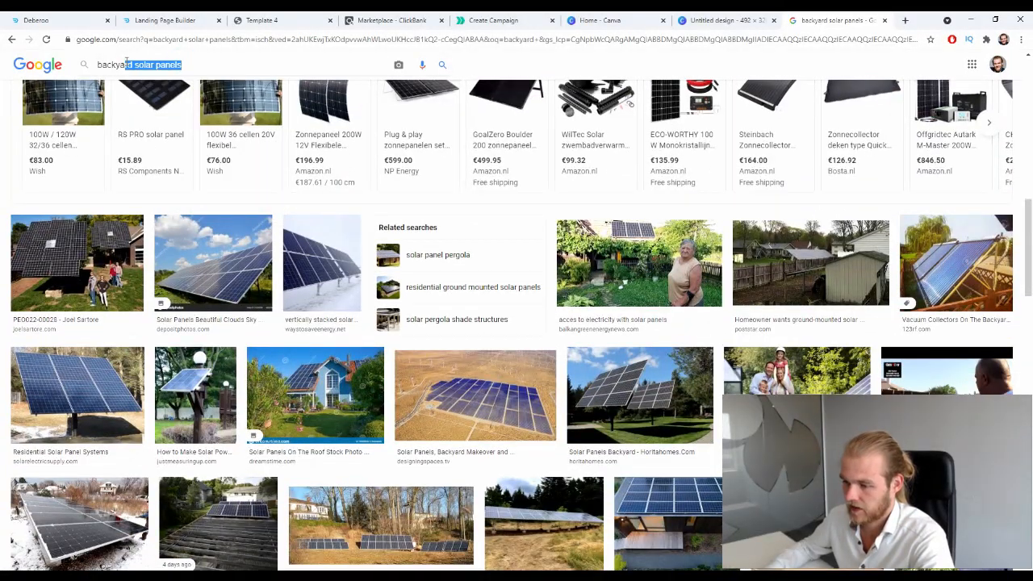
{"action": "key", "text": "BackSpace"}
{"action": "key", "text": "BackSpace"}
{"action": "type", "text": "revo"}
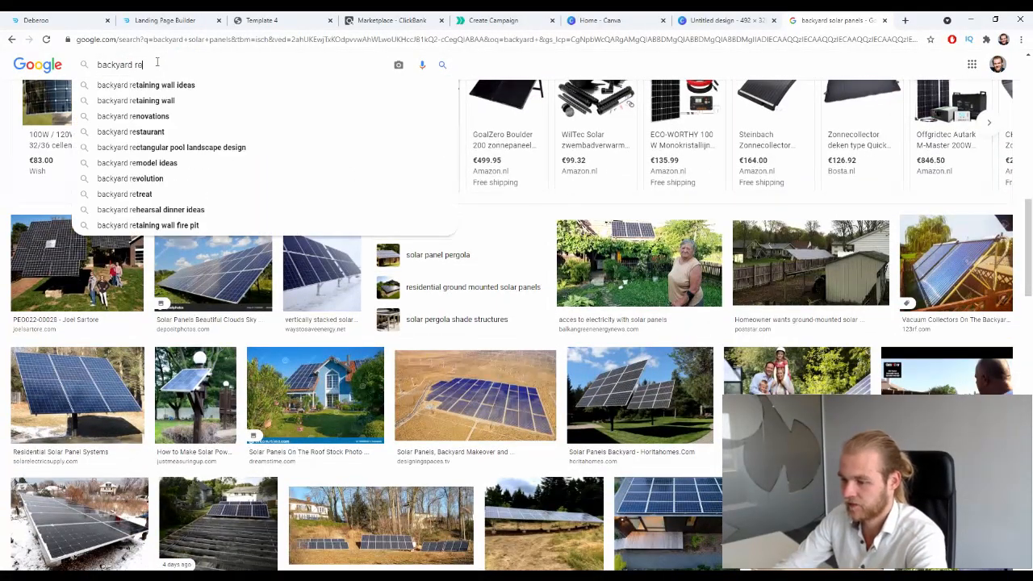
{"action": "type", "text": "lution"}
{"action": "key", "text": "Return"}
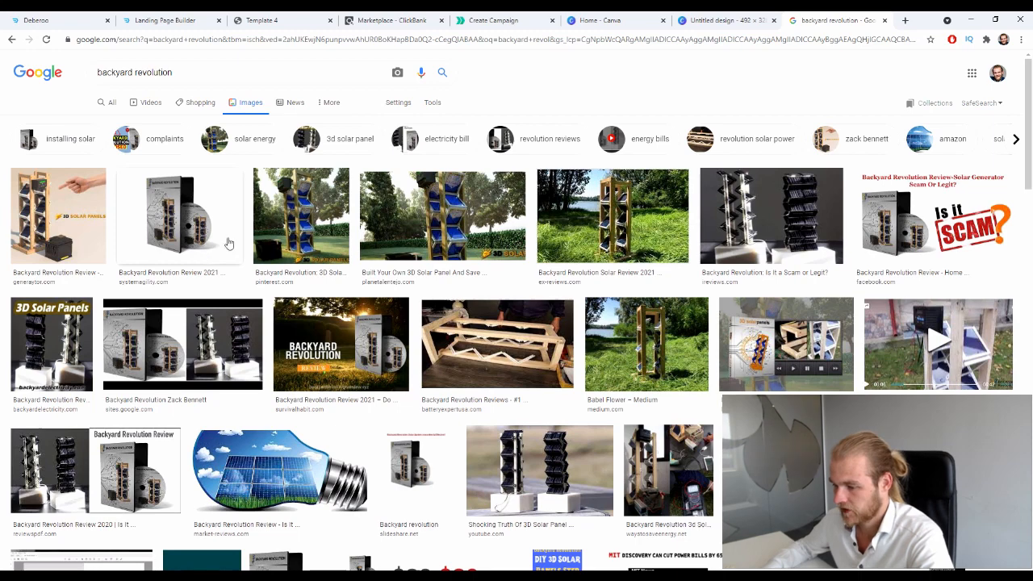
Step: Look through the "backyard revolution" image results, previewing the Planet Alentejo 3D solar panel picture
{"action": "left_click", "coordinate": [395, 218]}
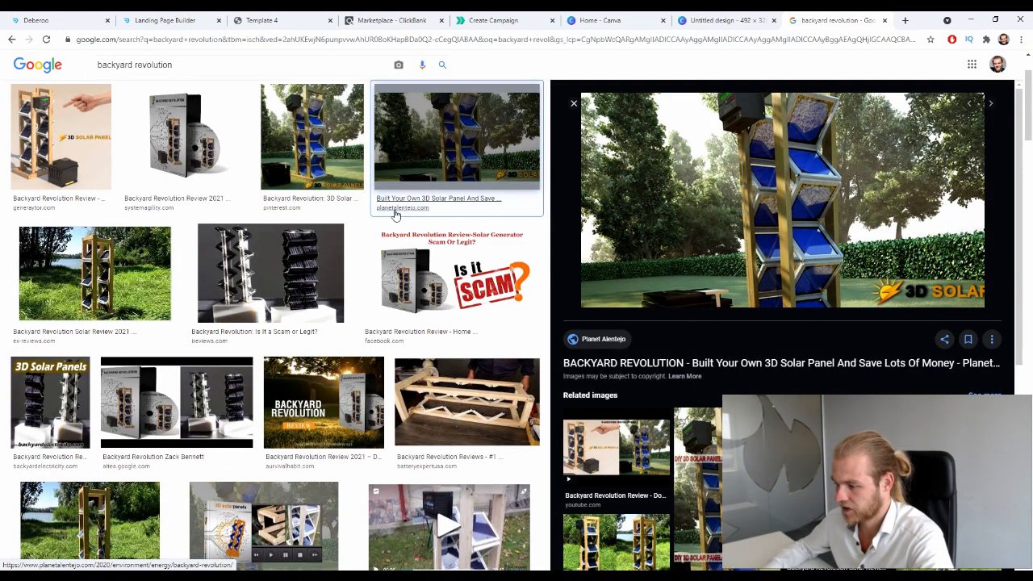
{"action": "left_click", "coordinate": [574, 104]}
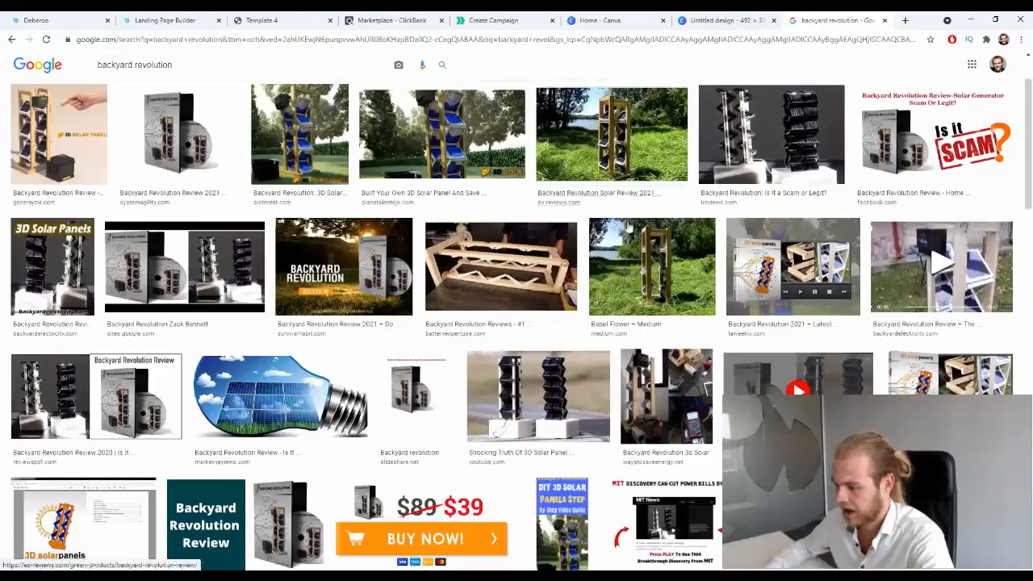
{"action": "scroll", "coordinate": [628, 228], "scroll_direction": "down", "scroll_amount": 3}
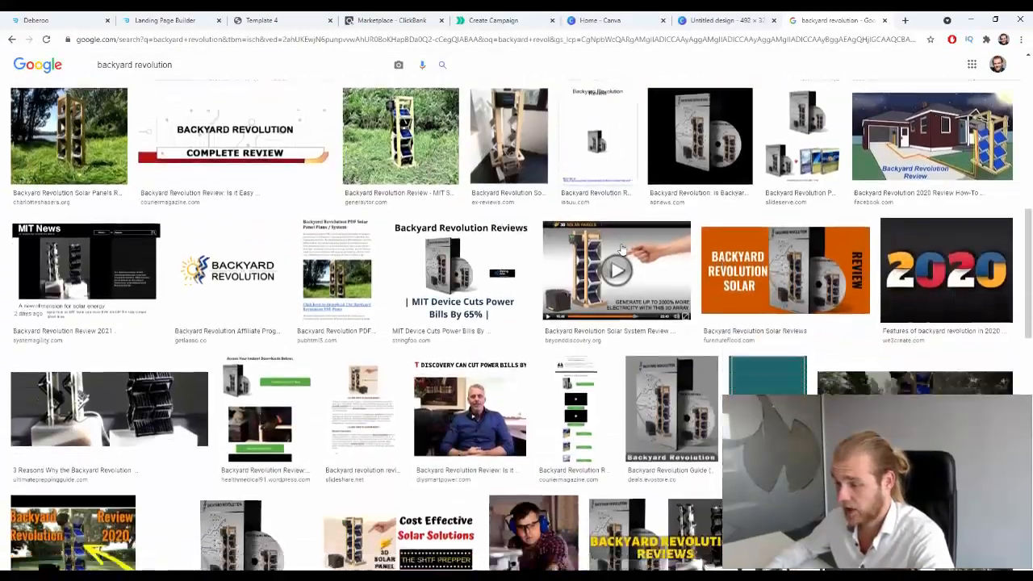
{"action": "scroll", "coordinate": [618, 251], "scroll_direction": "down", "scroll_amount": 3}
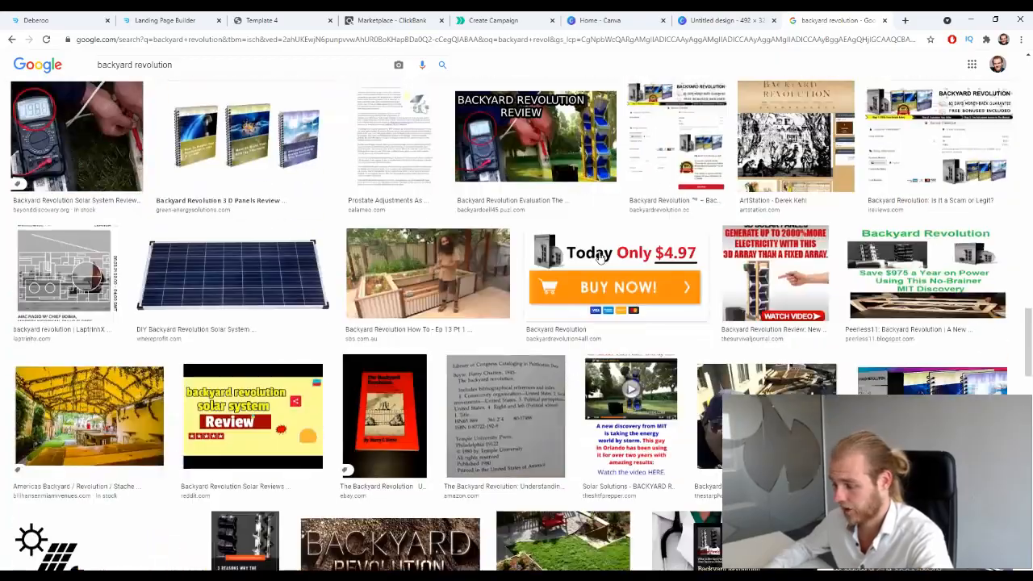
{"action": "scroll", "coordinate": [599, 256], "scroll_direction": "down", "scroll_amount": 6}
{"action": "scroll", "coordinate": [600, 256], "scroll_direction": "up", "scroll_amount": 3}
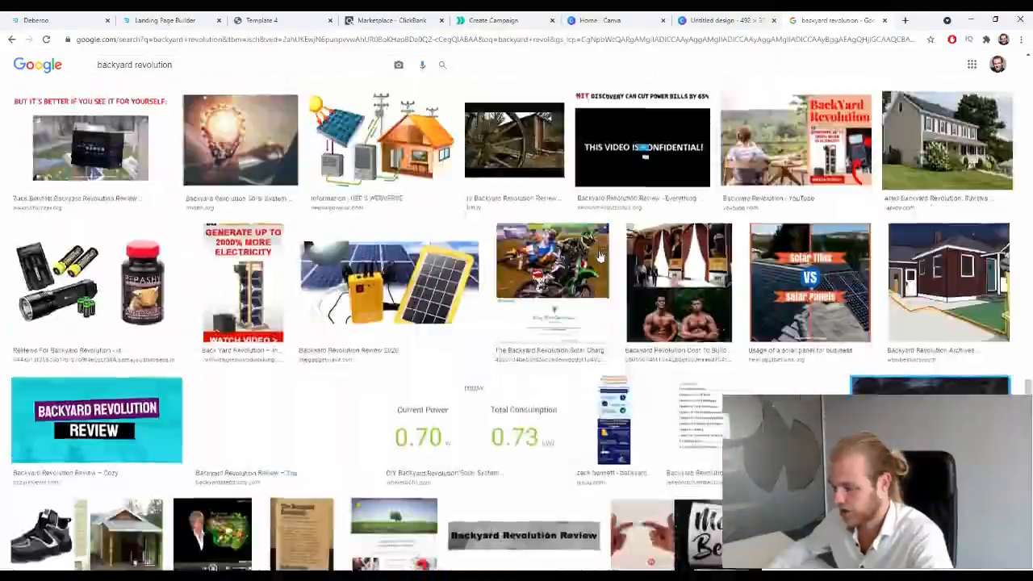
{"action": "scroll", "coordinate": [600, 256], "scroll_direction": "down", "scroll_amount": 3}
{"action": "scroll", "coordinate": [599, 256], "scroll_direction": "down", "scroll_amount": 15}
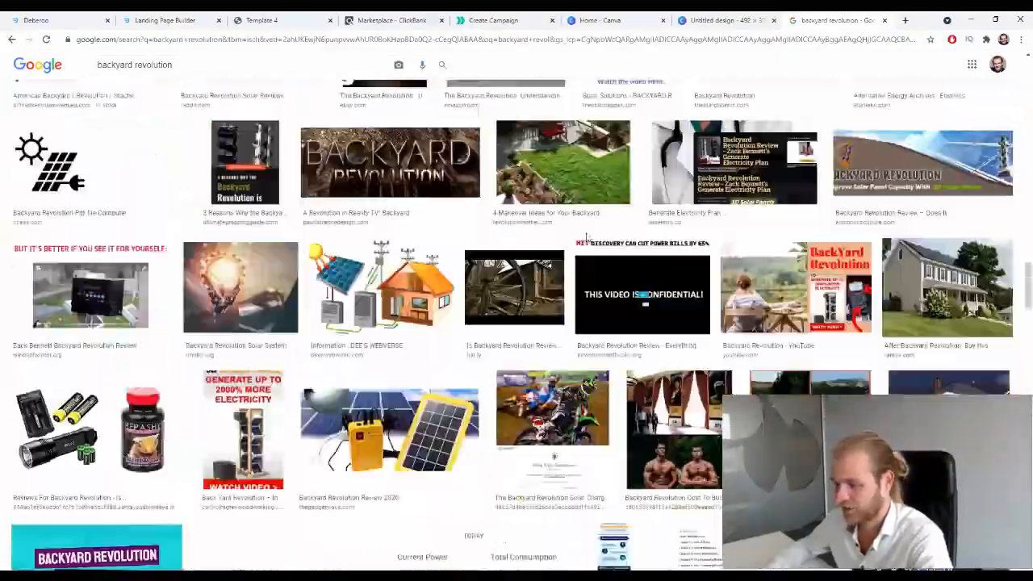
{"action": "scroll", "coordinate": [578, 236], "scroll_direction": "up", "scroll_amount": 20}
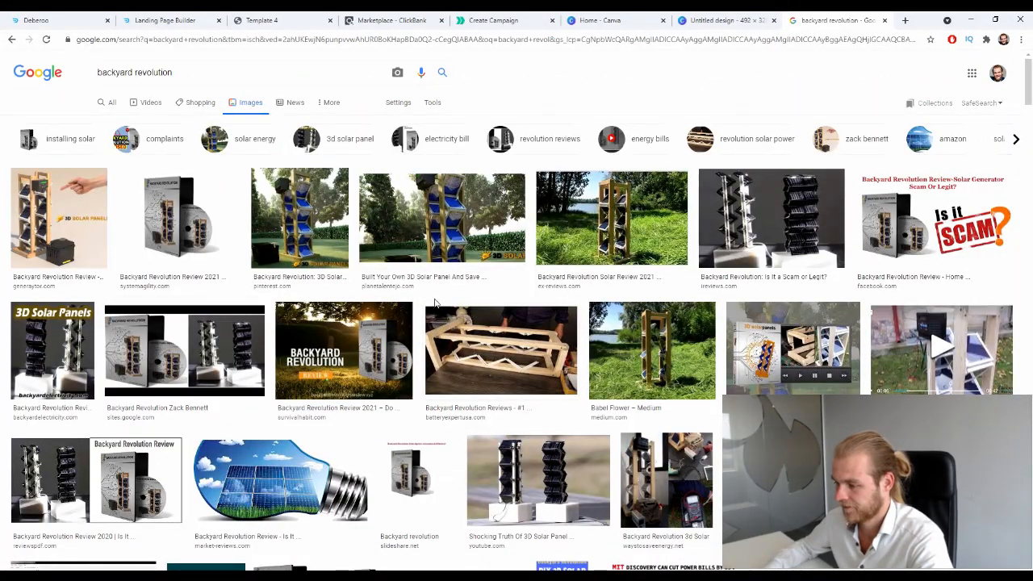
Step: Compare the Planet Alentejo and Ex-Reviews solar tower pictures, and open the full set of images related to the Ex-Reviews one
{"action": "left_click", "coordinate": [458, 236]}
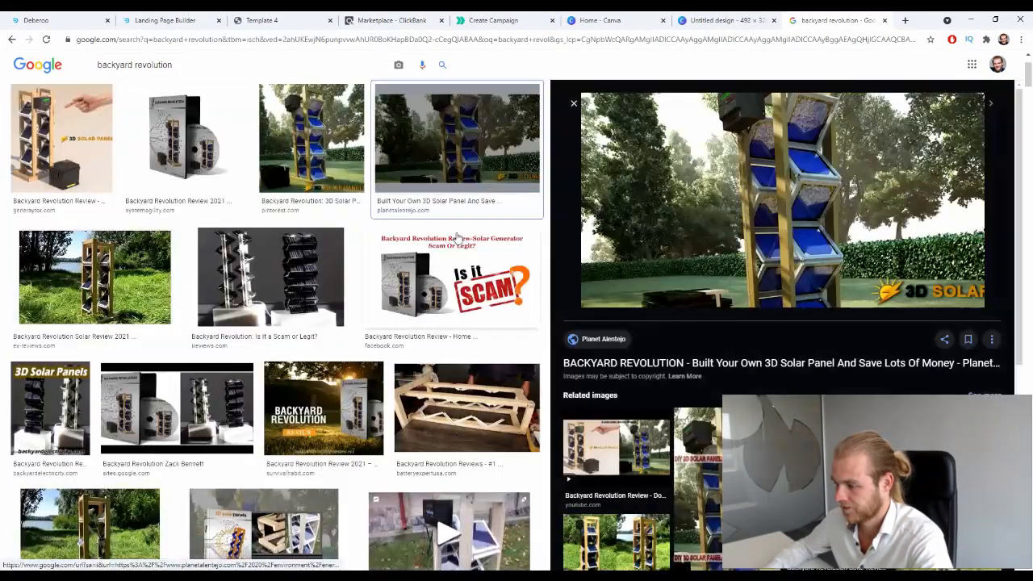
{"action": "left_click", "coordinate": [573, 104]}
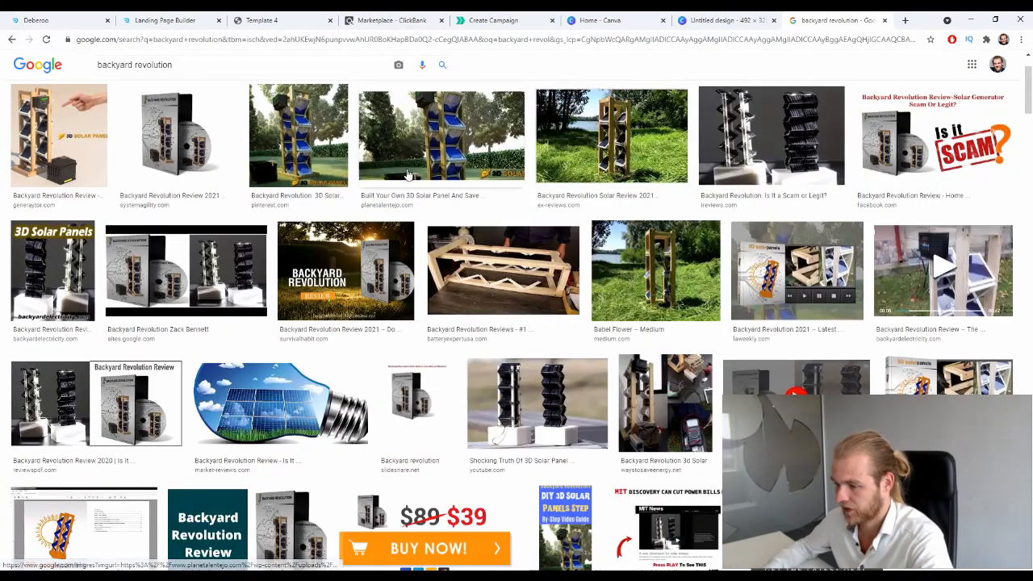
{"action": "left_click", "coordinate": [591, 165]}
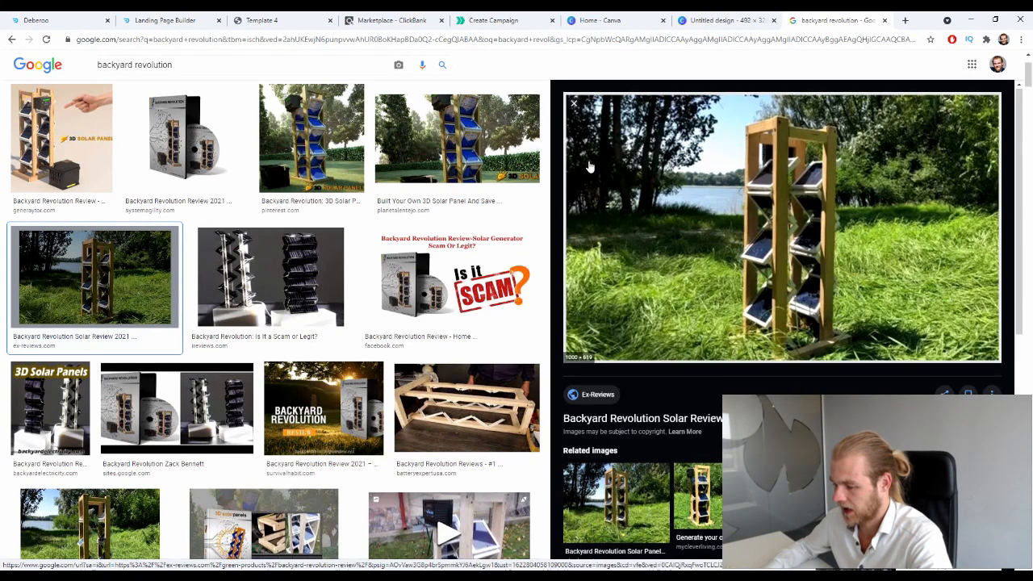
{"action": "scroll", "coordinate": [590, 165], "scroll_direction": "down", "scroll_amount": 10}
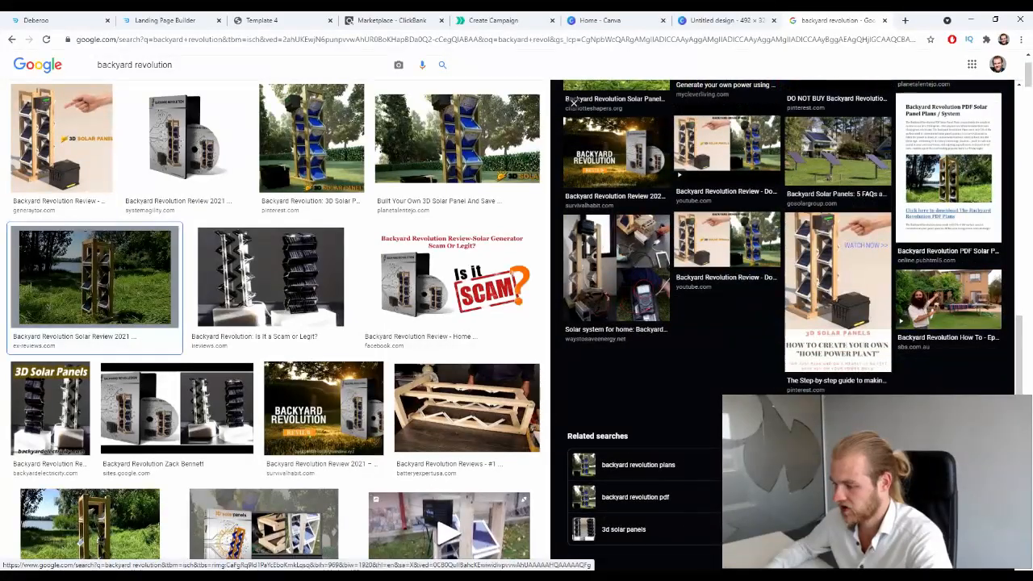
{"action": "left_click", "coordinate": [704, 411]}
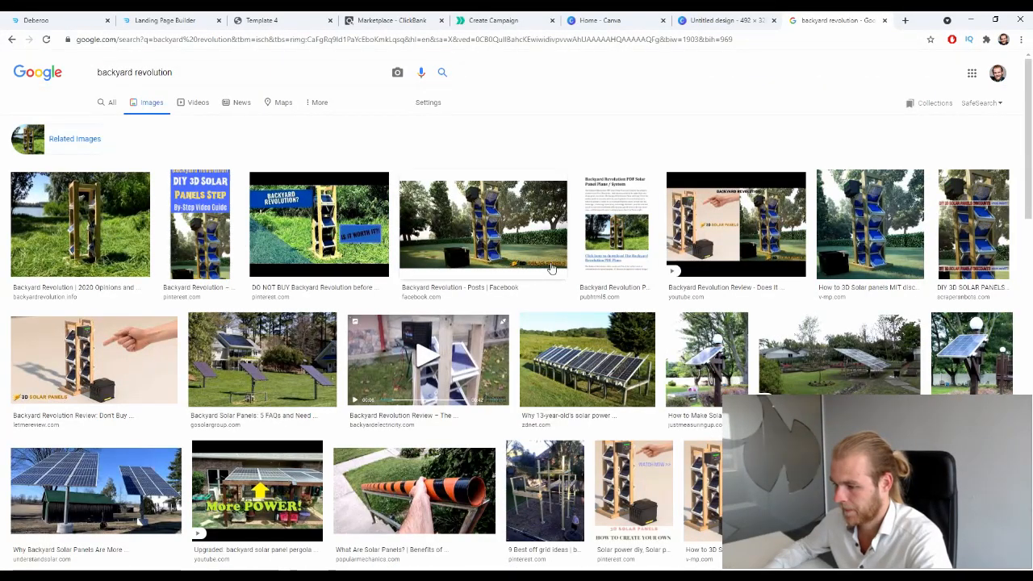
Step: Look through the related solar panel images for an eye-catching ad picture
{"action": "scroll", "coordinate": [551, 269], "scroll_direction": "down", "scroll_amount": 1}
{"action": "scroll", "coordinate": [552, 261], "scroll_direction": "down", "scroll_amount": 2}
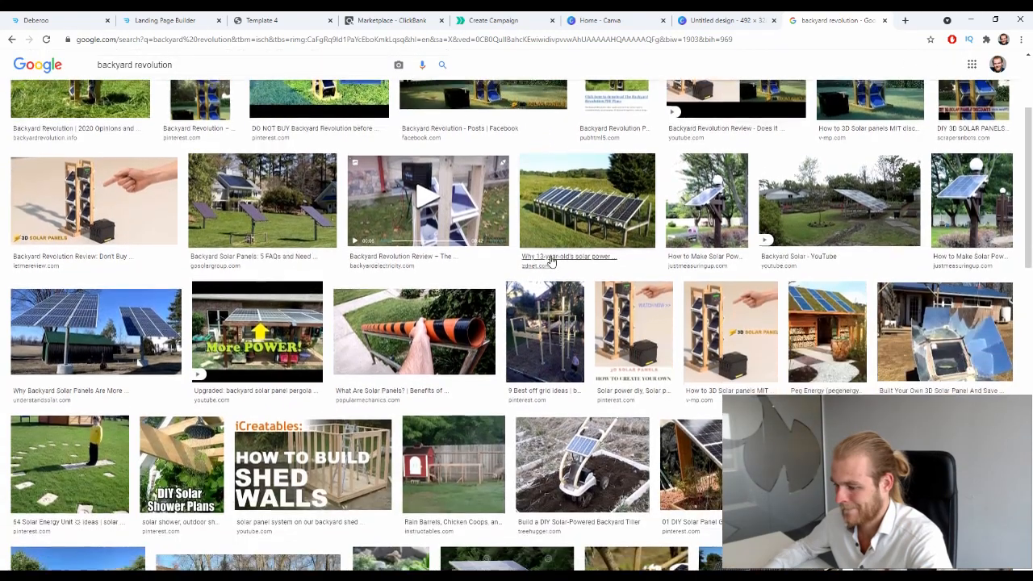
{"action": "scroll", "coordinate": [551, 260], "scroll_direction": "up", "scroll_amount": 1}
{"action": "scroll", "coordinate": [551, 263], "scroll_direction": "down", "scroll_amount": 4}
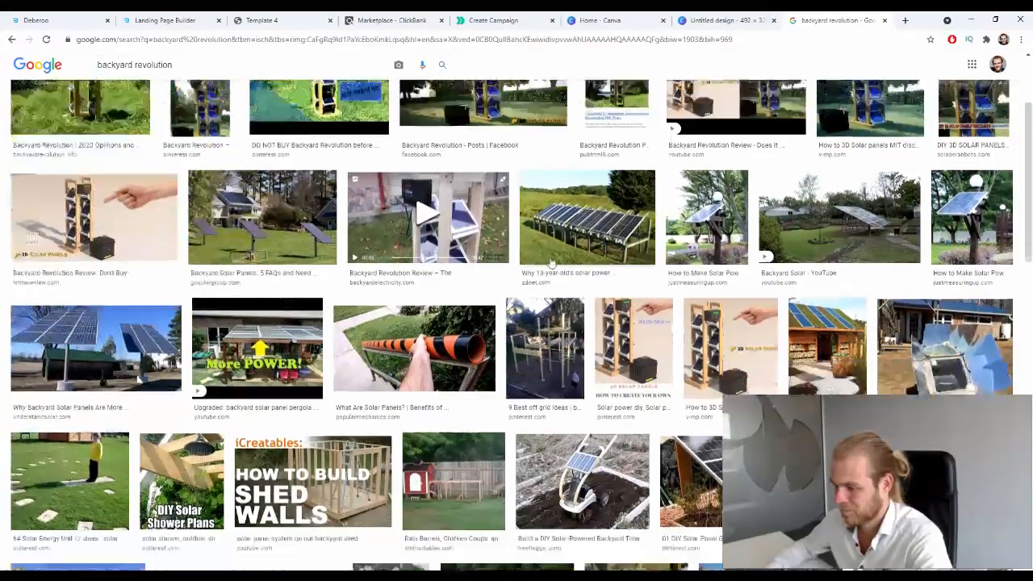
{"action": "scroll", "coordinate": [551, 257], "scroll_direction": "down", "scroll_amount": 11}
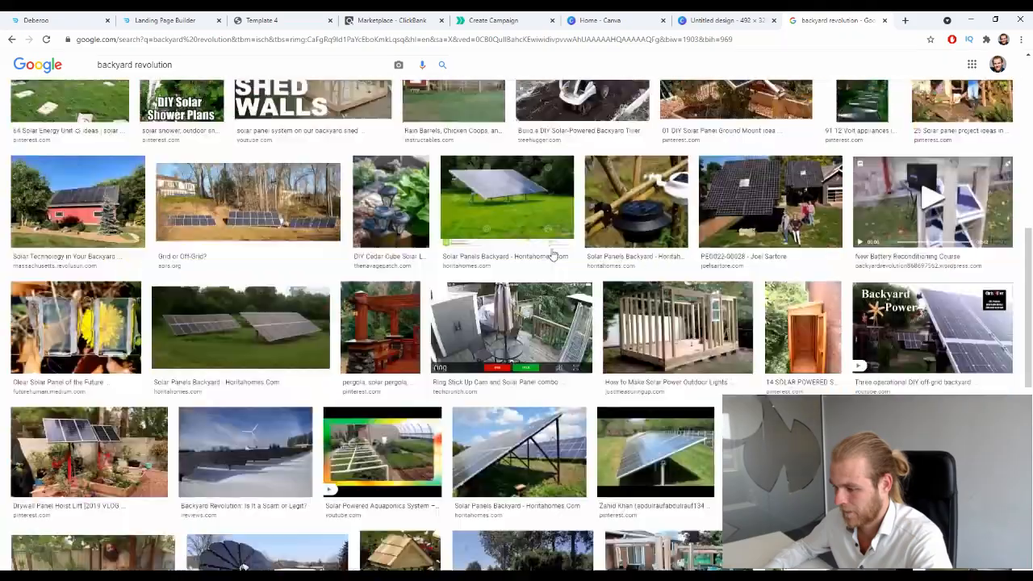
{"action": "scroll", "coordinate": [553, 254], "scroll_direction": "up", "scroll_amount": 1}
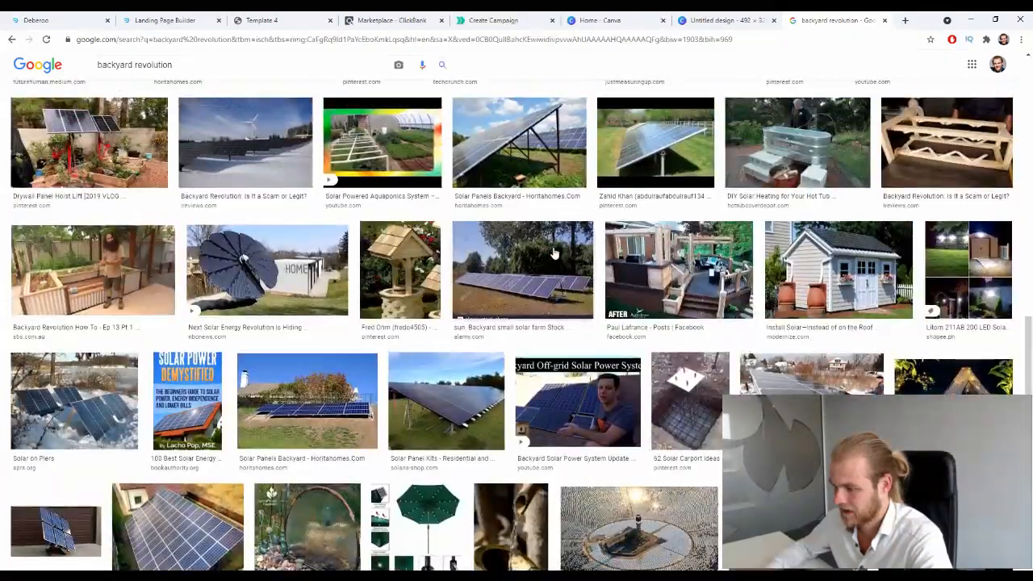
{"action": "scroll", "coordinate": [555, 252], "scroll_direction": "down", "scroll_amount": 4}
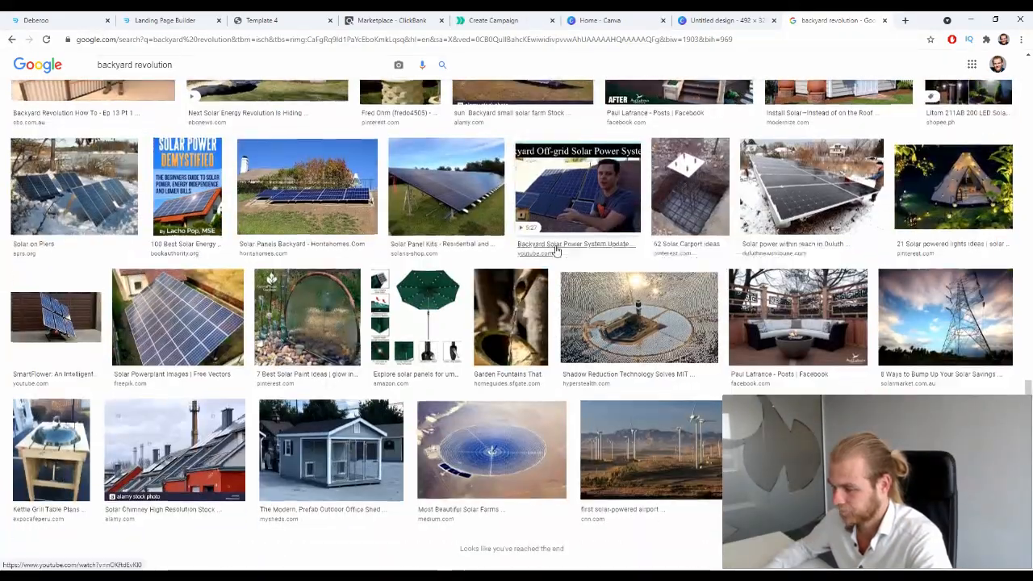
{"action": "scroll", "coordinate": [555, 246], "scroll_direction": "up", "scroll_amount": 5}
{"action": "scroll", "coordinate": [557, 256], "scroll_direction": "up", "scroll_amount": 10}
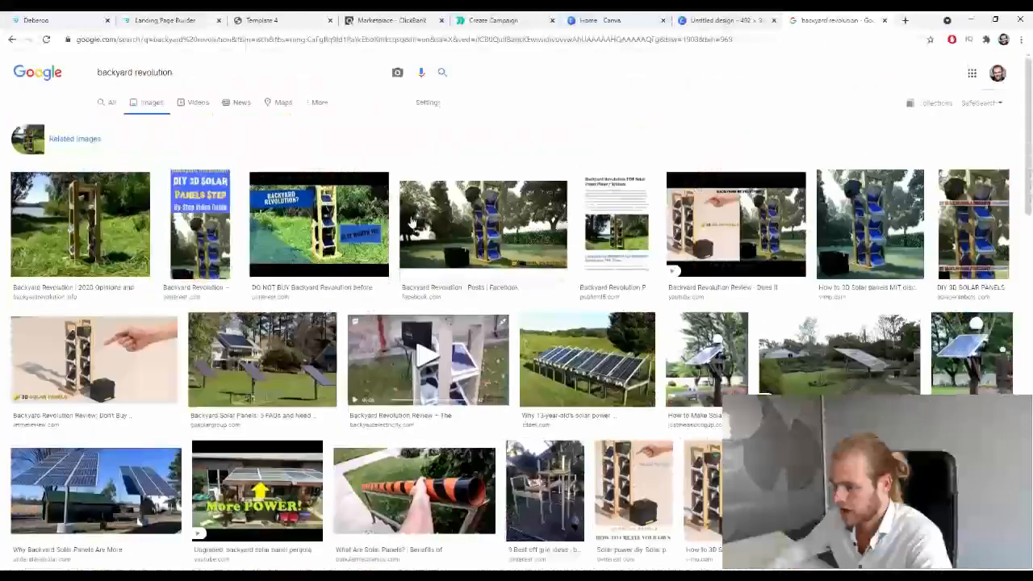
Step: Preview the related solar tower pictures from backyardrevolution.info and Facebook
{"action": "left_click", "coordinate": [51, 211]}
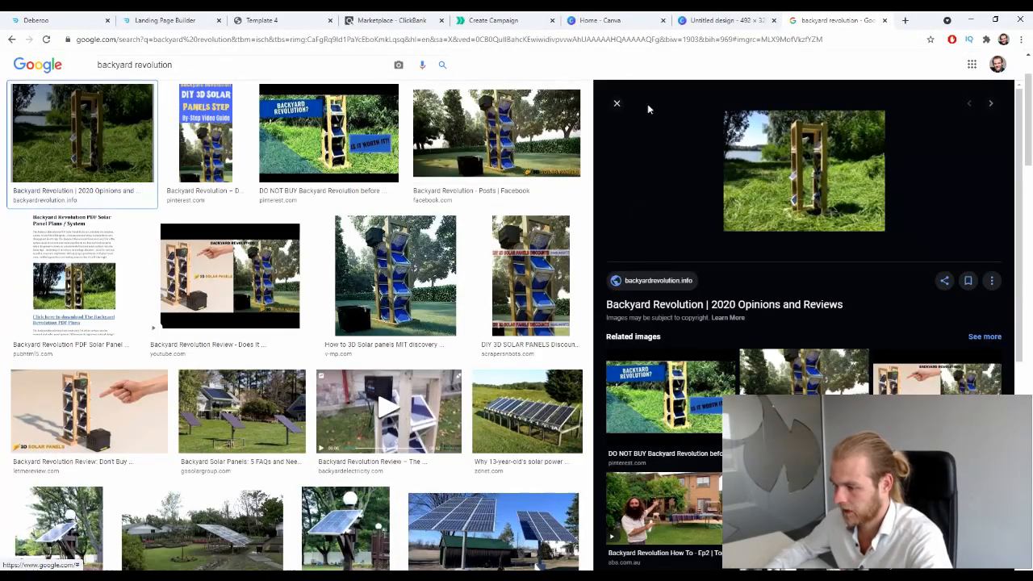
{"action": "left_click", "coordinate": [495, 122]}
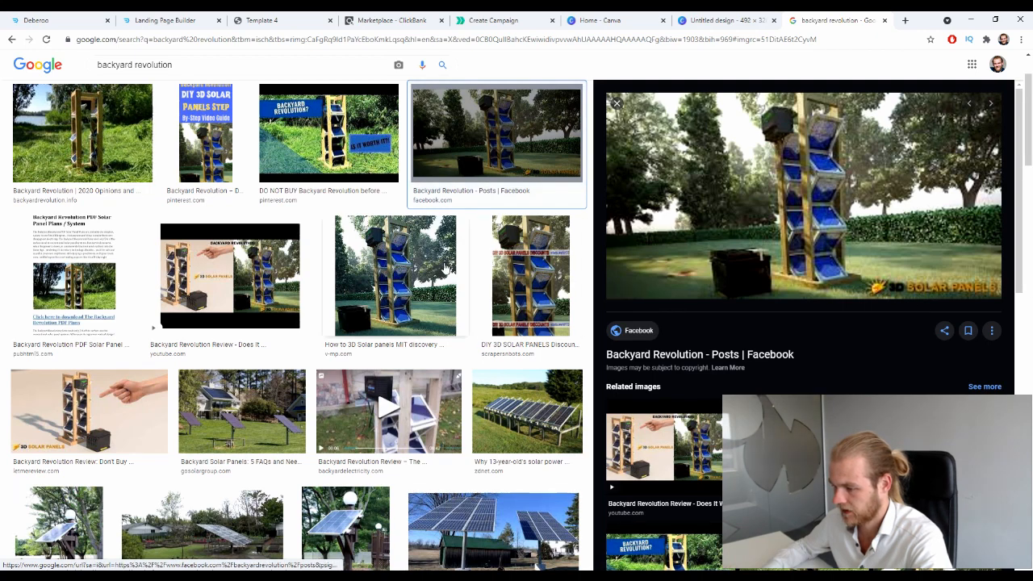
{"action": "left_click", "coordinate": [616, 104]}
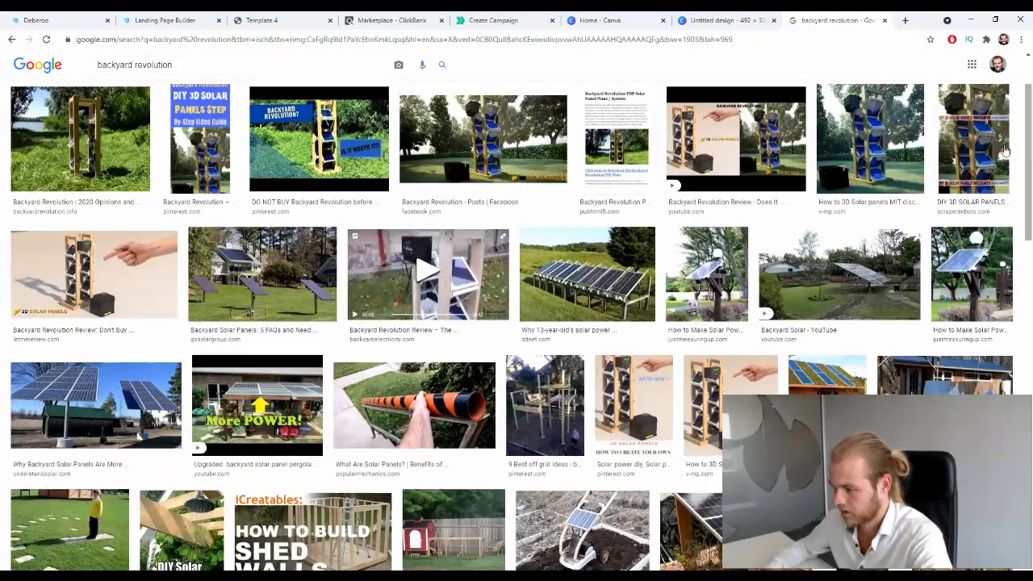
Step: Return to the Ex-Reviews picture of the wooden solar tower in the grass and save it to the computer
{"action": "left_click", "coordinate": [10, 39]}
{"action": "left_click", "coordinate": [11, 40]}
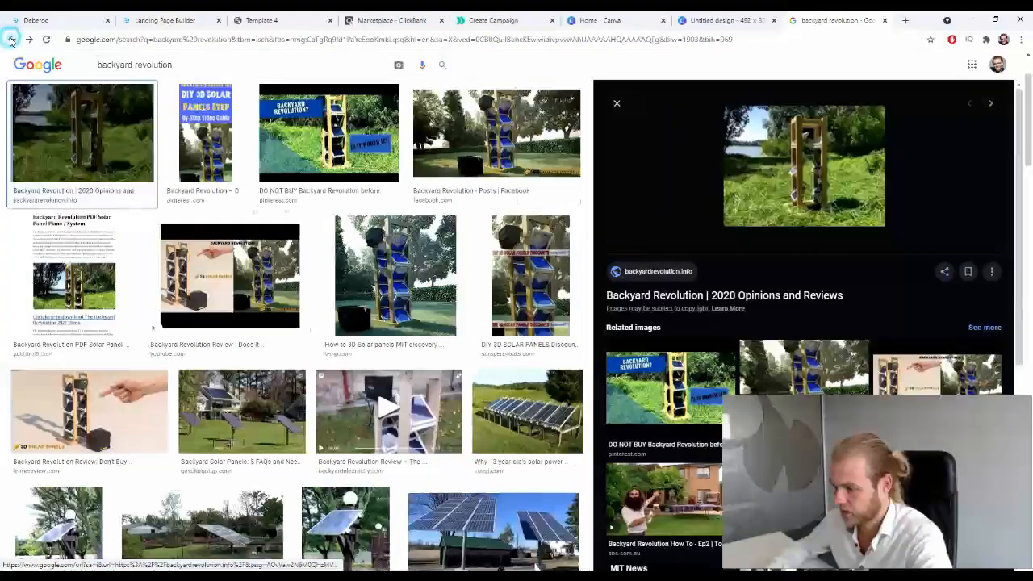
{"action": "left_click", "coordinate": [10, 40]}
{"action": "left_click", "coordinate": [10, 39]}
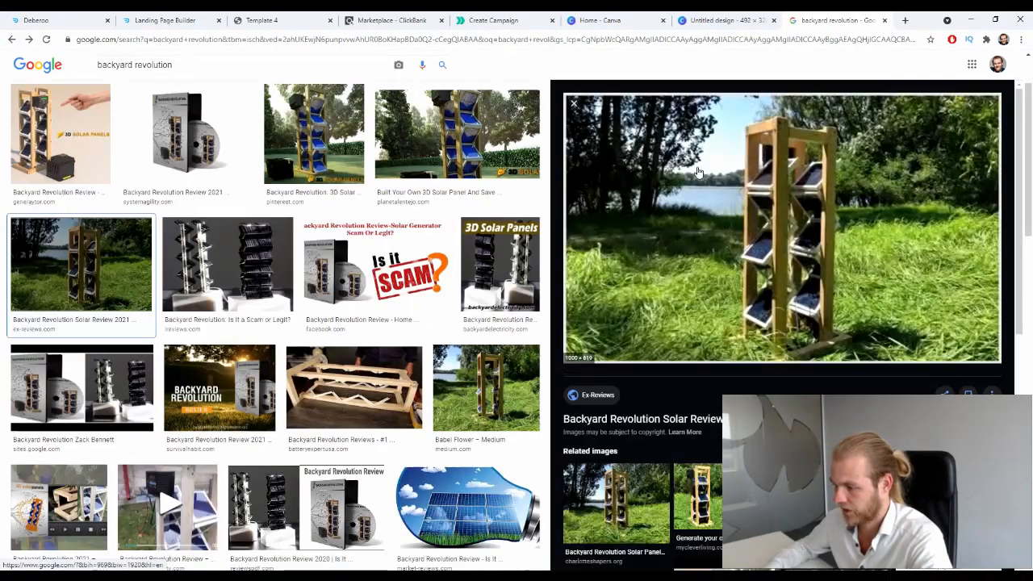
{"action": "right_click", "coordinate": [694, 168]}
{"action": "left_click", "coordinate": [736, 282]}
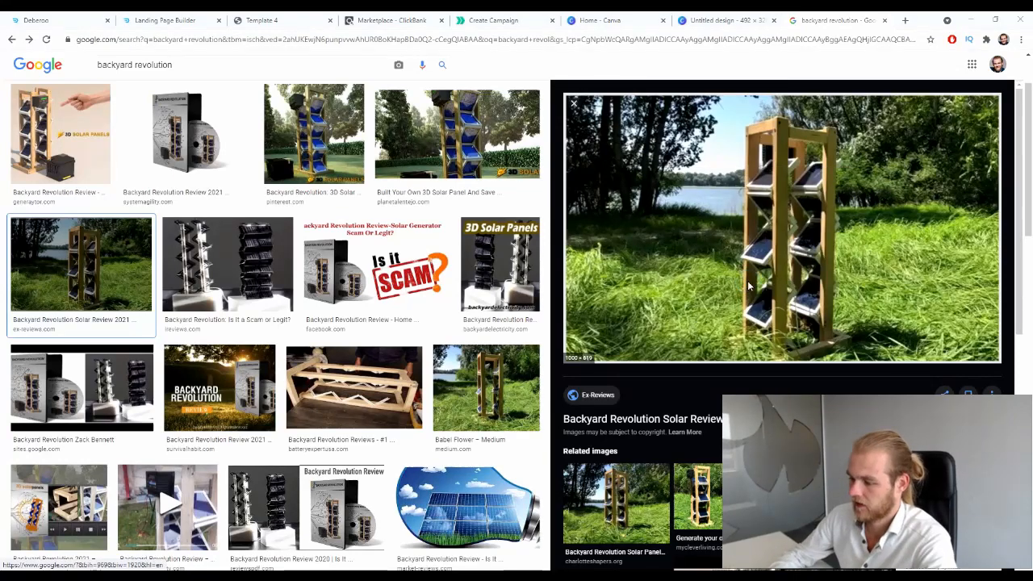
{"action": "left_click", "coordinate": [338, 316]}
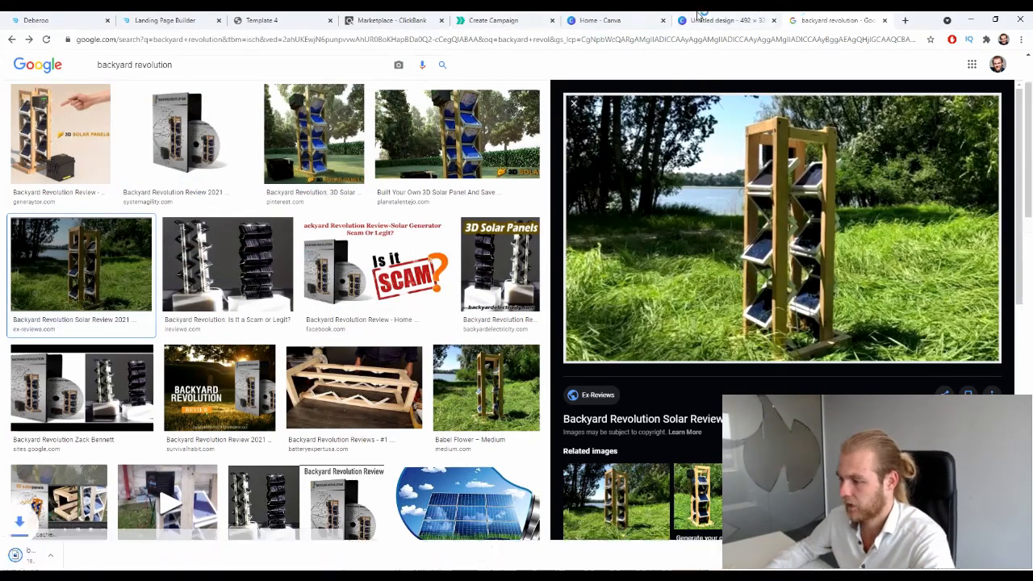
Step: Upload the saved solar tower photo to the 492 × 328 px Canva design and place it to fill the page
{"action": "left_click", "coordinate": [700, 20]}
{"action": "left_click_drag", "start_coordinate": [71, 554], "coordinate": [139, 214]}
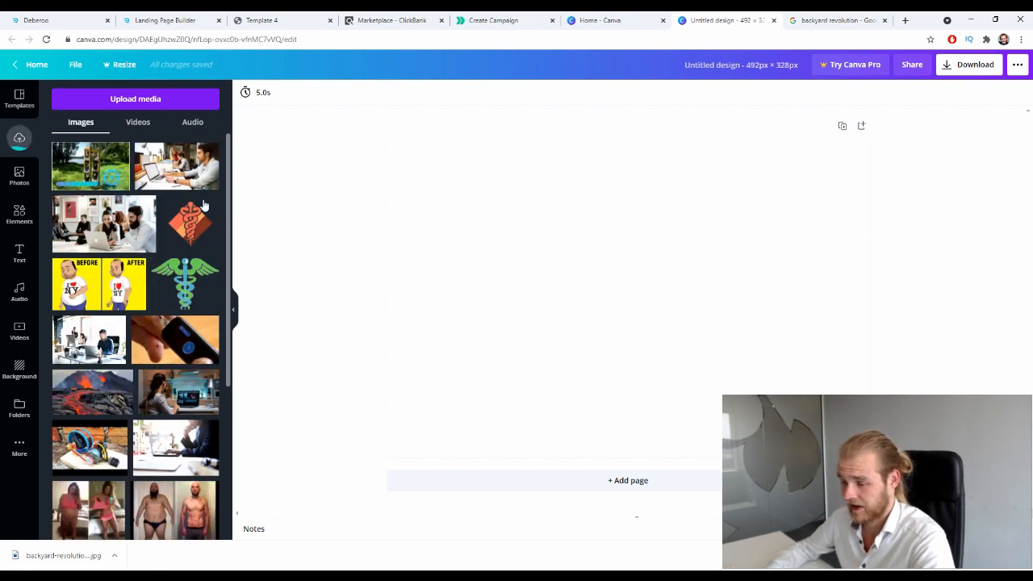
{"action": "left_click_drag", "start_coordinate": [91, 168], "coordinate": [484, 252]}
Step: Enlarge the solar tower photo slightly within its crop and reposition it in the frame
{"action": "double_click", "coordinate": [694, 243]}
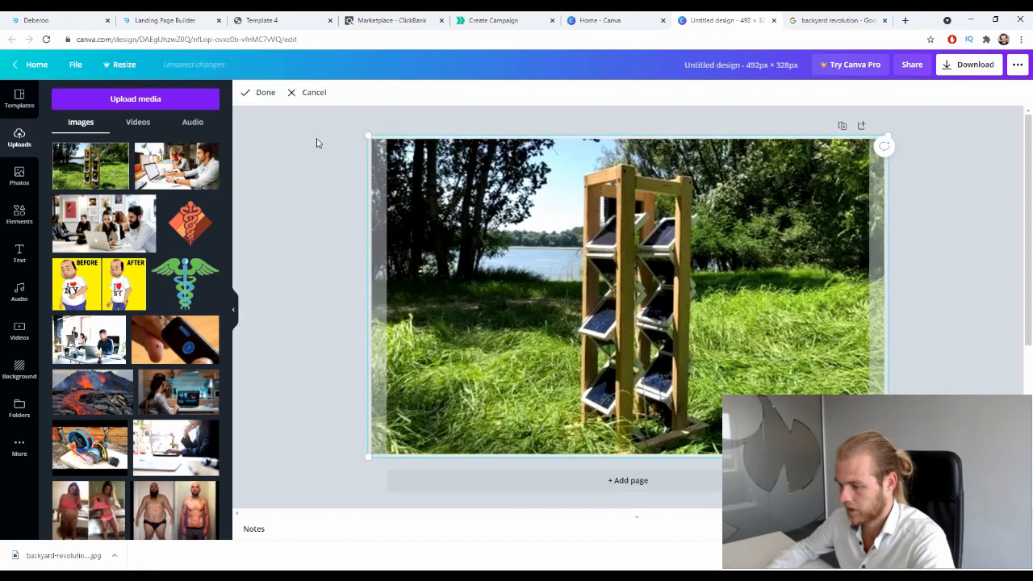
{"action": "left_click_drag", "start_coordinate": [356, 134], "coordinate": [325, 117]}
{"action": "left_click_drag", "start_coordinate": [671, 276], "coordinate": [689, 282]}
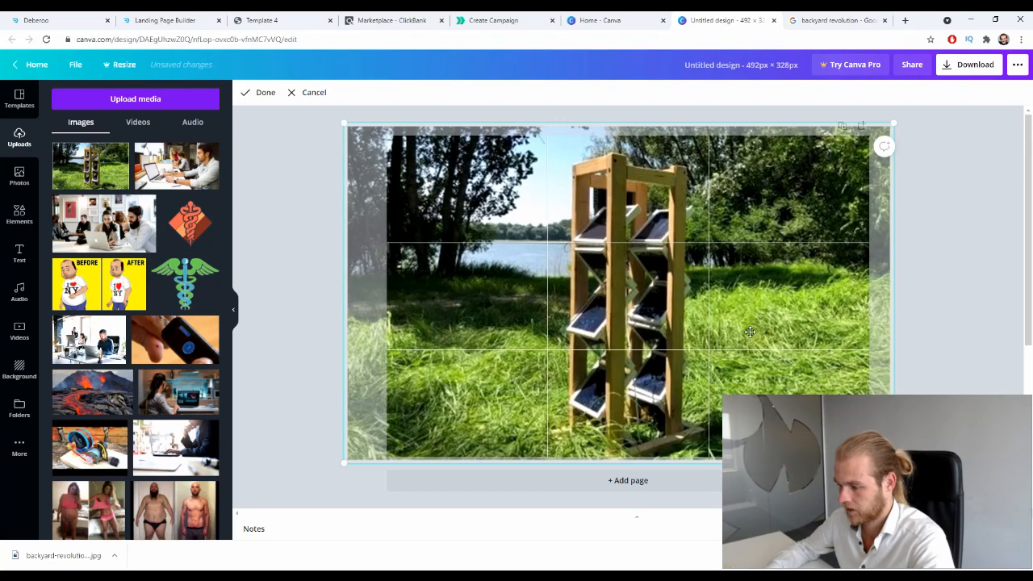
{"action": "left_click", "coordinate": [295, 285]}
Step: Adjust the photo to brightness -10, contrast 27, saturation 55 and blur -13
{"action": "left_click", "coordinate": [353, 94]}
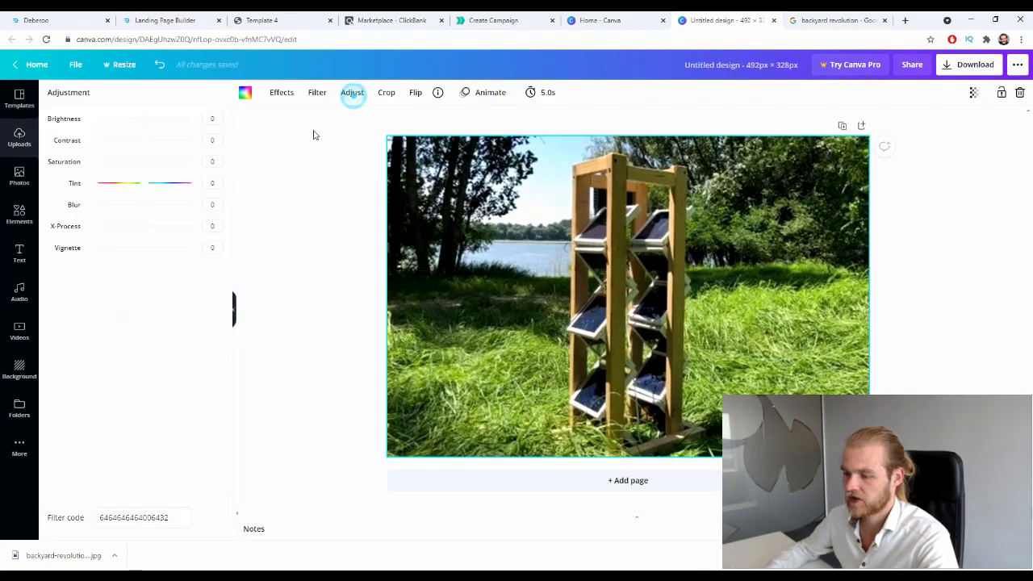
{"action": "left_click", "coordinate": [139, 118]}
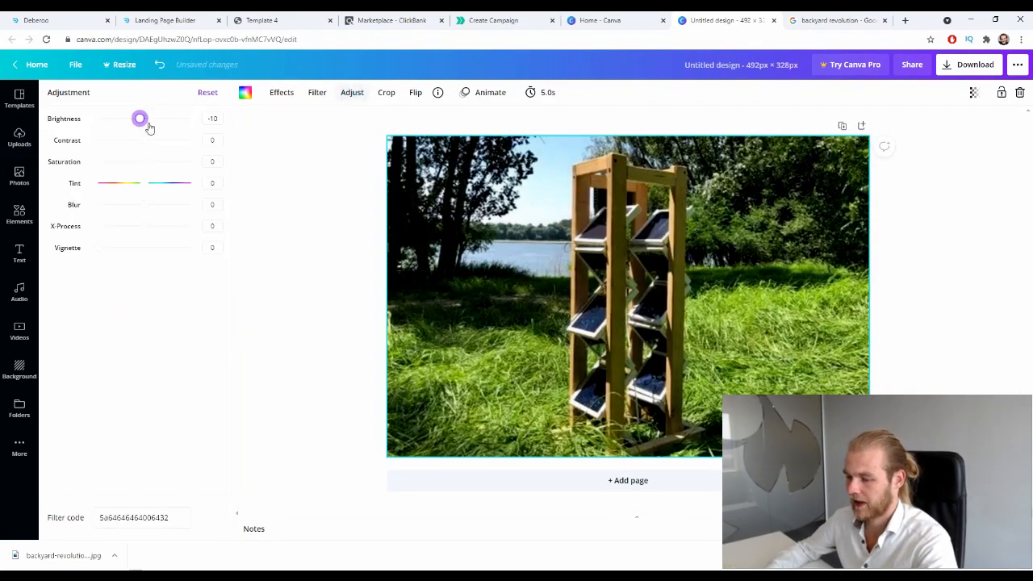
{"action": "left_click_drag", "start_coordinate": [150, 141], "coordinate": [170, 162]}
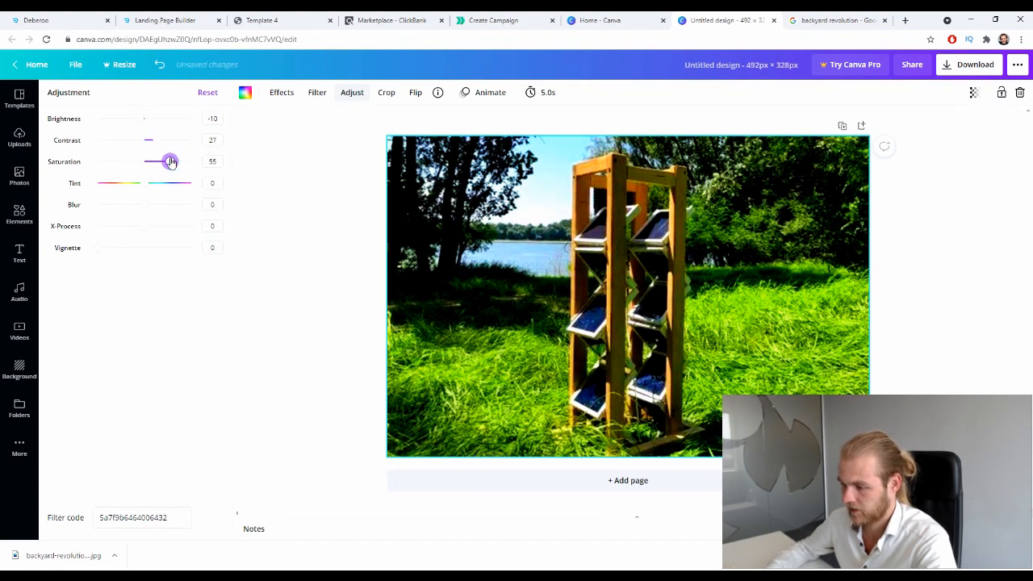
{"action": "left_click_drag", "start_coordinate": [143, 205], "coordinate": [139, 207]}
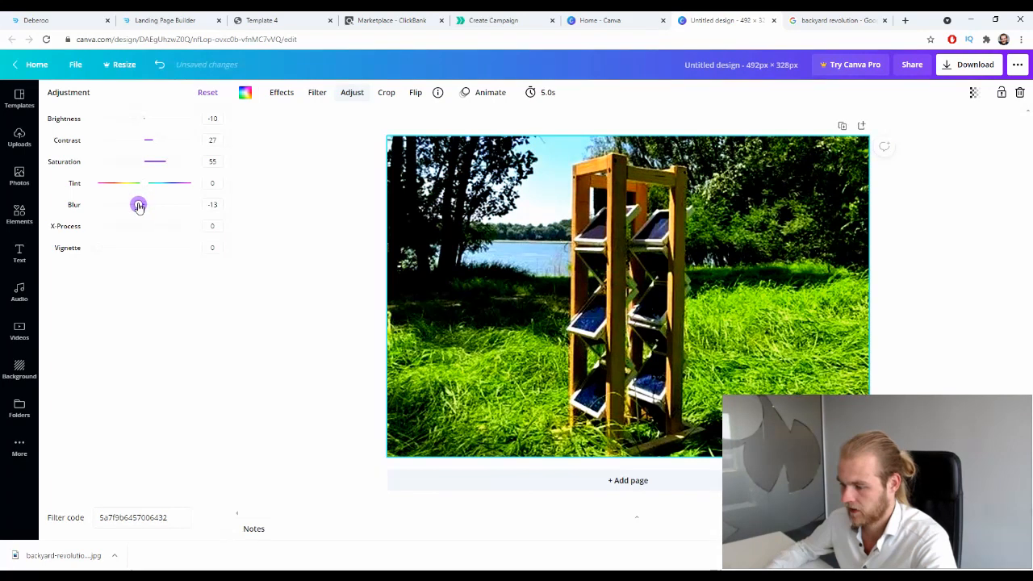
{"action": "left_click", "coordinate": [341, 315]}
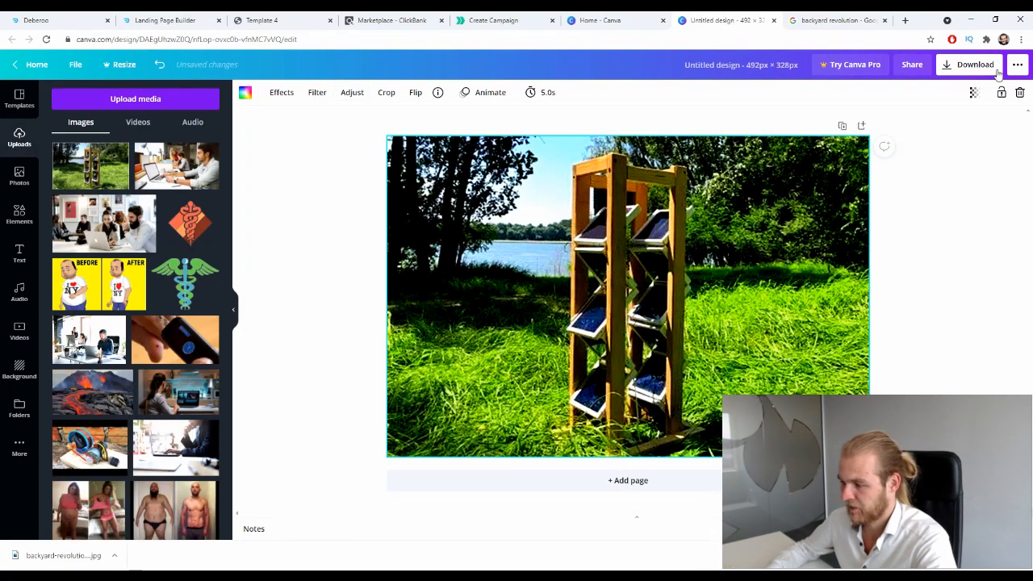
Step: Download the edited ad image from Canva and return to the native ad creative in the EvaDav campaign
{"action": "left_click", "coordinate": [977, 66]}
{"action": "left_click", "coordinate": [958, 246]}
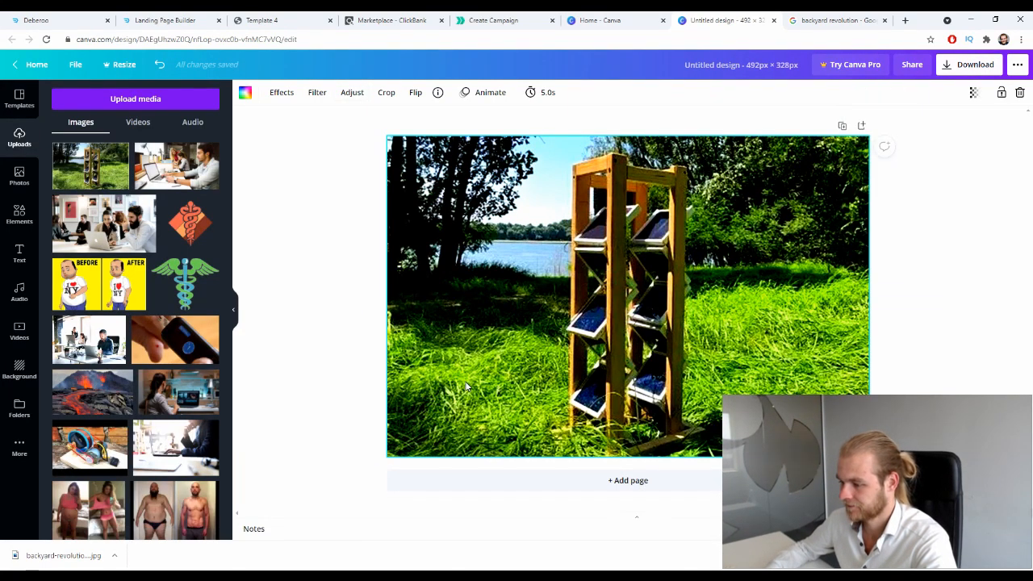
{"action": "left_click", "coordinate": [496, 20]}
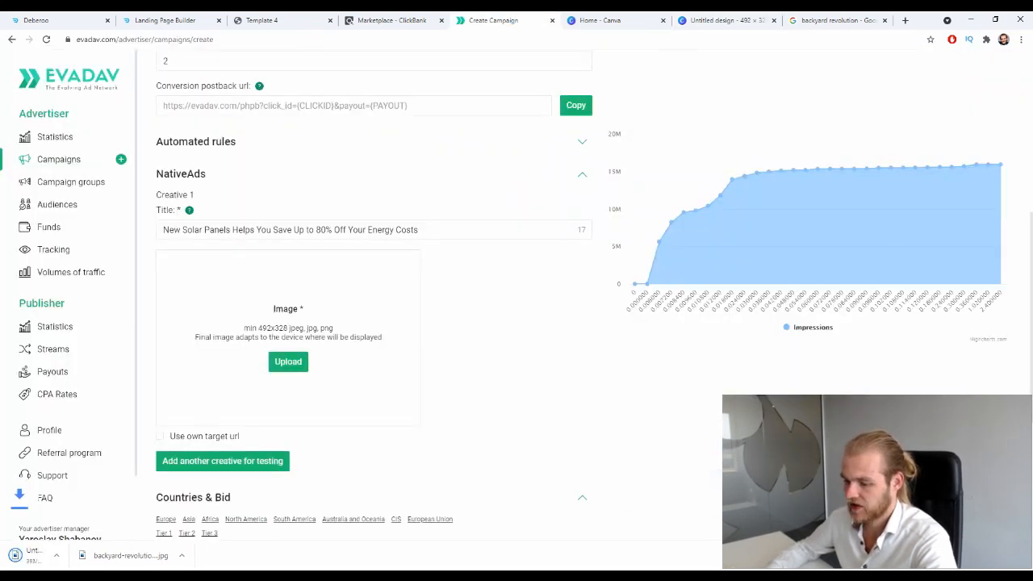
Step: Upload Untitled design (19).png as the Creative 1 image in the native ad and check how it looks
{"action": "left_click_drag", "start_coordinate": [36, 558], "coordinate": [348, 418]}
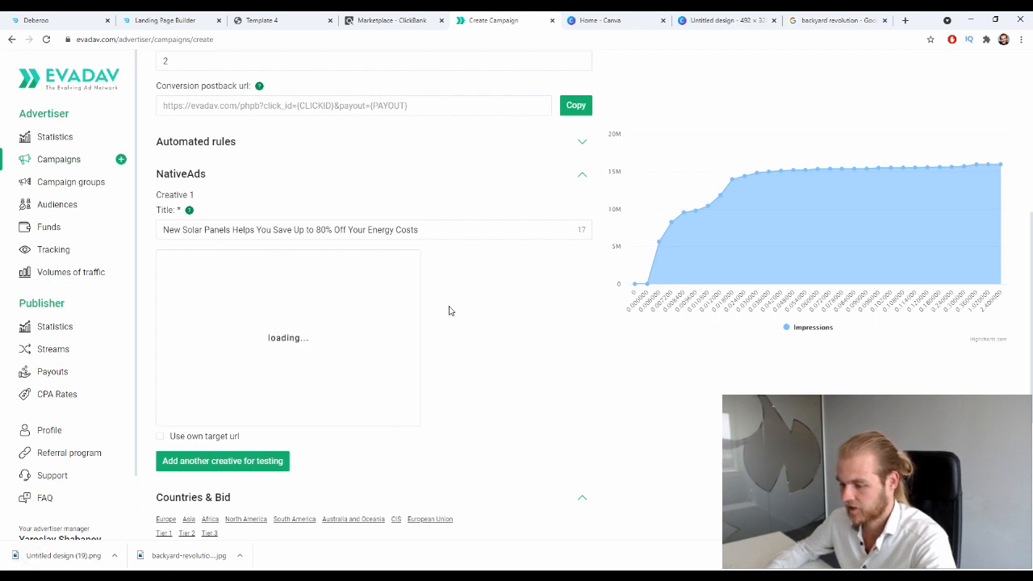
{"action": "scroll", "coordinate": [453, 310], "scroll_direction": "down", "scroll_amount": 1}
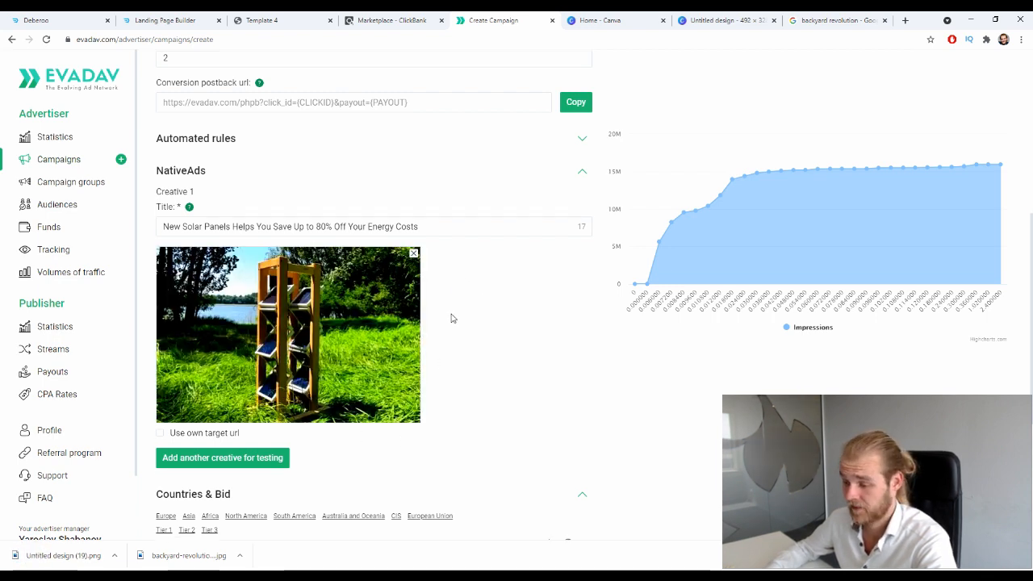
{"action": "scroll", "coordinate": [315, 339], "scroll_direction": "down", "scroll_amount": 1}
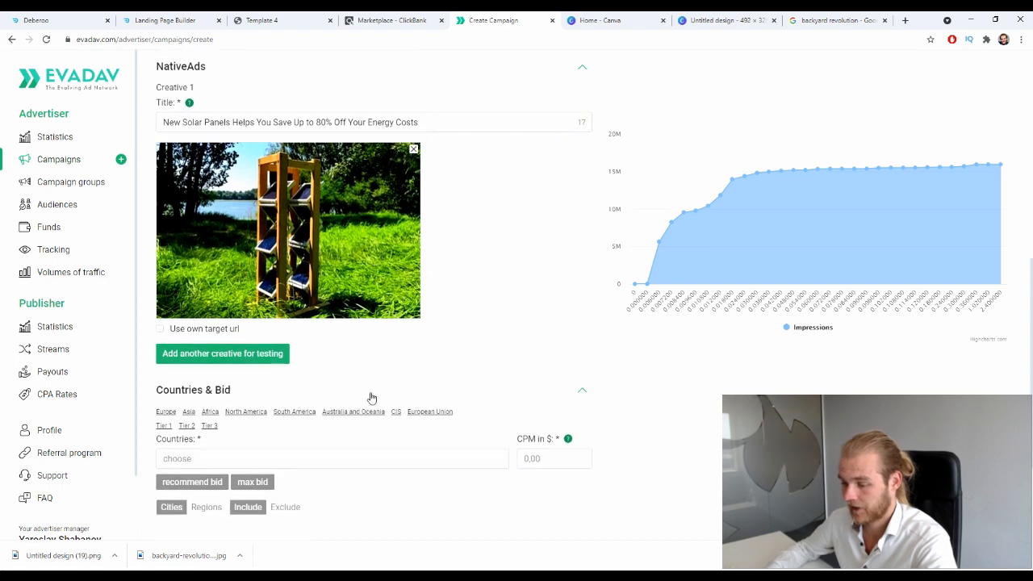
{"action": "scroll", "coordinate": [343, 338], "scroll_direction": "down", "scroll_amount": 2}
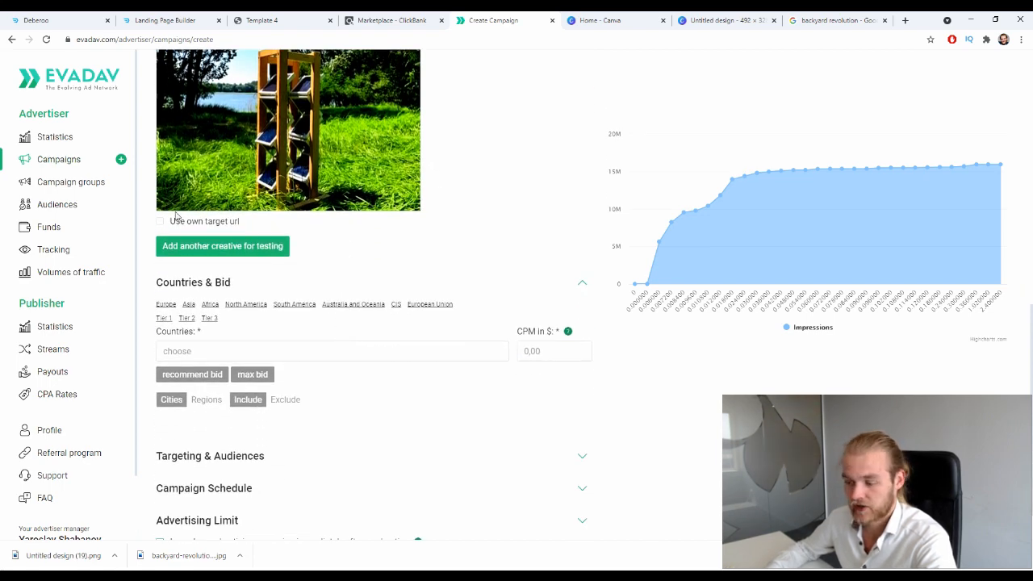
{"action": "scroll", "coordinate": [363, 266], "scroll_direction": "up", "scroll_amount": 4}
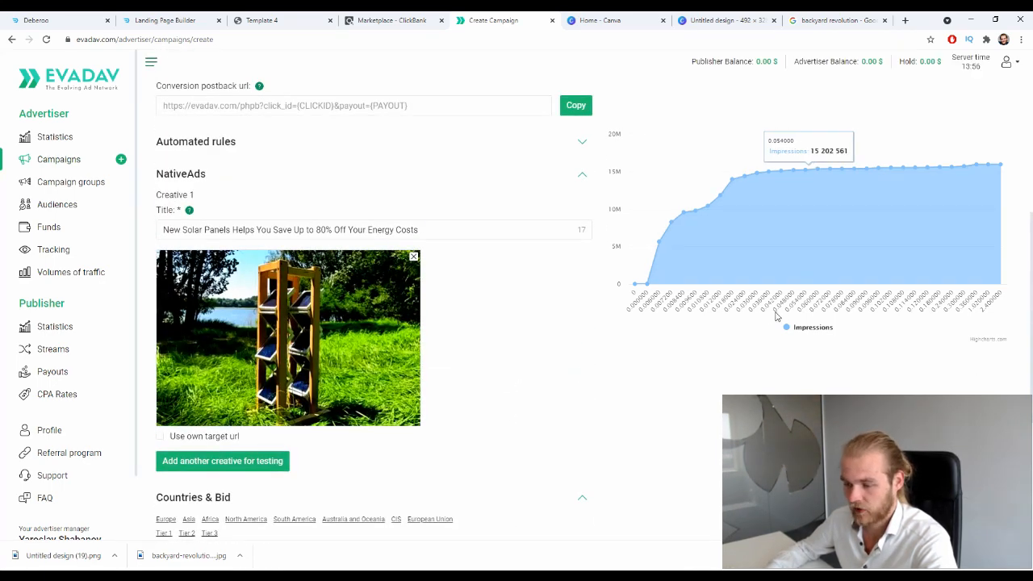
Step: Add Sweden as the campaign's target country under Countries & Bid
{"action": "scroll", "coordinate": [744, 322], "scroll_direction": "down", "scroll_amount": 3}
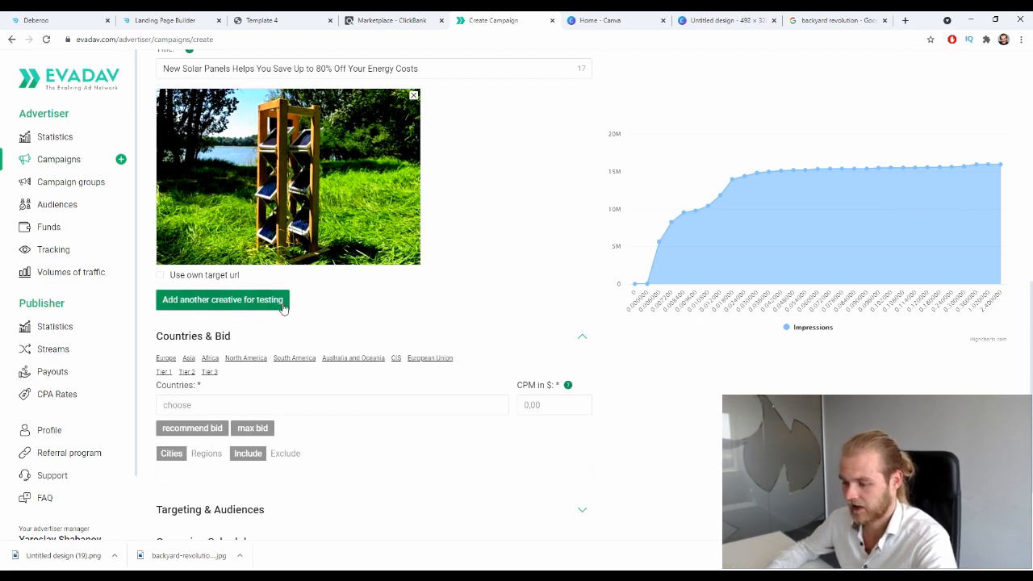
{"action": "scroll", "coordinate": [284, 303], "scroll_direction": "down", "scroll_amount": 1}
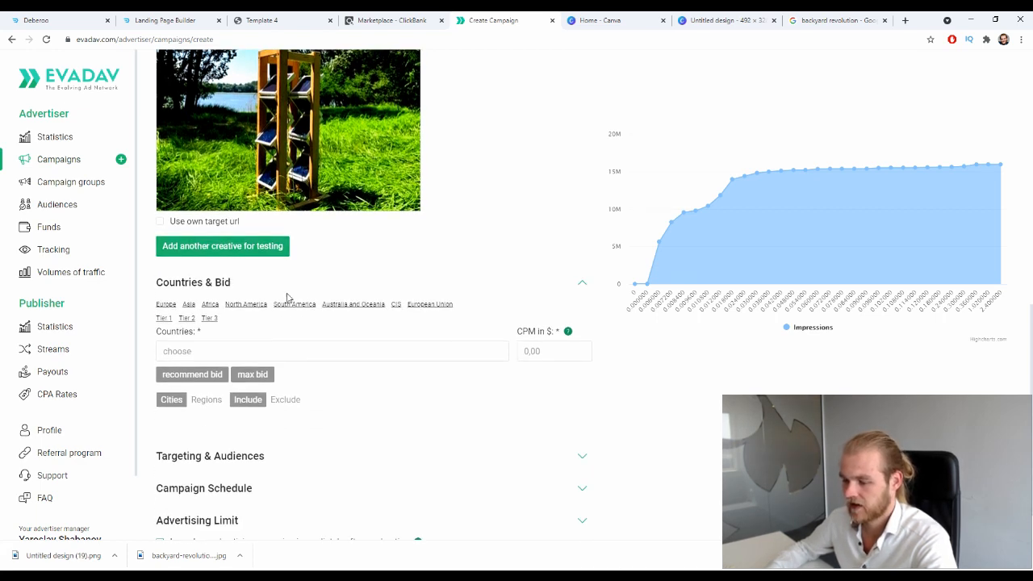
{"action": "scroll", "coordinate": [286, 298], "scroll_direction": "down", "scroll_amount": 1}
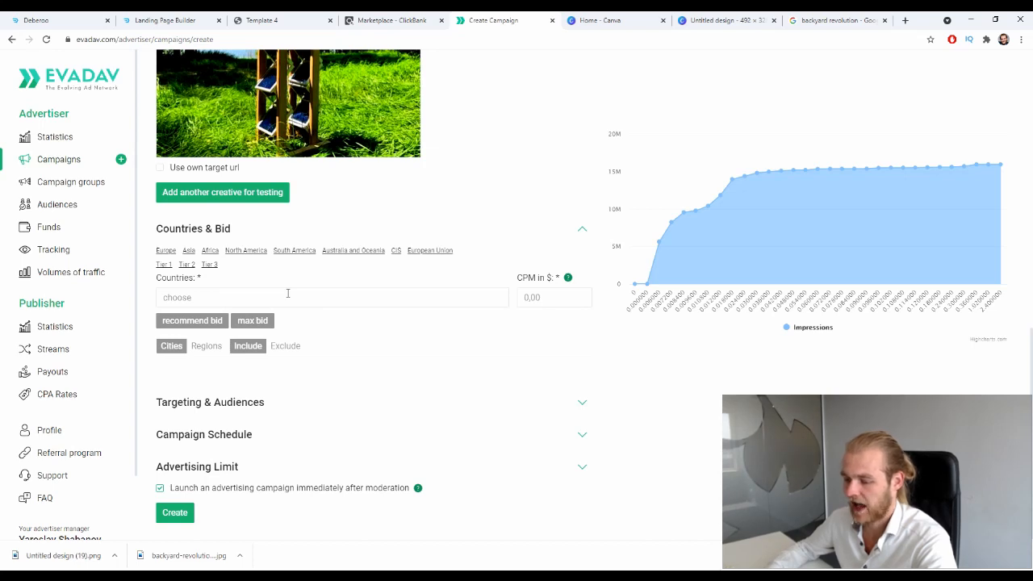
{"action": "left_click", "coordinate": [288, 295]}
{"action": "type", "text": "swed"}
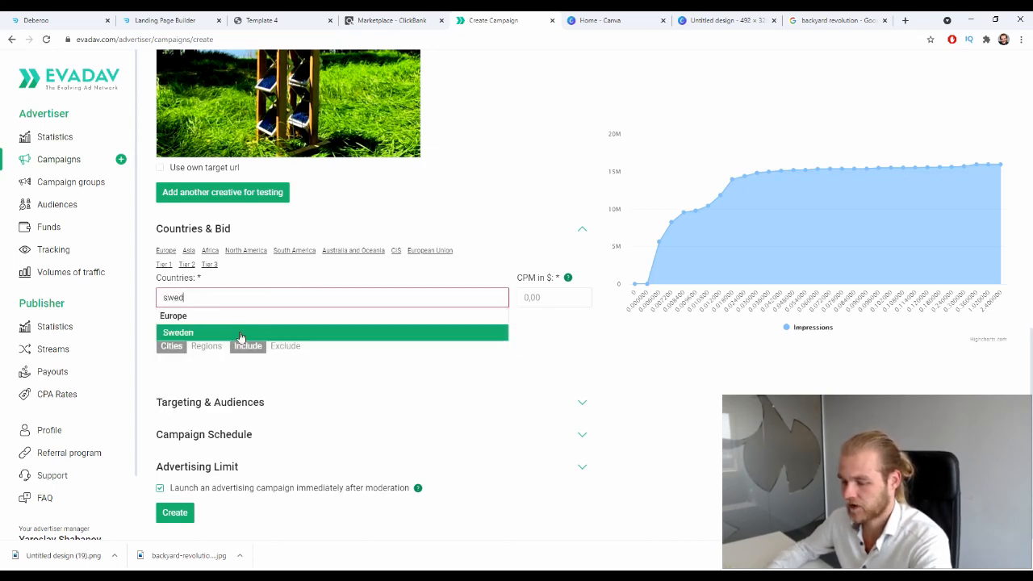
{"action": "left_click", "coordinate": [239, 334]}
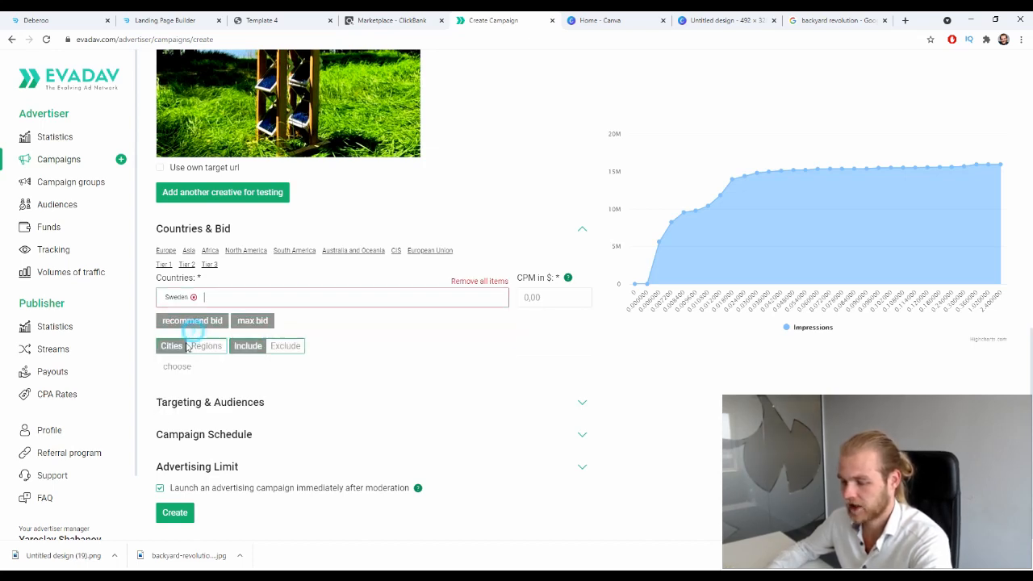
{"action": "left_click", "coordinate": [490, 329]}
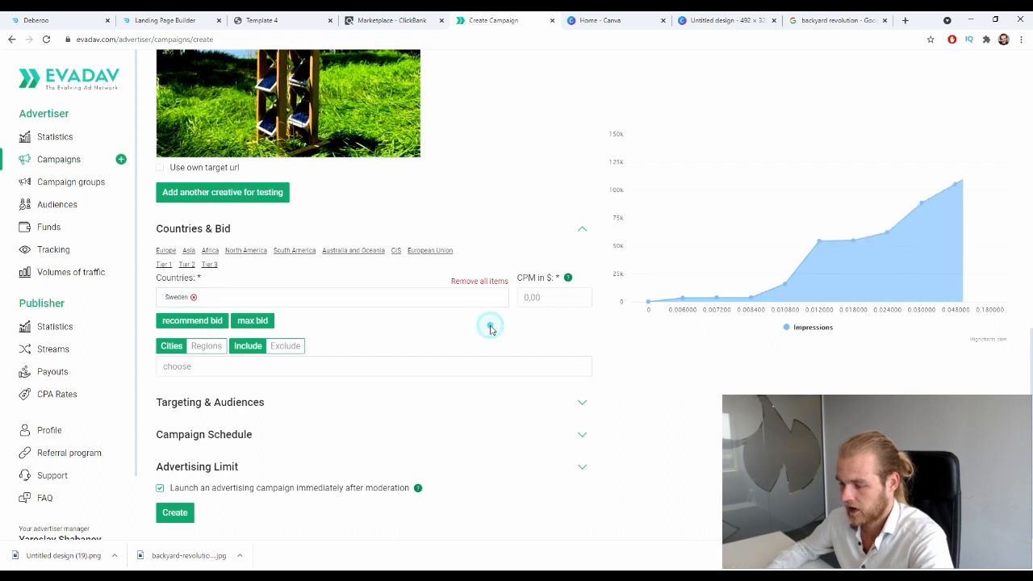
Step: Apply the recommended bid for Sweden, and adjust the CPM to $0.11
{"action": "left_click", "coordinate": [188, 321]}
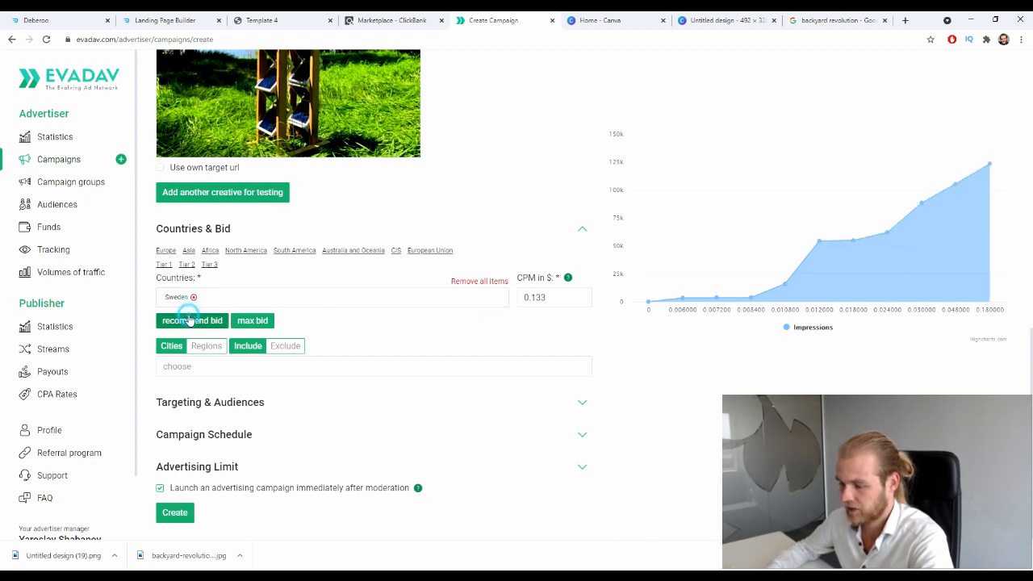
{"action": "left_click", "coordinate": [582, 300]}
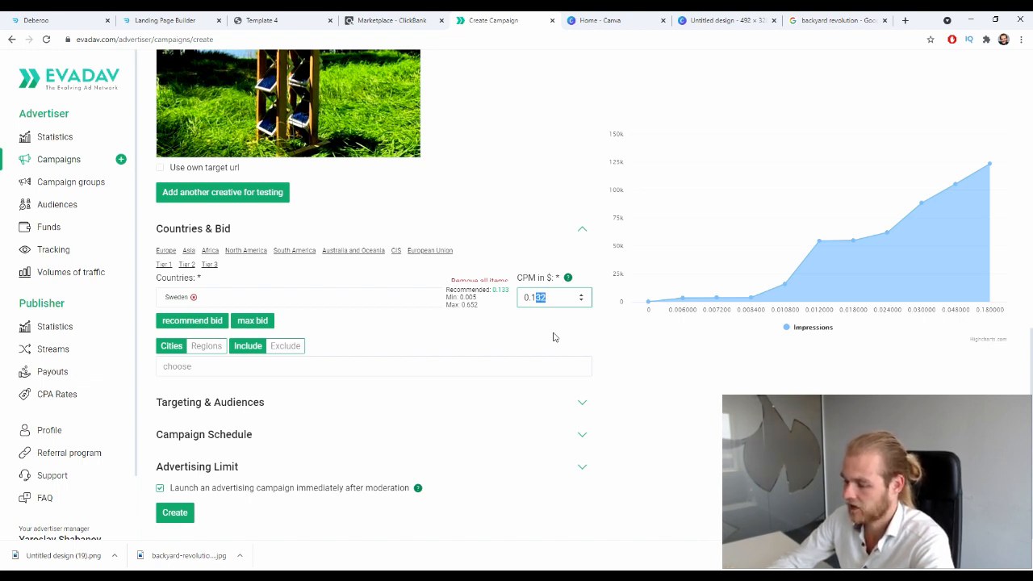
{"action": "type", "text": "1"}
{"action": "left_click", "coordinate": [555, 336]}
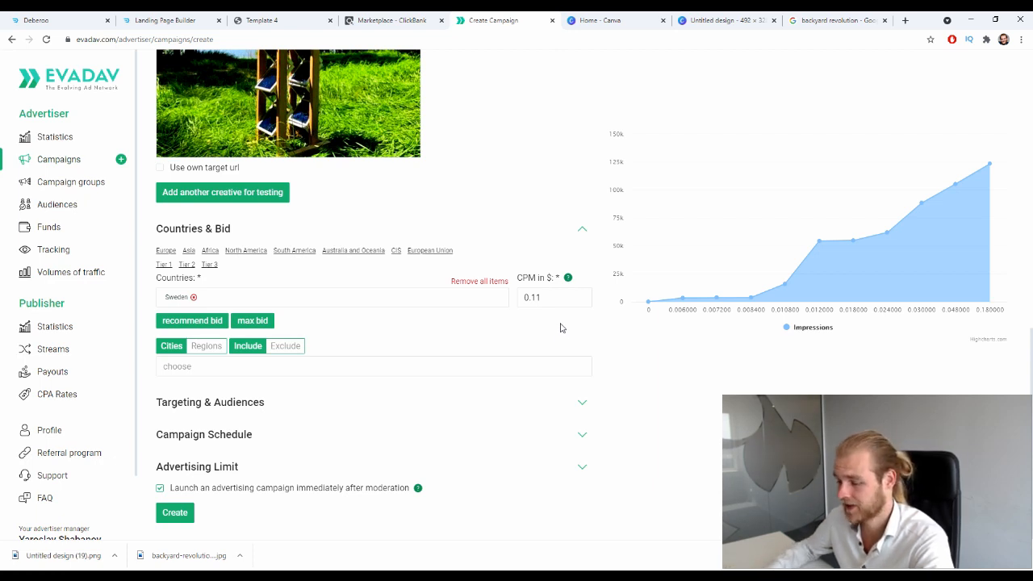
Step: Try limiting the Sweden targeting by city, including only Stockholm
{"action": "scroll", "coordinate": [559, 334], "scroll_direction": "down", "scroll_amount": 1}
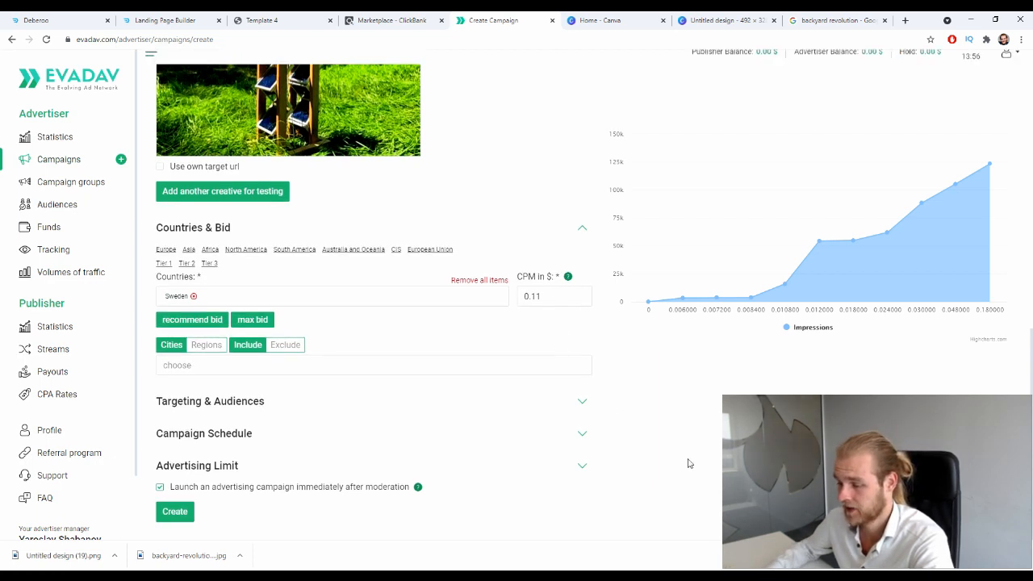
{"action": "left_click", "coordinate": [222, 365]}
{"action": "left_click", "coordinate": [210, 347]}
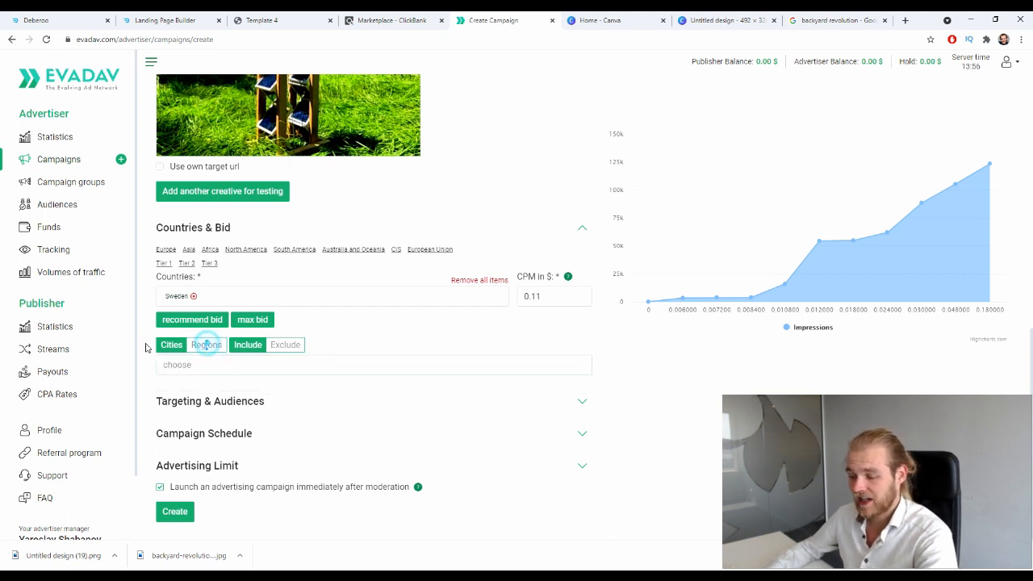
{"action": "left_click", "coordinate": [178, 348]}
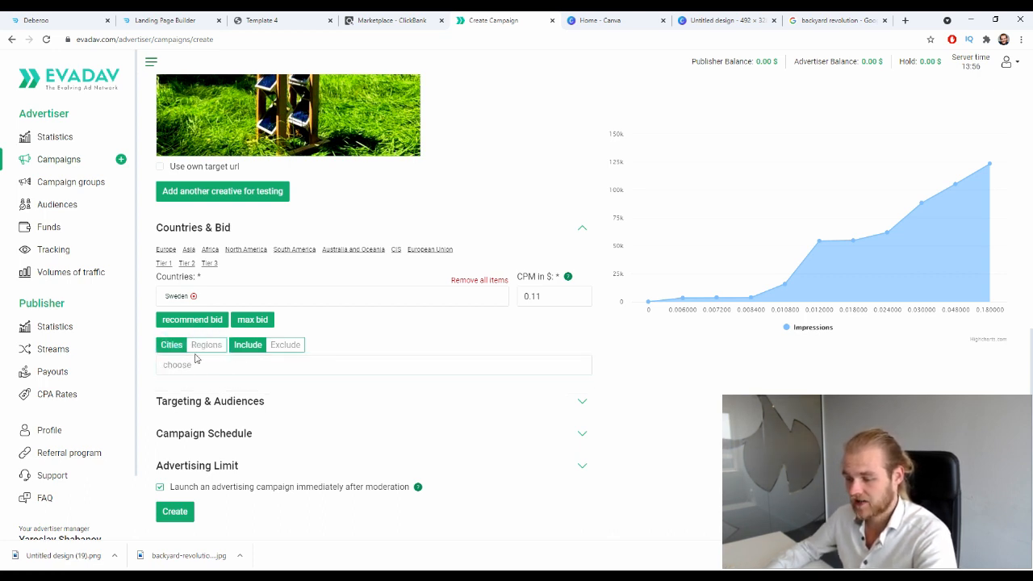
{"action": "left_click", "coordinate": [209, 365]}
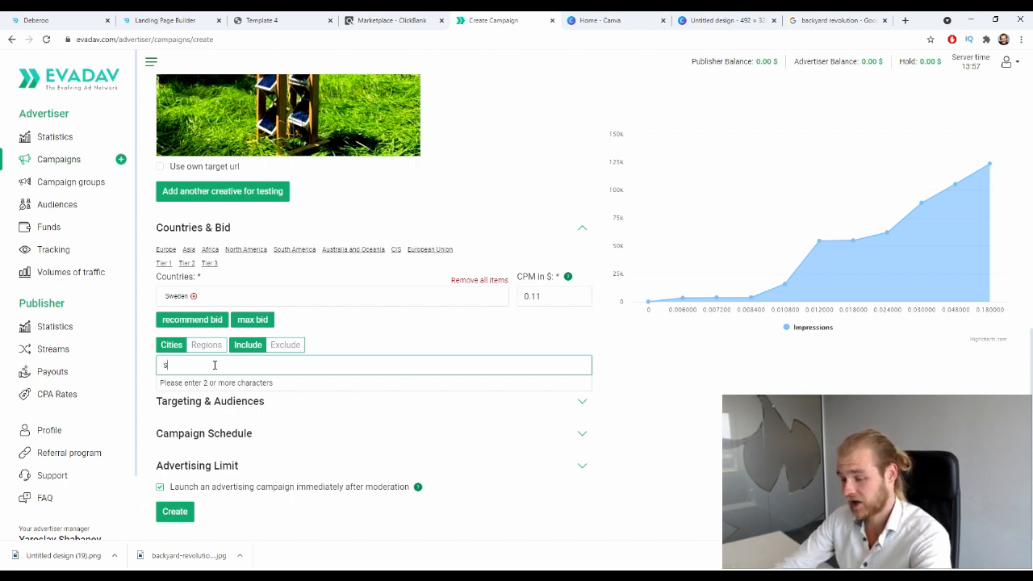
{"action": "type", "text": "stoc"}
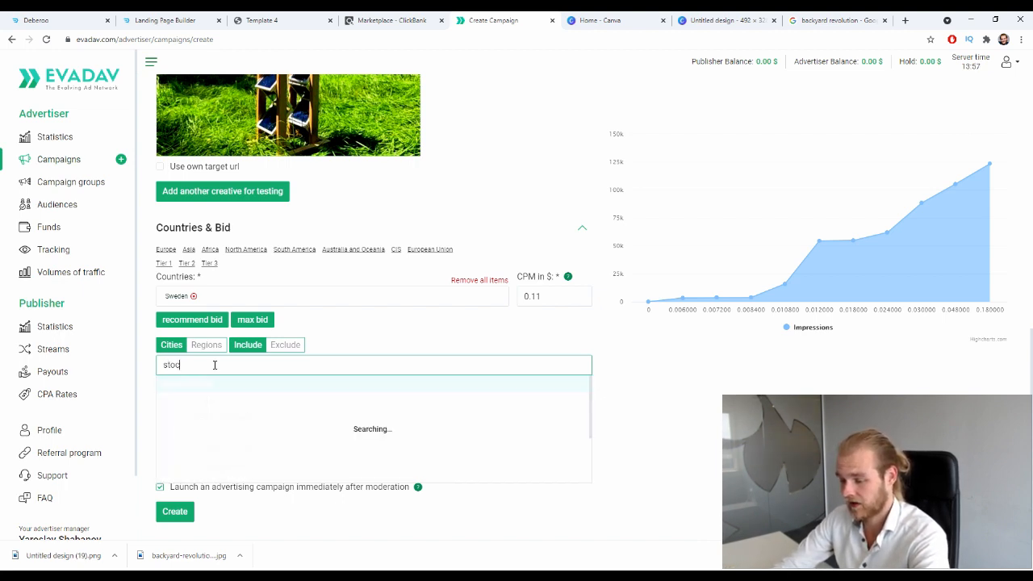
{"action": "type", "text": "kh"}
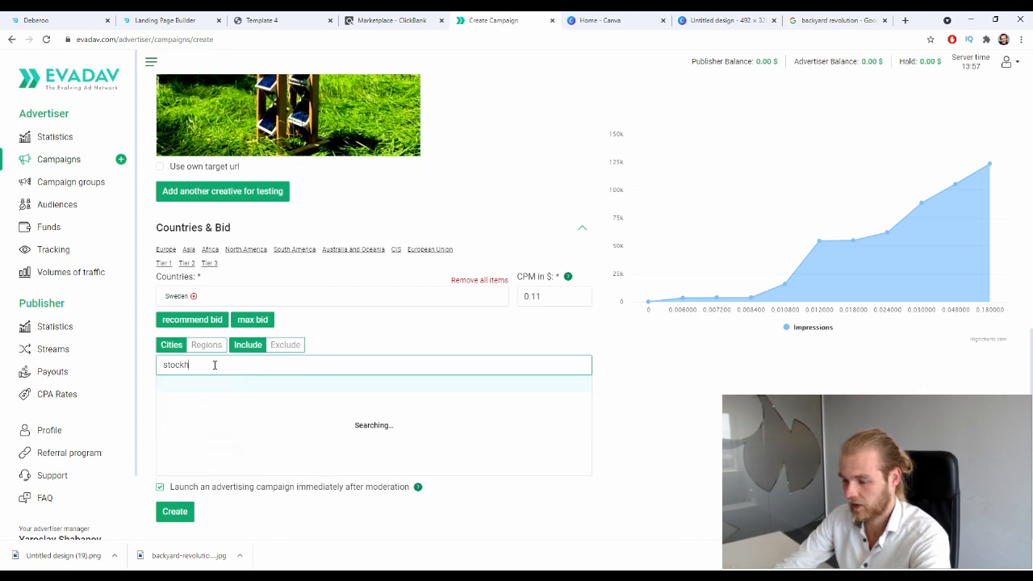
{"action": "left_click", "coordinate": [236, 387]}
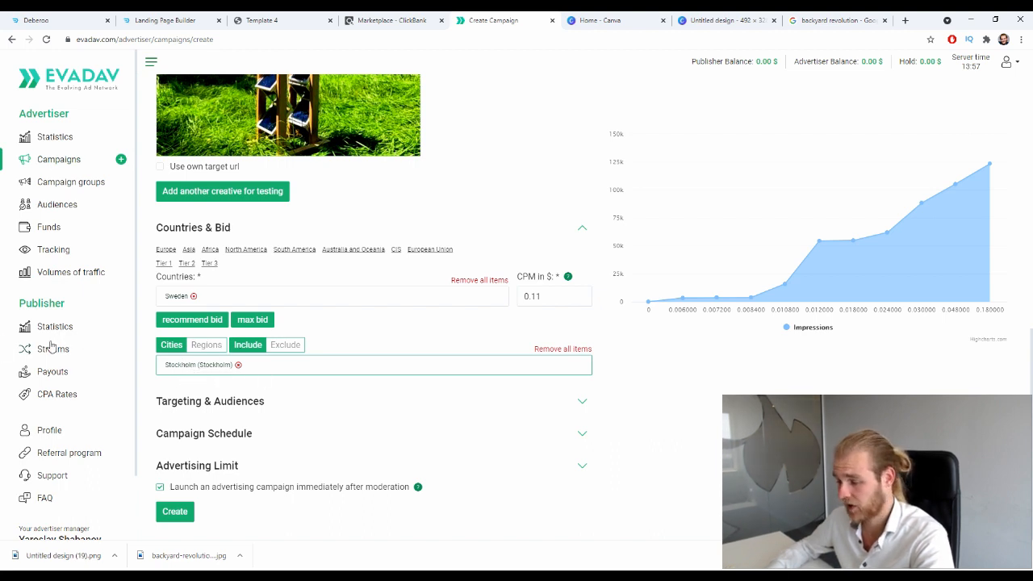
Step: Try excluding Stockholm instead, clear it from the city targeting and restore the Include mode for cities
{"action": "left_click", "coordinate": [284, 345]}
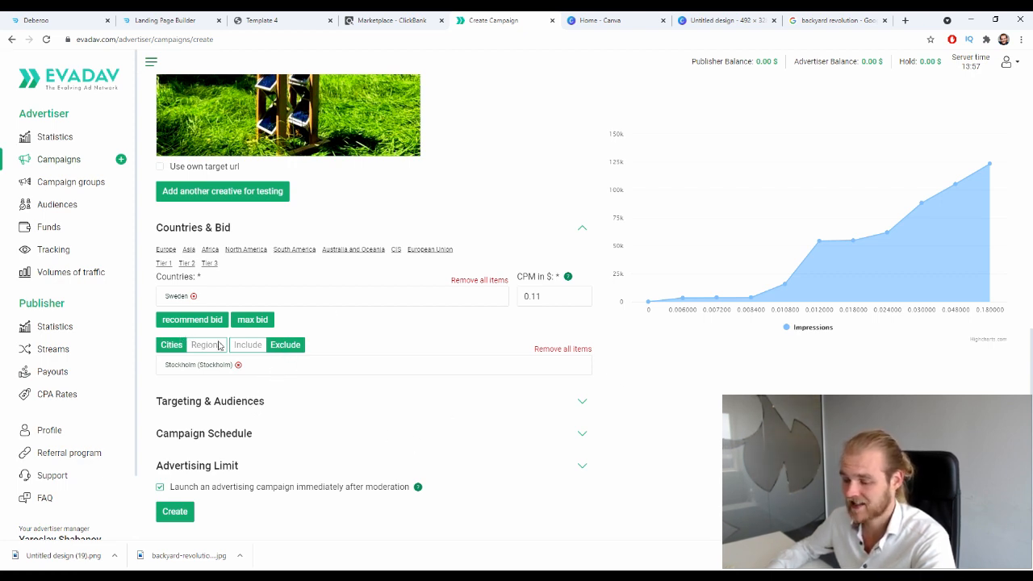
{"action": "left_click", "coordinate": [238, 365]}
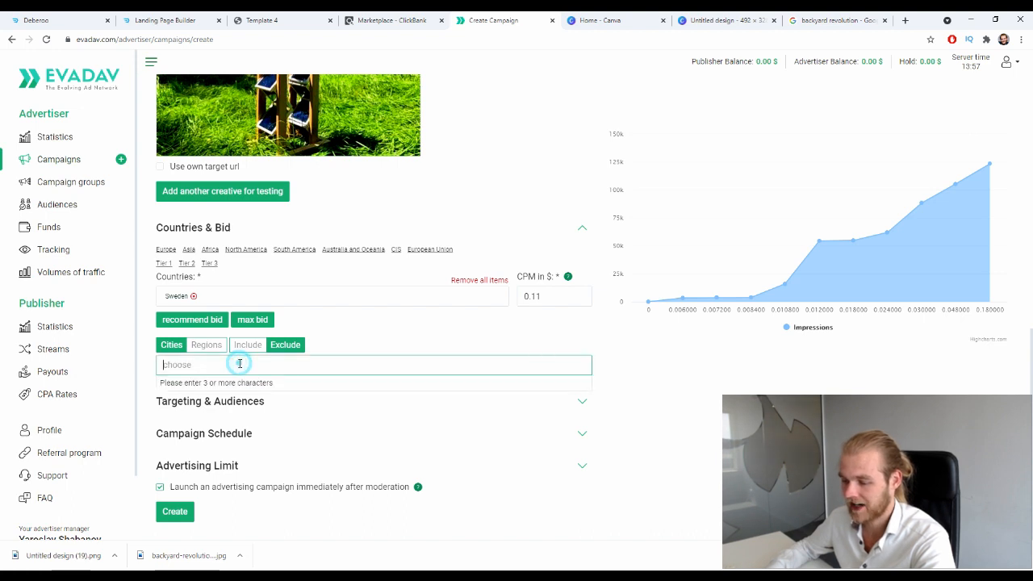
{"action": "left_click", "coordinate": [206, 344]}
{"action": "left_click", "coordinate": [173, 347]}
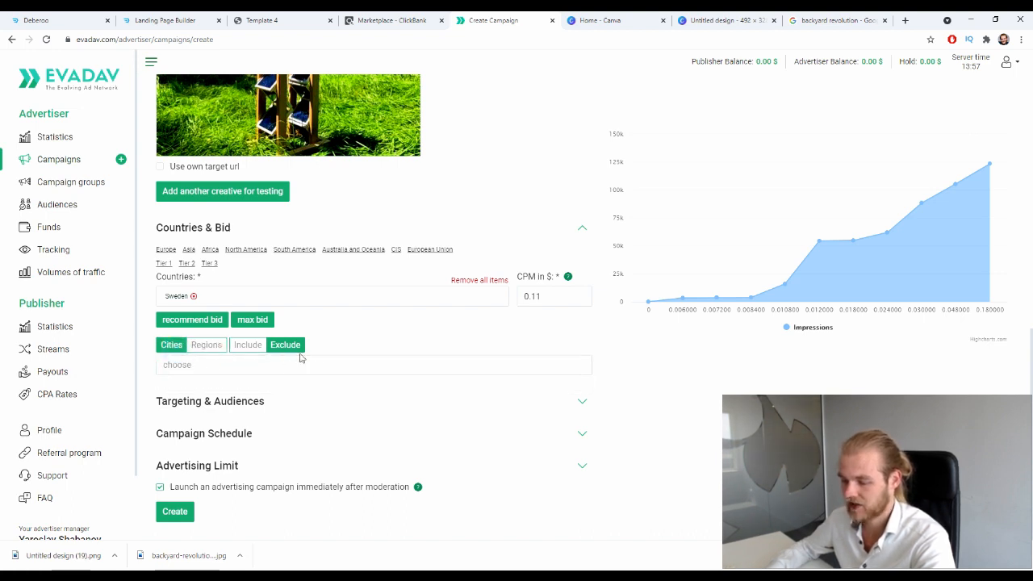
{"action": "left_click", "coordinate": [247, 344]}
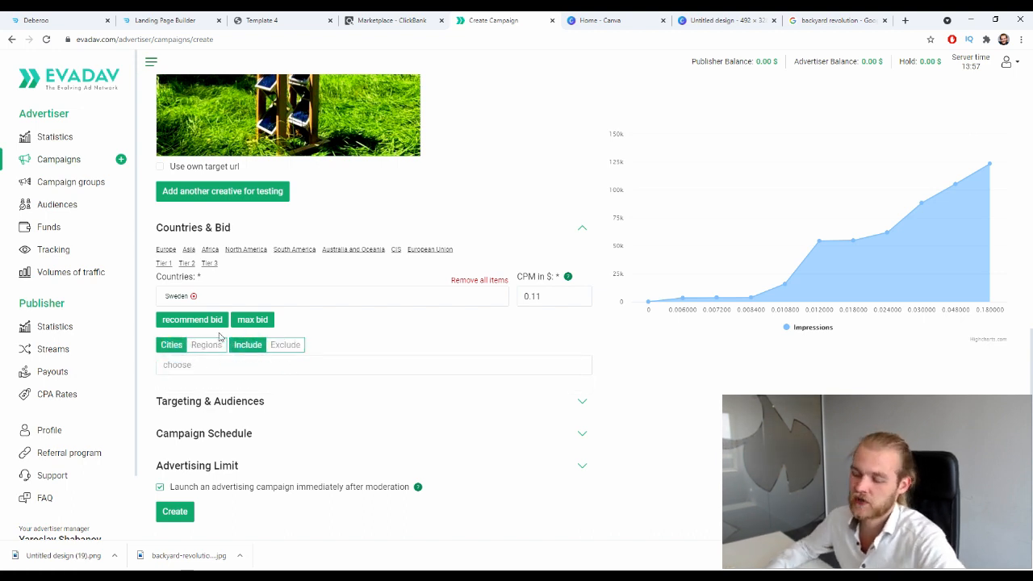
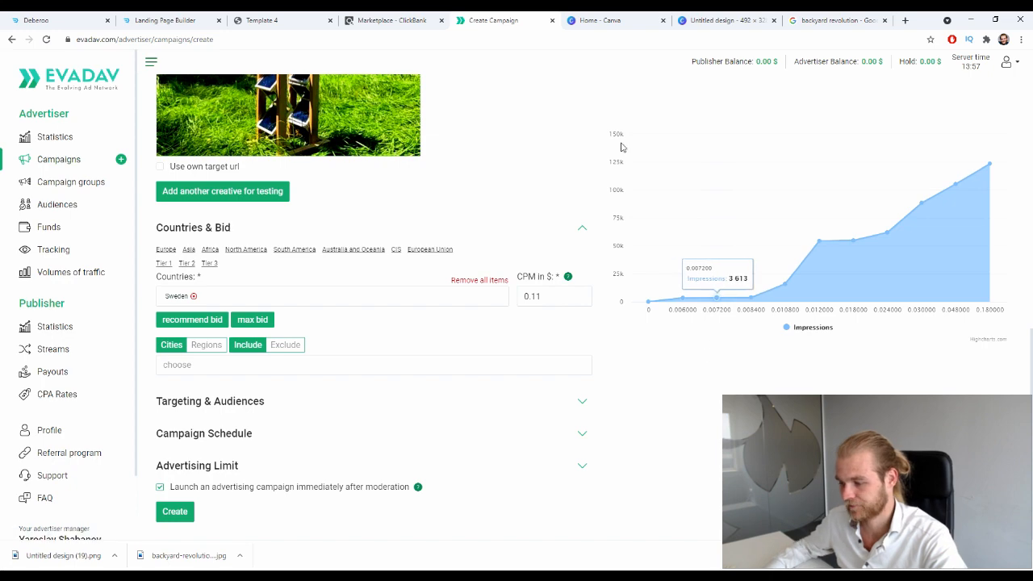
Step: Collapse Countries & Bid, expand Targeting & Audiences and restrict the campaign's device targeting to Mobile
{"action": "left_click", "coordinate": [582, 228]}
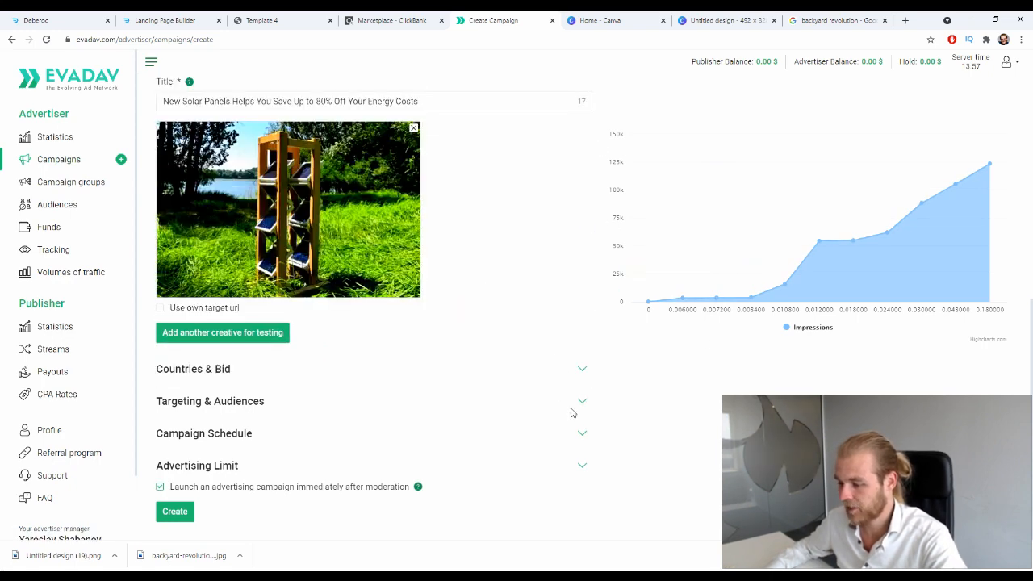
{"action": "left_click", "coordinate": [585, 408]}
{"action": "scroll", "coordinate": [634, 365], "scroll_direction": "down", "scroll_amount": 2}
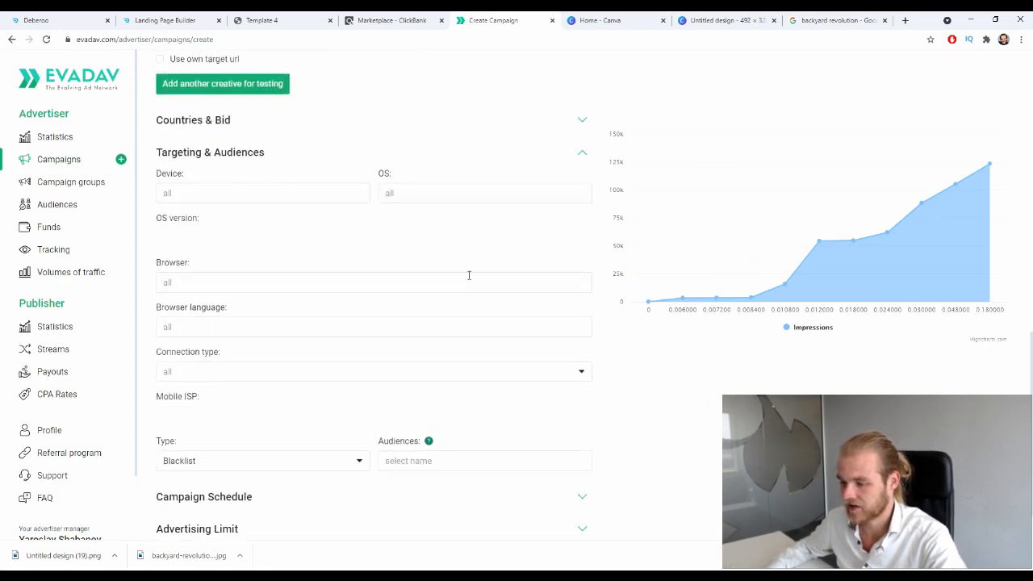
{"action": "left_click", "coordinate": [260, 188]}
{"action": "left_click", "coordinate": [184, 229]}
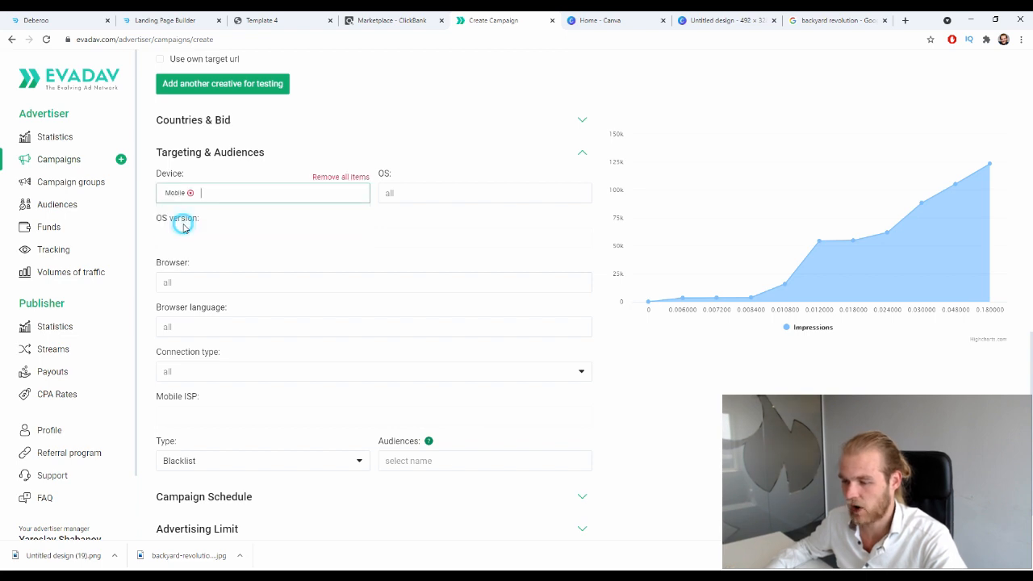
Step: Try restricting the OS to Android, look through the available OS versions and remove the Android filter again
{"action": "left_click", "coordinate": [443, 190]}
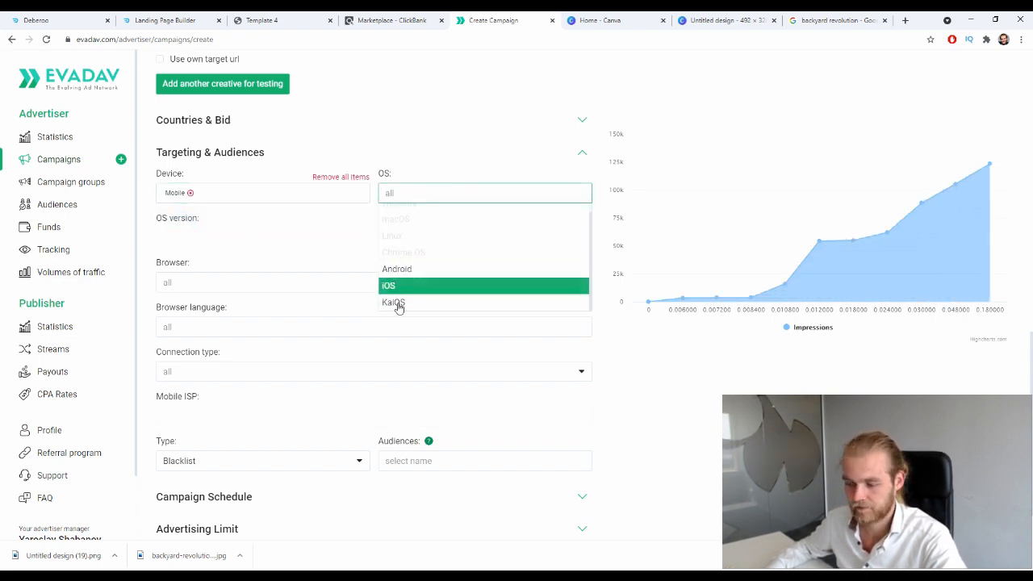
{"action": "left_click", "coordinate": [317, 229]}
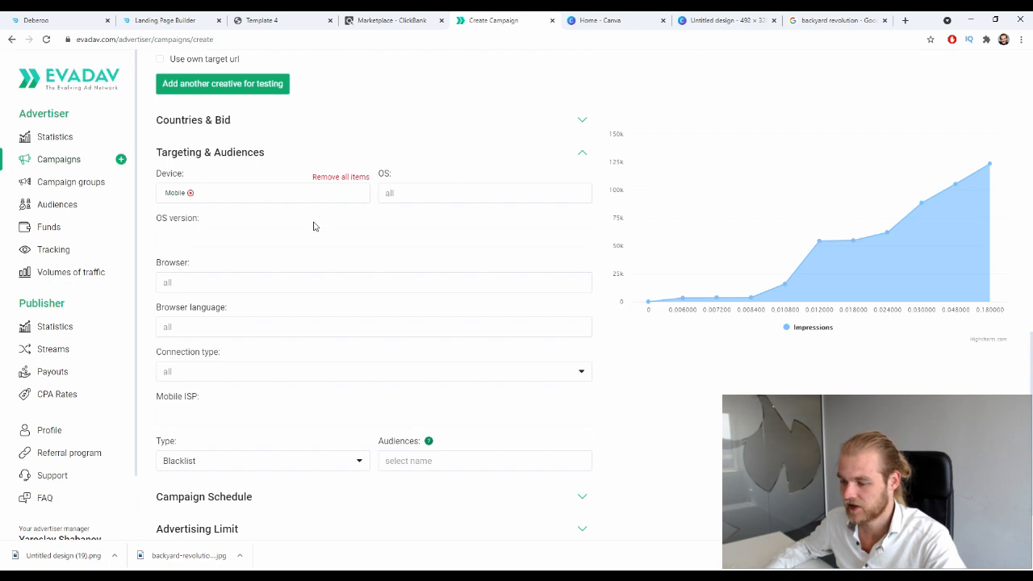
{"action": "left_click", "coordinate": [417, 189]}
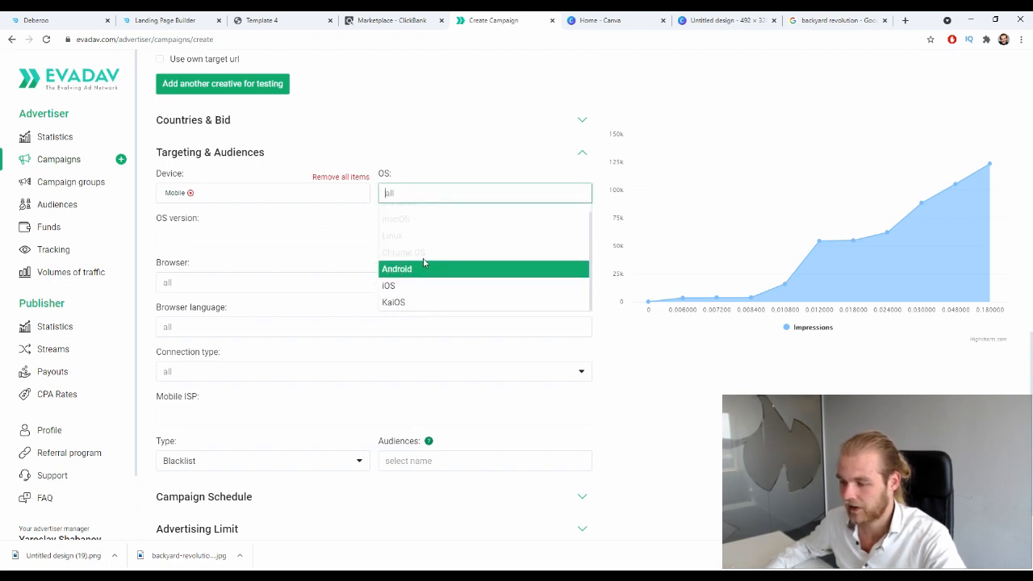
{"action": "left_click", "coordinate": [412, 266]}
{"action": "left_click", "coordinate": [258, 236]}
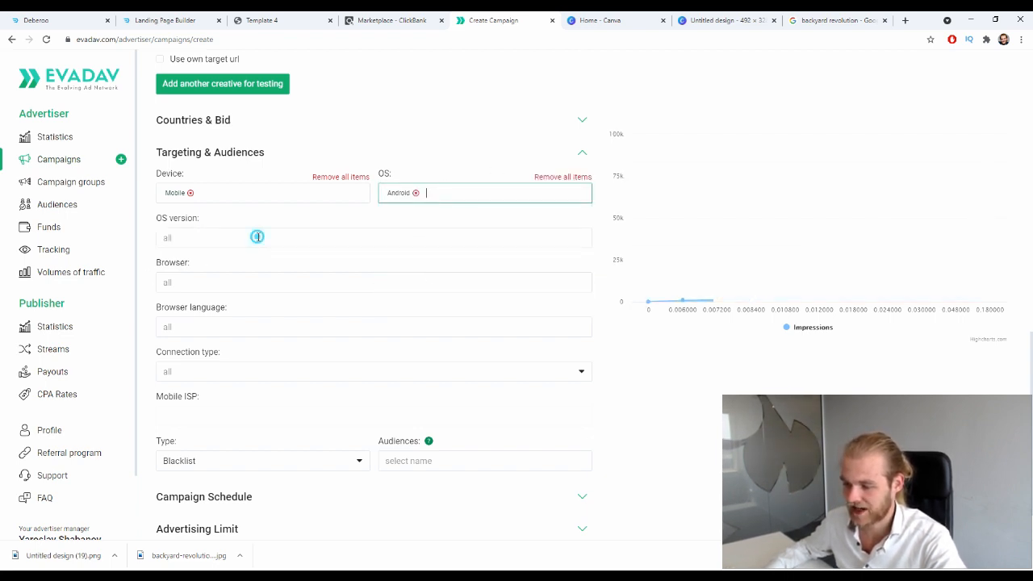
{"action": "scroll", "coordinate": [237, 286], "scroll_direction": "down", "scroll_amount": 5}
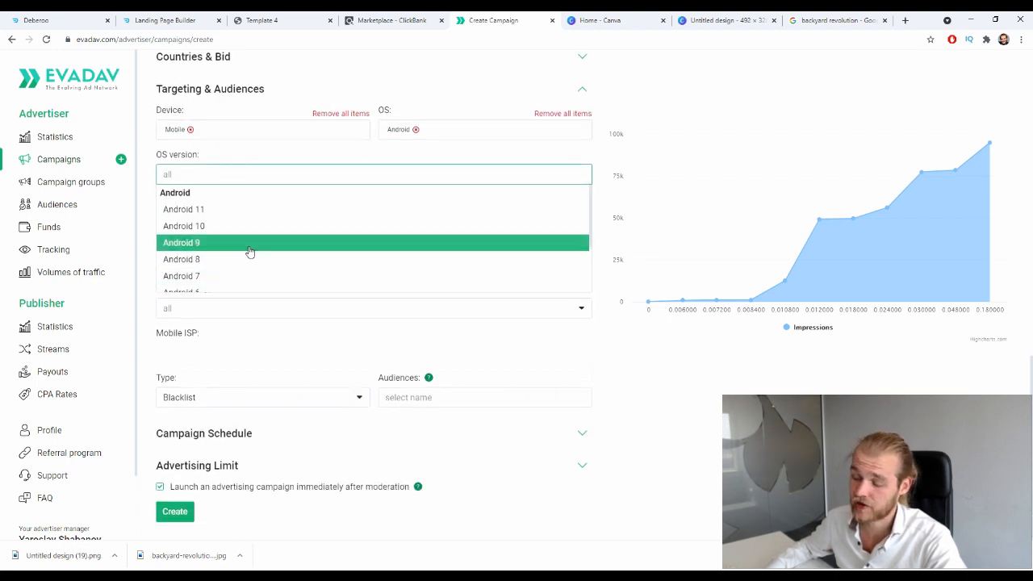
{"action": "left_click", "coordinate": [415, 129]}
{"action": "left_click", "coordinate": [353, 152]}
{"action": "scroll", "coordinate": [355, 150], "scroll_direction": "up", "scroll_amount": 1}
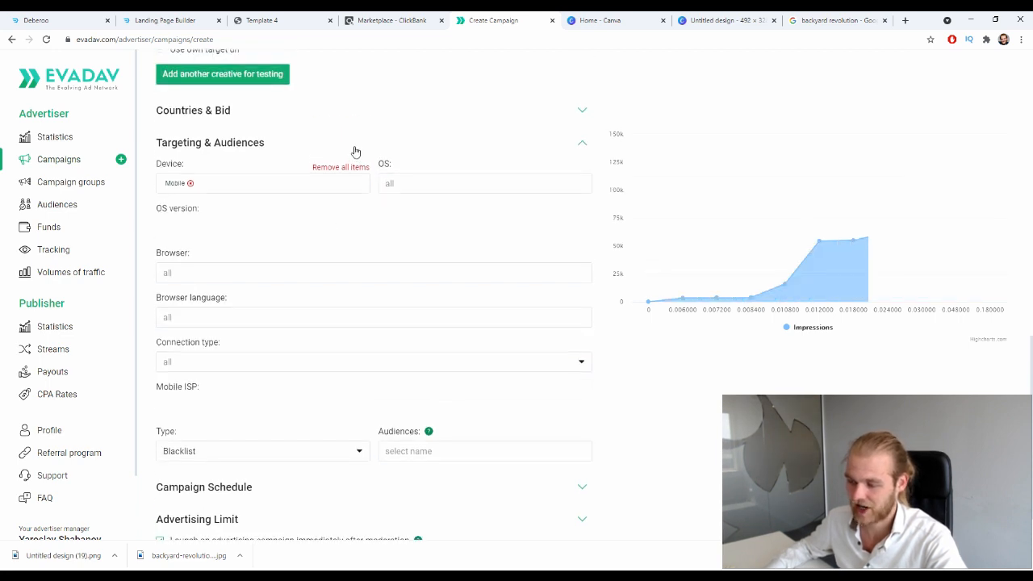
Step: Look through the available browsers in the Browser targeting without restricting it
{"action": "left_click_drag", "start_coordinate": [166, 210], "coordinate": [205, 215]}
{"action": "left_click", "coordinate": [201, 212]}
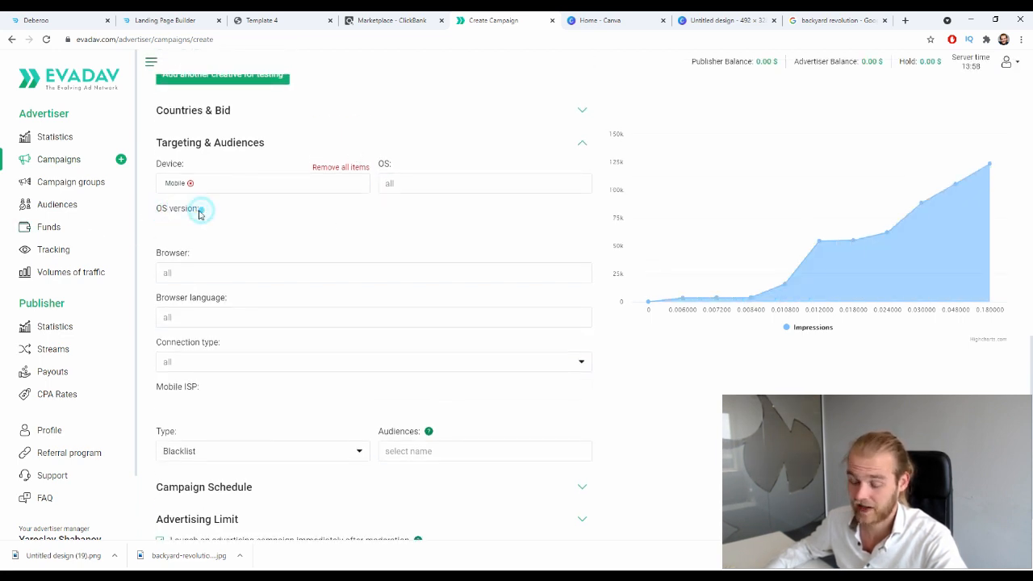
{"action": "left_click", "coordinate": [233, 273]}
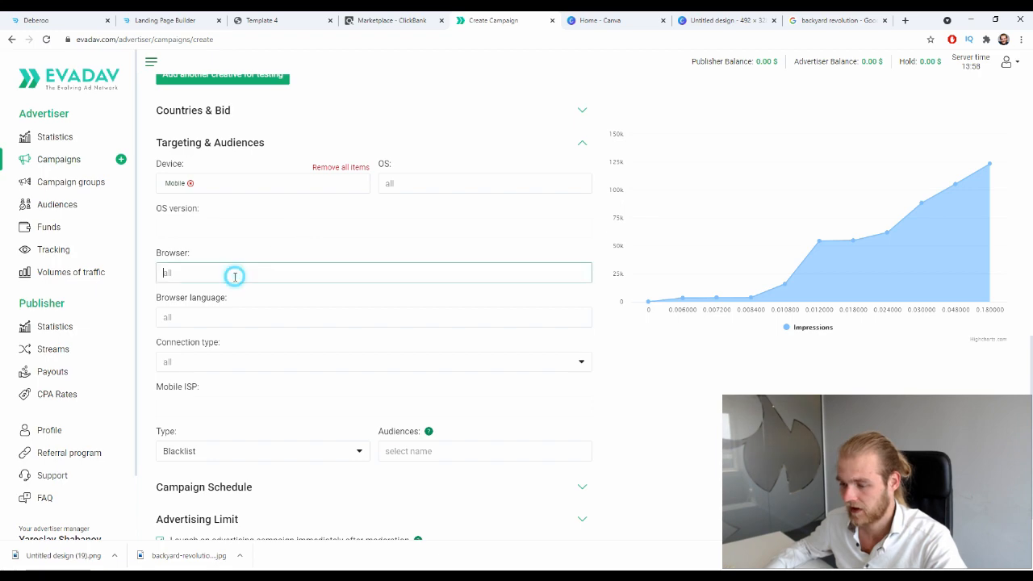
{"action": "scroll", "coordinate": [221, 298], "scroll_direction": "down", "scroll_amount": 1}
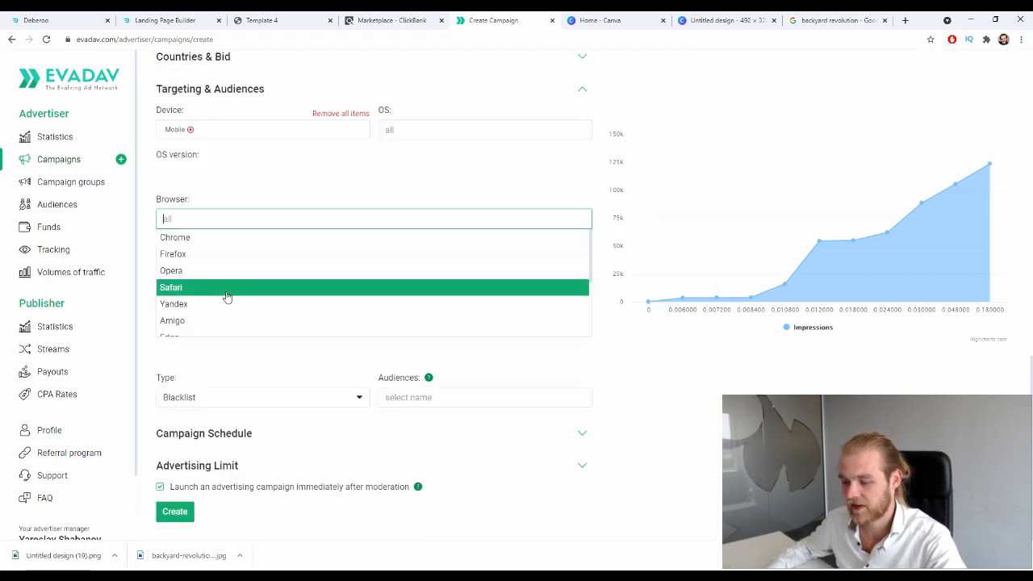
{"action": "scroll", "coordinate": [229, 290], "scroll_direction": "up", "scroll_amount": 6}
{"action": "scroll", "coordinate": [237, 295], "scroll_direction": "down", "scroll_amount": 5}
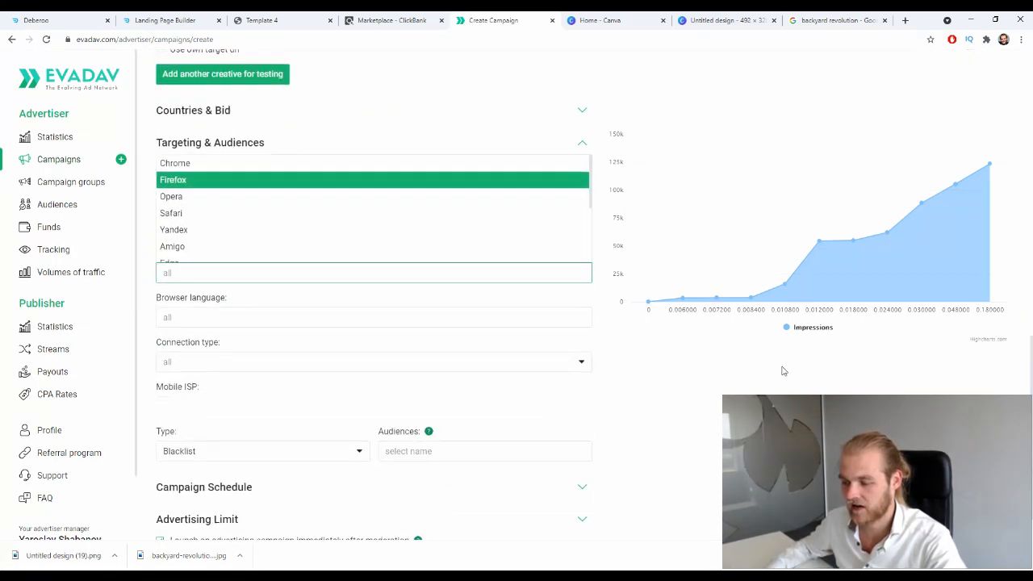
{"action": "left_click", "coordinate": [781, 368]}
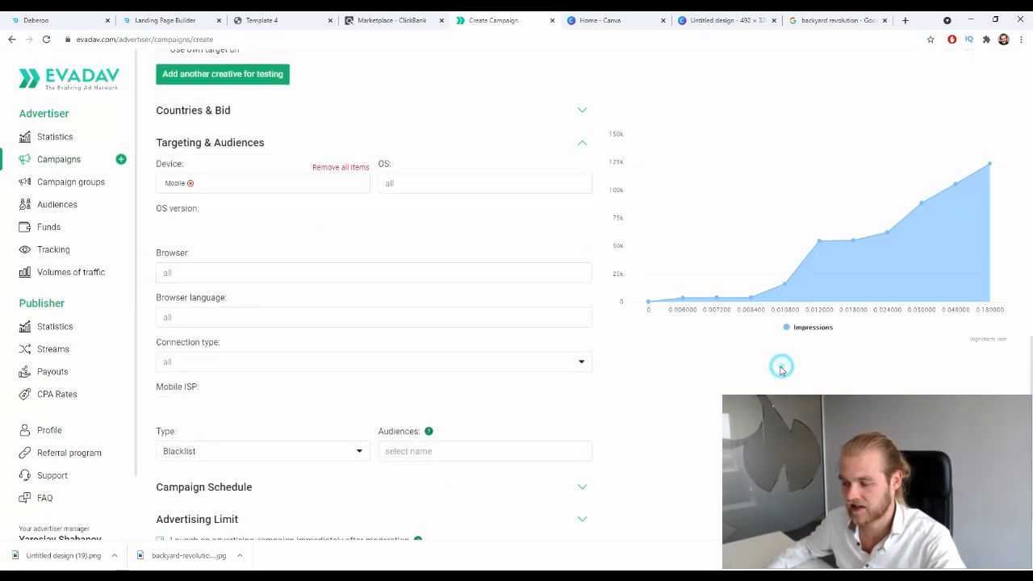
{"action": "left_click", "coordinate": [358, 275]}
{"action": "scroll", "coordinate": [357, 208], "scroll_direction": "down", "scroll_amount": 2}
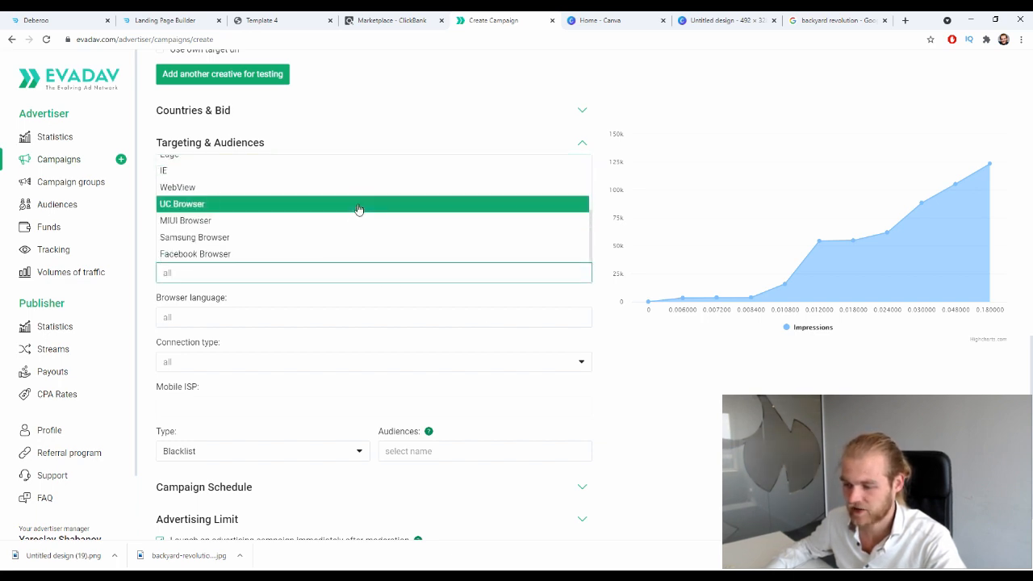
{"action": "scroll", "coordinate": [364, 229], "scroll_direction": "up", "scroll_amount": 2}
{"action": "scroll", "coordinate": [364, 236], "scroll_direction": "down", "scroll_amount": 3}
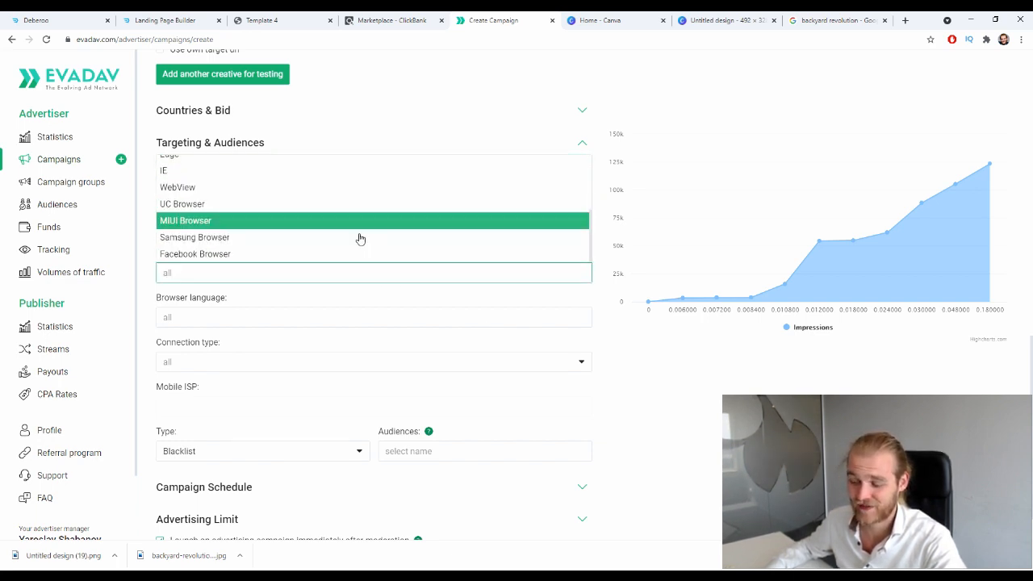
{"action": "scroll", "coordinate": [371, 215], "scroll_direction": "up", "scroll_amount": 2}
{"action": "left_click", "coordinate": [462, 374]}
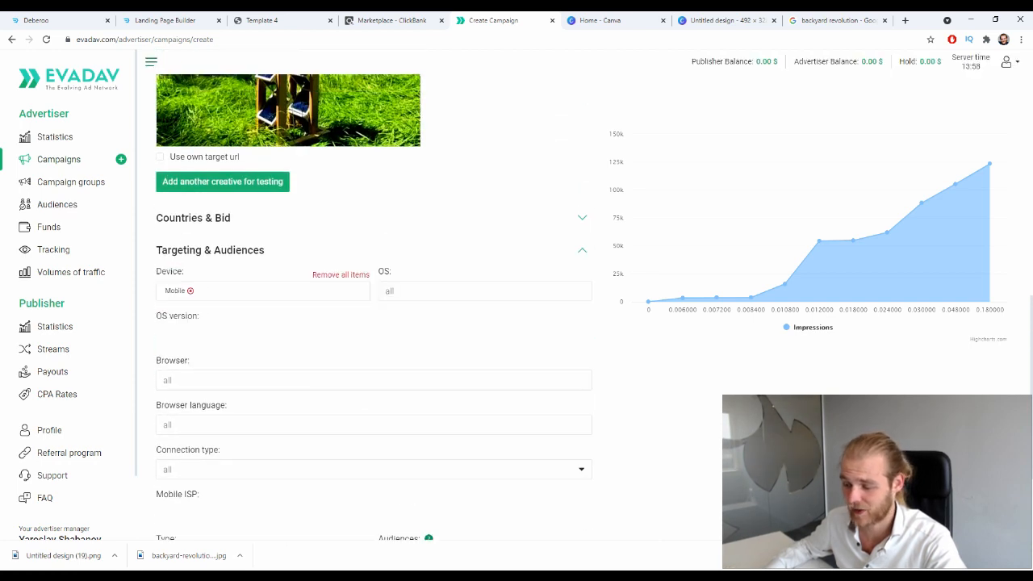
Step: Restrict the campaign's browser language targeting to Swedish
{"action": "scroll", "coordinate": [462, 372], "scroll_direction": "down", "scroll_amount": 2}
{"action": "left_click", "coordinate": [237, 265]}
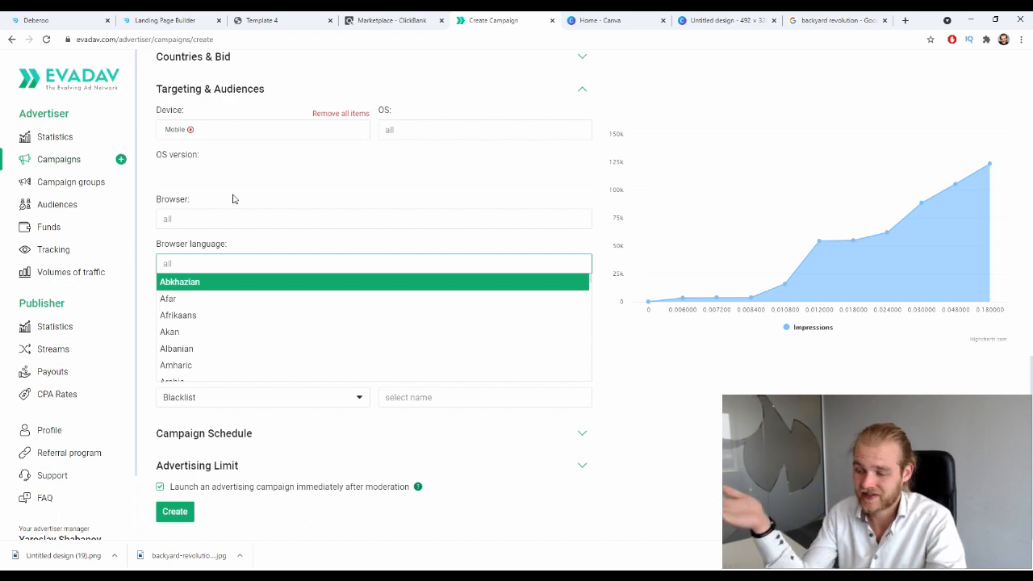
{"action": "type", "text": "swe"}
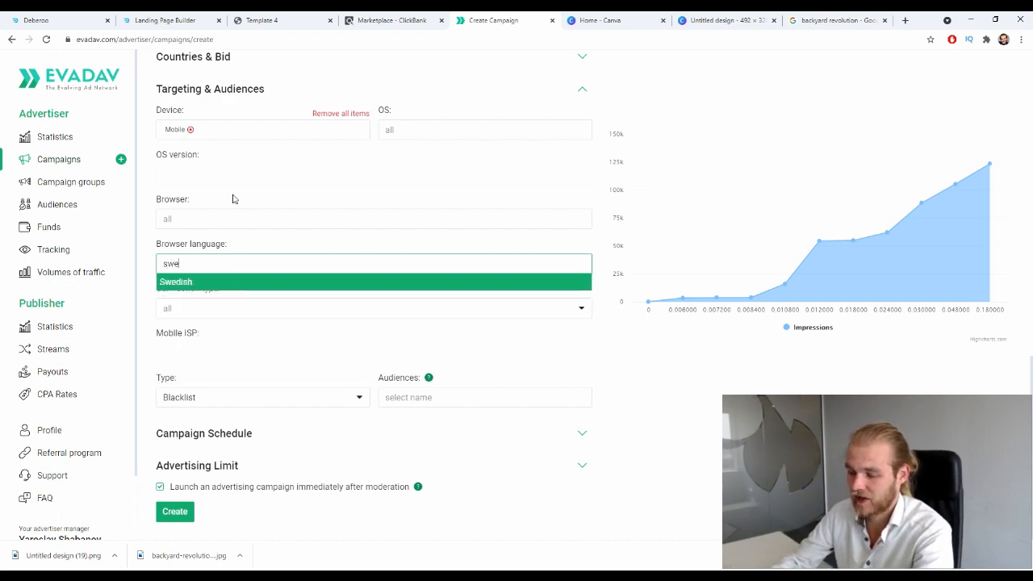
{"action": "left_click", "coordinate": [190, 282]}
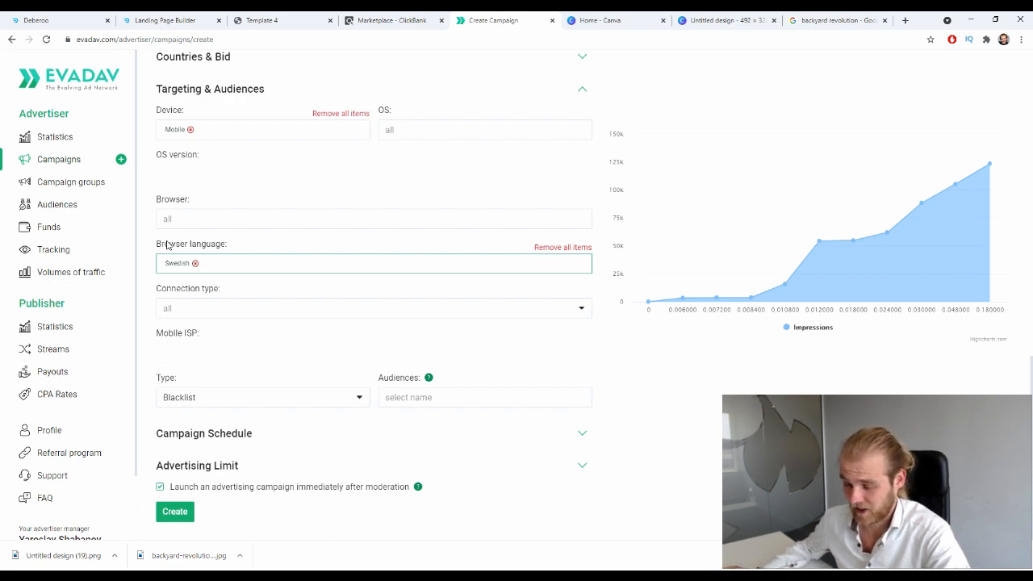
Step: Check which connection types are available for targeting without choosing one
{"action": "left_click", "coordinate": [185, 308]}
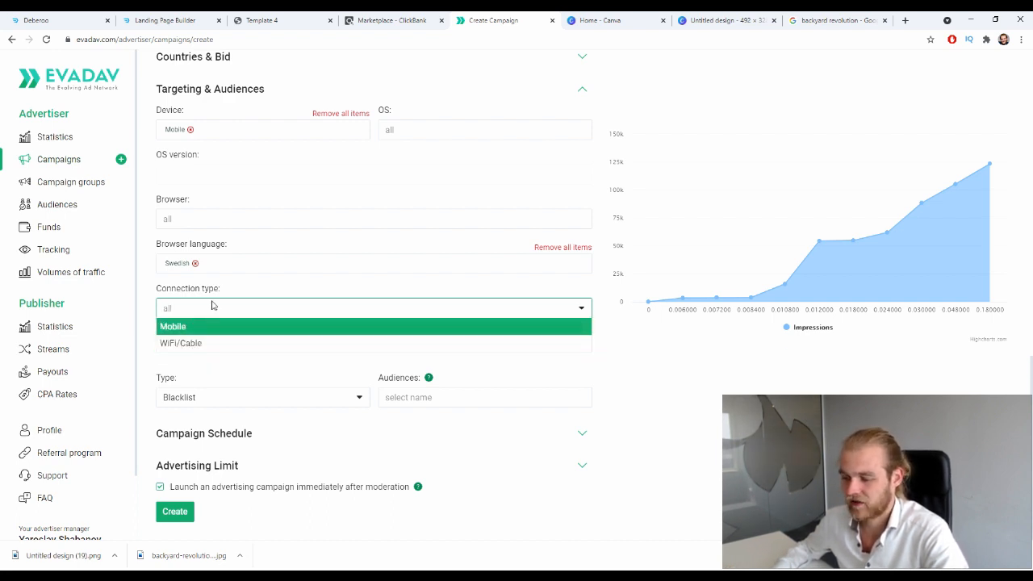
{"action": "left_click", "coordinate": [289, 284]}
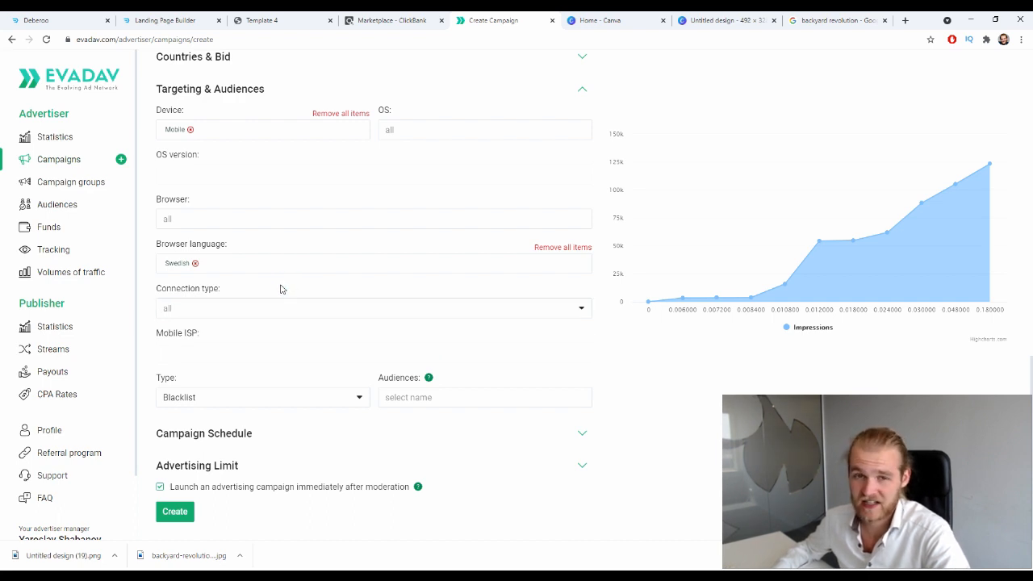
{"action": "left_click", "coordinate": [279, 311]}
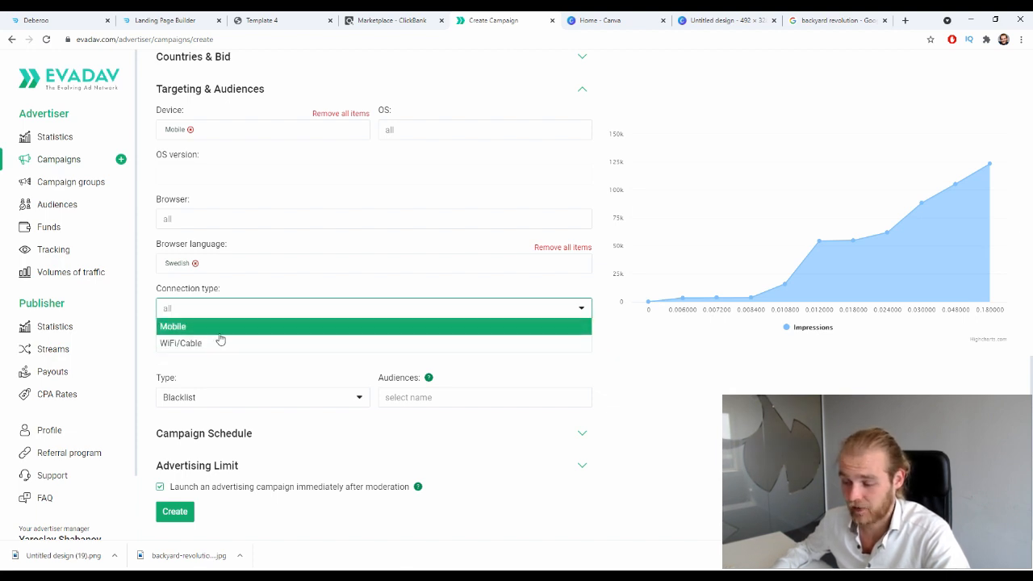
{"action": "left_click", "coordinate": [672, 362]}
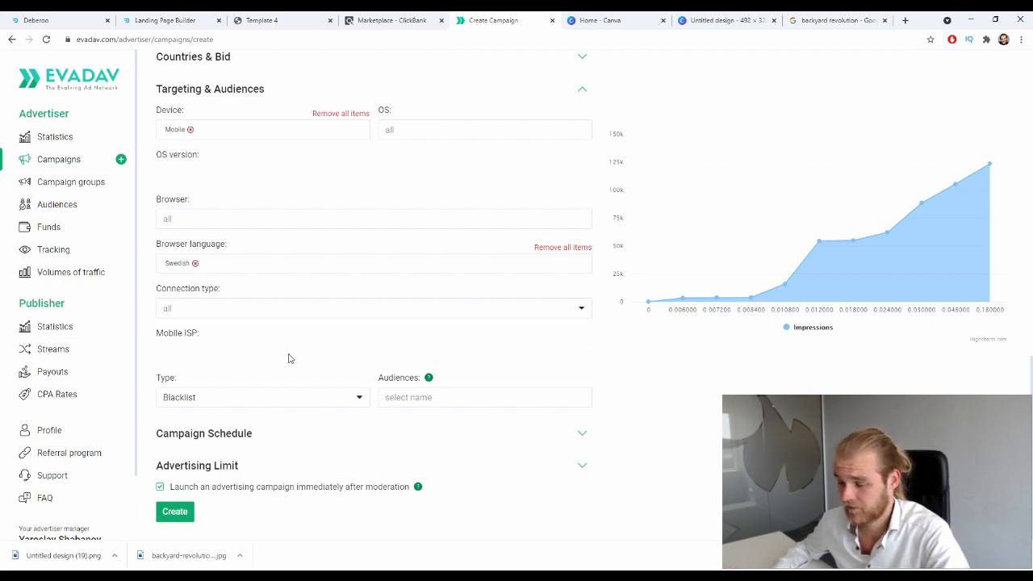
Step: Try restricting the connection type to WiFi/Cable and to Mobile instead, and look through the Mobile ISP options
{"action": "left_click", "coordinate": [245, 310]}
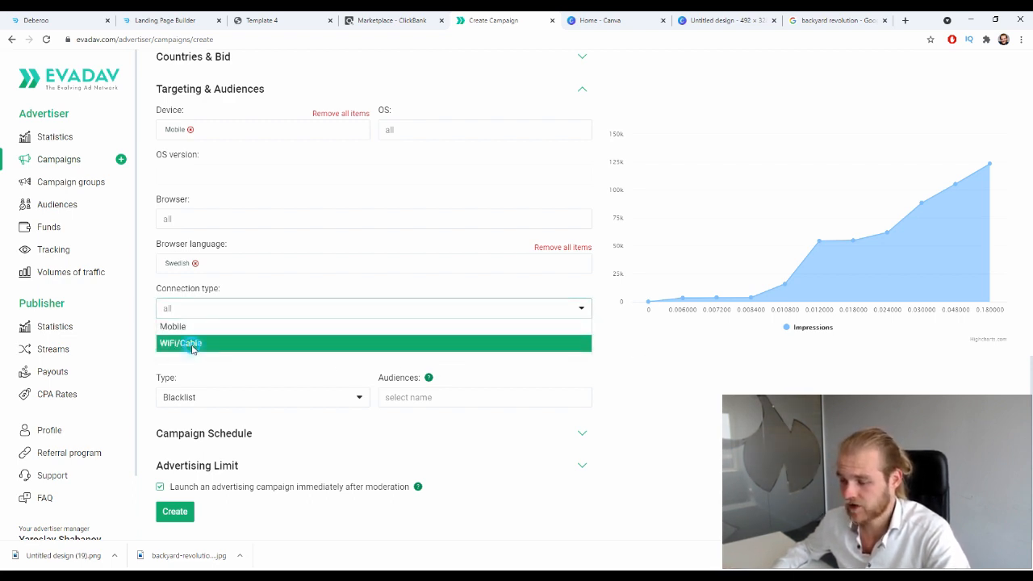
{"action": "left_click", "coordinate": [189, 345]}
{"action": "left_click", "coordinate": [224, 302]}
{"action": "left_click", "coordinate": [198, 327]}
{"action": "left_click", "coordinate": [227, 356]}
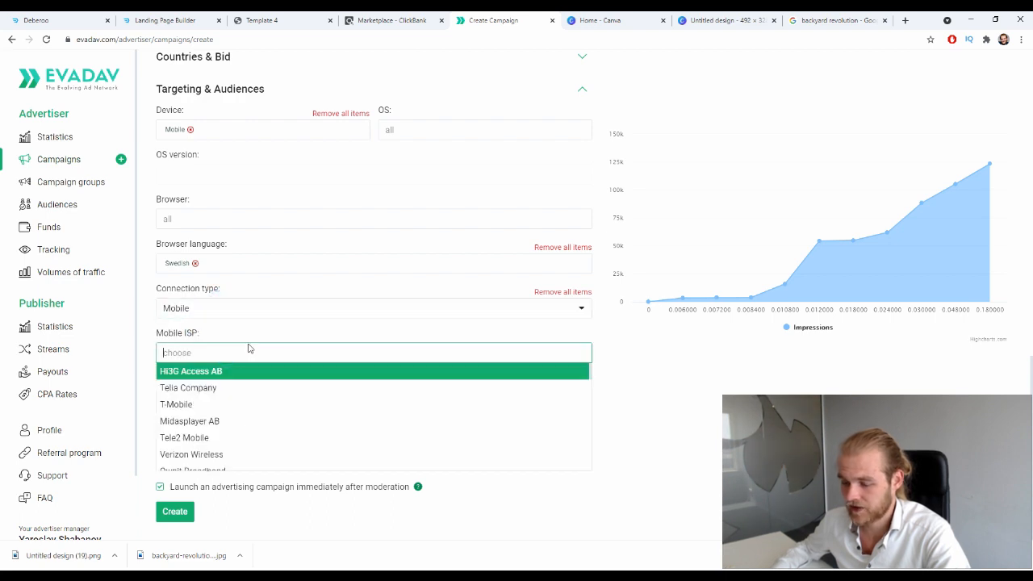
{"action": "scroll", "coordinate": [253, 377], "scroll_direction": "down", "scroll_amount": 3}
{"action": "scroll", "coordinate": [247, 383], "scroll_direction": "down", "scroll_amount": 5}
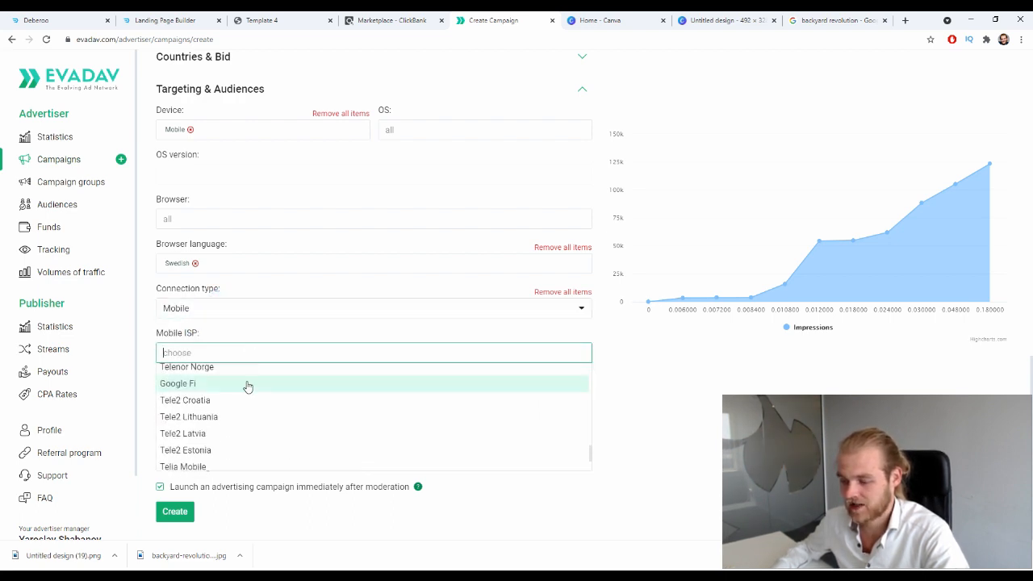
{"action": "middle_click", "coordinate": [247, 382]}
{"action": "scroll", "coordinate": [247, 383], "scroll_direction": "up", "scroll_amount": 1}
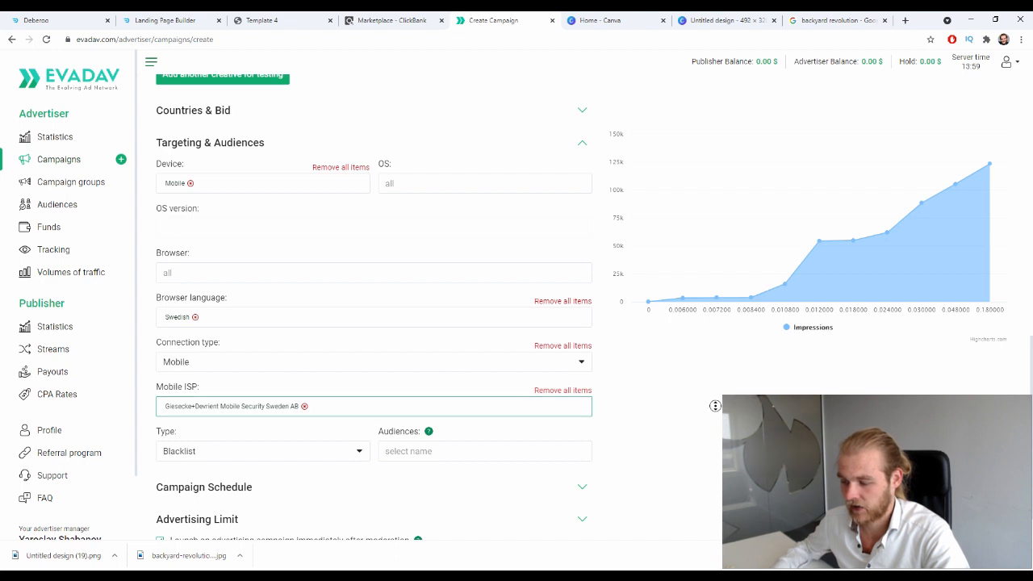
{"action": "left_click", "coordinate": [716, 406]}
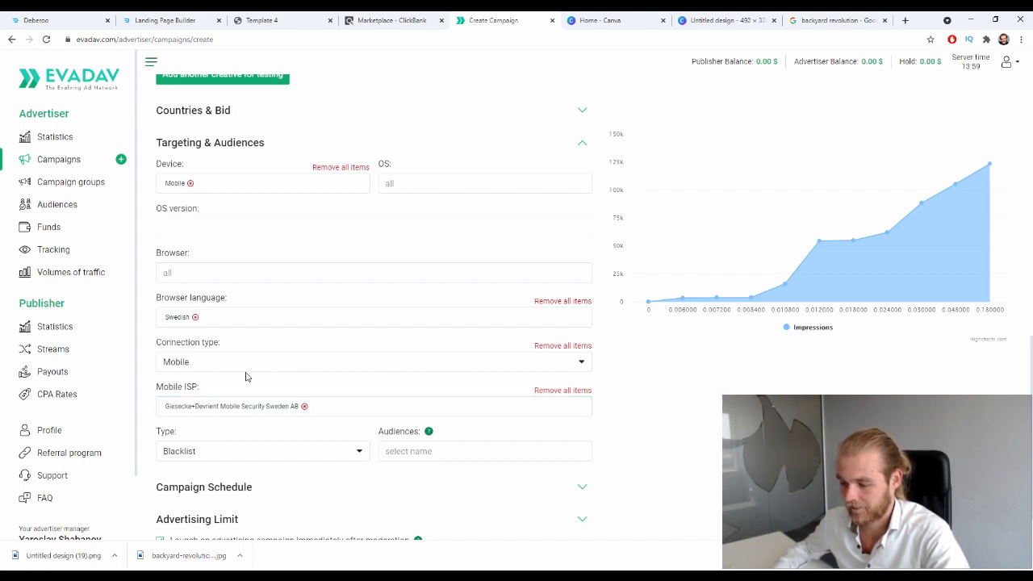
Step: Clear the connection type, try Mobile once more and clear it again so that all connection types are targeted
{"action": "left_click", "coordinate": [196, 367]}
{"action": "left_click", "coordinate": [196, 376]}
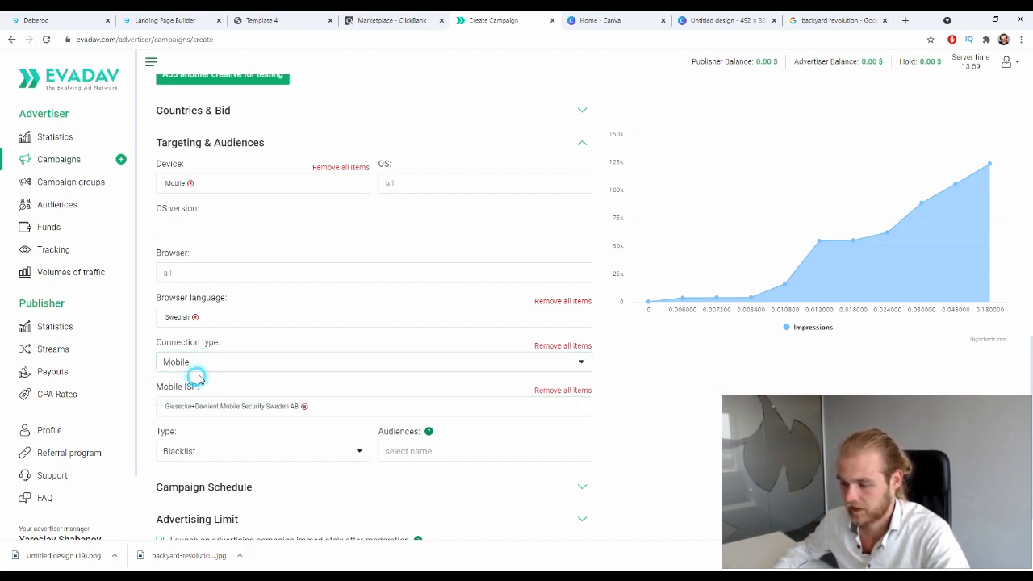
{"action": "left_click", "coordinate": [564, 352]}
{"action": "left_click", "coordinate": [714, 383]}
{"action": "scroll", "coordinate": [697, 388], "scroll_direction": "down", "scroll_amount": 1}
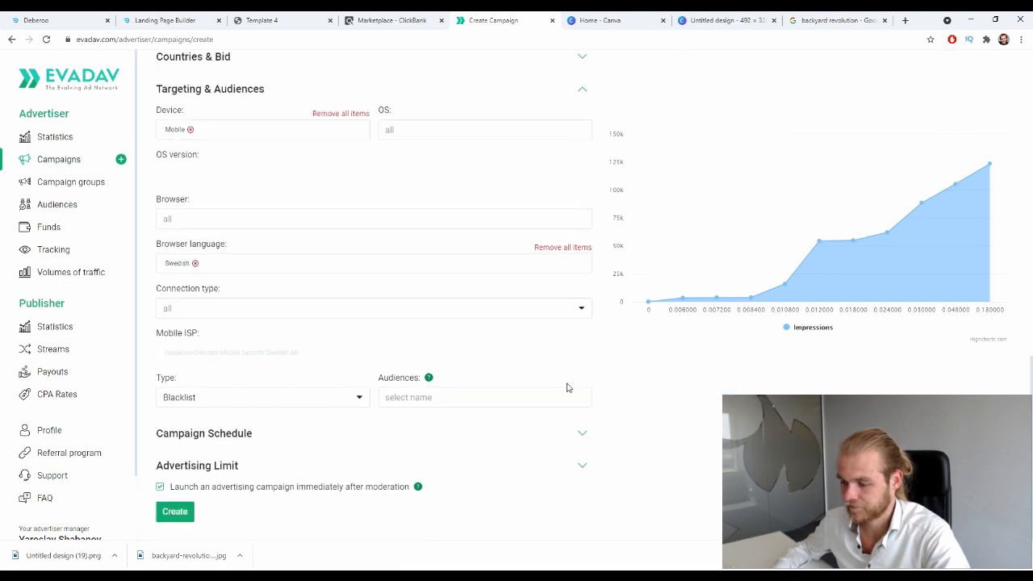
{"action": "left_click", "coordinate": [266, 310]}
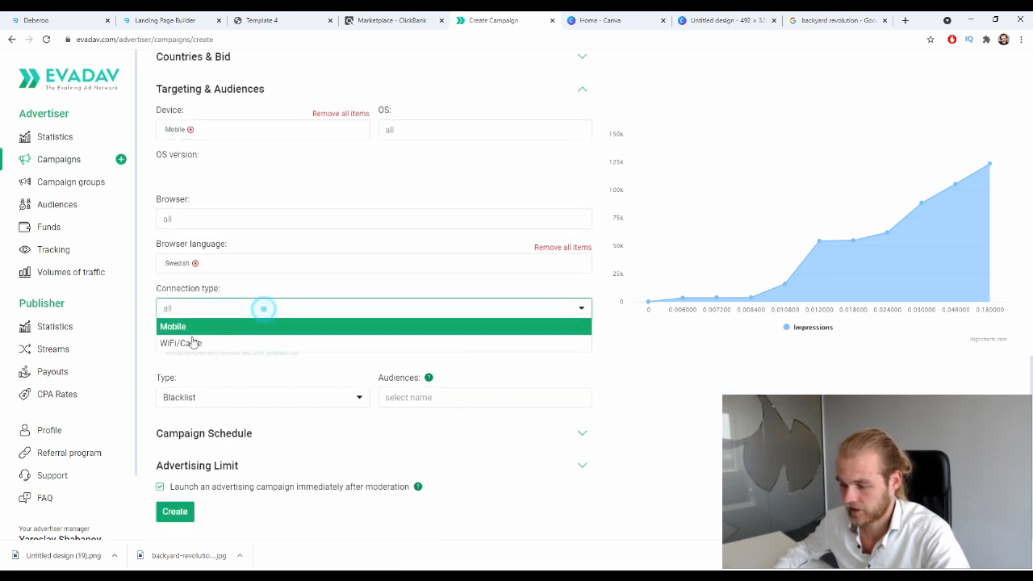
{"action": "left_click", "coordinate": [173, 326]}
{"action": "left_click", "coordinate": [549, 346]}
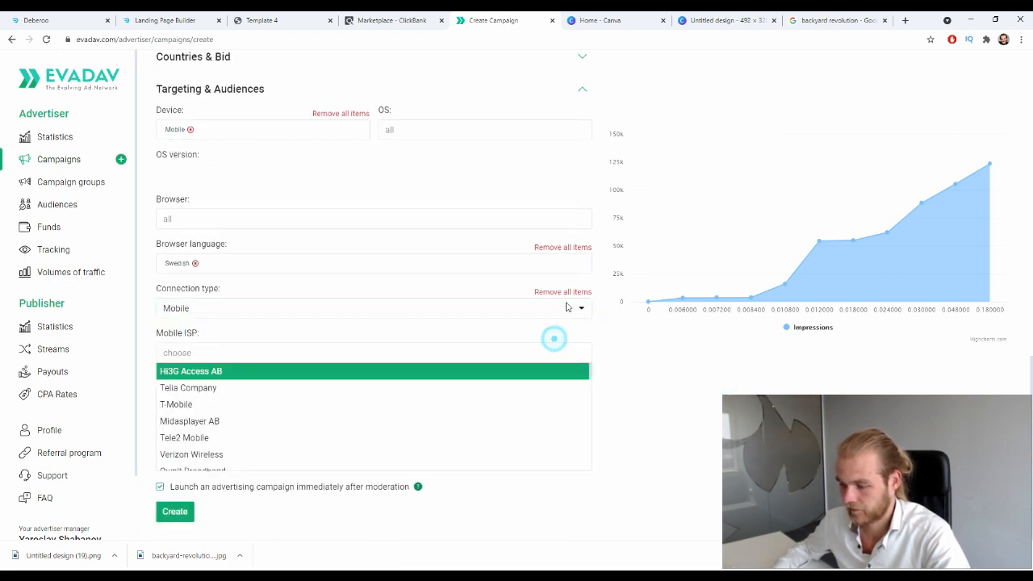
{"action": "left_click", "coordinate": [576, 293]}
{"action": "left_click", "coordinate": [670, 350]}
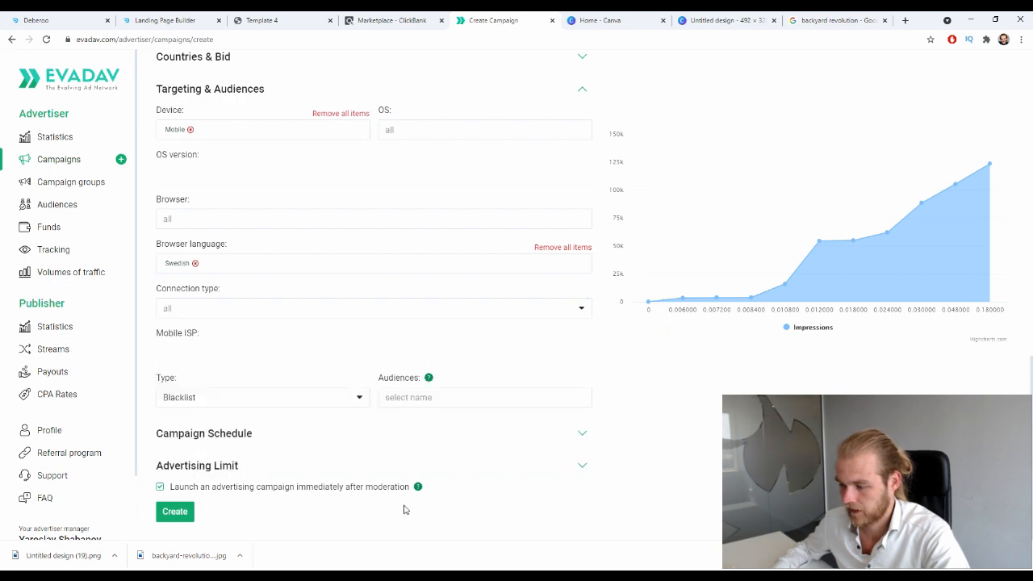
Step: Examine the Blacklist and Whitelist audience types and the Audiences selection without changing them
{"action": "left_click", "coordinate": [339, 400]}
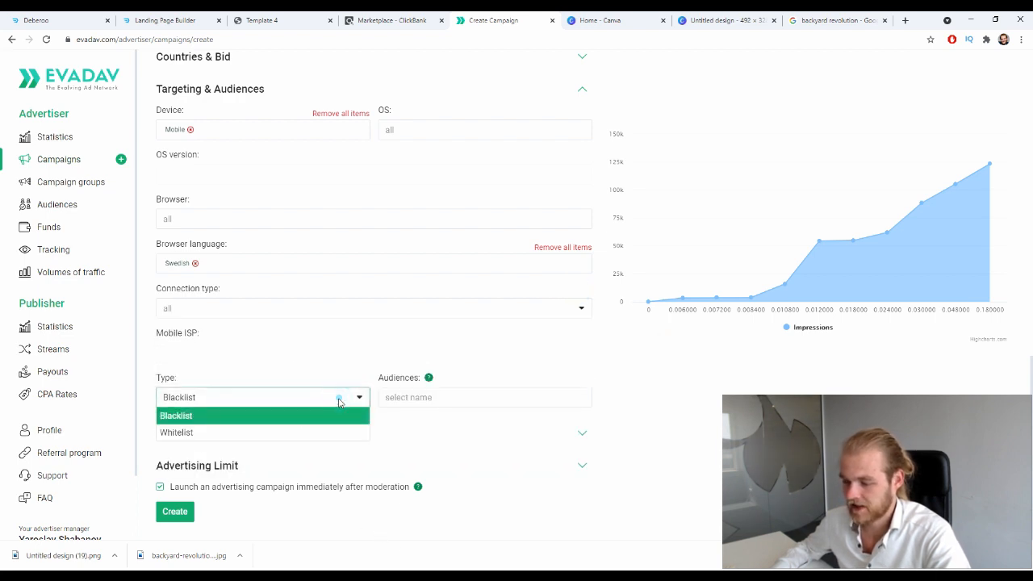
{"action": "left_click", "coordinate": [341, 403]}
{"action": "left_click", "coordinate": [408, 395]}
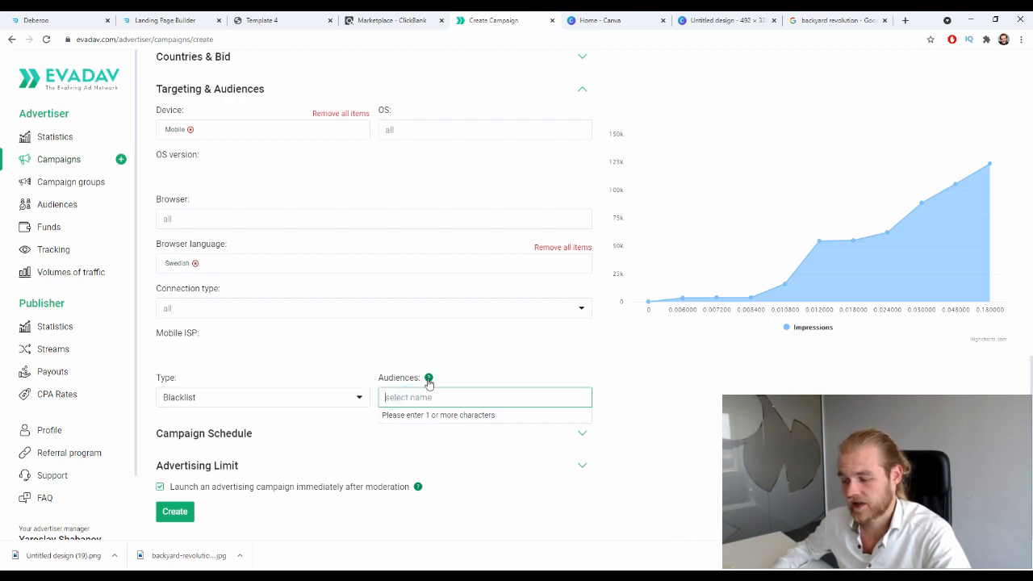
{"action": "left_click", "coordinate": [331, 395]}
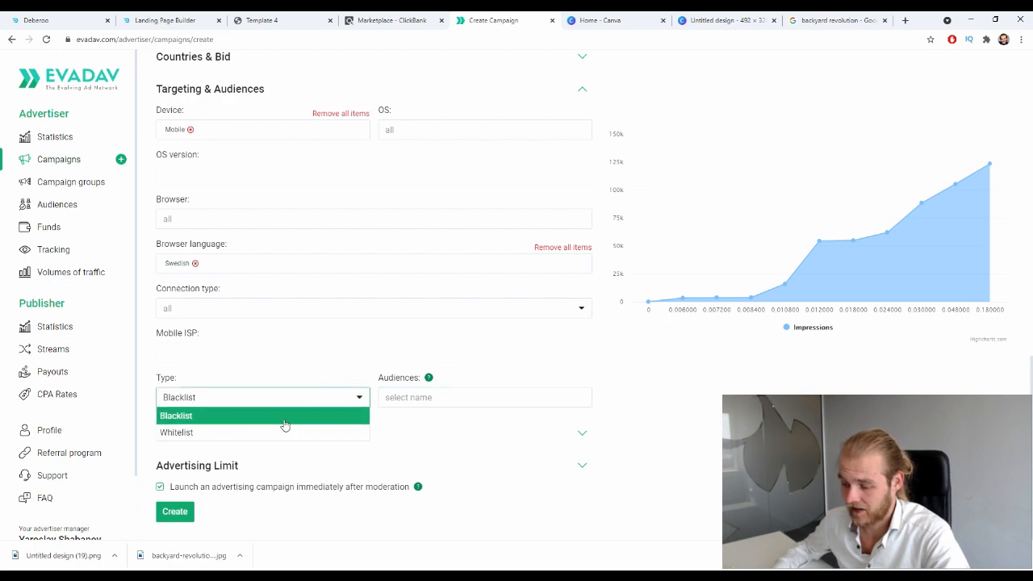
{"action": "left_click", "coordinate": [438, 397]}
{"action": "left_click", "coordinate": [695, 406]}
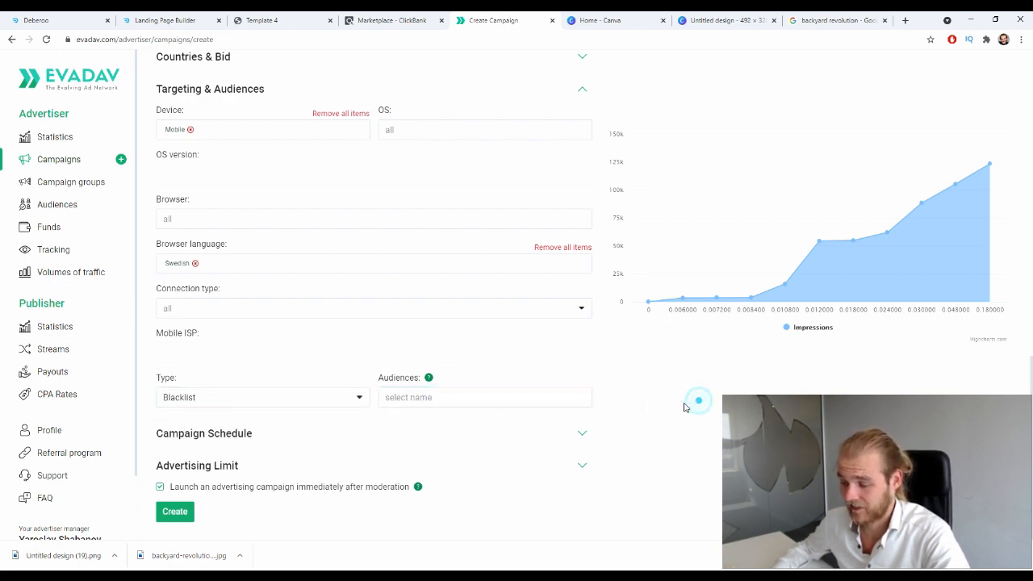
Step: Collapse Targeting & Audiences, expand Campaign Schedule and try excluding hour 03 on every day before restoring it
{"action": "left_click", "coordinate": [587, 92]}
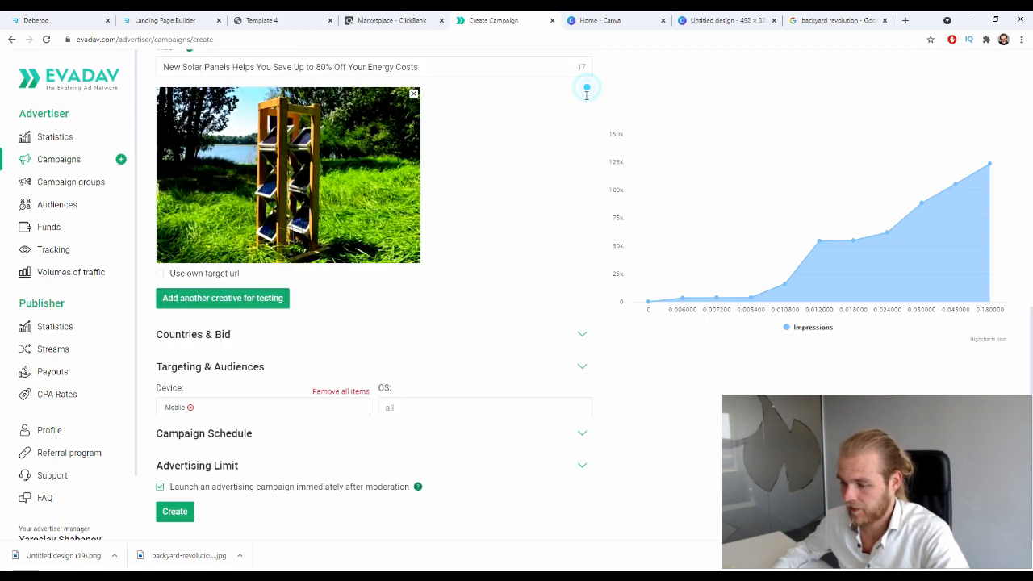
{"action": "left_click", "coordinate": [583, 435]}
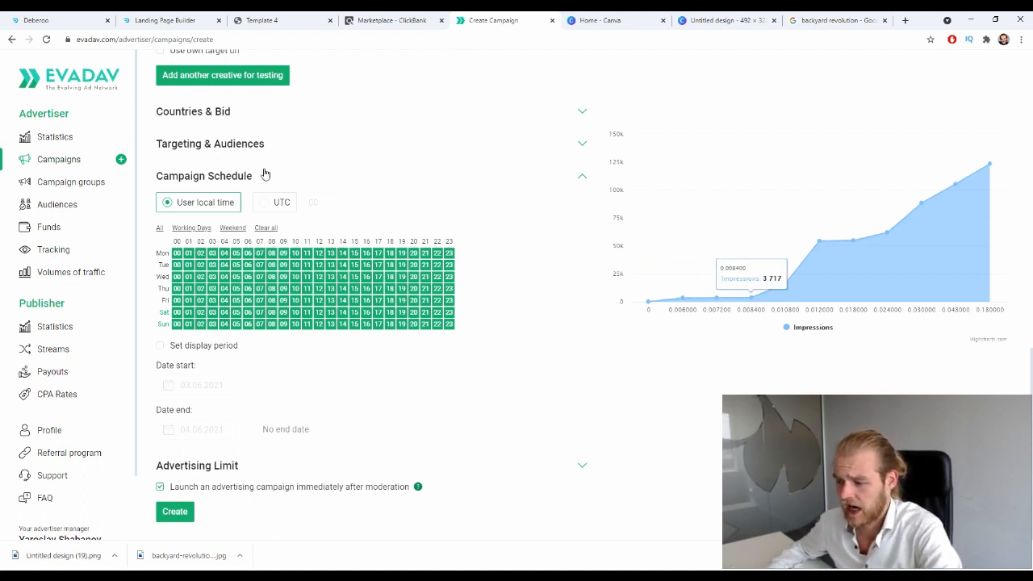
{"action": "left_click", "coordinate": [212, 241]}
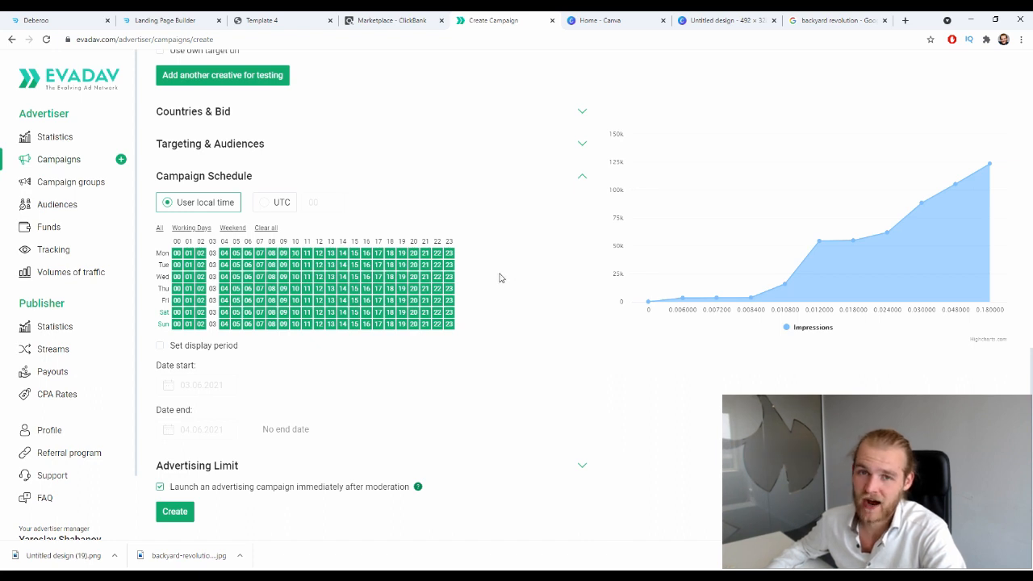
{"action": "left_click", "coordinate": [212, 241]}
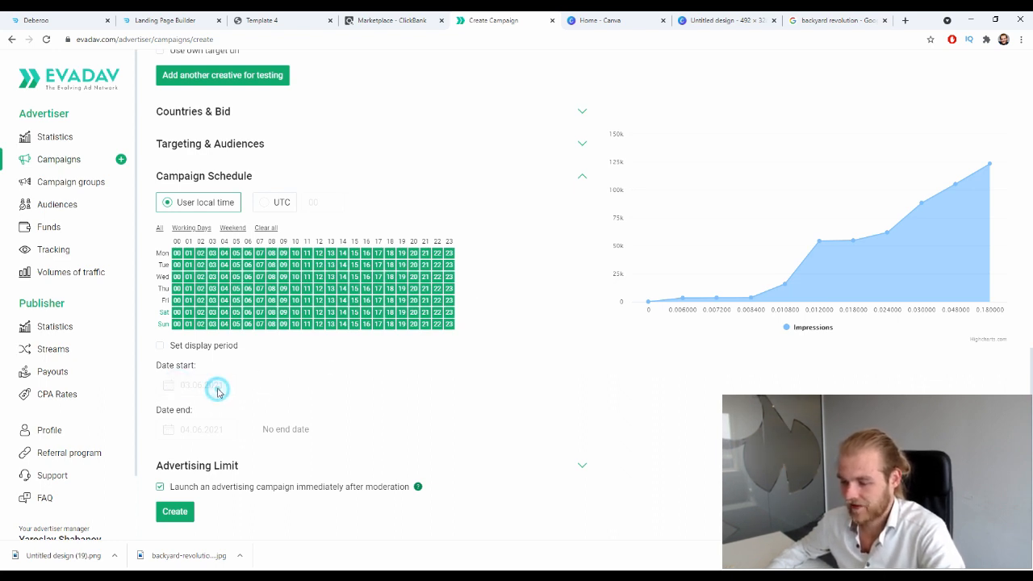
Step: Enable the campaign's display period and try a start date of 24.08.2021
{"action": "left_click", "coordinate": [169, 346]}
{"action": "left_click", "coordinate": [198, 386]}
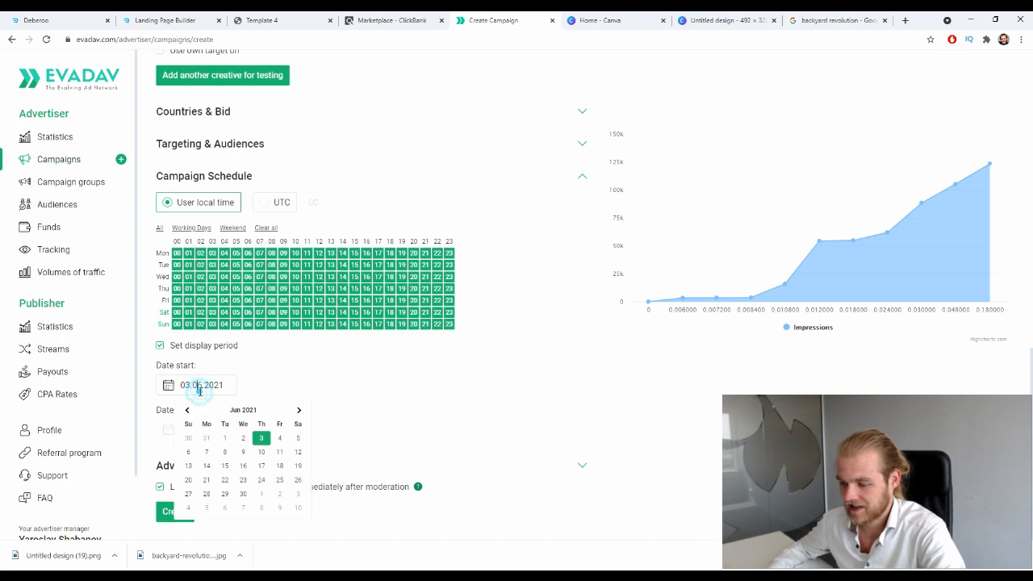
{"action": "left_click", "coordinate": [297, 376]}
{"action": "left_click", "coordinate": [198, 384]}
{"action": "left_click", "coordinate": [298, 410]}
{"action": "left_click", "coordinate": [298, 410]}
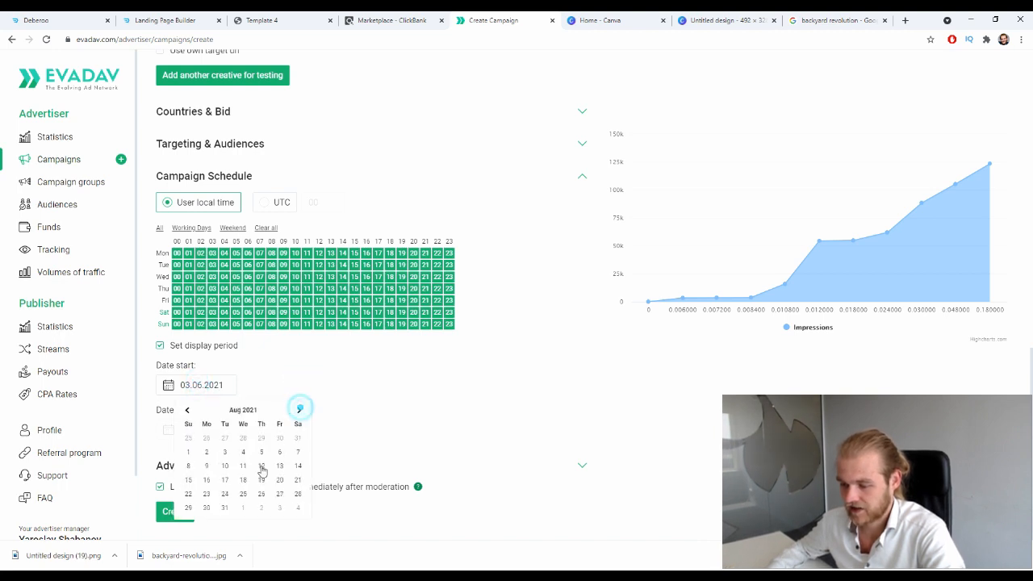
{"action": "left_click", "coordinate": [224, 494]}
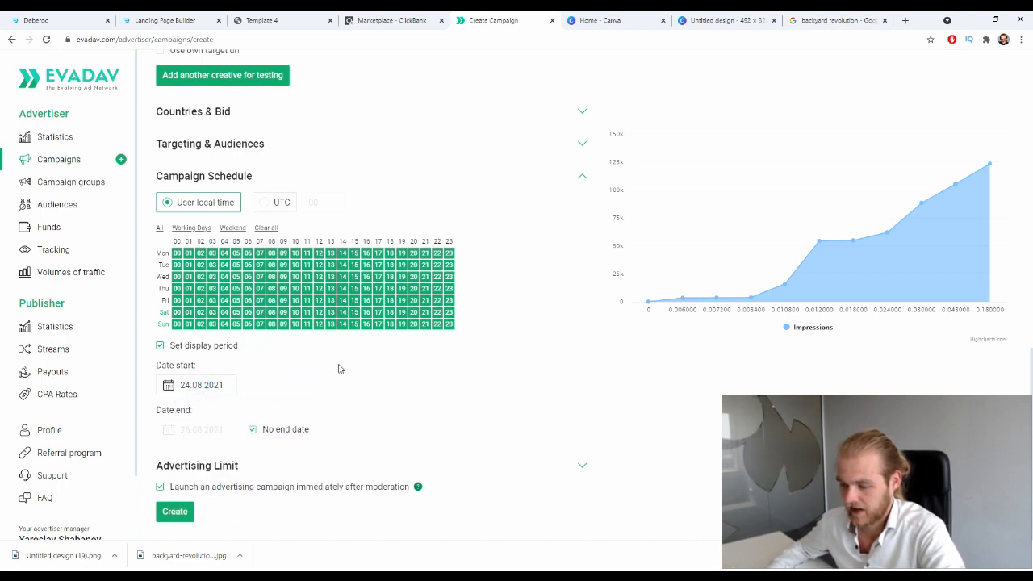
Step: Try toggling the no-end-date and launch-after-moderation options, and turn the display period back off
{"action": "left_click", "coordinate": [255, 429]}
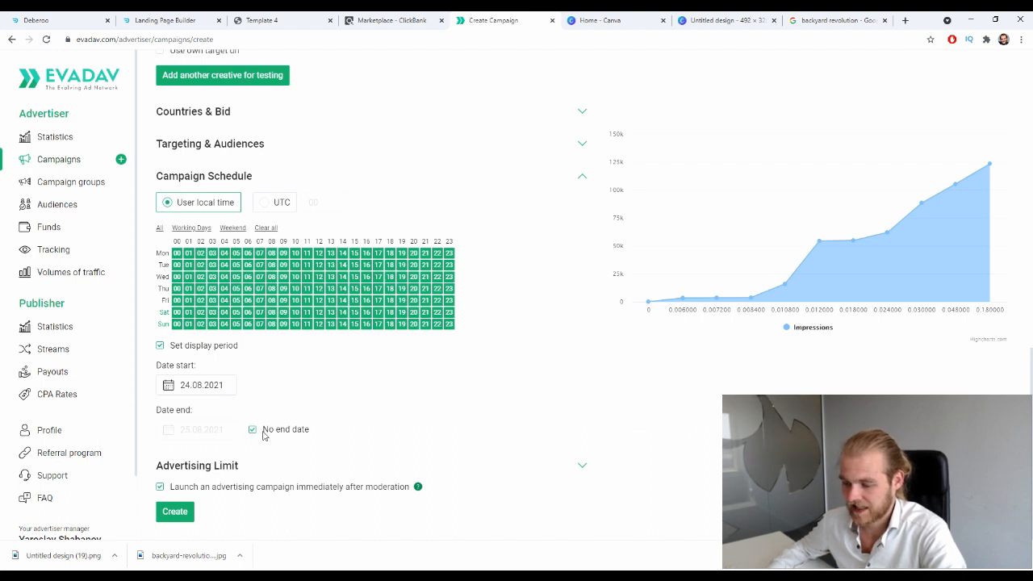
{"action": "left_click", "coordinate": [253, 430]}
{"action": "left_click", "coordinate": [254, 430]}
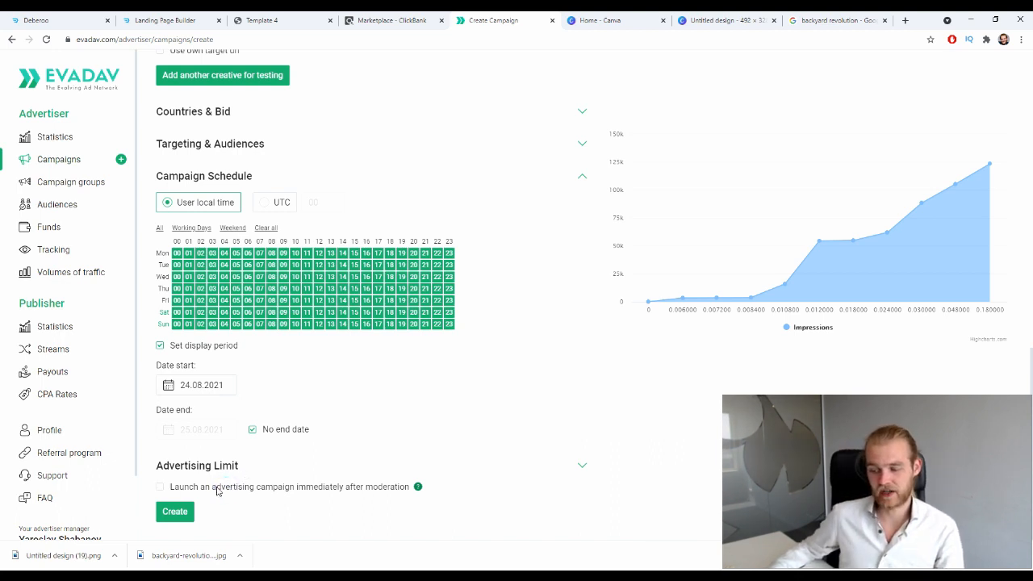
{"action": "left_click", "coordinate": [204, 489]}
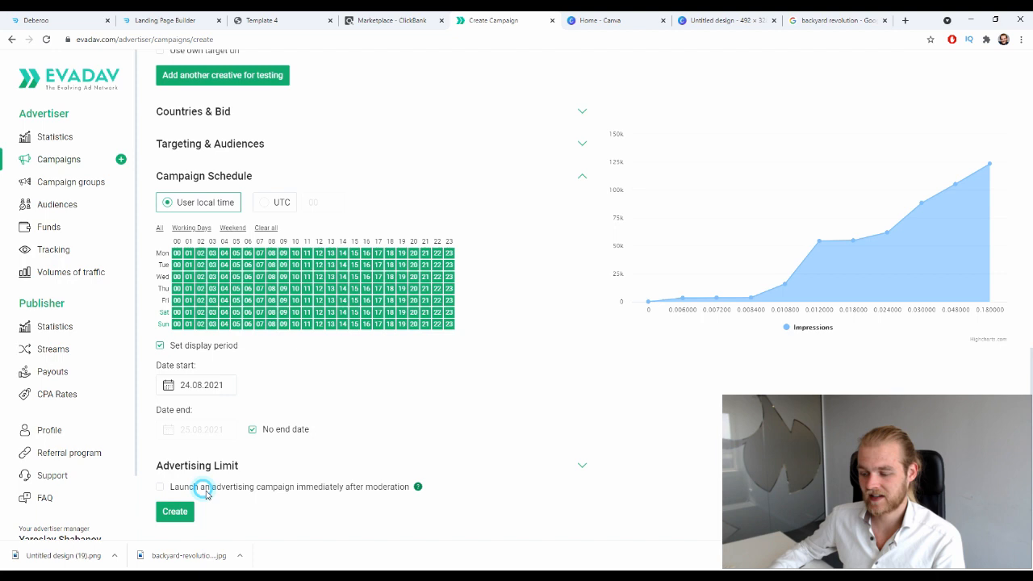
{"action": "left_click", "coordinate": [173, 347]}
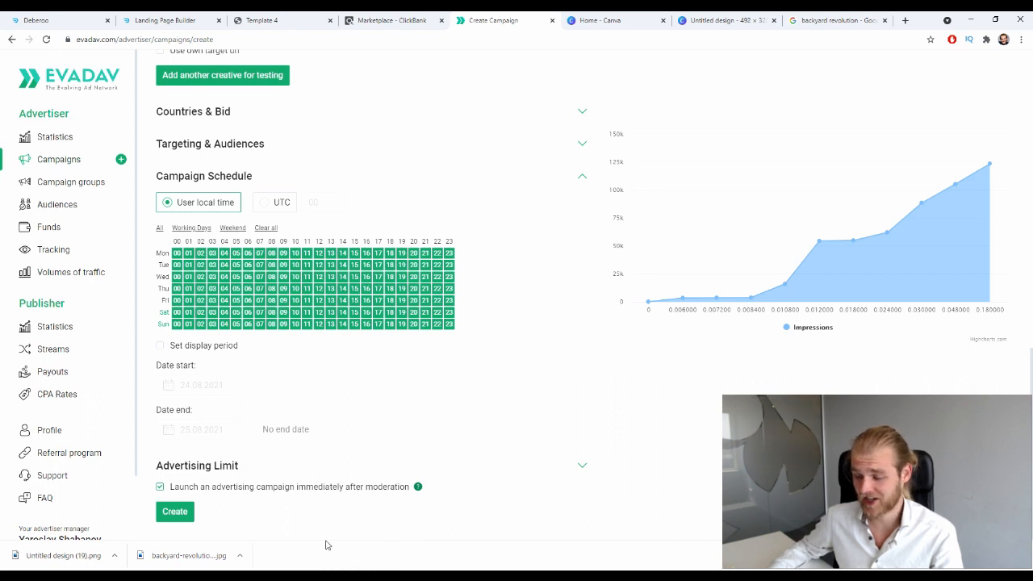
Step: Disable launching the campaign immediately after moderation and create the campaign
{"action": "left_click", "coordinate": [215, 488]}
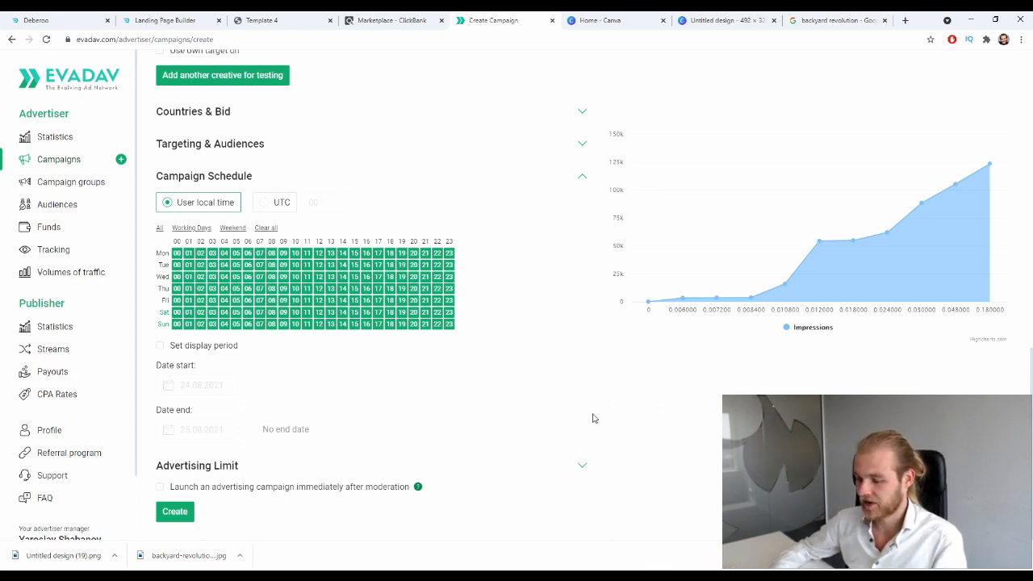
{"action": "left_click", "coordinate": [192, 514]}
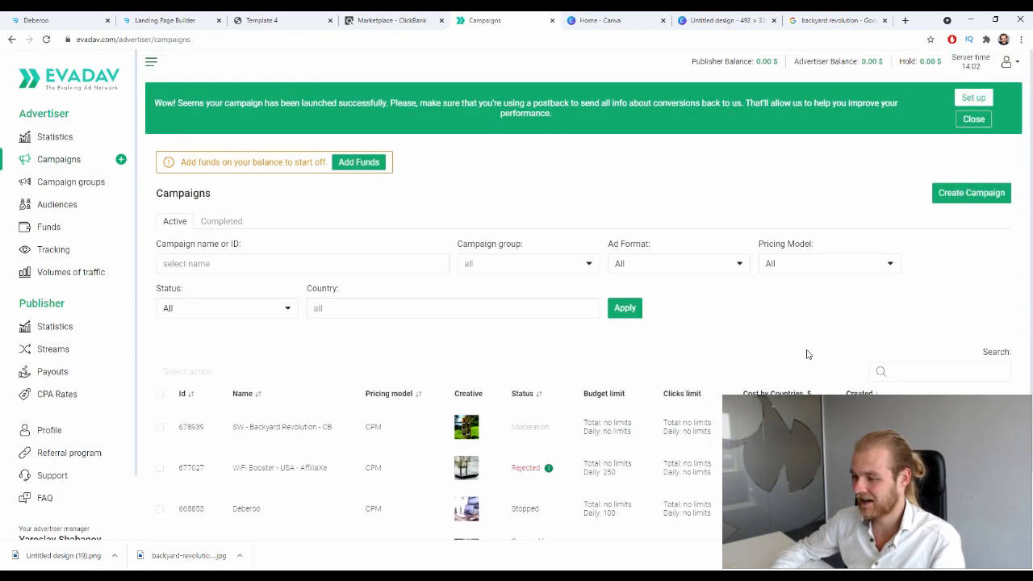
{"action": "scroll", "coordinate": [825, 348], "scroll_direction": "down", "scroll_amount": 1}
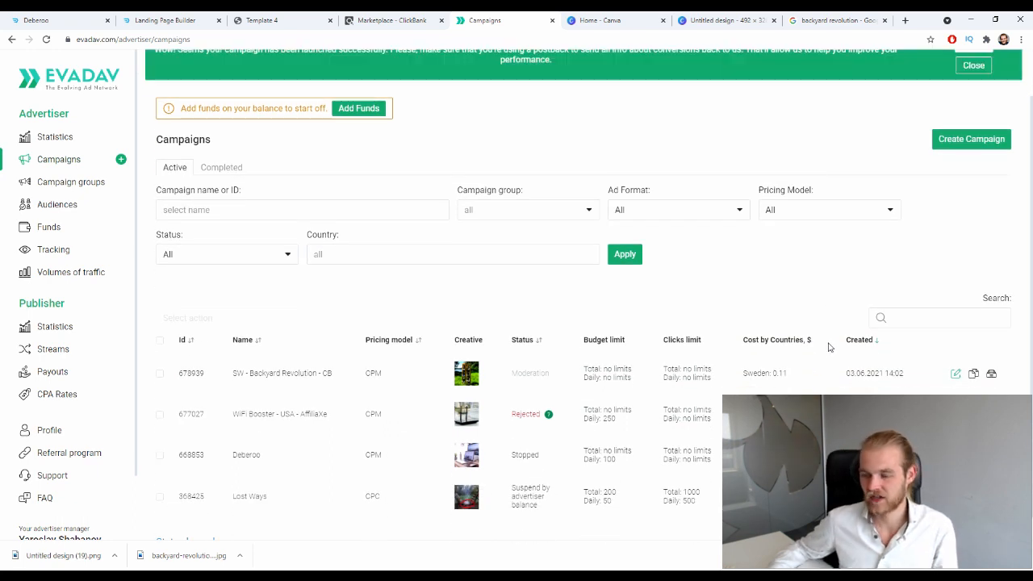